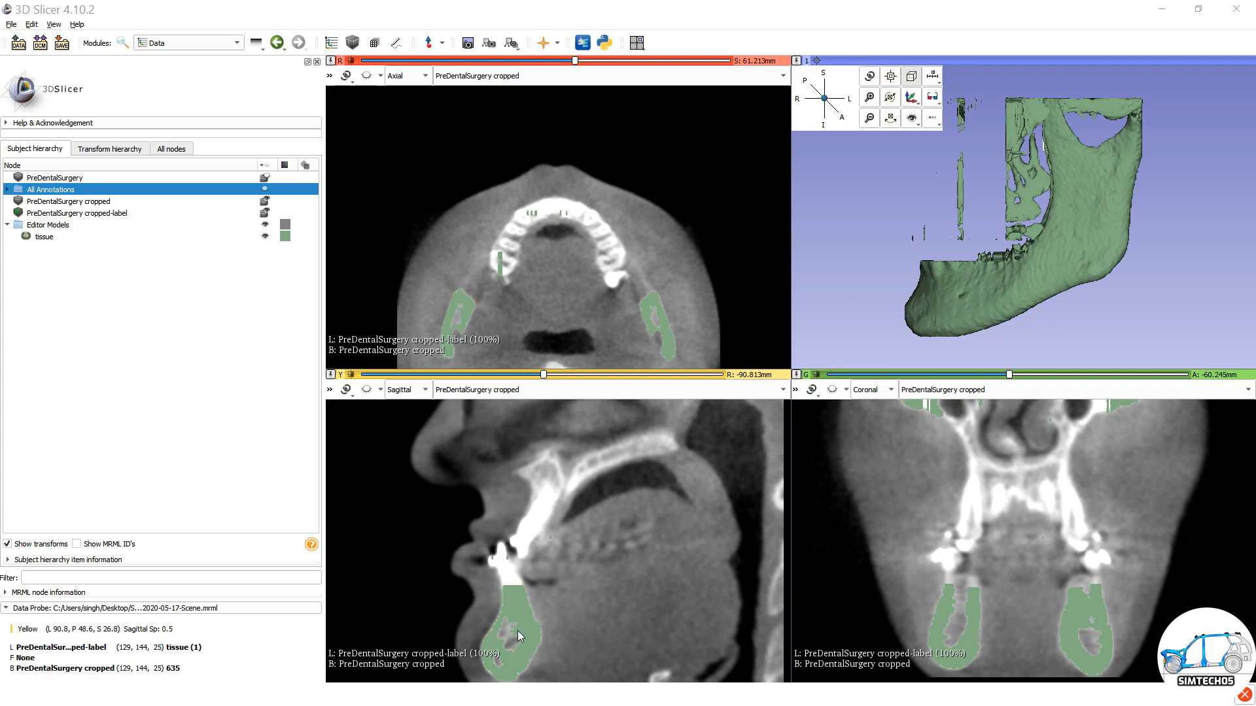
Examine the green mandible model and its loose fragments in the 3D view from several angles.
{"action": "left_click_drag", "start_coordinate": [952, 254], "coordinate": [1124, 205]}
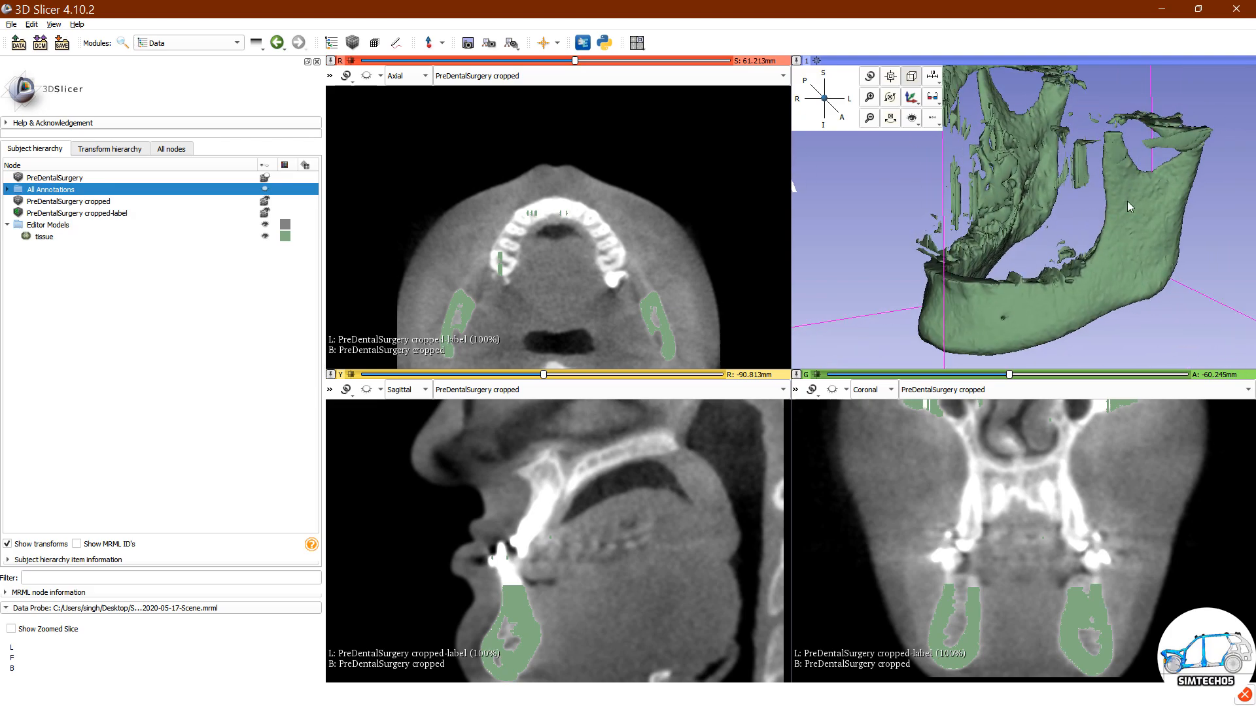
{"action": "left_click_drag", "start_coordinate": [1101, 263], "coordinate": [1054, 248]}
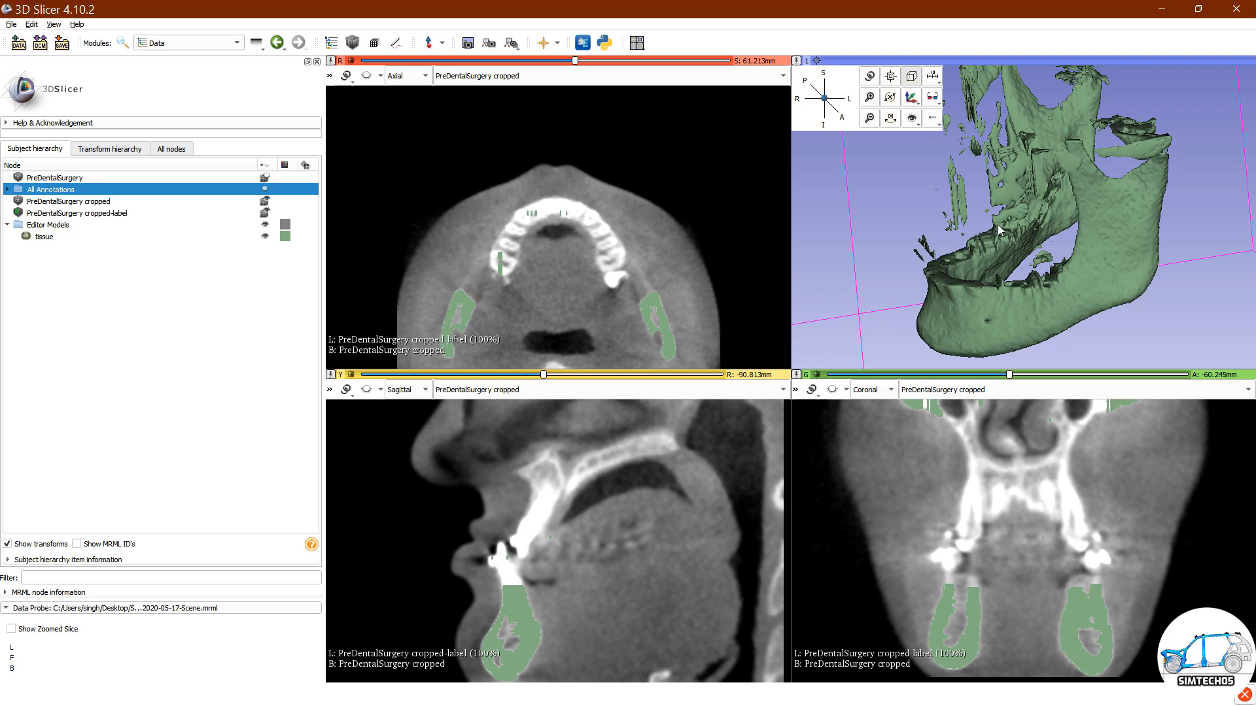
{"action": "left_click_drag", "start_coordinate": [999, 225], "coordinate": [1017, 271]}
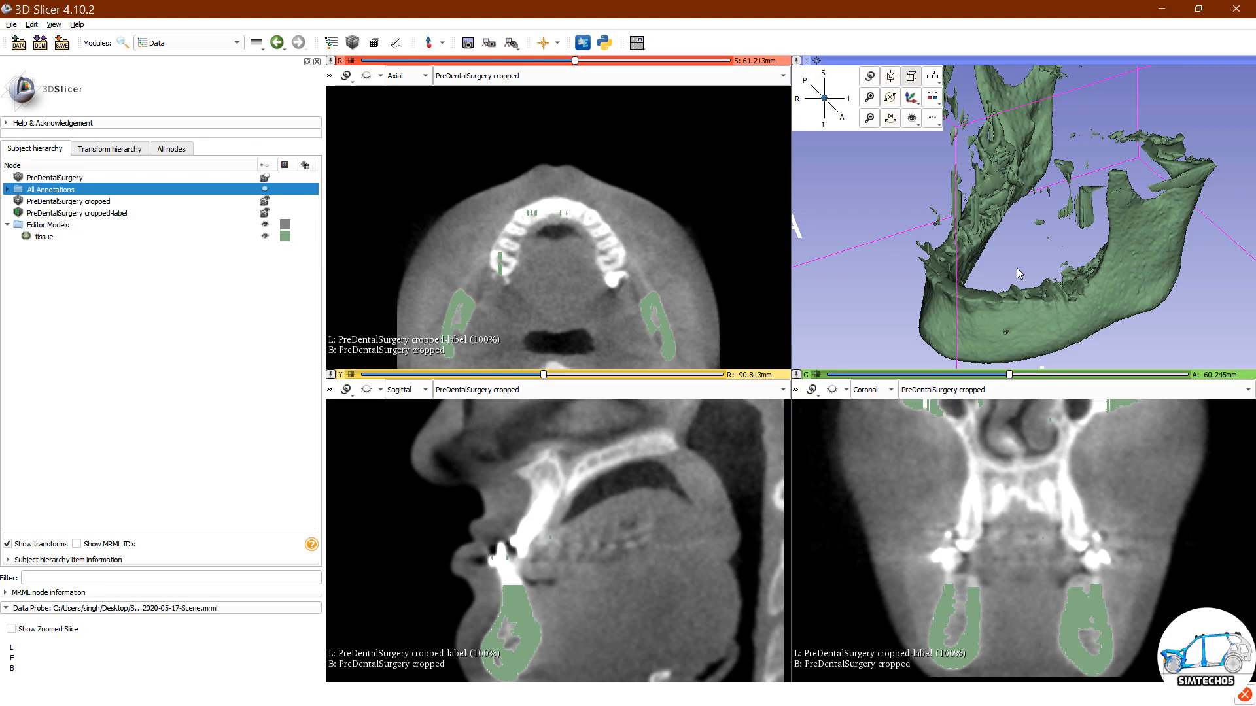
{"action": "left_click_drag", "start_coordinate": [1033, 272], "coordinate": [1010, 273]}
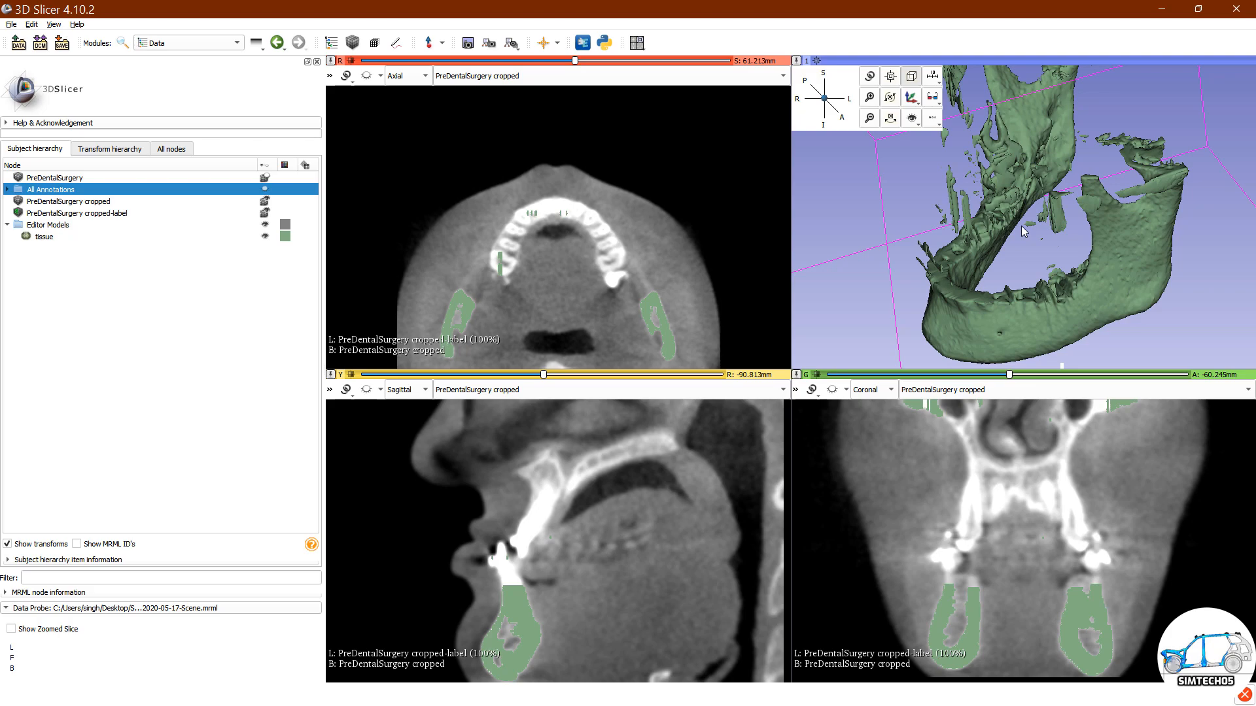
{"action": "left_click_drag", "start_coordinate": [1019, 259], "coordinate": [1060, 280]}
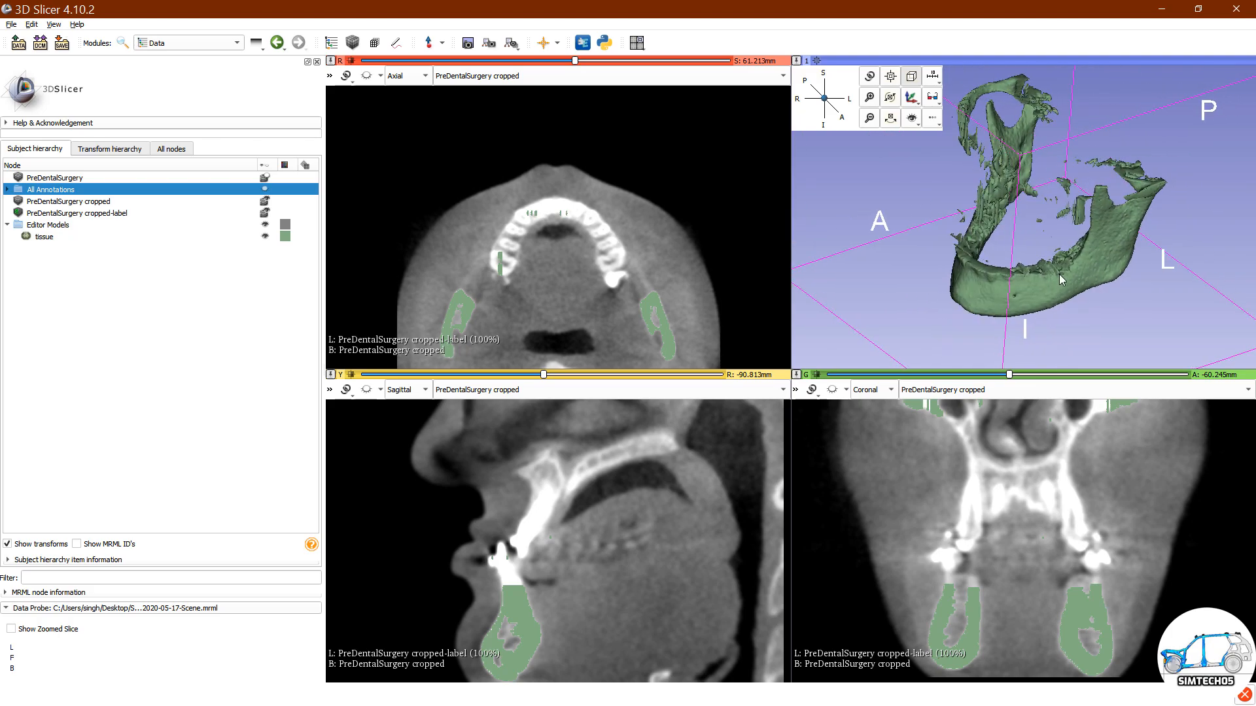
{"action": "mouse_move", "coordinate": [1012, 223]}
{"action": "left_mouse_down"}
{"action": "mouse_move", "coordinate": [1026, 241]}
{"action": "mouse_move", "coordinate": [999, 229]}
{"action": "left_mouse_up"}
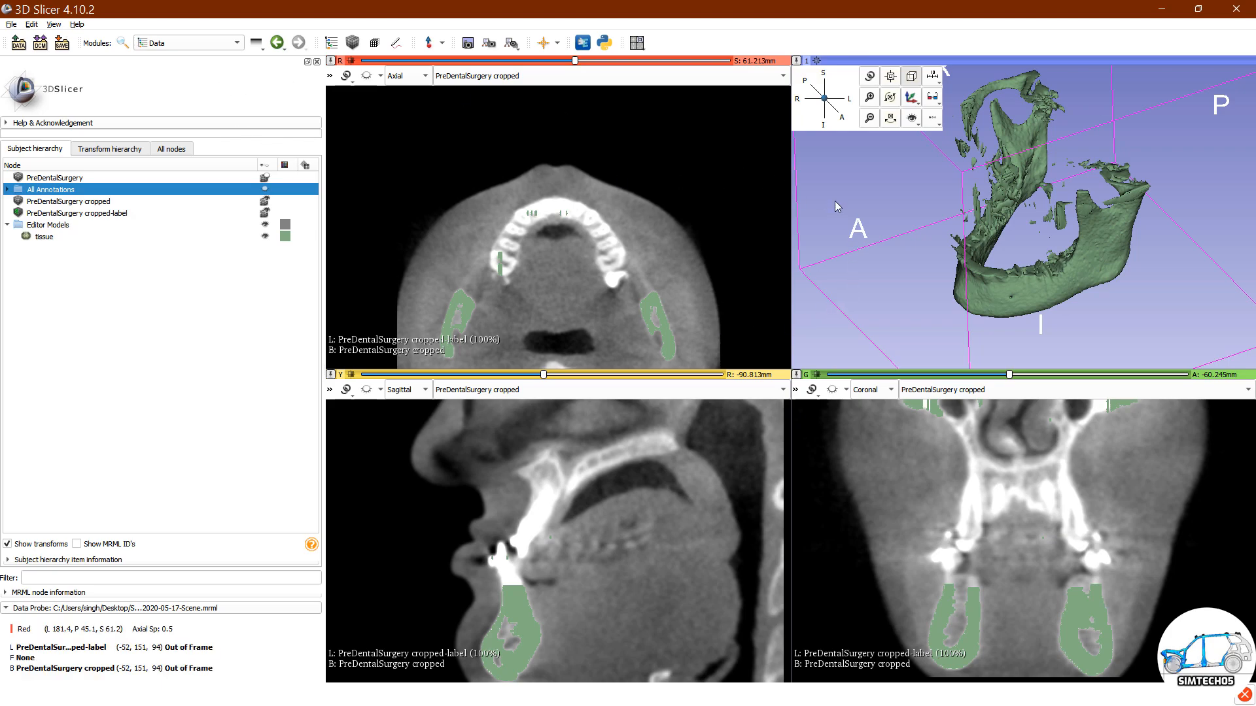
Start saving the scene data, excluding the scene and annotation files so that only tissue.stl in STL format is included.
{"action": "left_click", "coordinate": [12, 25]}
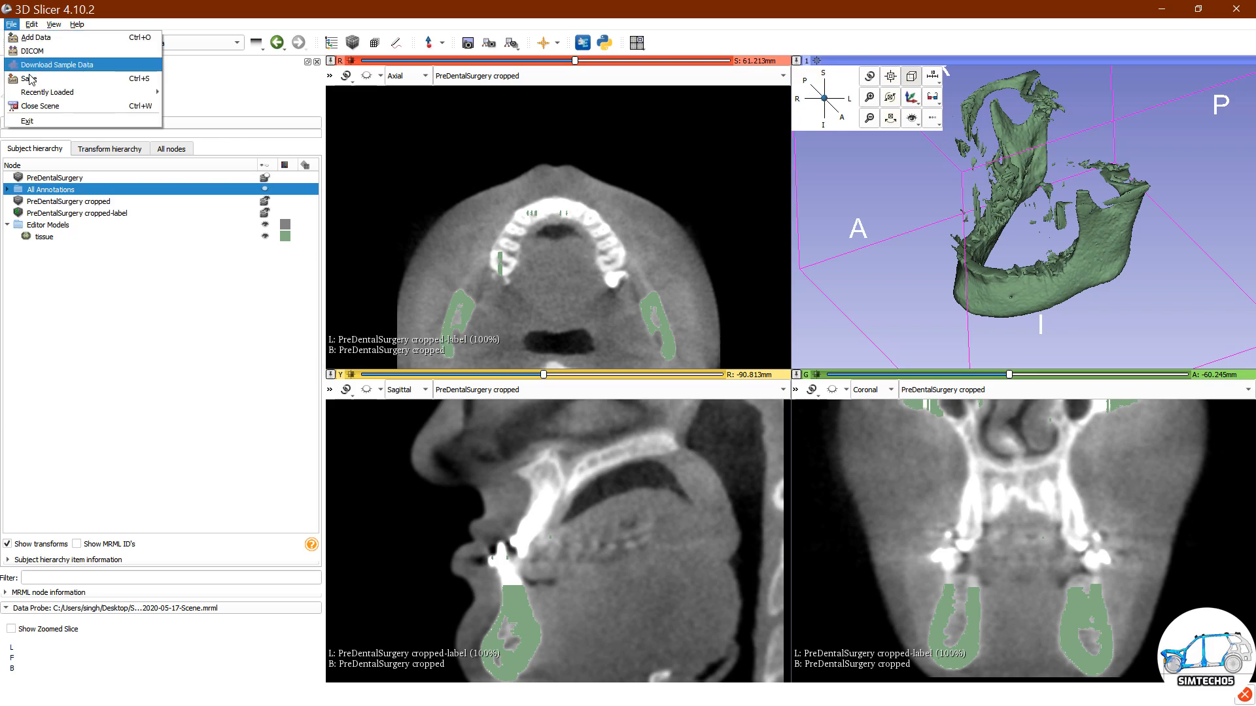
{"action": "left_click", "coordinate": [29, 79]}
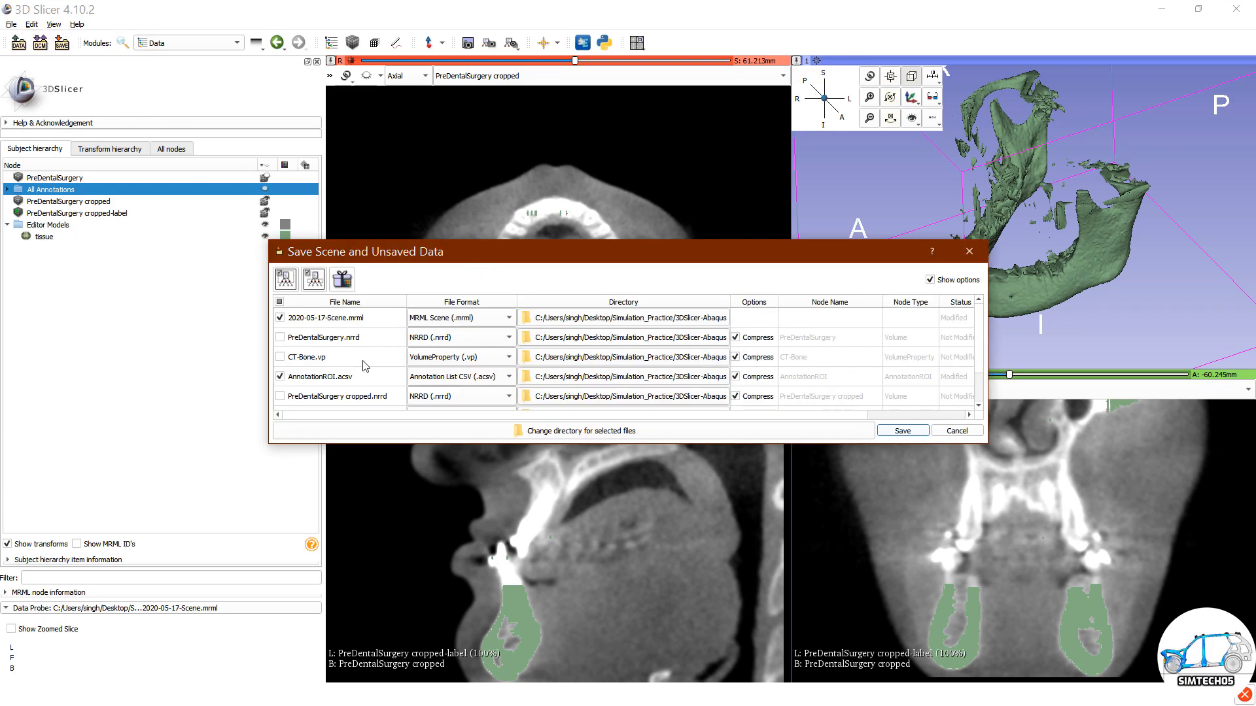
{"action": "scroll", "coordinate": [365, 367], "scroll_direction": "down", "scroll_amount": 1}
{"action": "scroll", "coordinate": [365, 365], "scroll_direction": "up", "scroll_amount": 1}
{"action": "left_click_drag", "start_coordinate": [471, 446], "coordinate": [478, 582]}
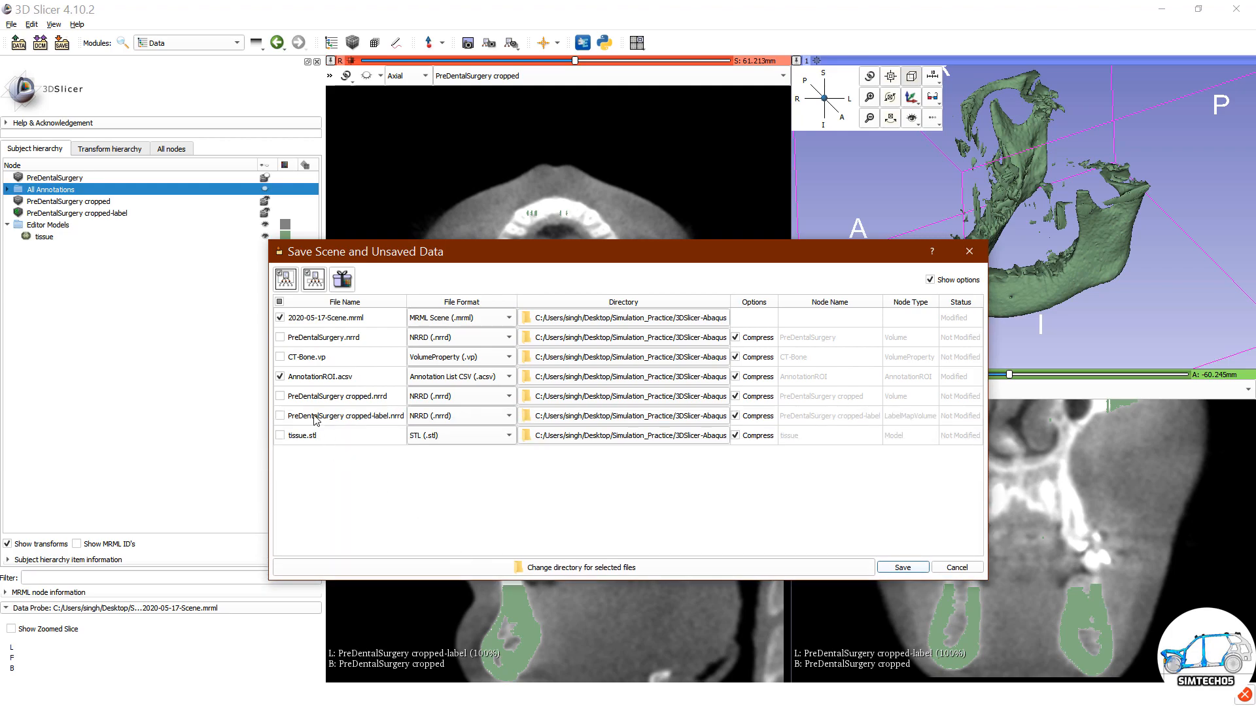
{"action": "left_click", "coordinate": [280, 317]}
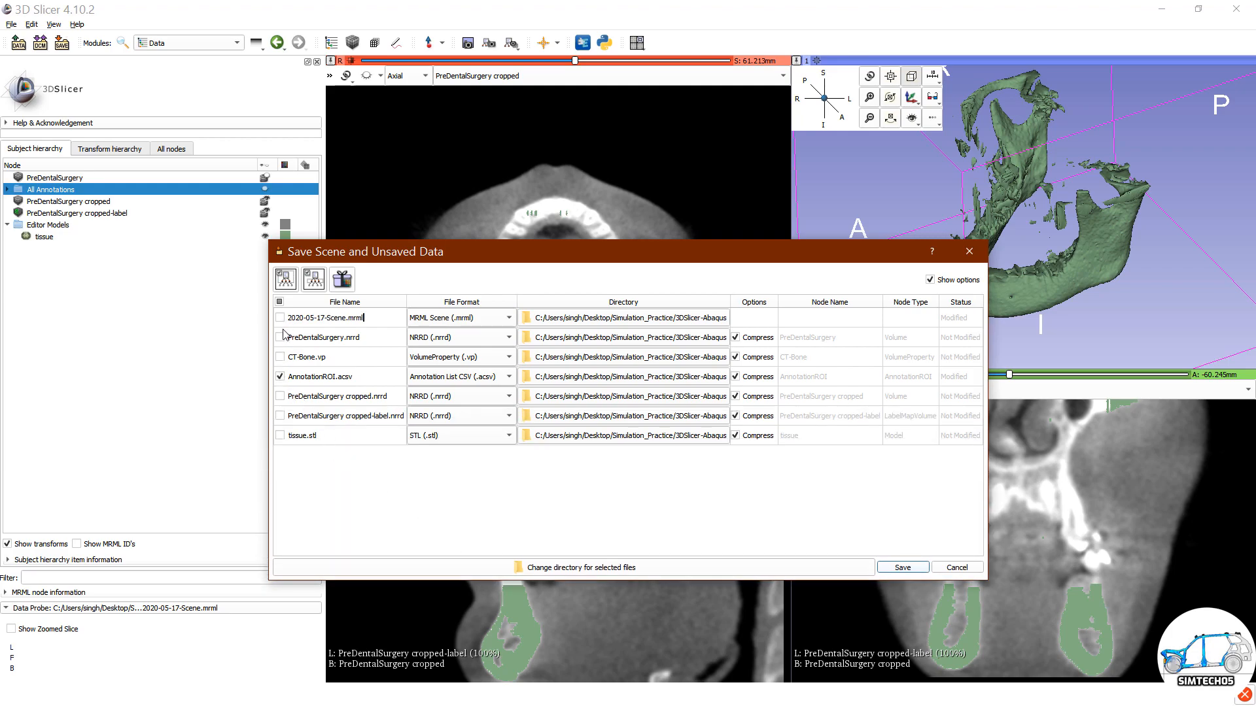
{"action": "left_click", "coordinate": [280, 378]}
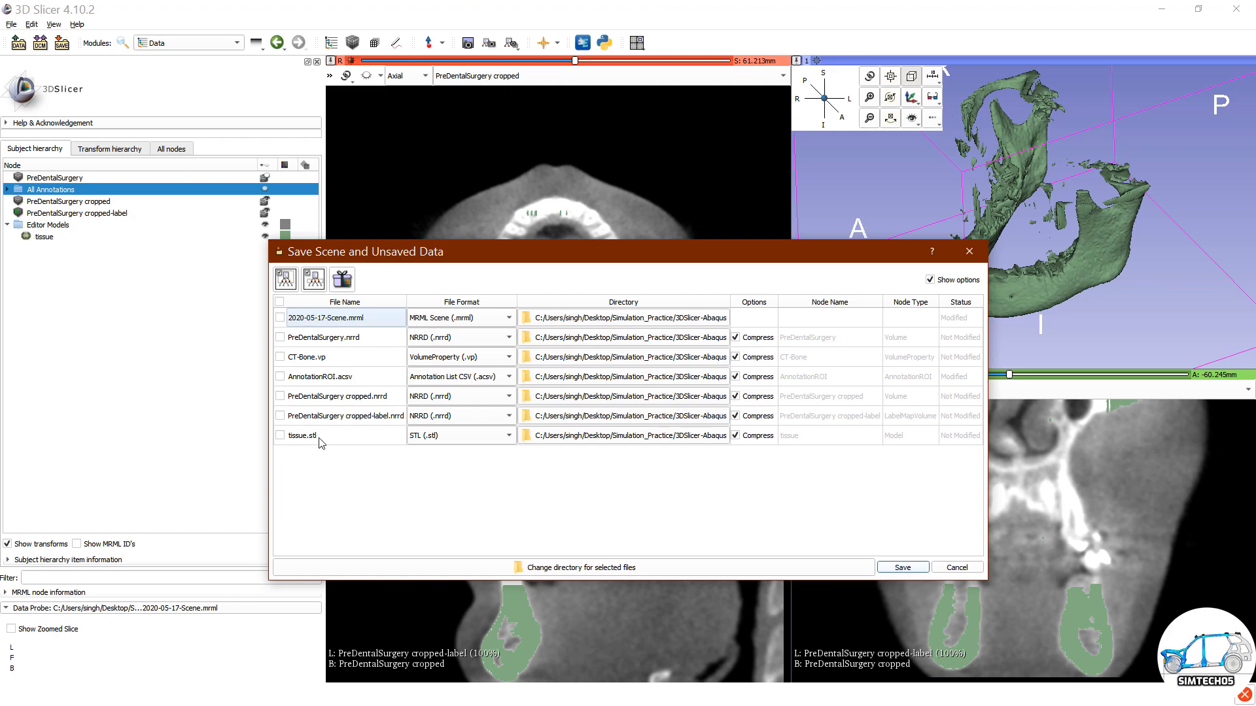
{"action": "left_click_drag", "start_coordinate": [837, 261], "coordinate": [794, 271]}
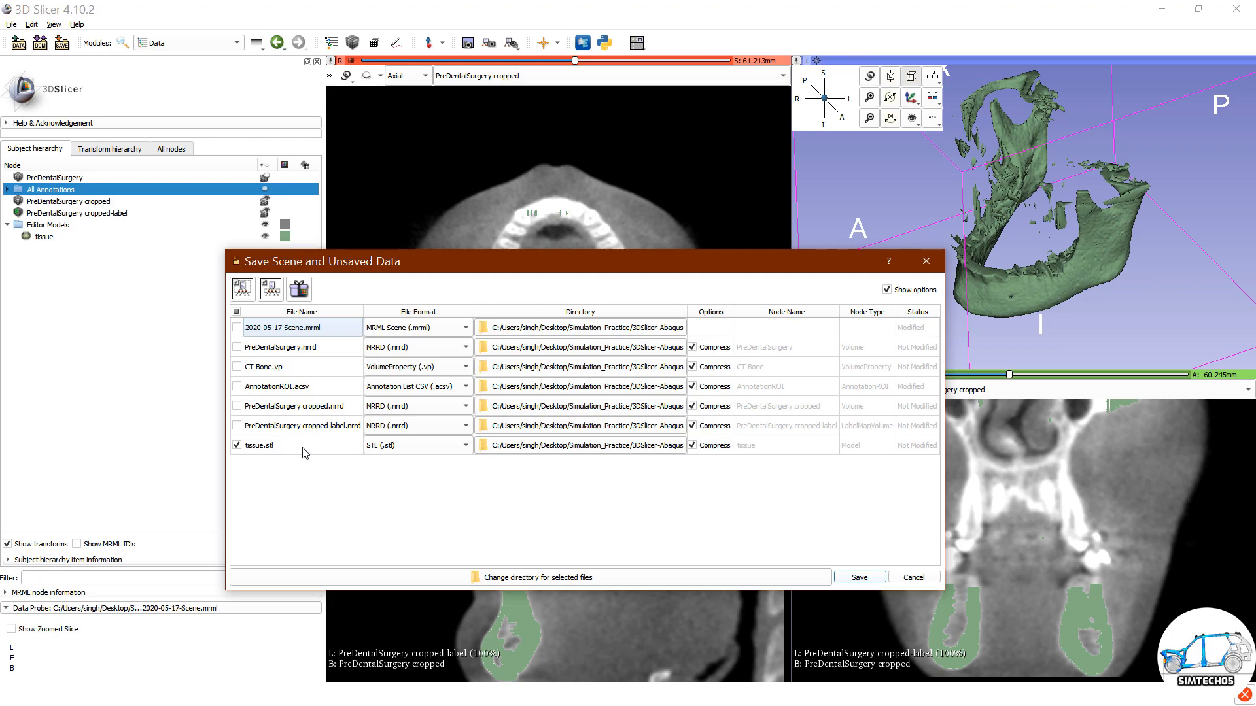
Save tissue.stl into a new folder named MAndible inside Simulation_Practice\3DSlicer-Abaqus.
{"action": "left_click", "coordinate": [559, 578]}
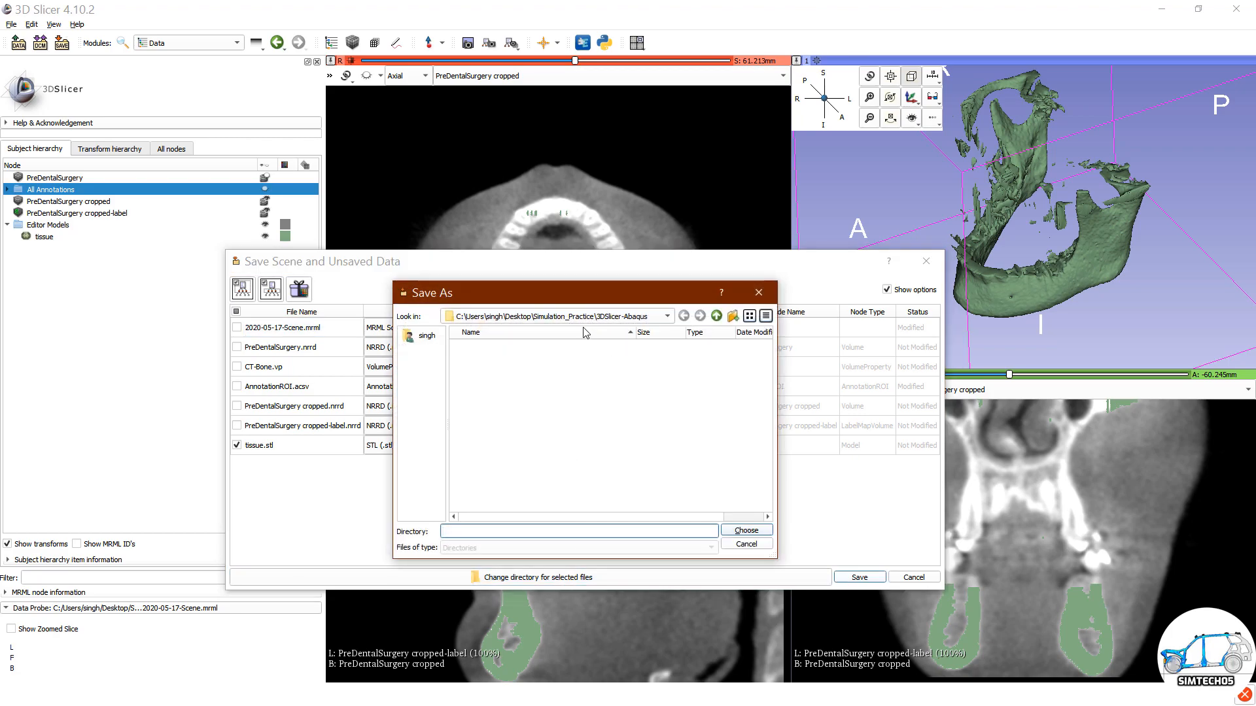
{"action": "left_click", "coordinate": [578, 319]}
{"action": "left_click", "coordinate": [589, 318]}
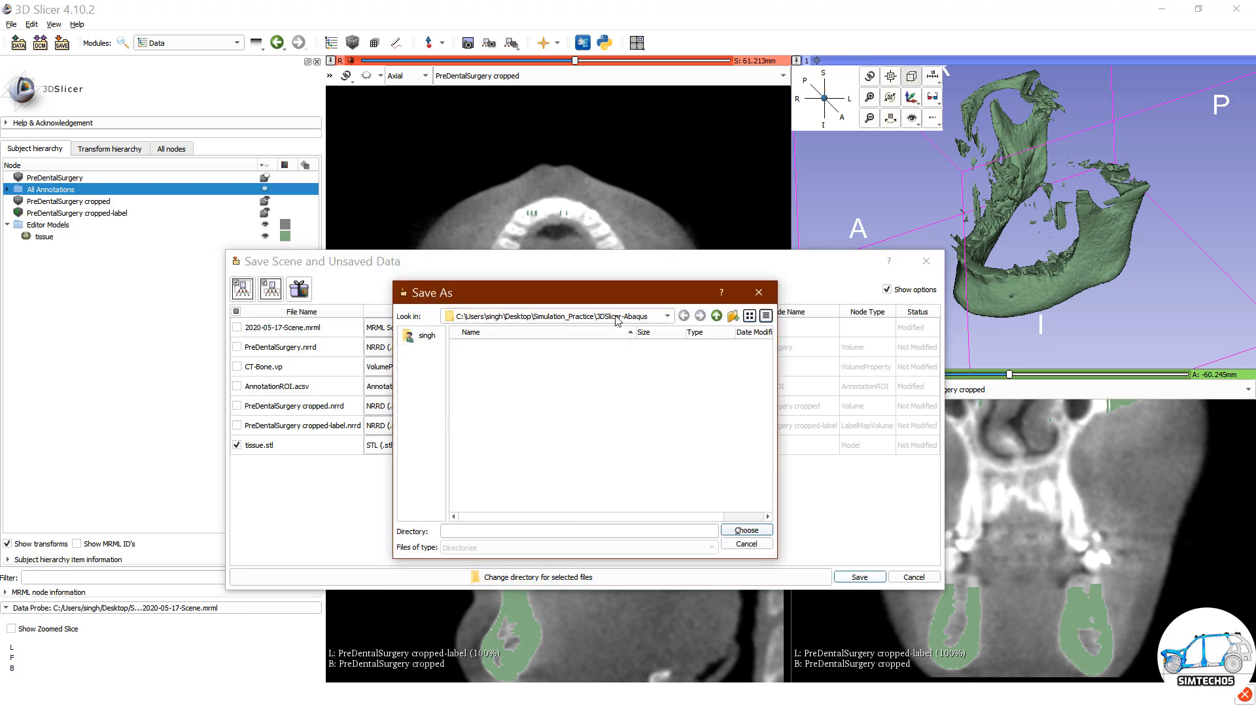
{"action": "left_click", "coordinate": [716, 317]}
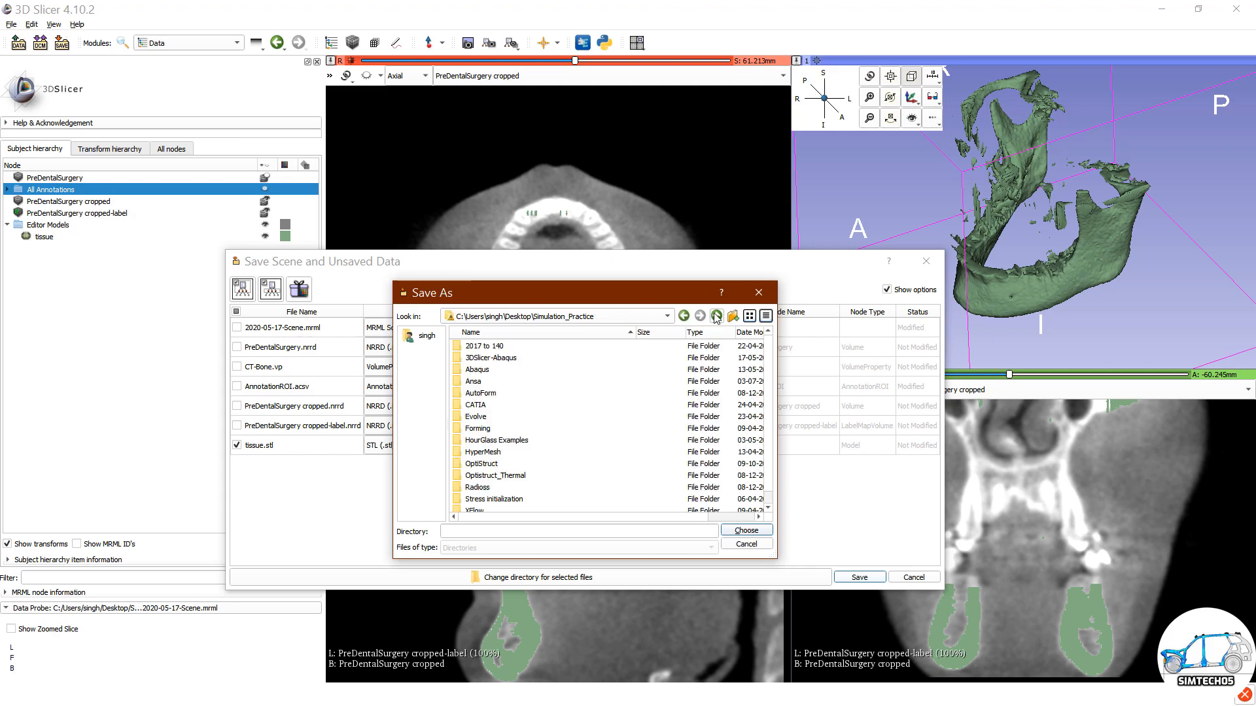
{"action": "double_click", "coordinate": [497, 360]}
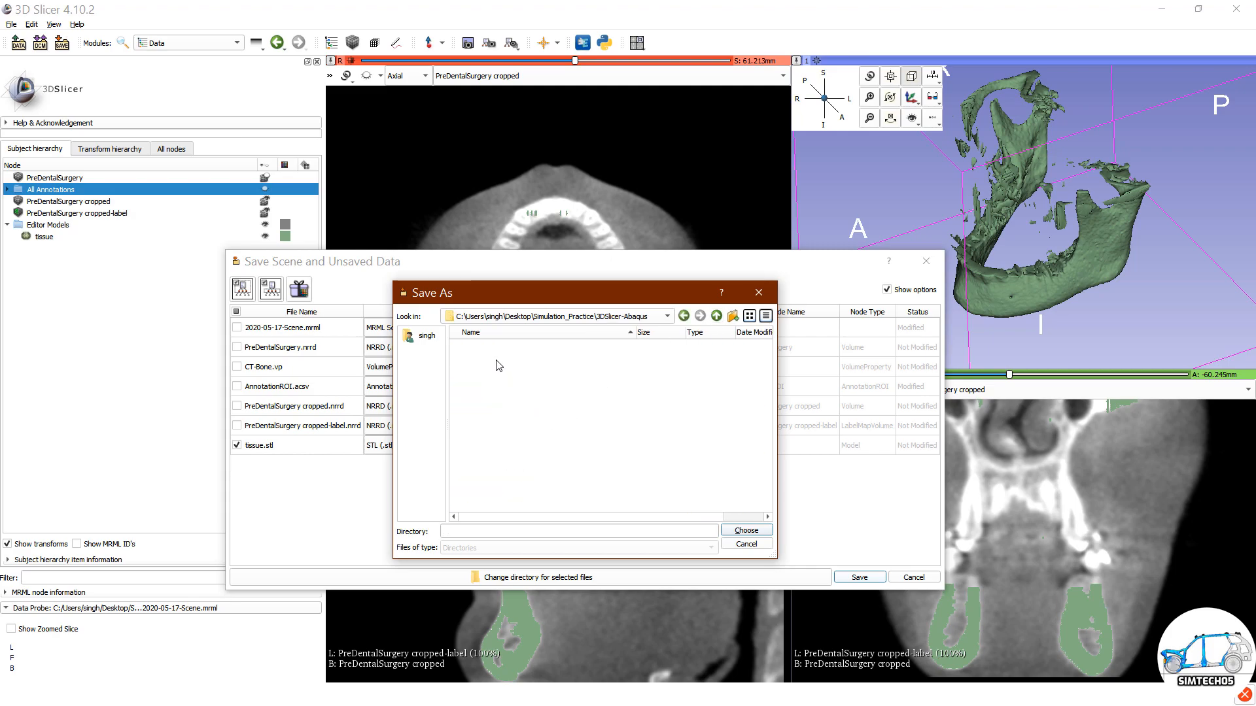
{"action": "left_click", "coordinate": [732, 316]}
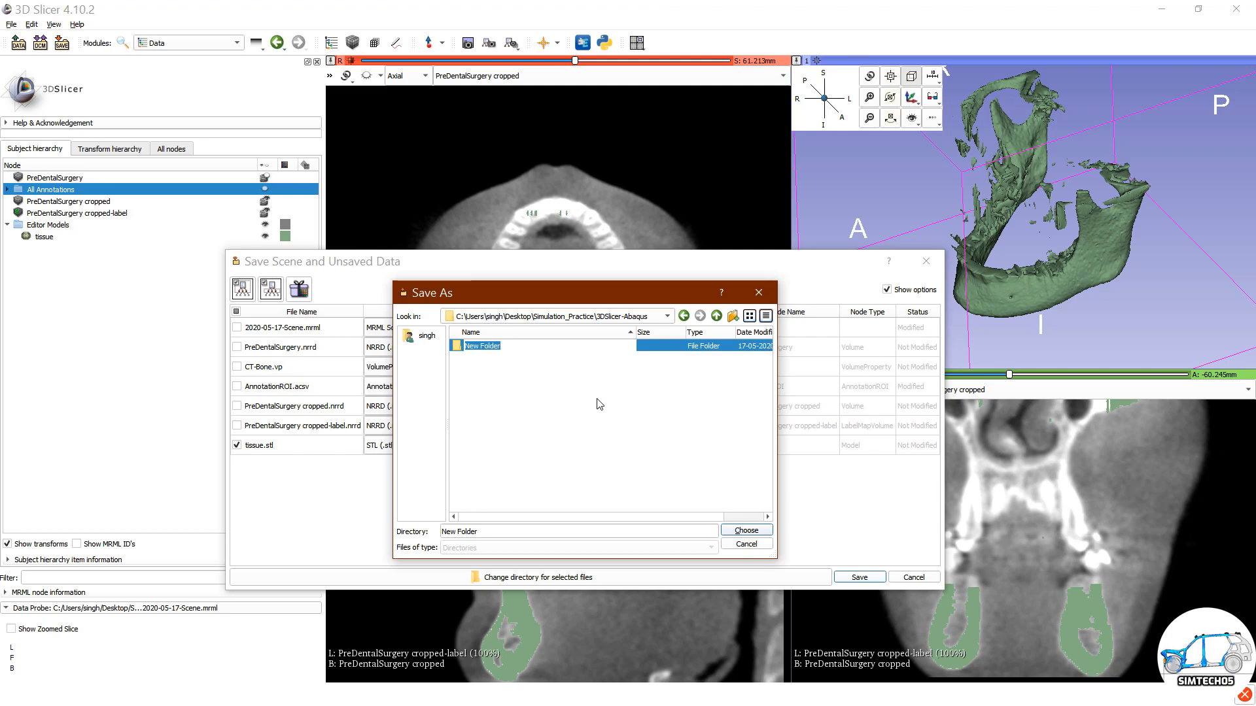
{"action": "type", "text": "MAndible"}
{"action": "key", "text": "Return"}
{"action": "key", "text": "Return"}
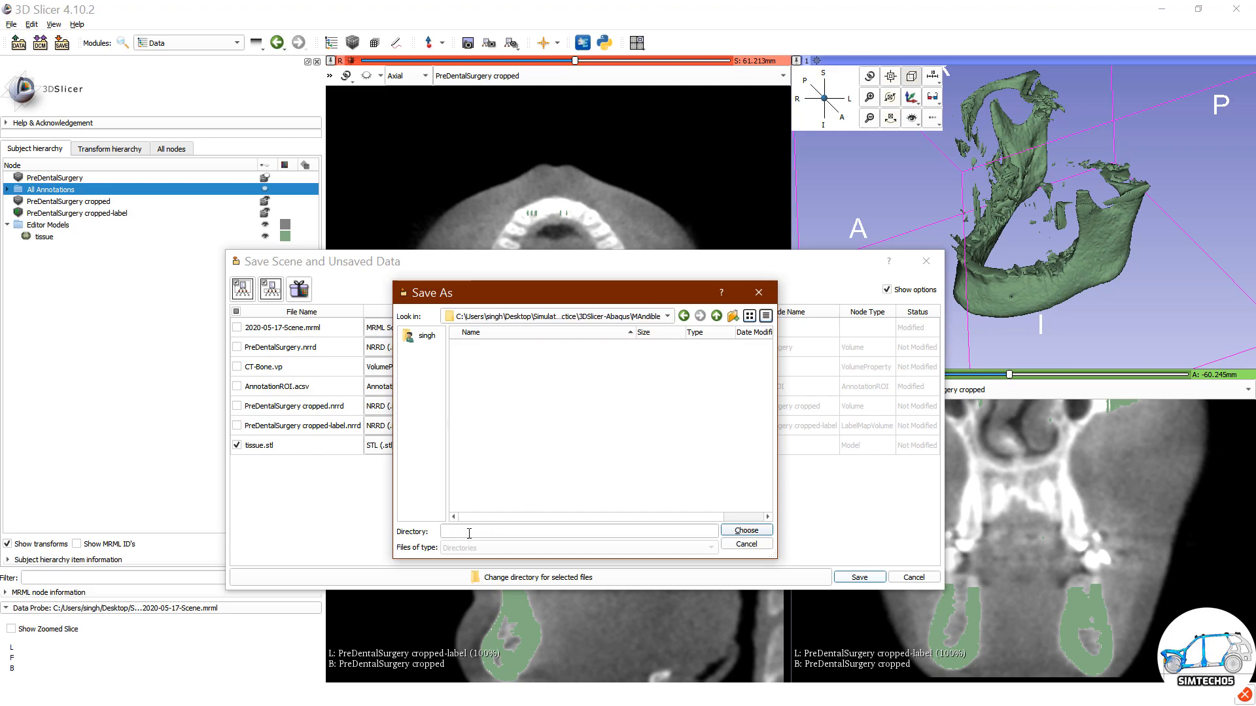
{"action": "left_click", "coordinate": [752, 530]}
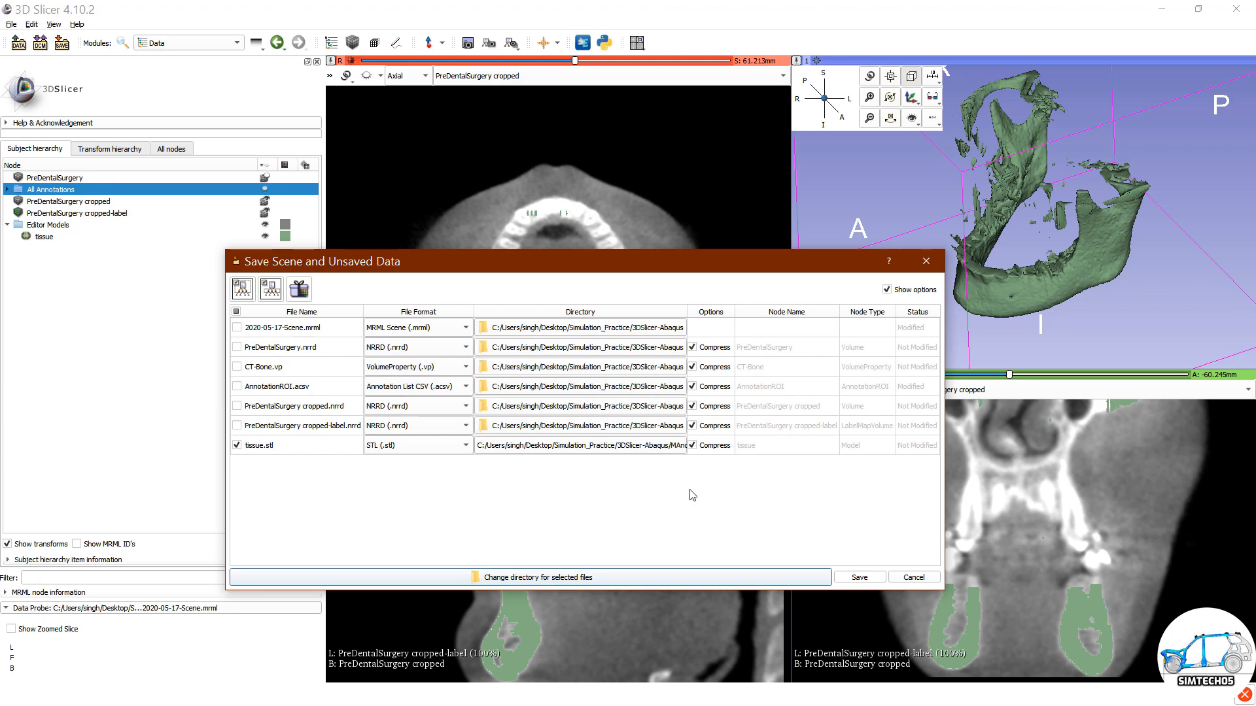
{"action": "left_click", "coordinate": [860, 576]}
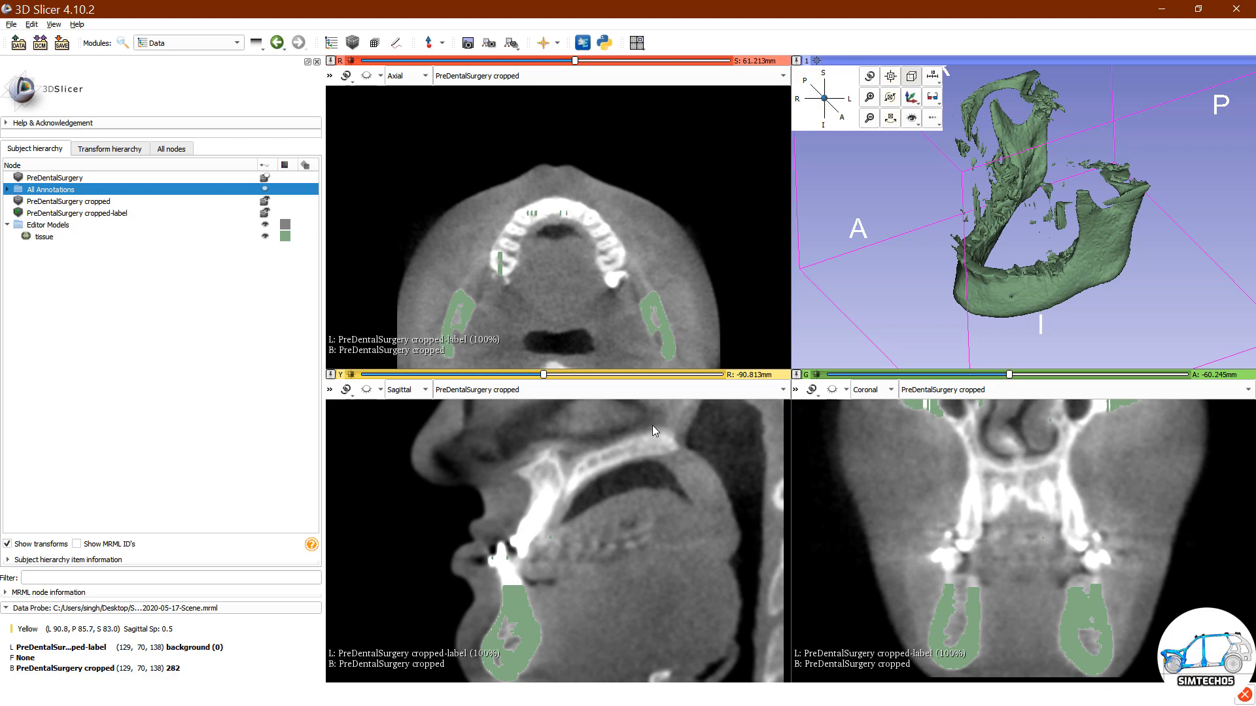
Leave 3D Slicer and switch to Autodesk Meshmixer.
{"action": "key", "text": "super+e"}
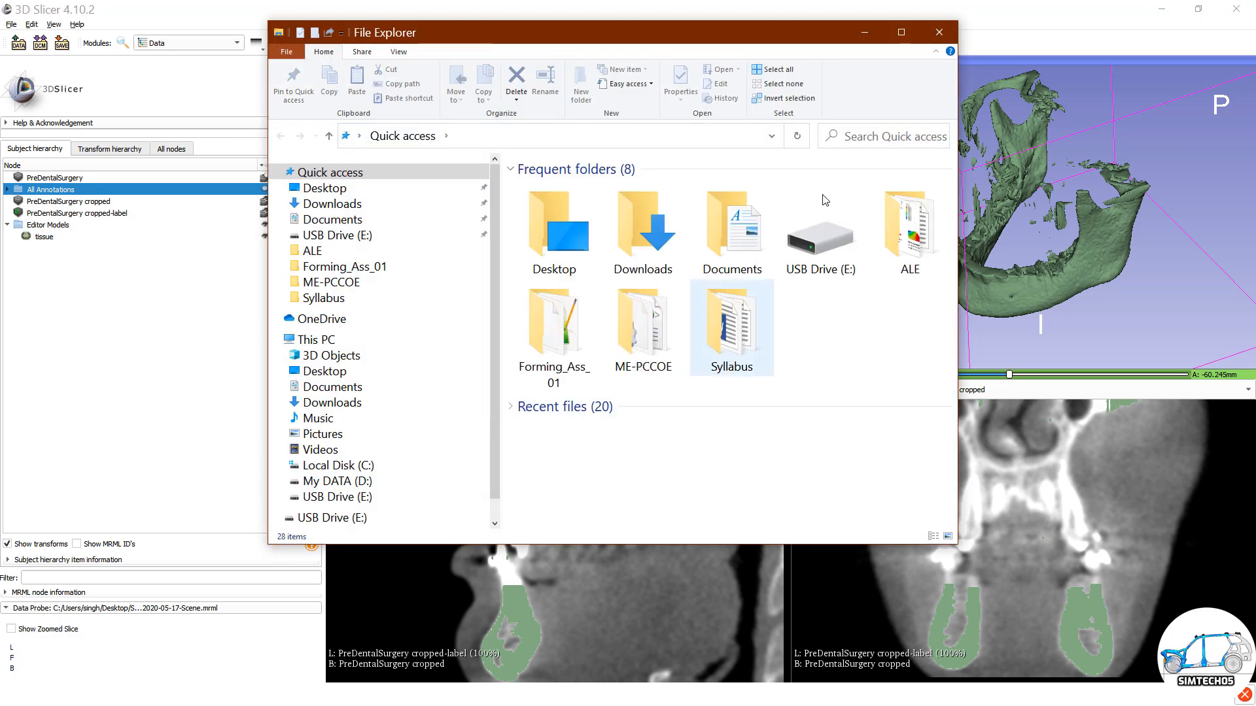
{"action": "left_click", "coordinate": [938, 33]}
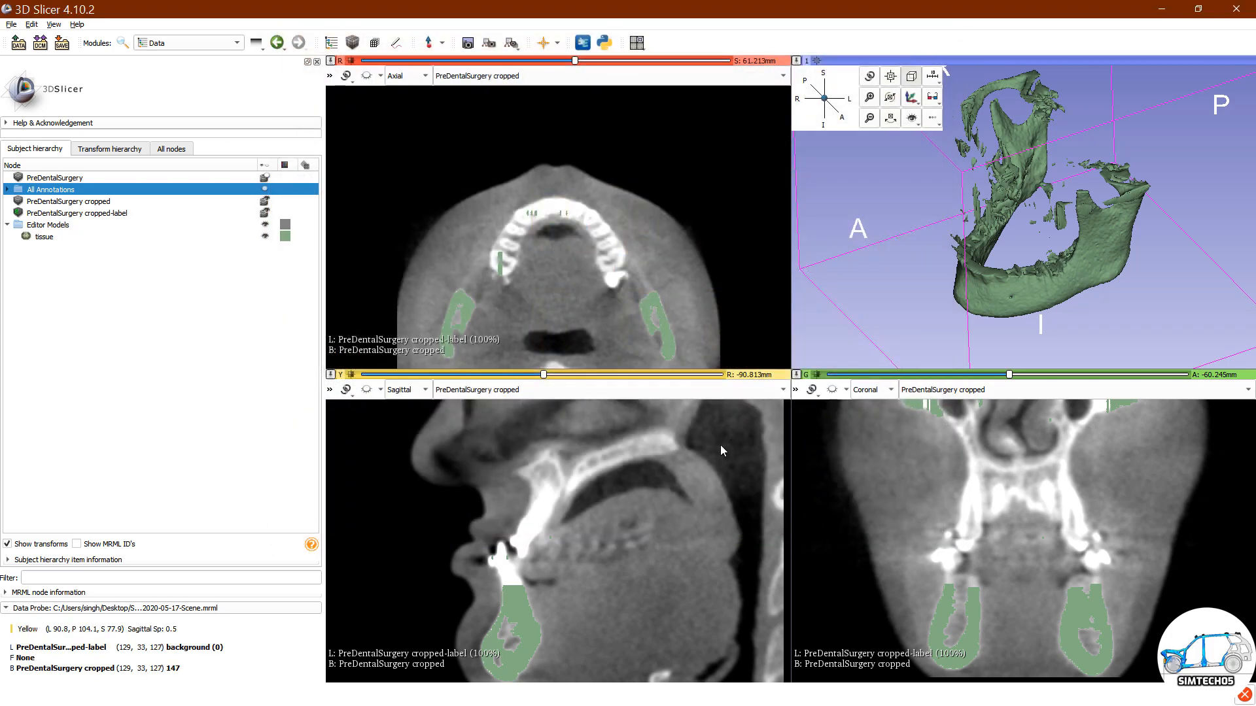
{"action": "key", "text": "super+d"}
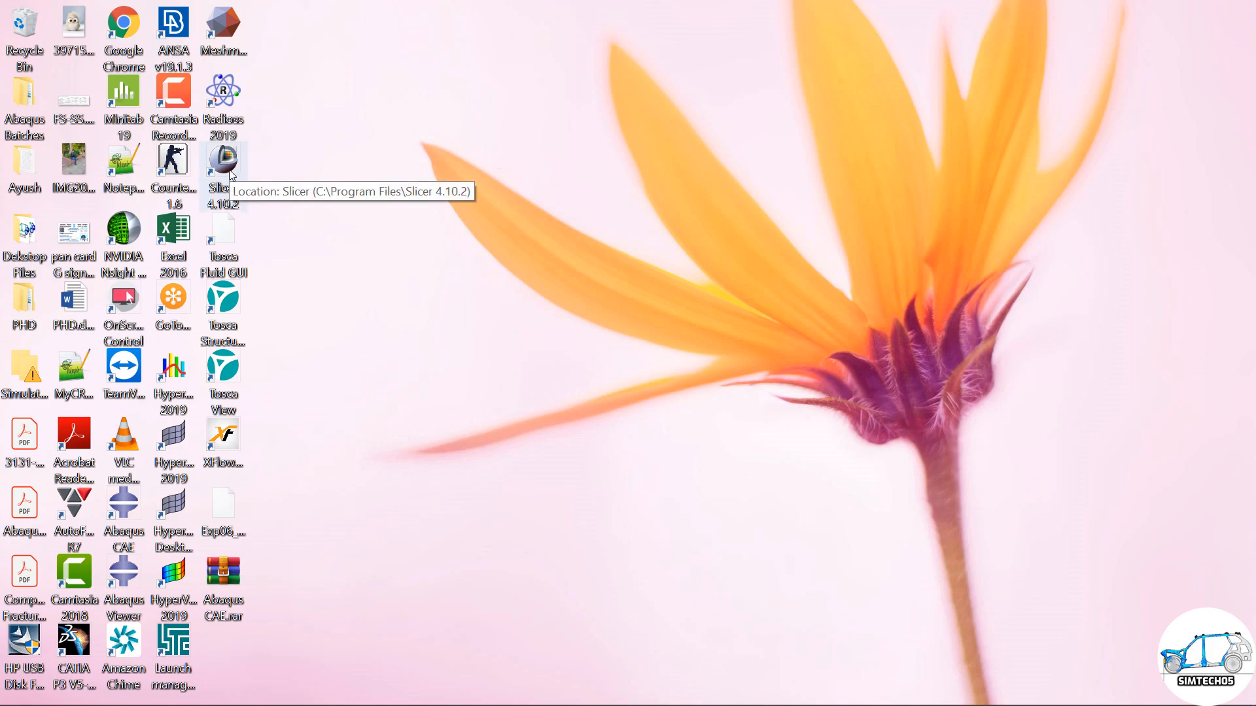
{"action": "left_click", "coordinate": [218, 37]}
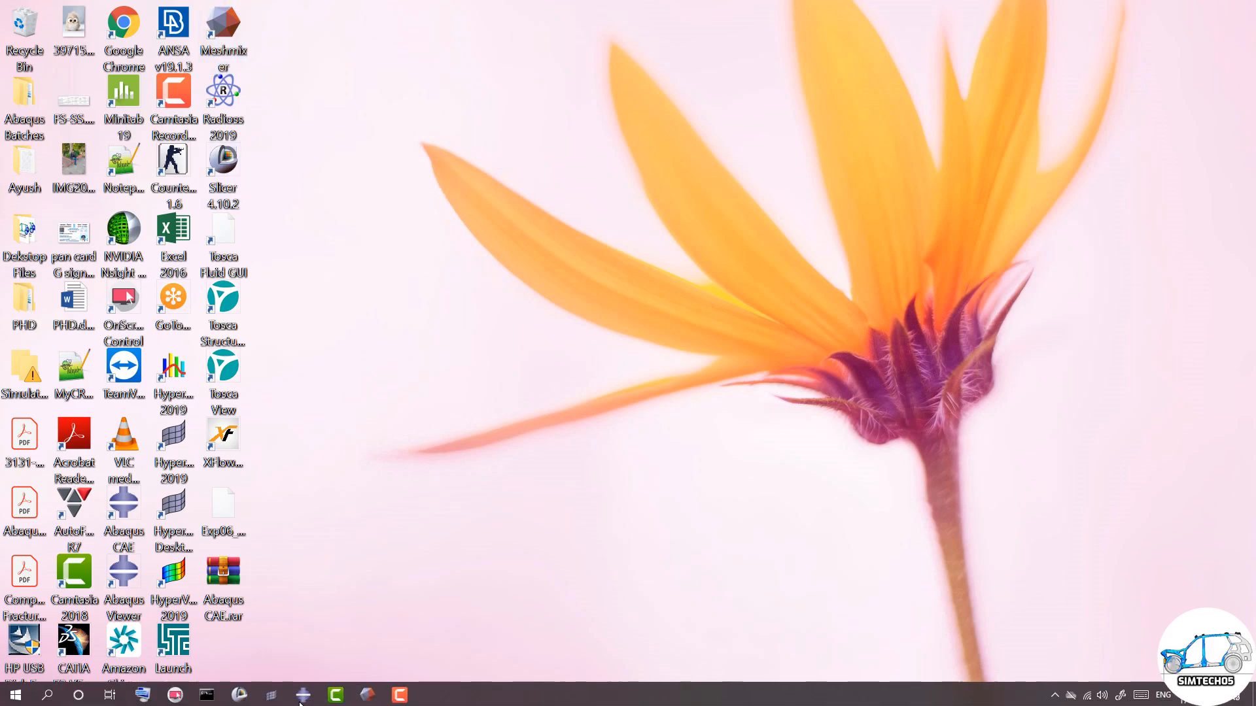
{"action": "left_click", "coordinate": [367, 693]}
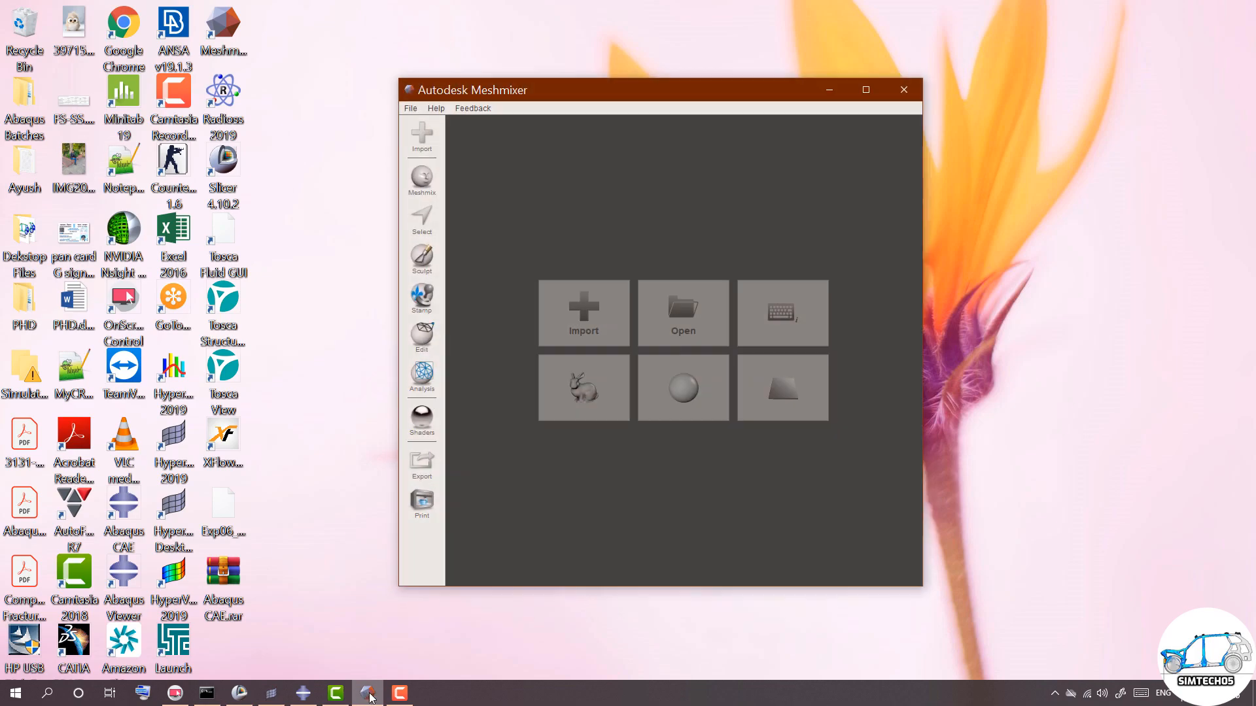
Import Mandible.stl from the MAndible folder and maximize the Meshmixer window.
{"action": "left_click", "coordinate": [577, 320]}
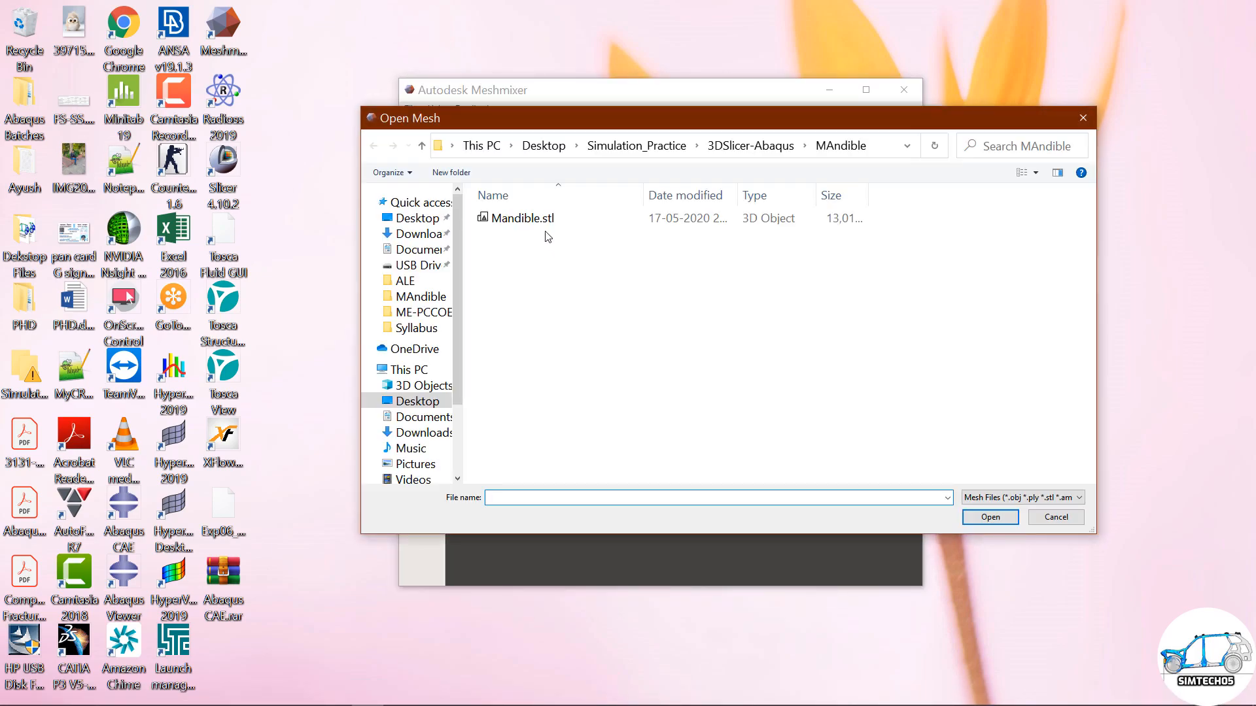
{"action": "left_click", "coordinate": [540, 221]}
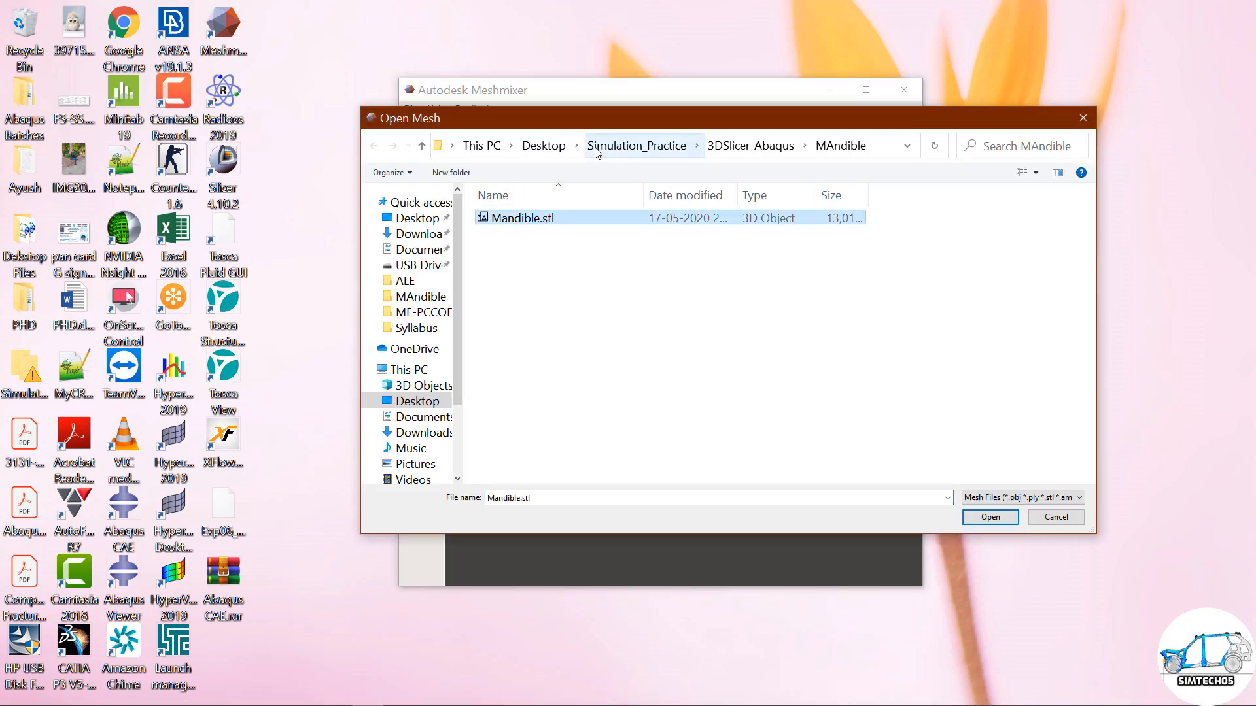
{"action": "left_click", "coordinate": [990, 517]}
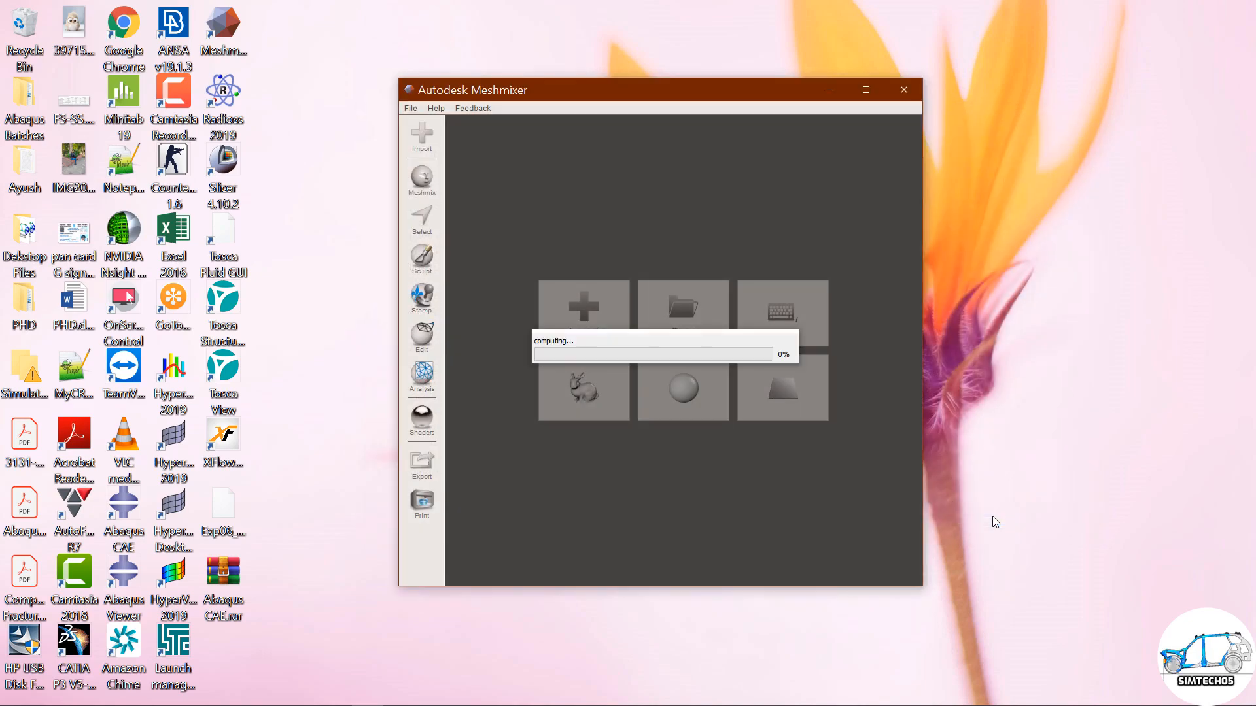
{"action": "left_click", "coordinate": [866, 91]}
Select a brush patch on the mandible's chin and expand the selection to all connected faces.
{"action": "right_click_drag", "start_coordinate": [625, 383], "coordinate": [603, 409]}
{"action": "right_click_drag", "start_coordinate": [700, 453], "coordinate": [641, 418]}
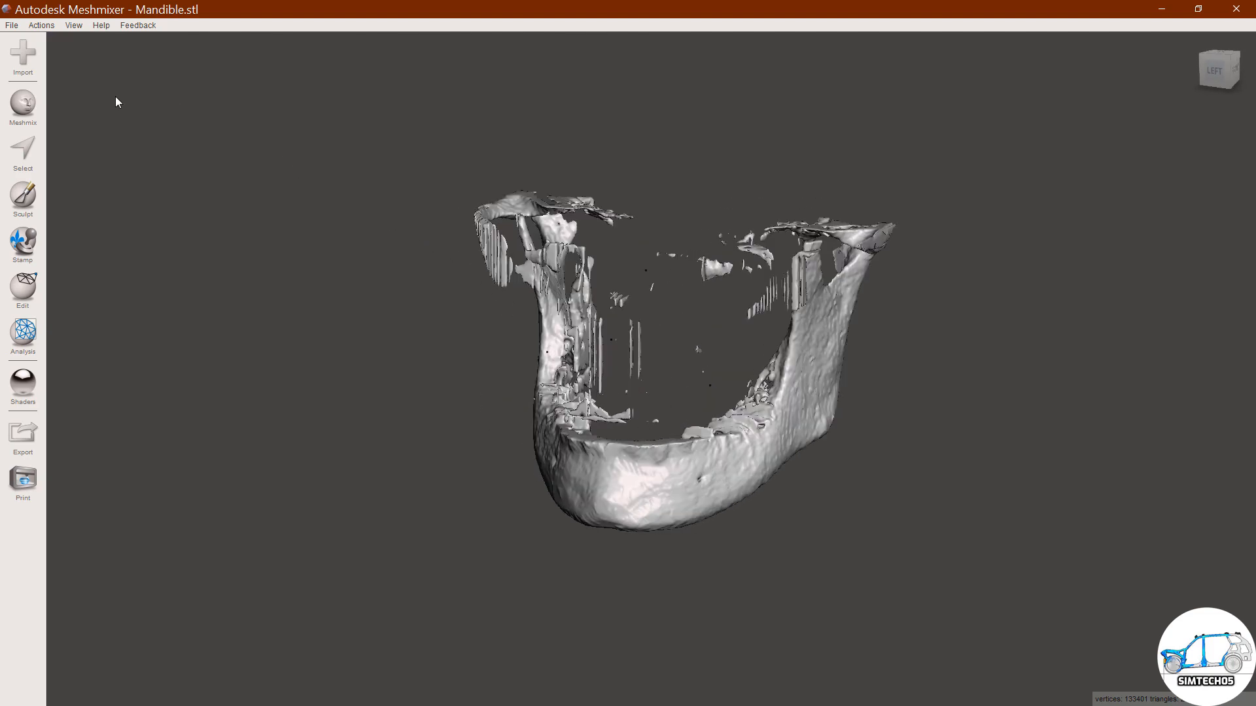
{"action": "left_click", "coordinate": [33, 138]}
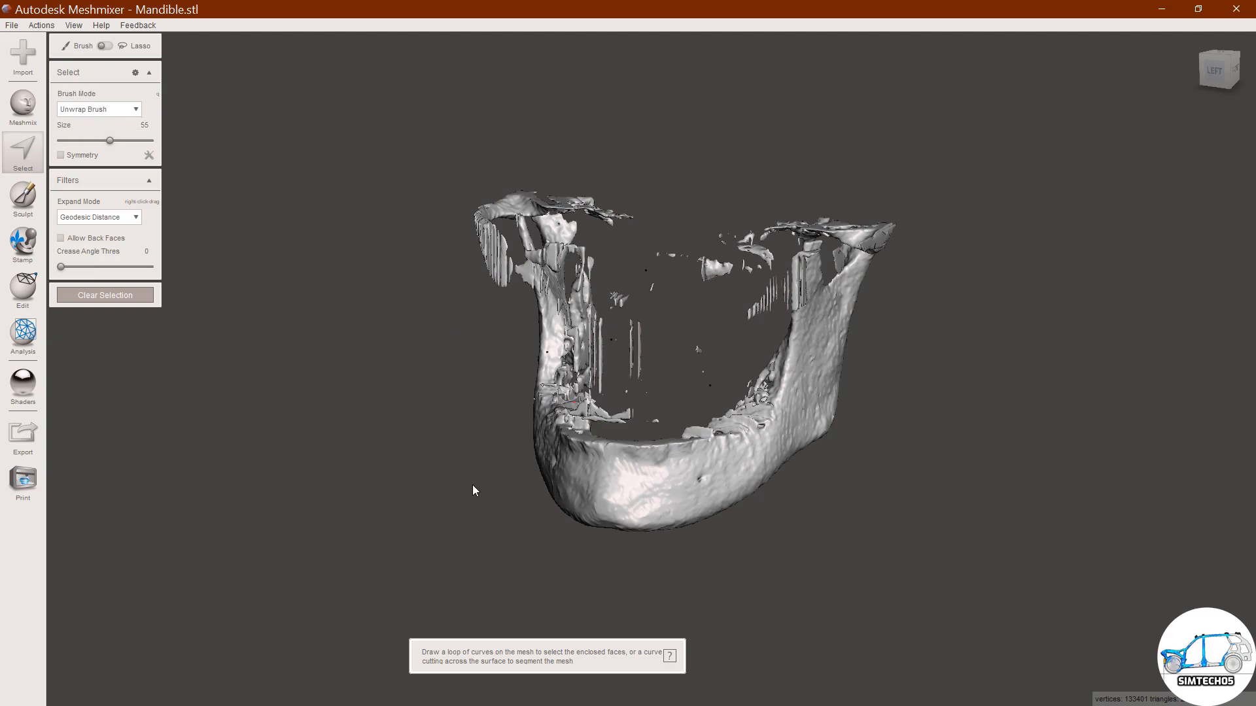
{"action": "left_click", "coordinate": [649, 488]}
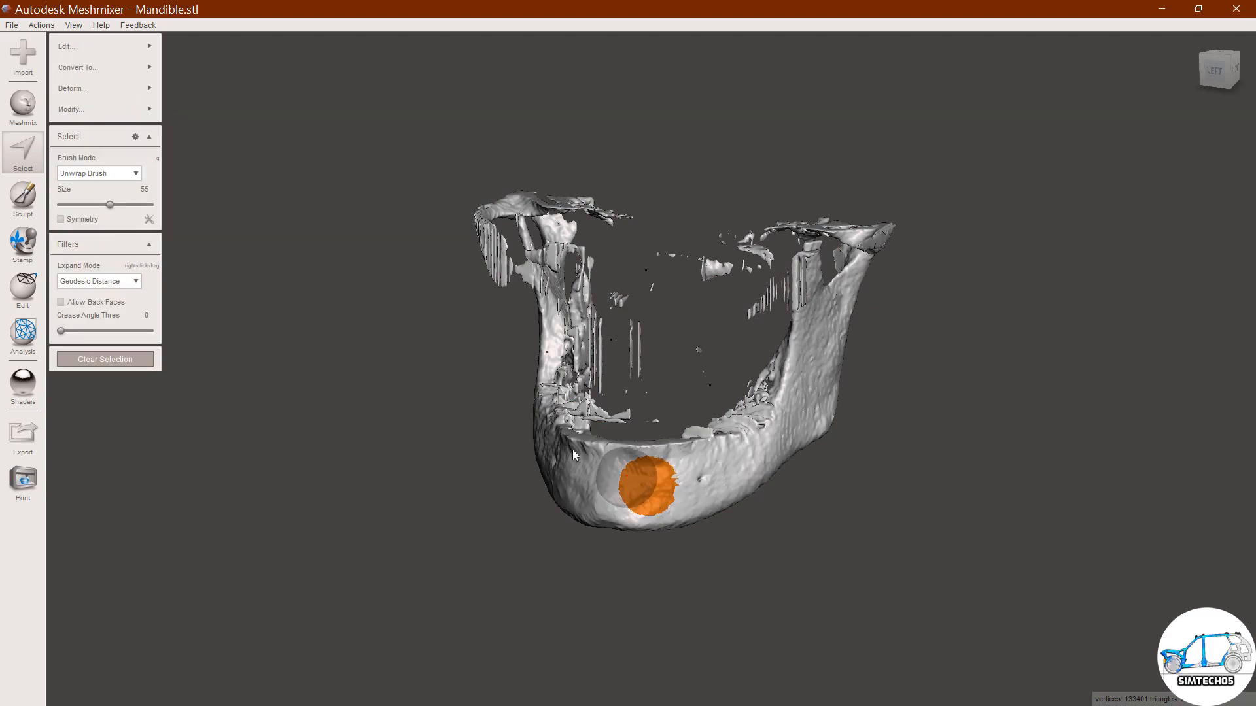
{"action": "left_click", "coordinate": [108, 113]}
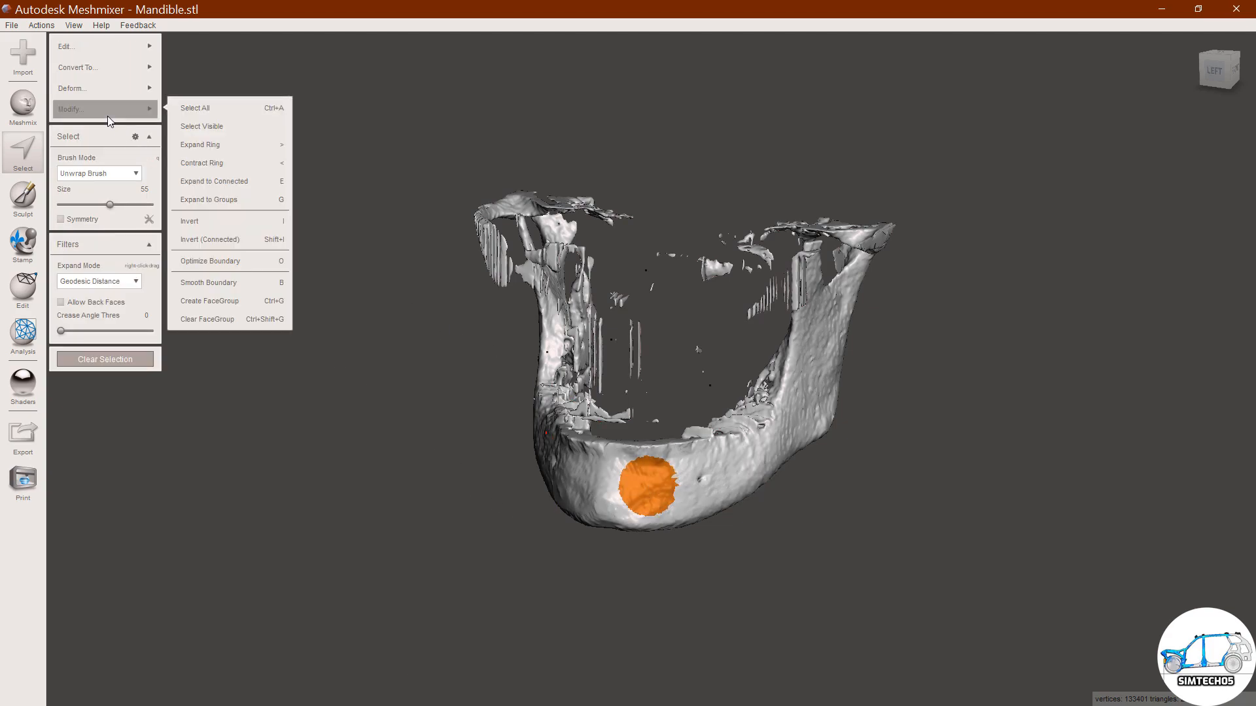
{"action": "left_click", "coordinate": [239, 183]}
Invert the mandible selection and discard all disconnected fragments around the bone.
{"action": "right_click_drag", "start_coordinate": [763, 408], "coordinate": [647, 463]}
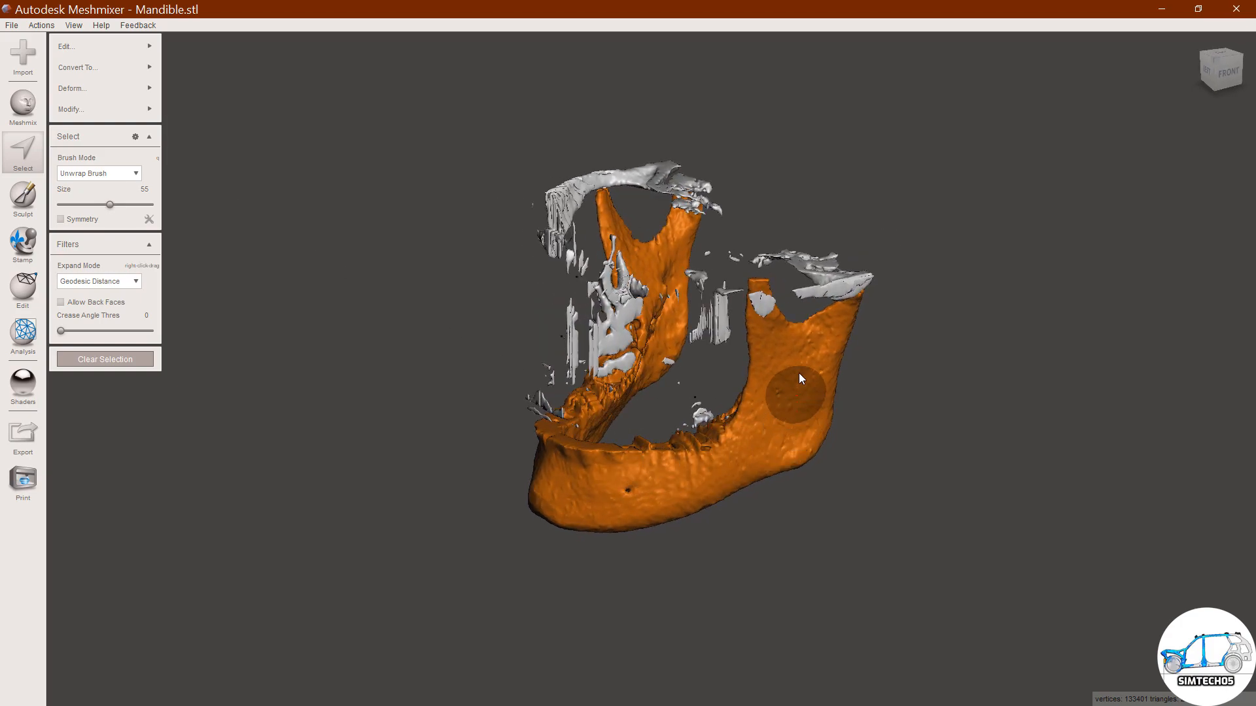
{"action": "right_click_drag", "start_coordinate": [787, 362], "coordinate": [696, 374]}
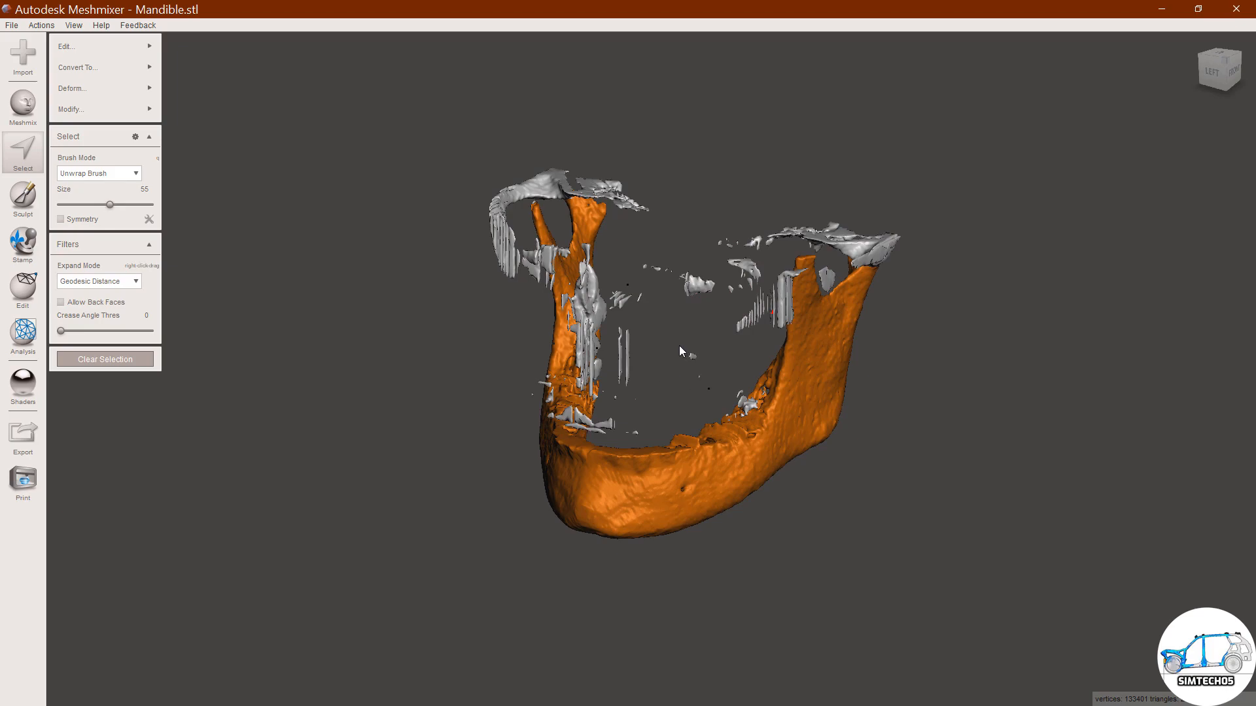
{"action": "left_click", "coordinate": [104, 107]}
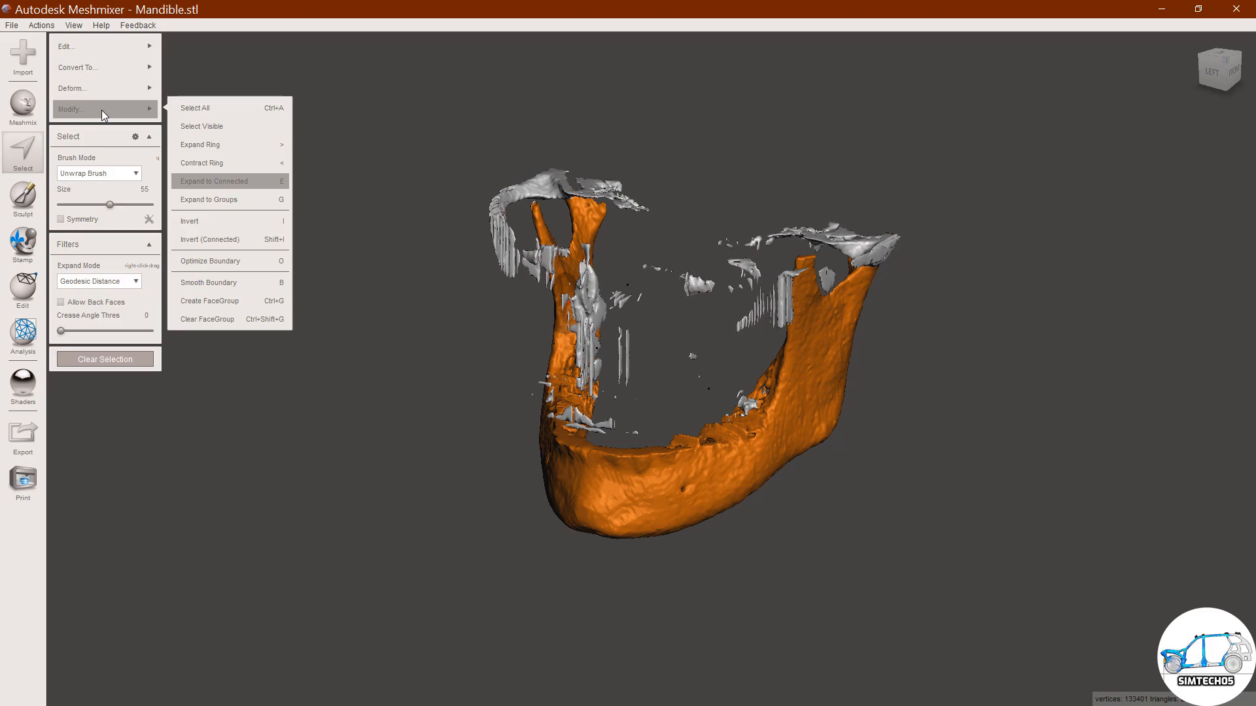
{"action": "left_click", "coordinate": [241, 221]}
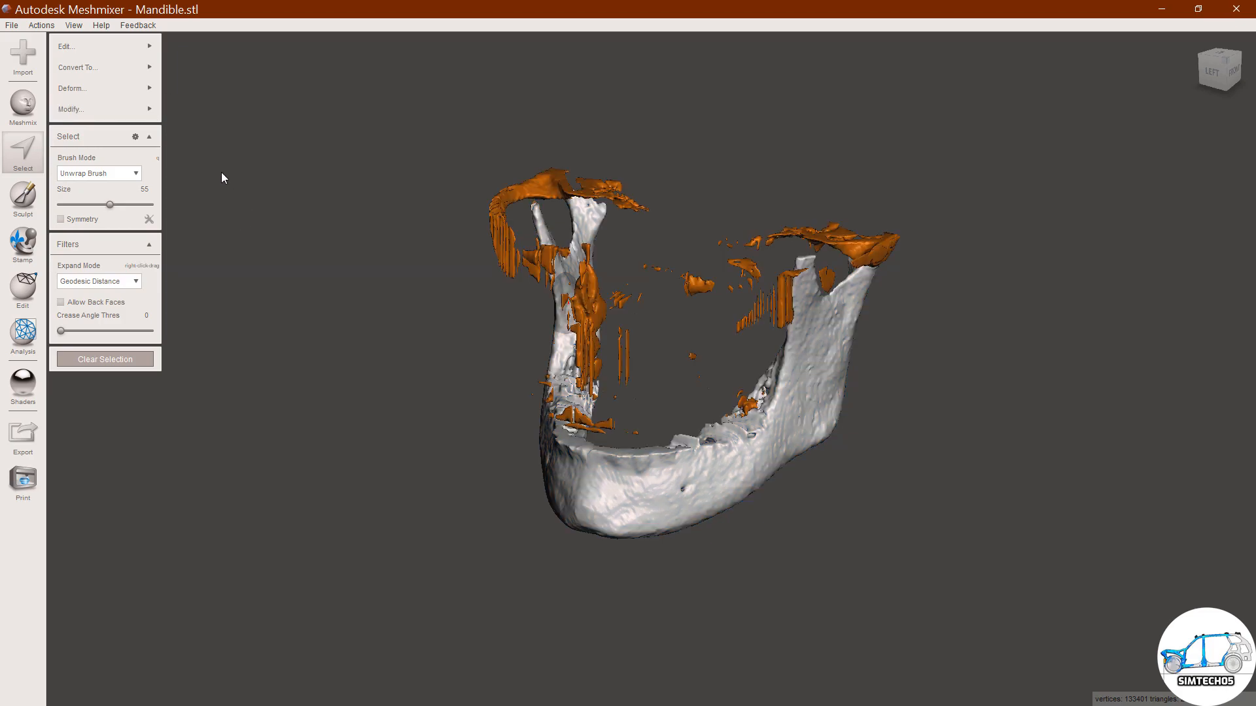
{"action": "mouse_move", "coordinate": [107, 47]}
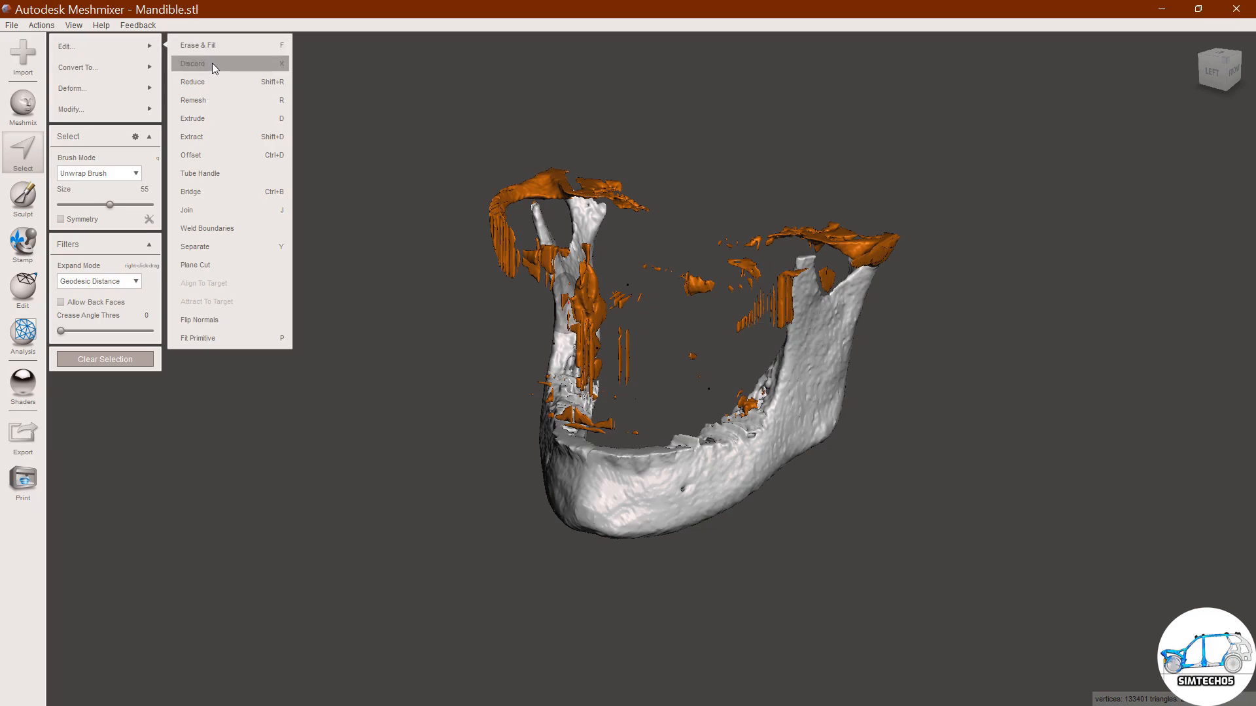
{"action": "left_click", "coordinate": [257, 70]}
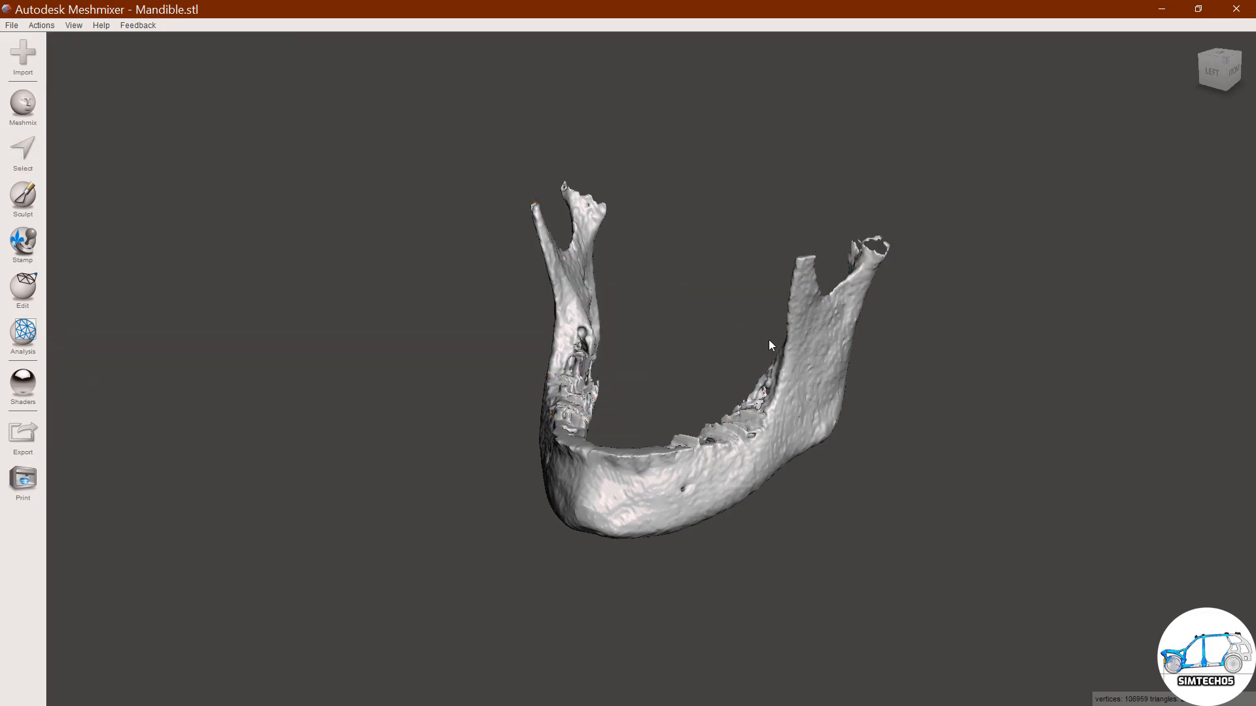
Show the wireframe on the cleaned mandible and examine its triangle density from several angles.
{"action": "right_click_drag", "start_coordinate": [753, 334], "coordinate": [749, 366]}
{"action": "scroll", "coordinate": [704, 320], "scroll_direction": "down", "scroll_amount": 2}
{"action": "scroll", "coordinate": [704, 320], "scroll_direction": "up", "scroll_amount": 5}
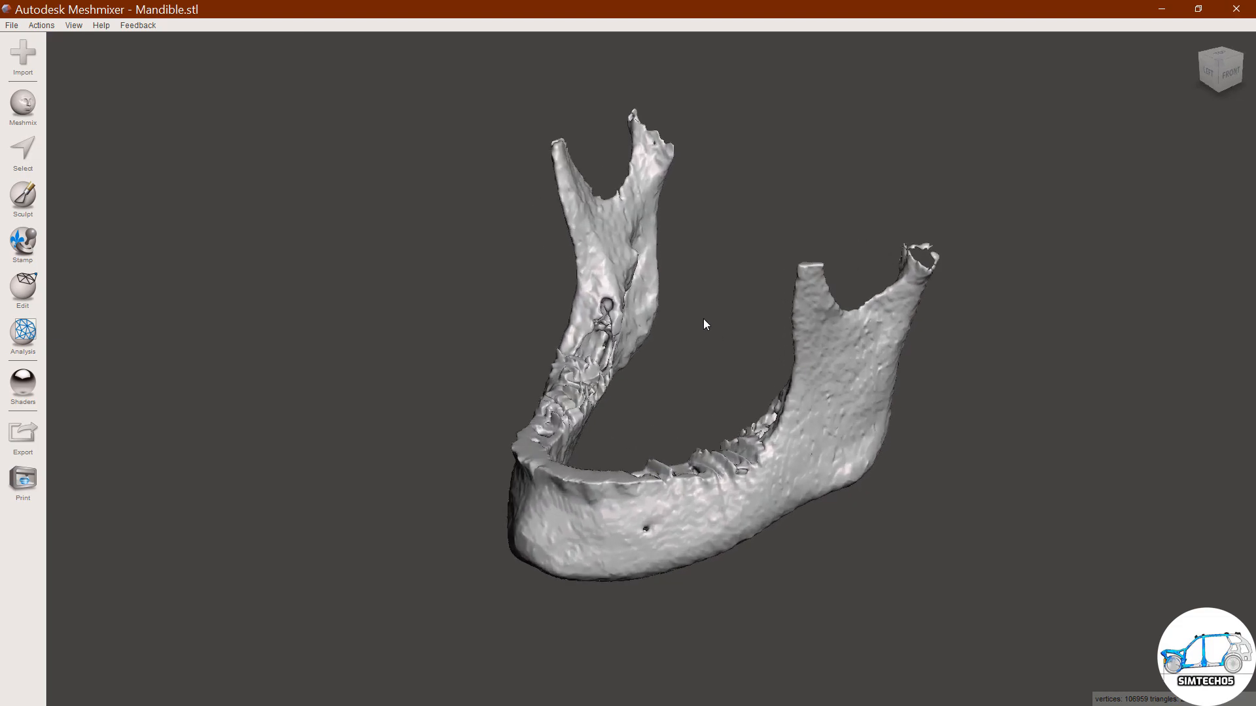
{"action": "scroll", "coordinate": [704, 323], "scroll_direction": "up", "scroll_amount": 2}
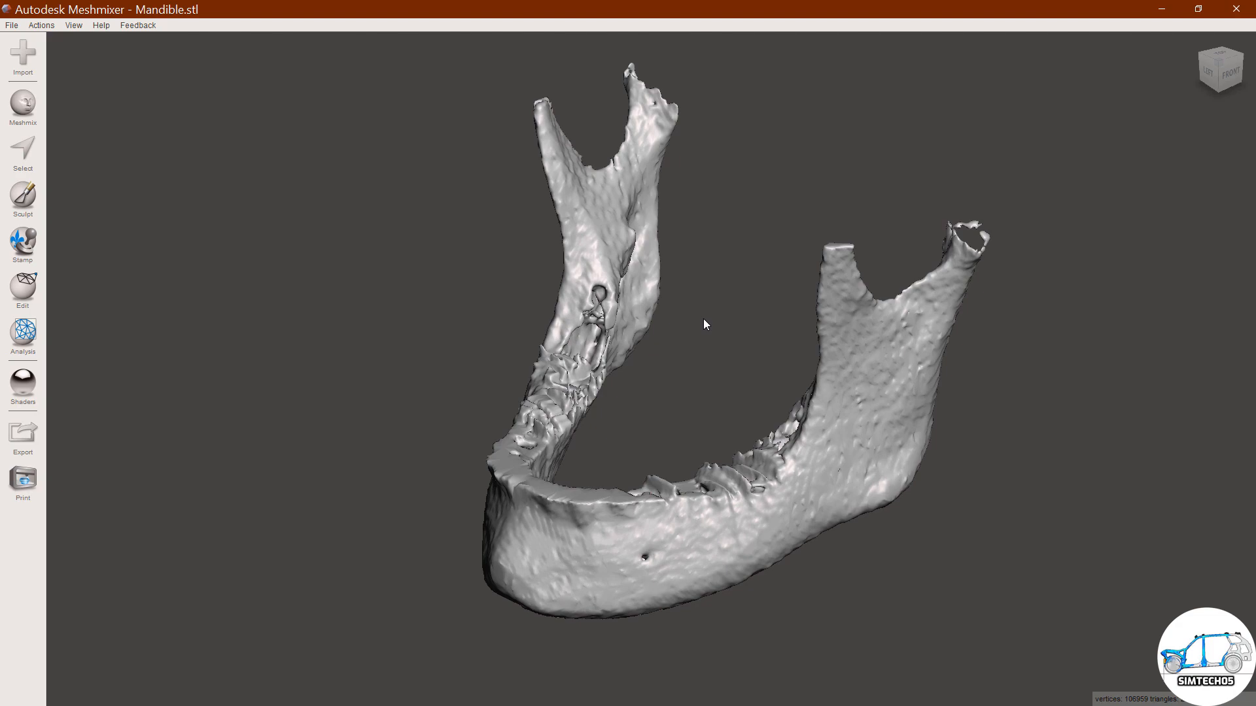
{"action": "mouse_move", "coordinate": [718, 353]}
{"action": "right_mouse_down"}
{"action": "mouse_move", "coordinate": [650, 398]}
{"action": "mouse_move", "coordinate": [604, 400]}
{"action": "mouse_move", "coordinate": [693, 390]}
{"action": "mouse_move", "coordinate": [731, 361]}
{"action": "right_mouse_up"}
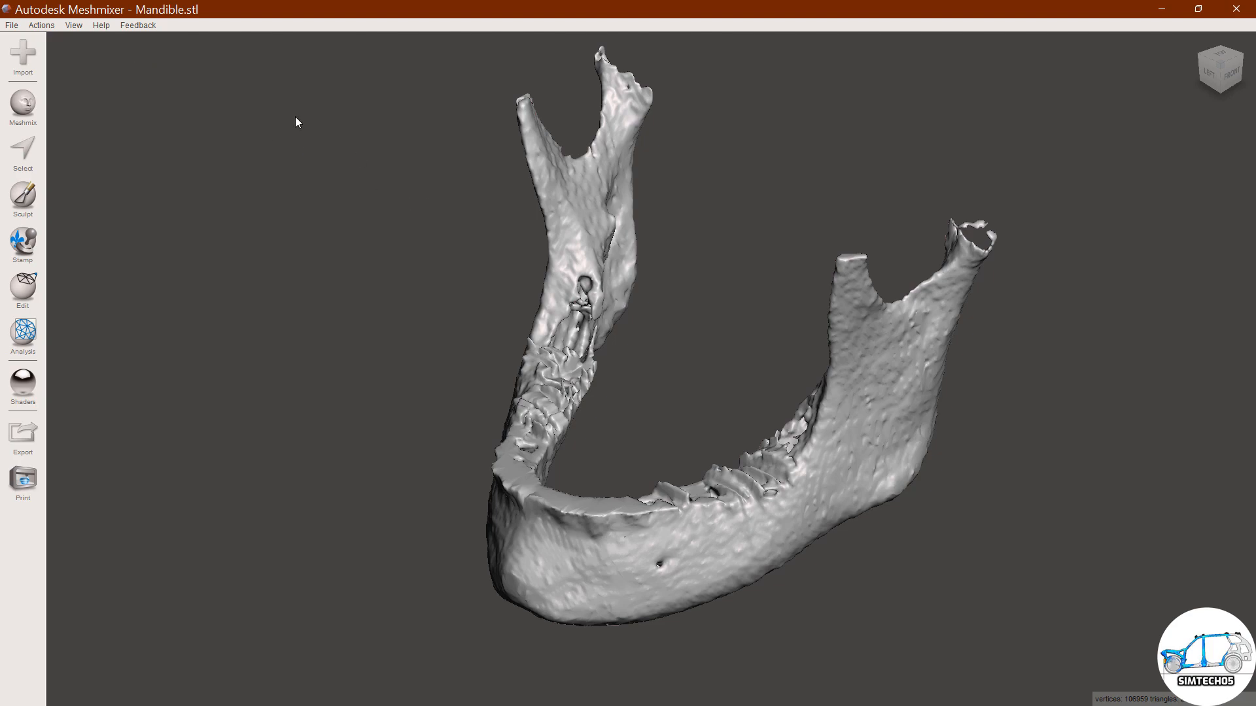
{"action": "left_click", "coordinate": [75, 26]}
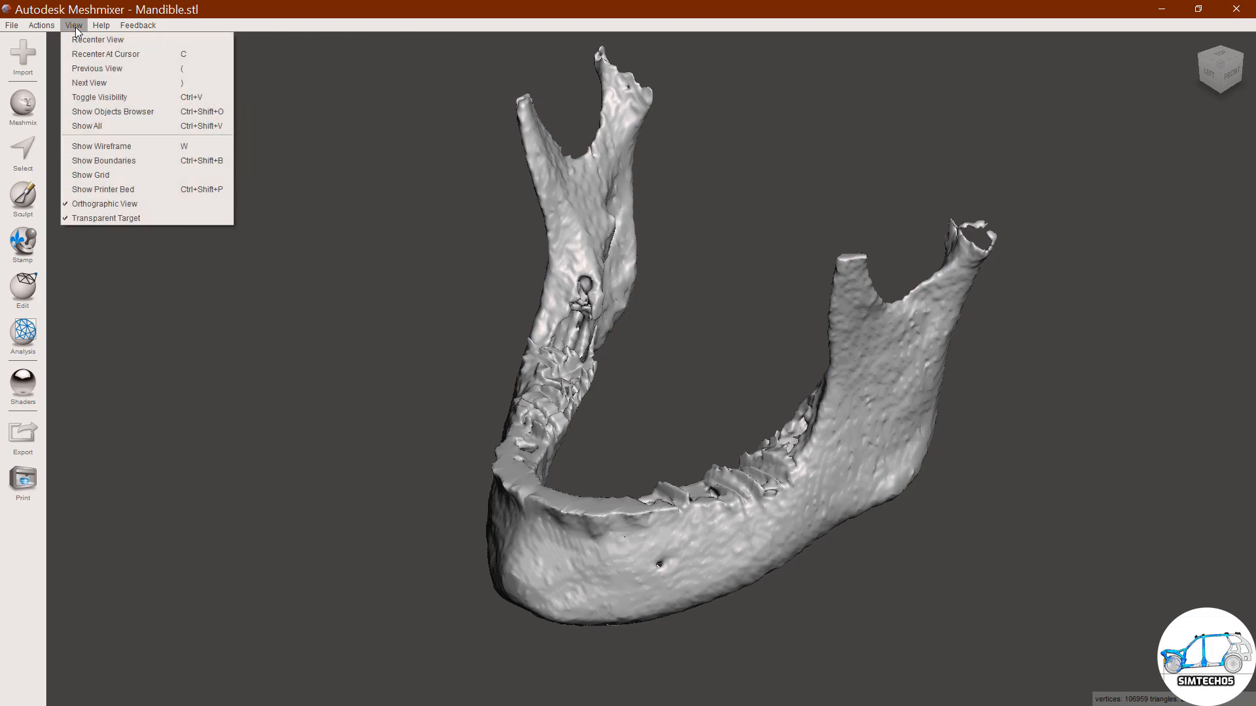
{"action": "left_click", "coordinate": [100, 146]}
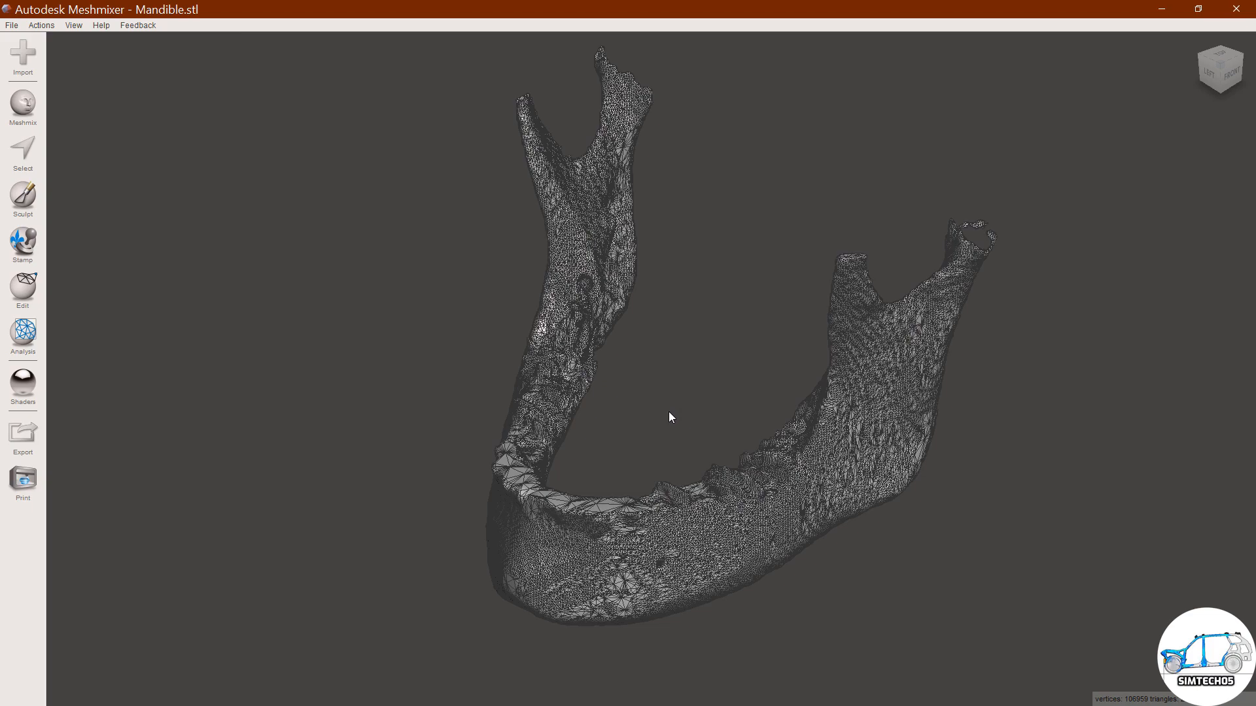
{"action": "right_click_drag", "start_coordinate": [668, 412], "coordinate": [694, 407]}
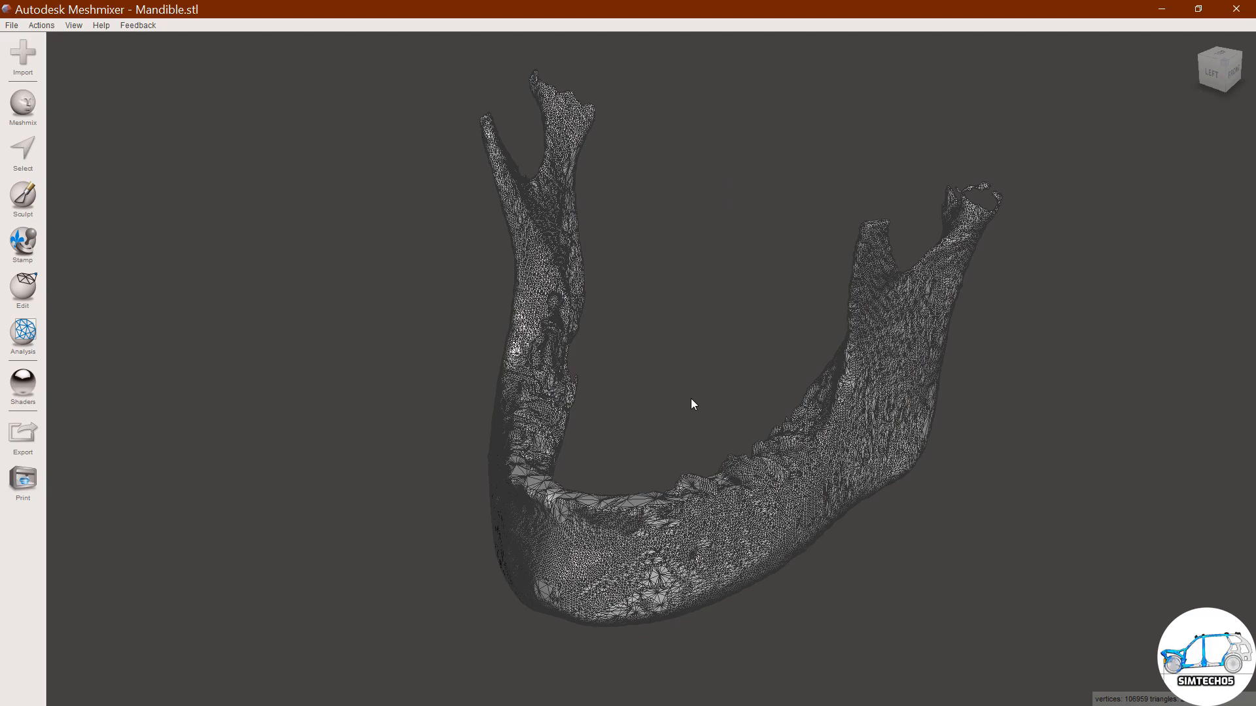
{"action": "right_click_drag", "start_coordinate": [732, 376], "coordinate": [756, 481]}
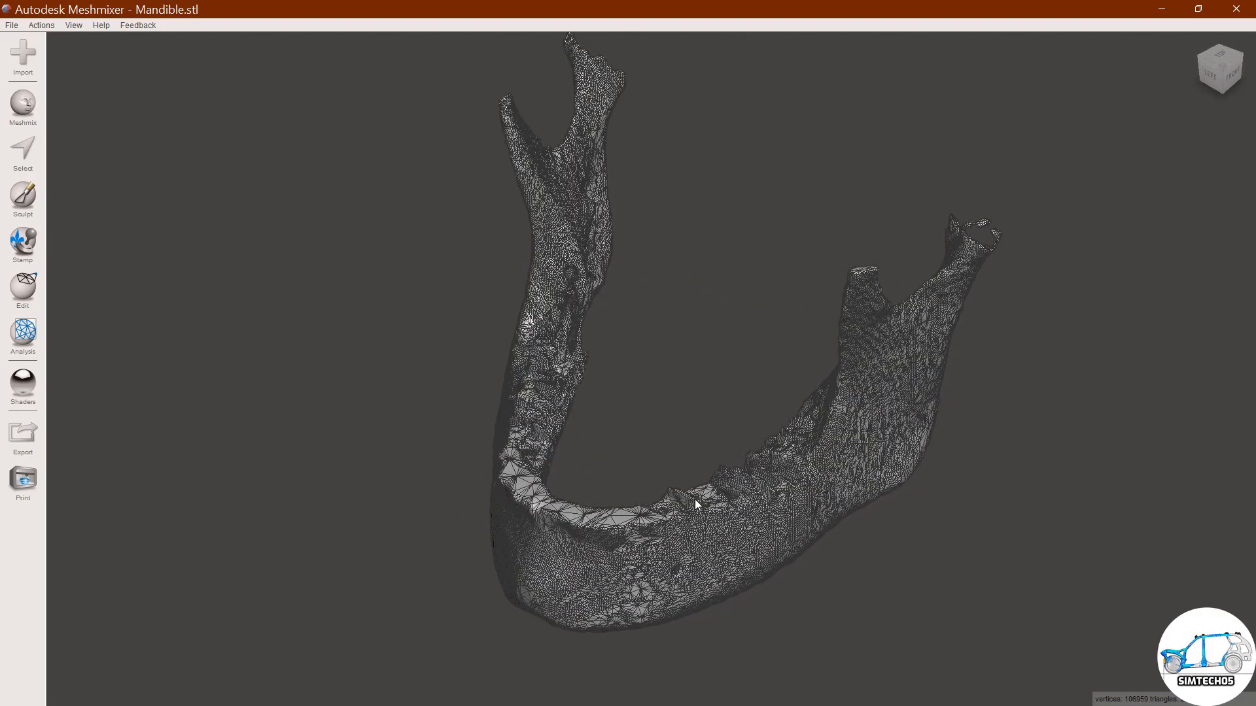
{"action": "right_click_drag", "start_coordinate": [622, 397], "coordinate": [650, 397]}
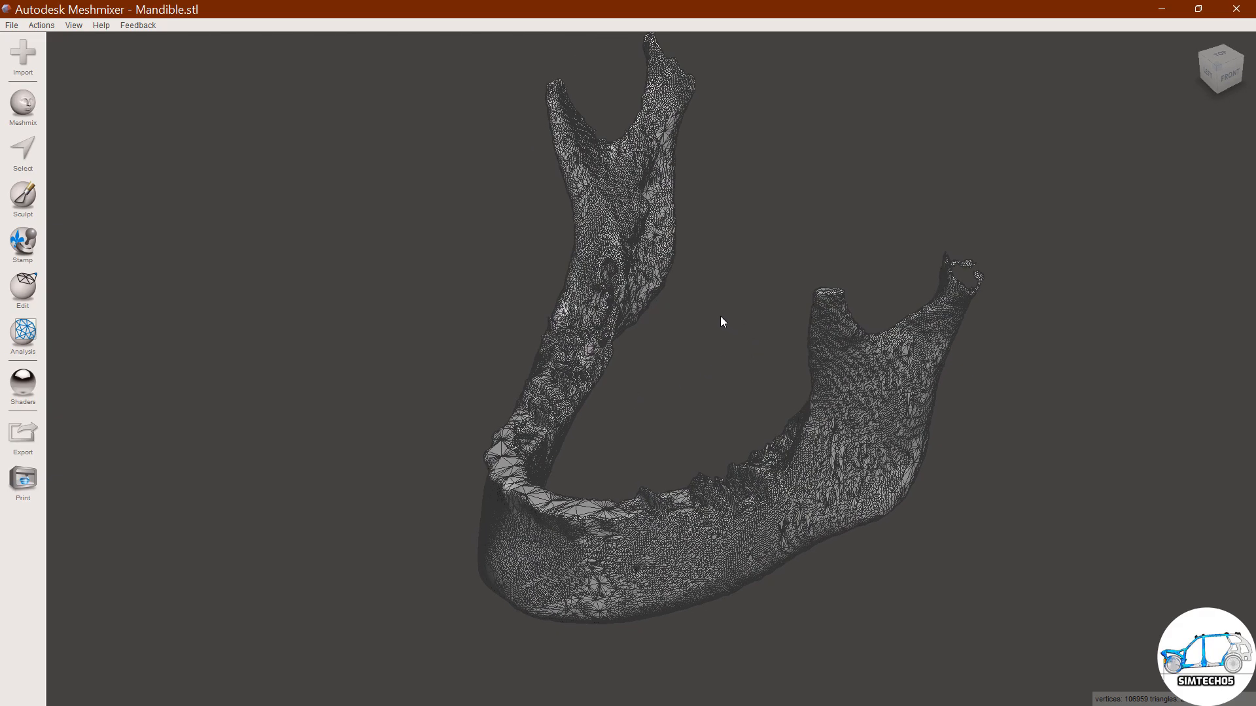
{"action": "right_click_drag", "start_coordinate": [703, 336], "coordinate": [575, 90]}
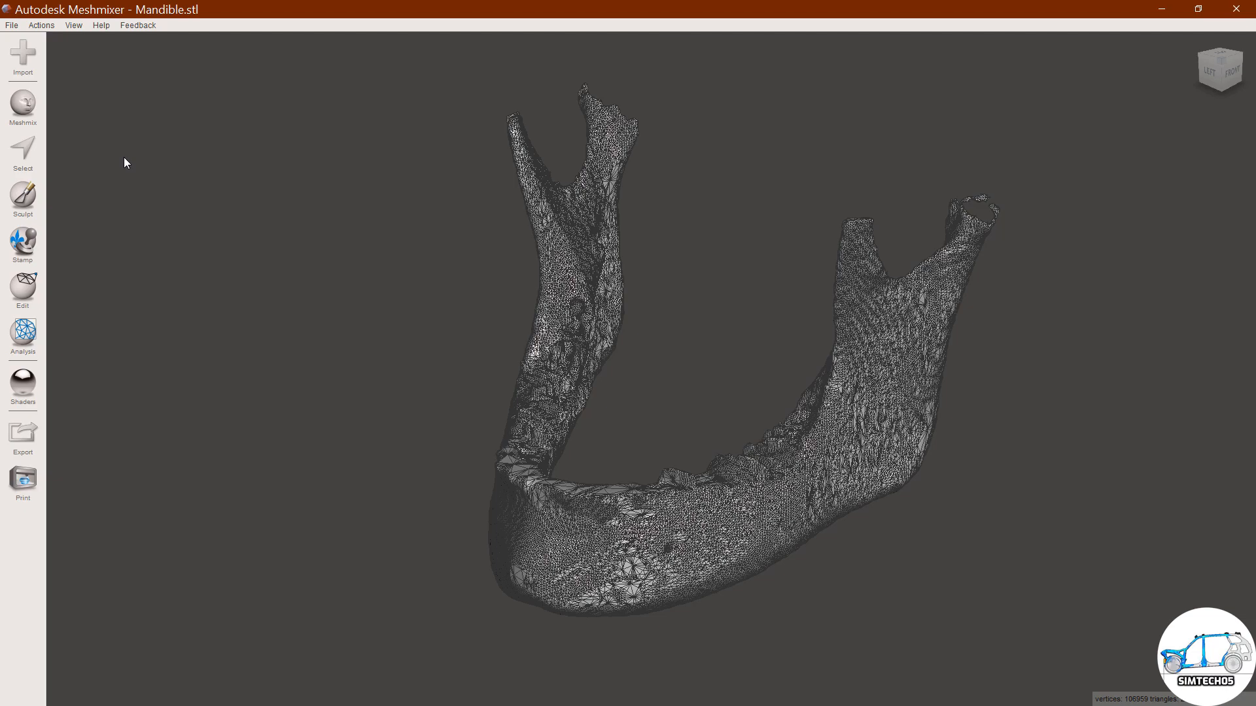
Select the entire mandible mesh, reduce it by 62 percent with shape-preserving reduction, and clear the selection.
{"action": "left_click", "coordinate": [24, 150]}
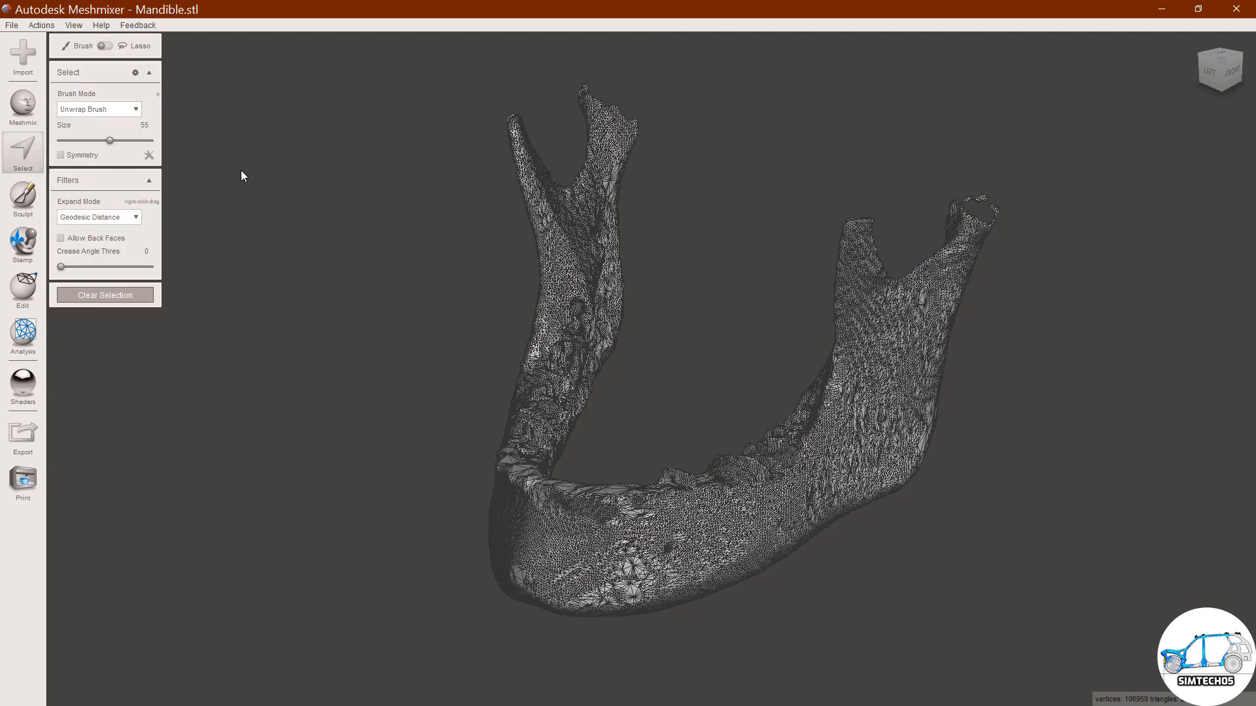
{"action": "key", "text": "ctrl+a"}
{"action": "left_click_drag", "start_coordinate": [240, 171], "coordinate": [352, 171]}
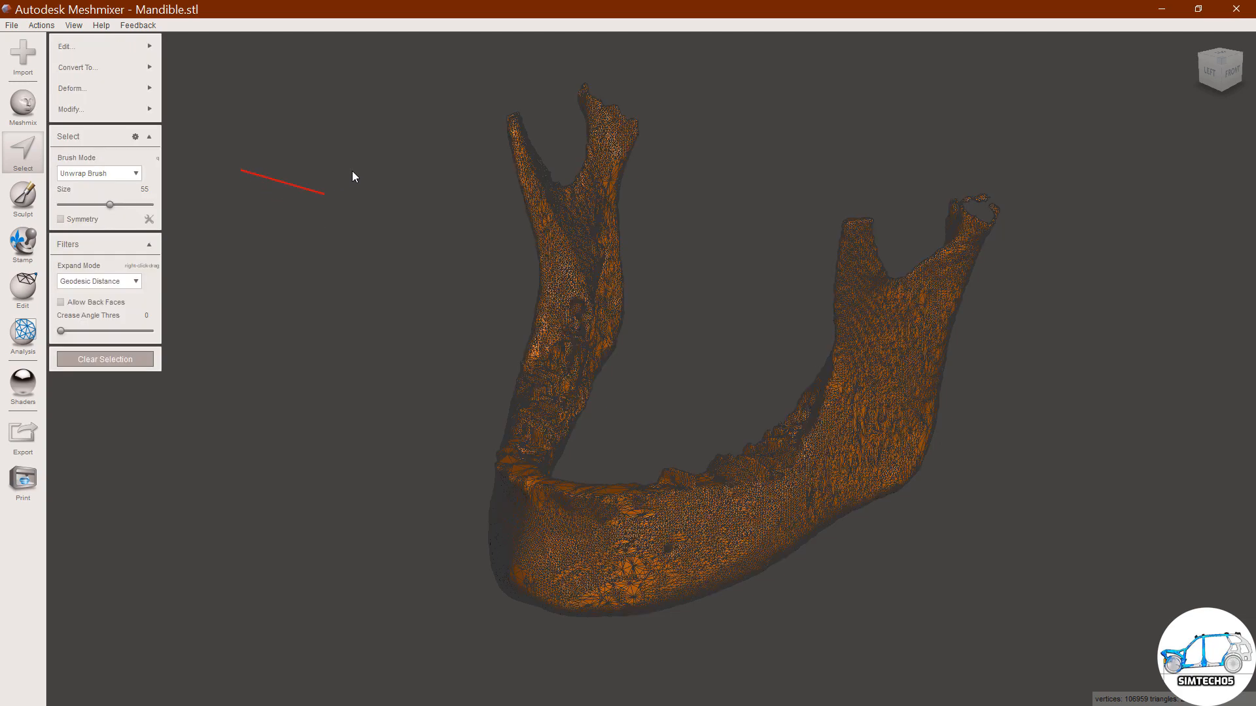
{"action": "mouse_move", "coordinate": [92, 49]}
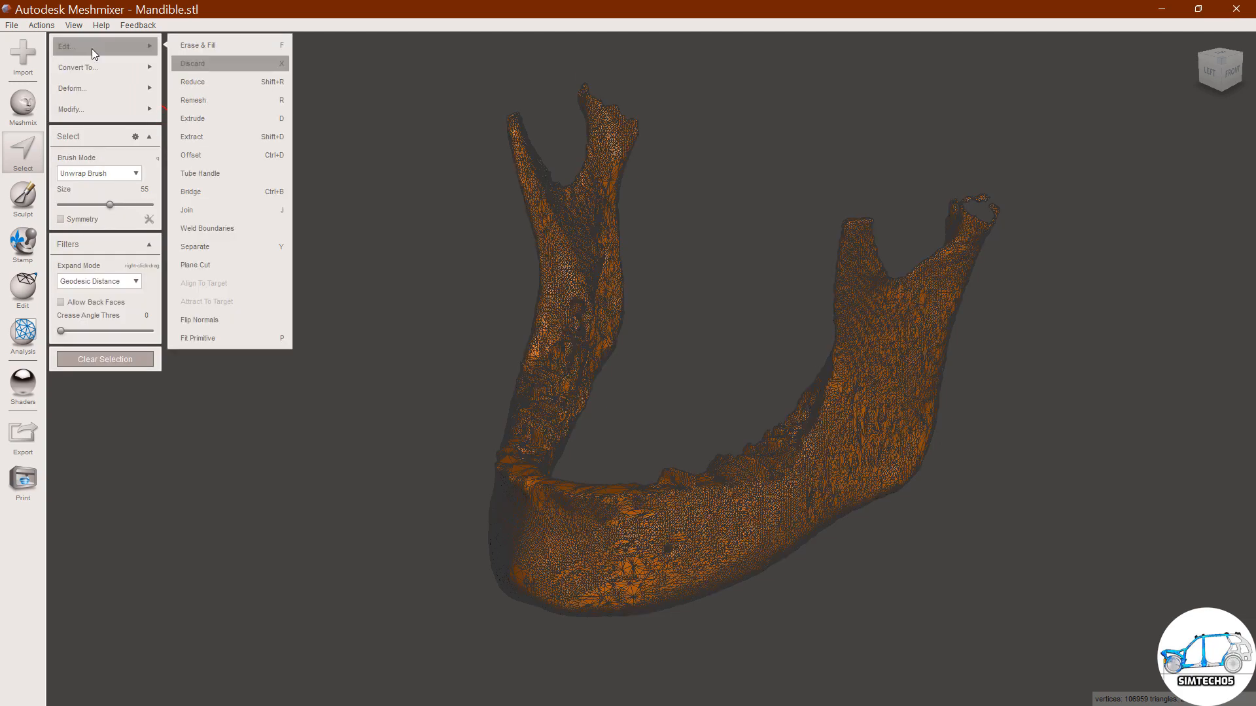
{"action": "left_click", "coordinate": [205, 83]}
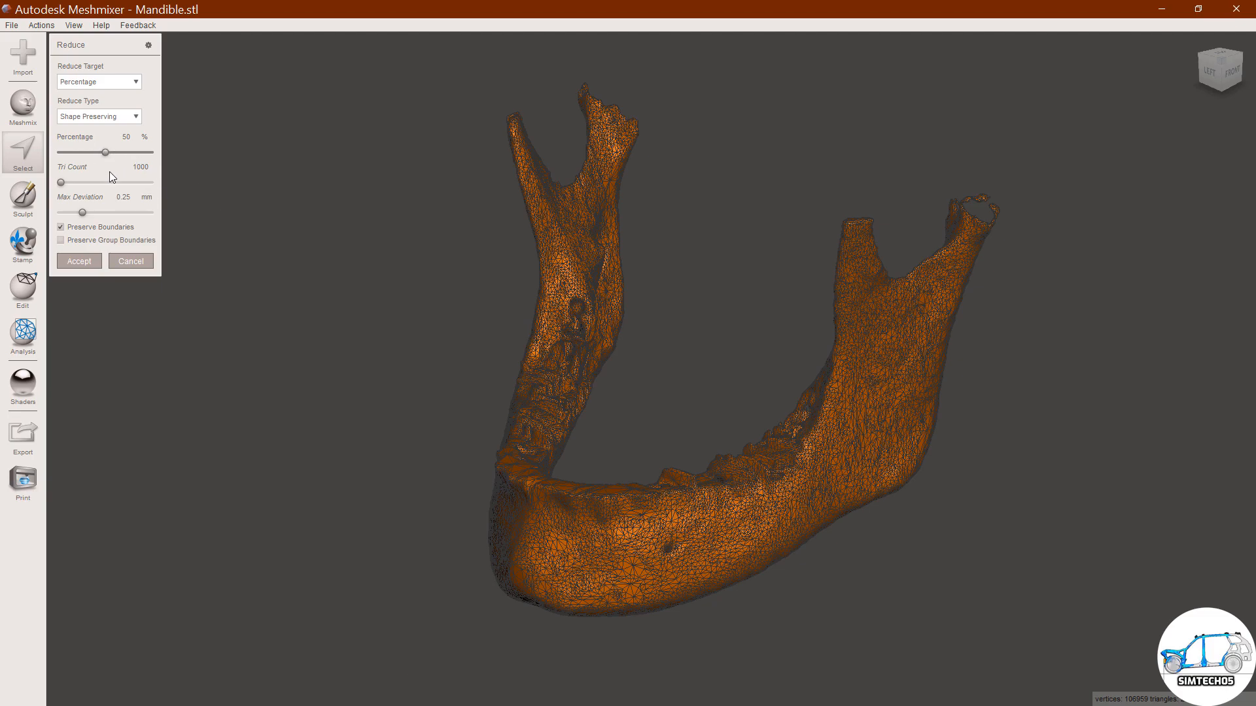
{"action": "left_click", "coordinate": [105, 151]}
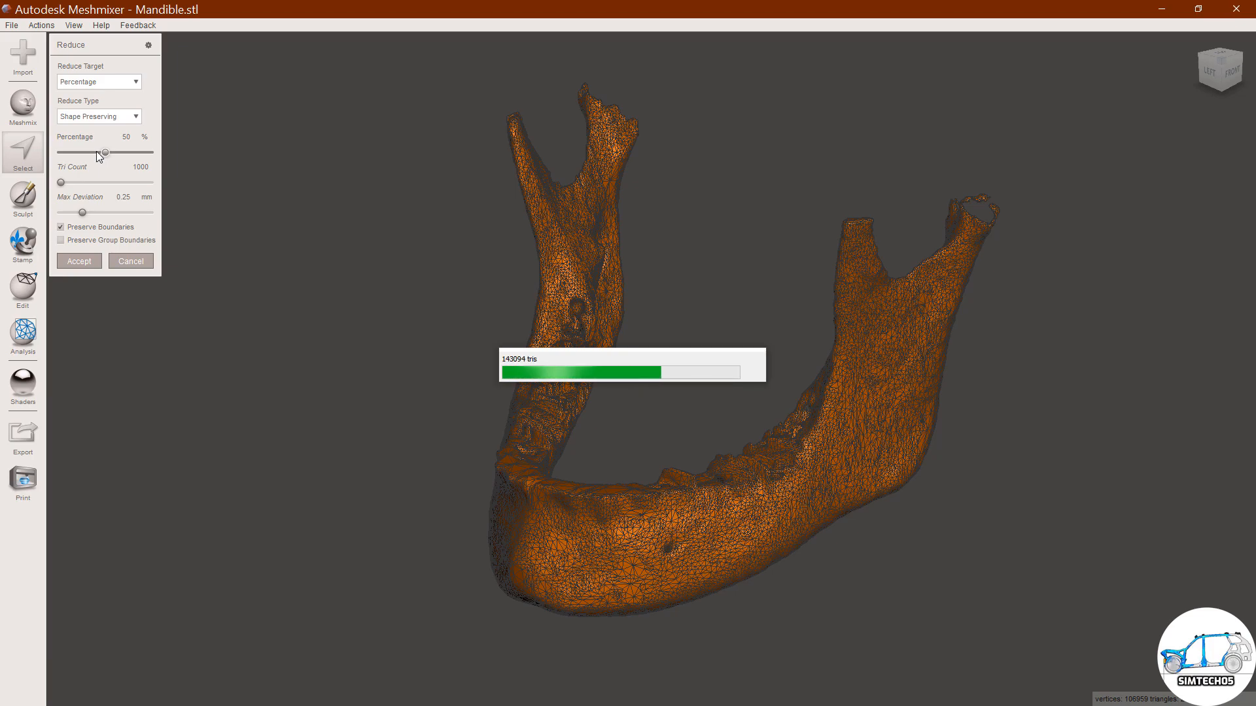
{"action": "left_click_drag", "start_coordinate": [96, 153], "coordinate": [86, 152]}
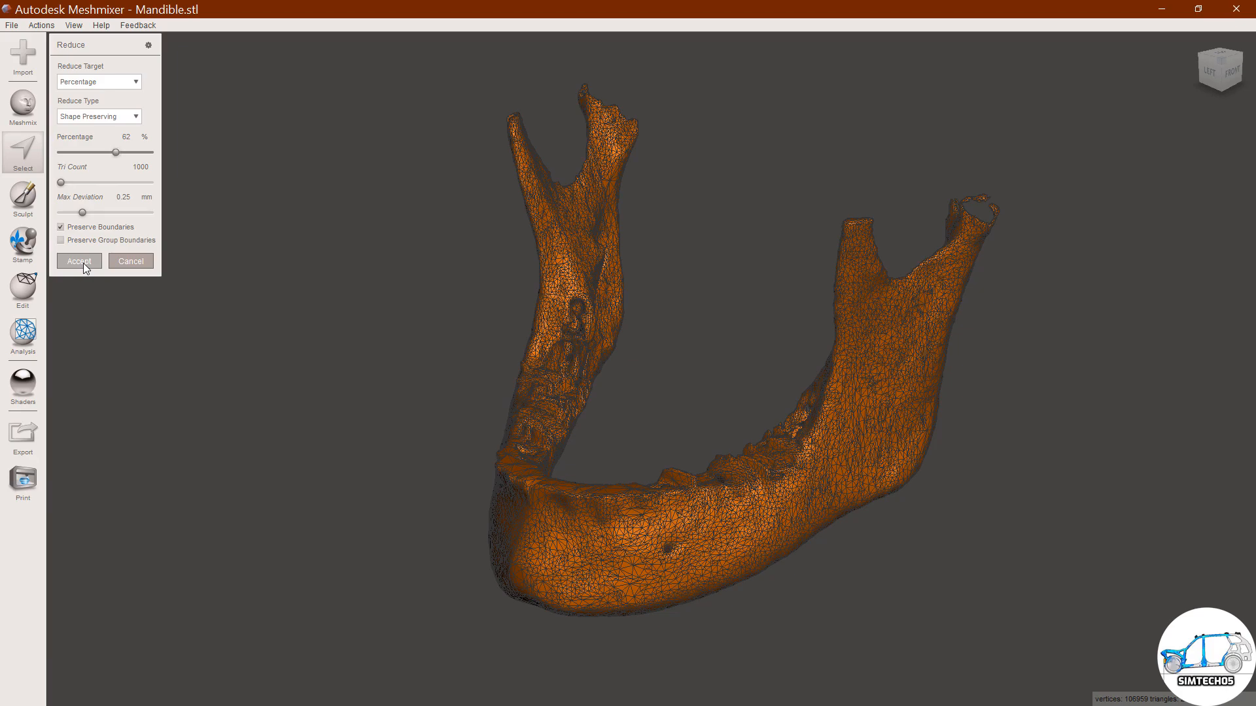
{"action": "left_click", "coordinate": [79, 261]}
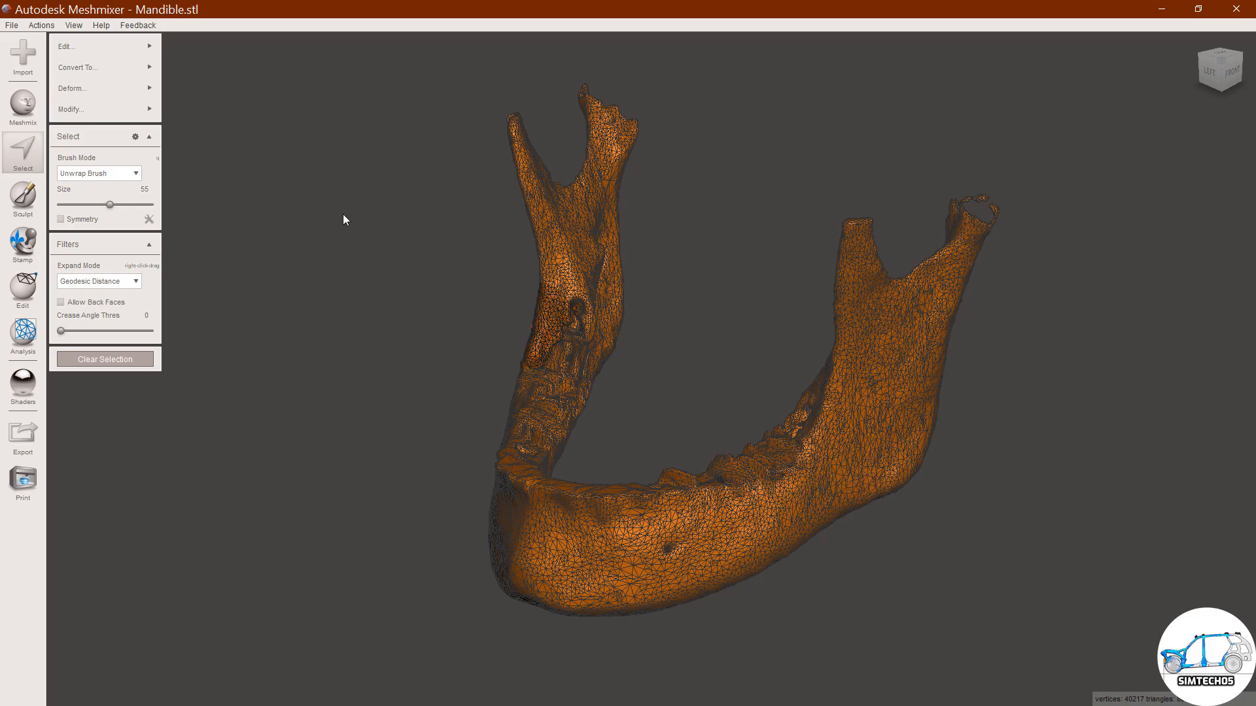
{"action": "key", "text": "Escape"}
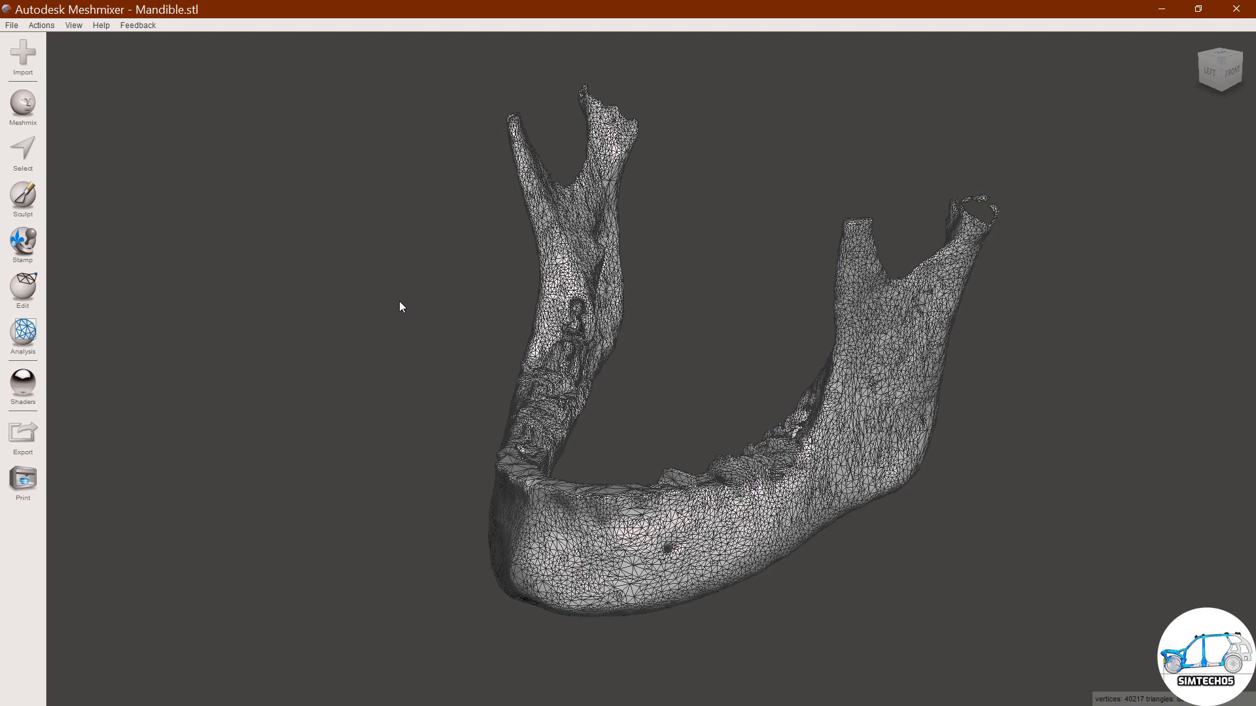
Make the mandible solid using the Accurate type, solid accuracy 230, offset distance 0.42 mm and minimum thickness 0.17 mm.
{"action": "left_click", "coordinate": [28, 290]}
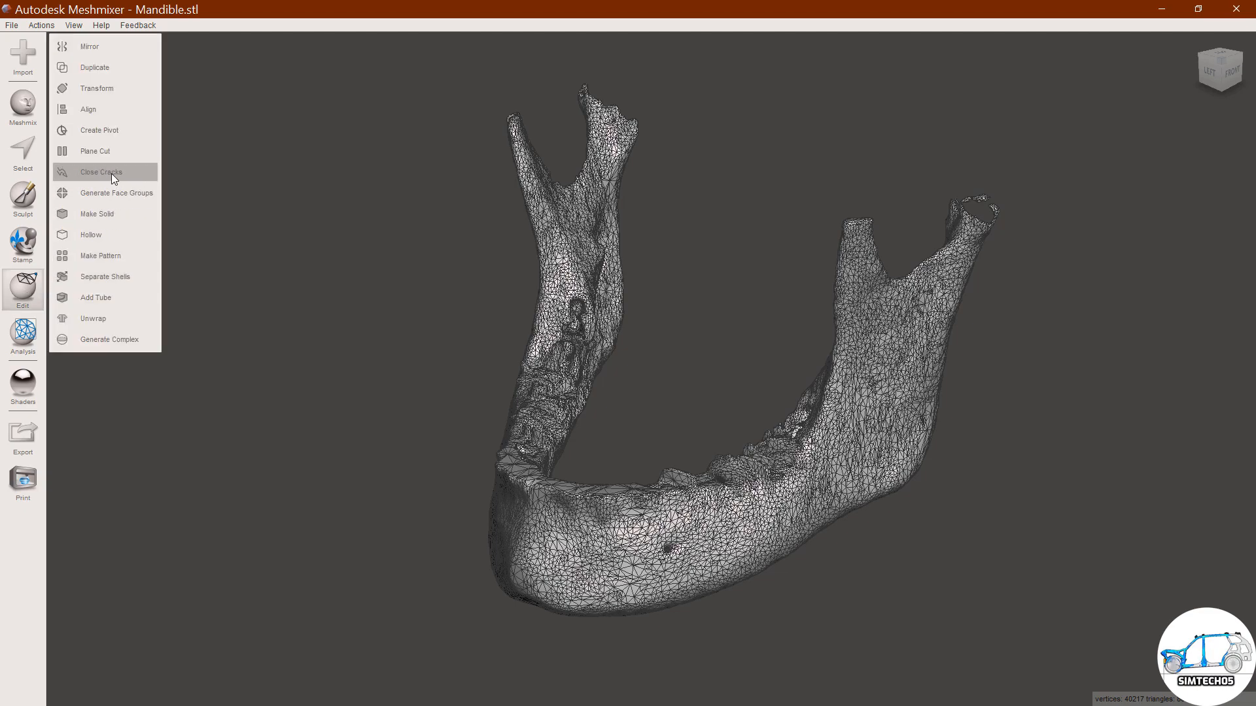
{"action": "left_click", "coordinate": [114, 216]}
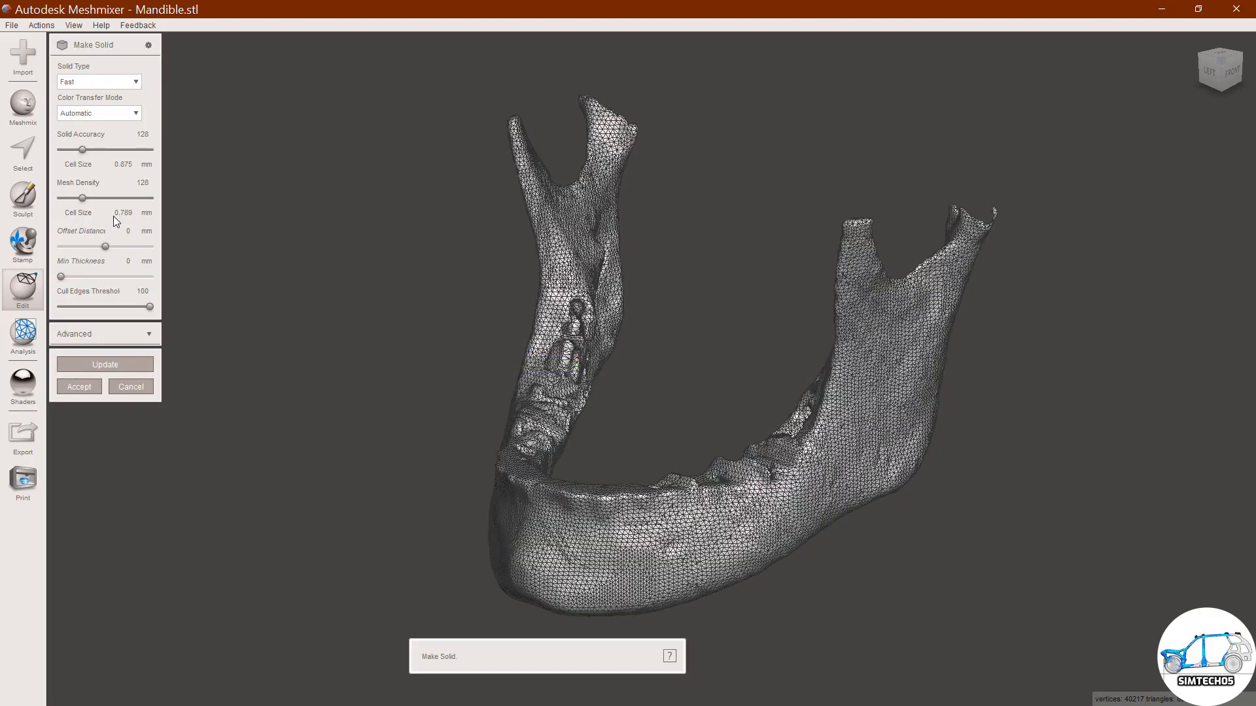
{"action": "right_click_drag", "start_coordinate": [684, 375], "coordinate": [431, 311]}
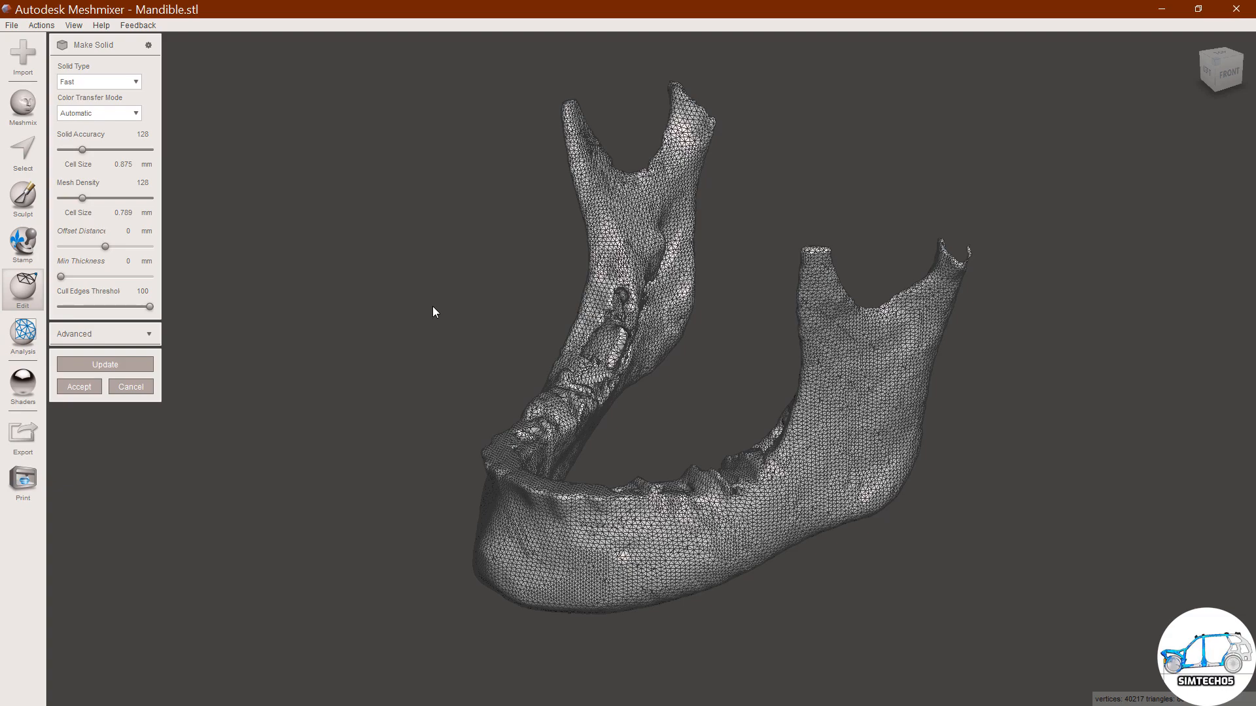
{"action": "left_click", "coordinate": [102, 85]}
{"action": "left_click", "coordinate": [81, 121]}
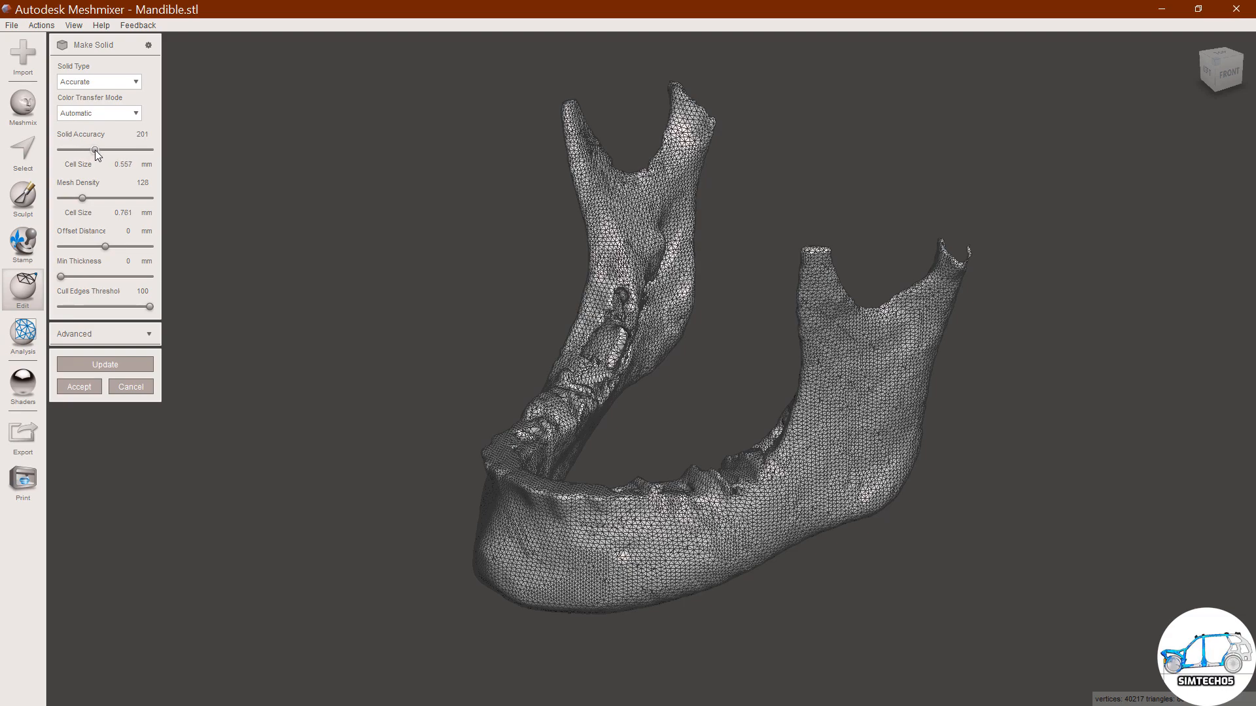
{"action": "left_click_drag", "start_coordinate": [99, 151], "coordinate": [102, 153]}
{"action": "left_click_drag", "start_coordinate": [61, 276], "coordinate": [70, 280]}
{"action": "left_click", "coordinate": [106, 364]}
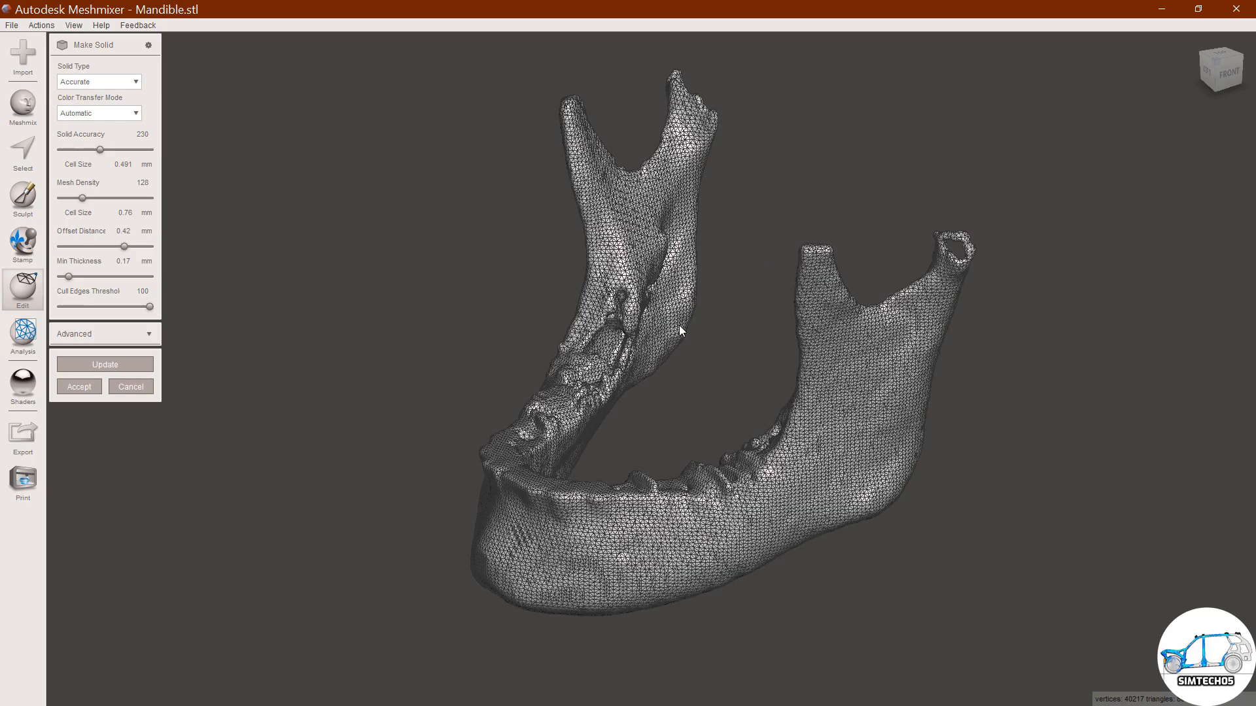
{"action": "right_click_drag", "start_coordinate": [645, 356], "coordinate": [898, 401]}
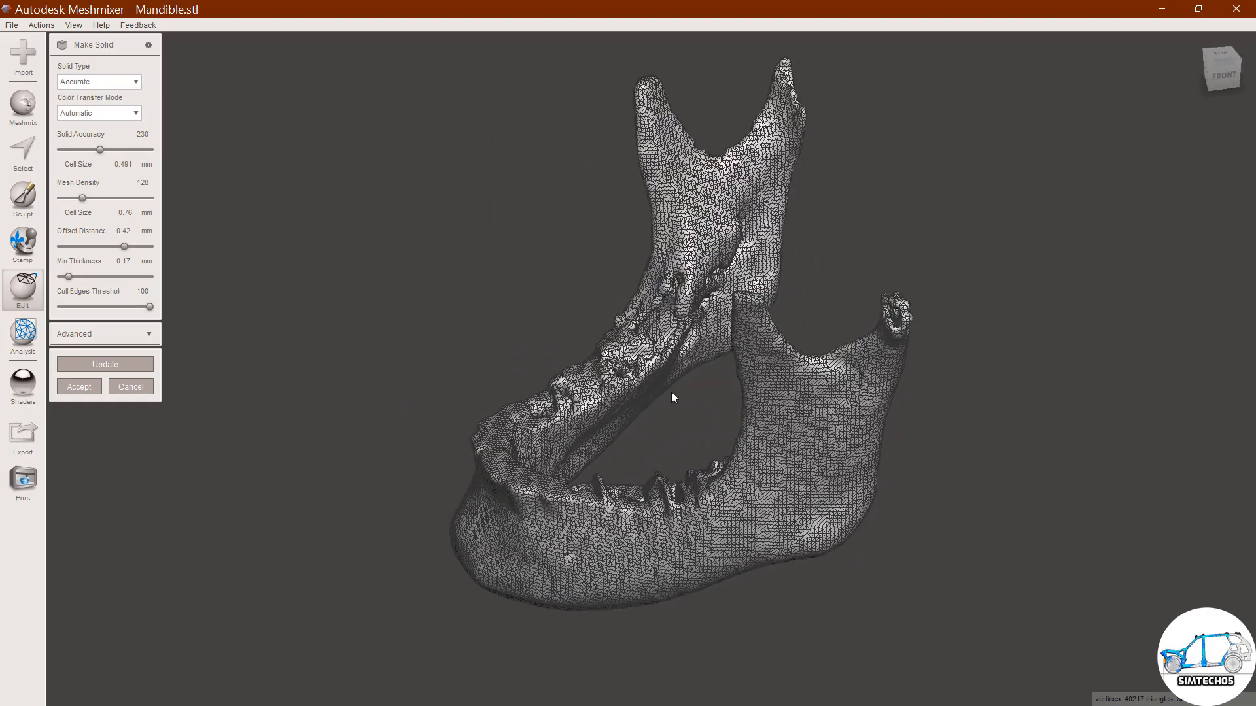
{"action": "left_click", "coordinate": [85, 386]}
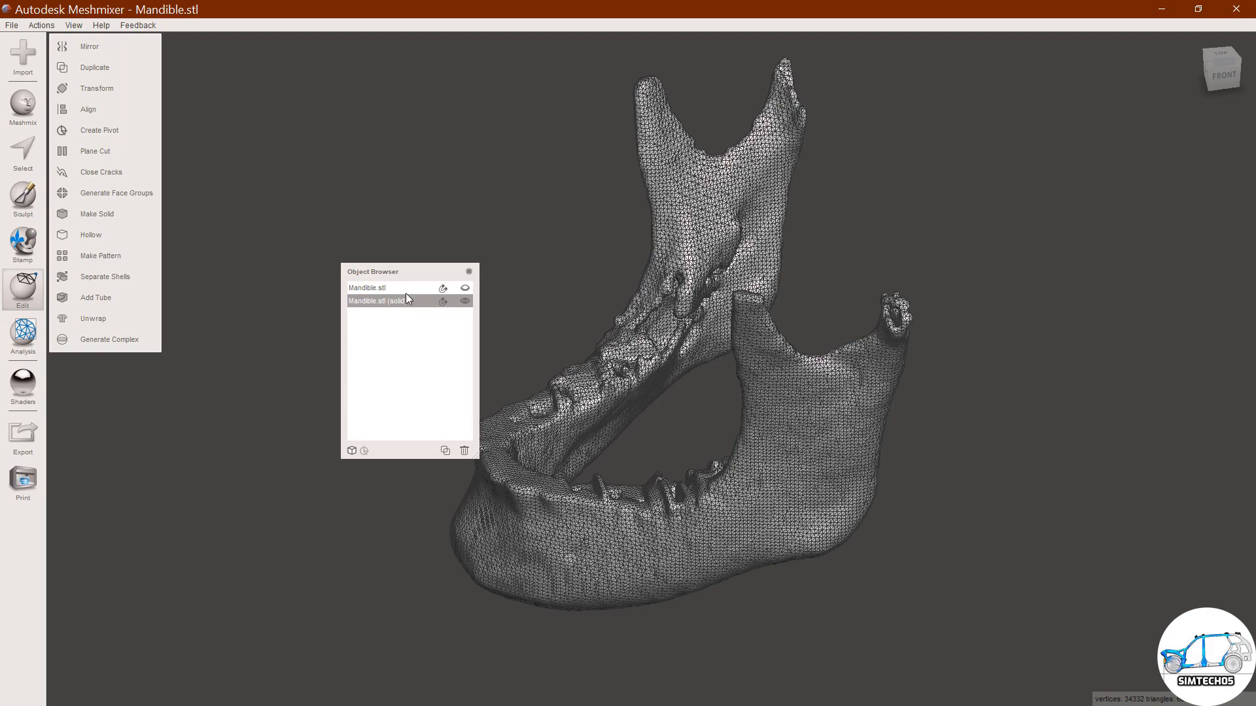
Move the Object Browser clear of the mandible and examine the solid mesh along the tooth-bearing ridge.
{"action": "left_click_drag", "start_coordinate": [412, 276], "coordinate": [1015, 280]}
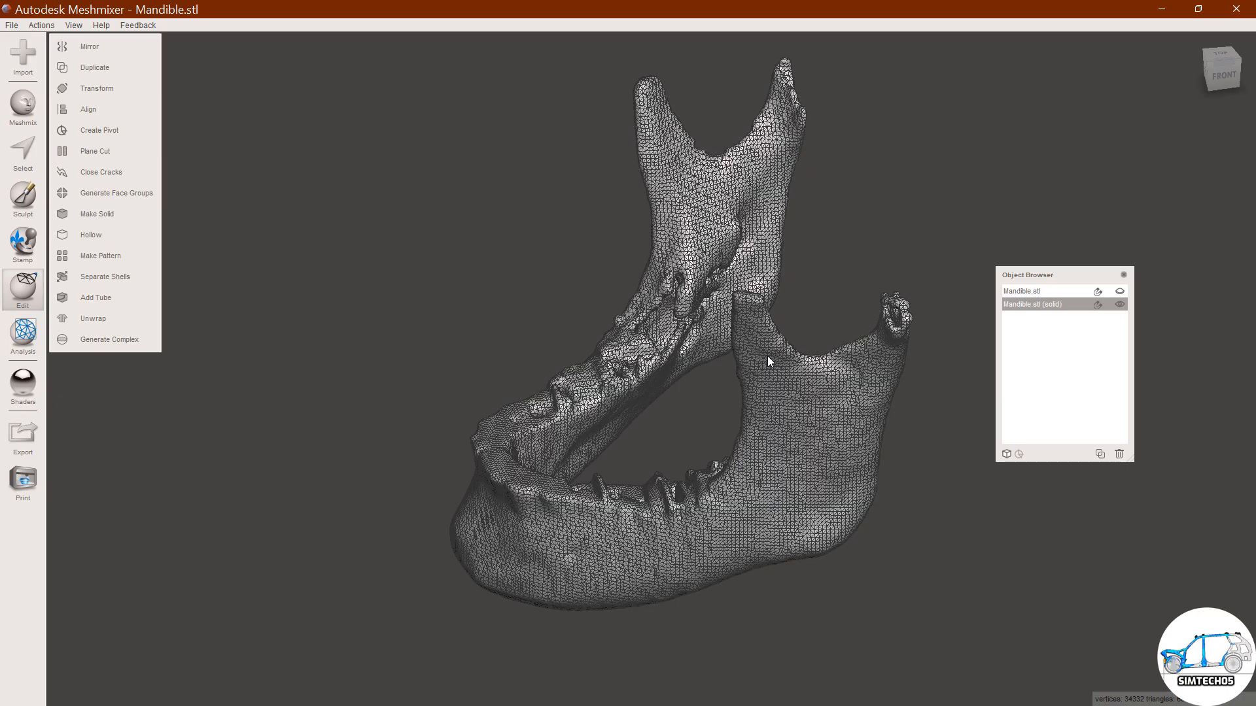
{"action": "right_click_drag", "start_coordinate": [767, 360], "coordinate": [650, 500]}
{"action": "right_click_drag", "start_coordinate": [637, 408], "coordinate": [598, 353]}
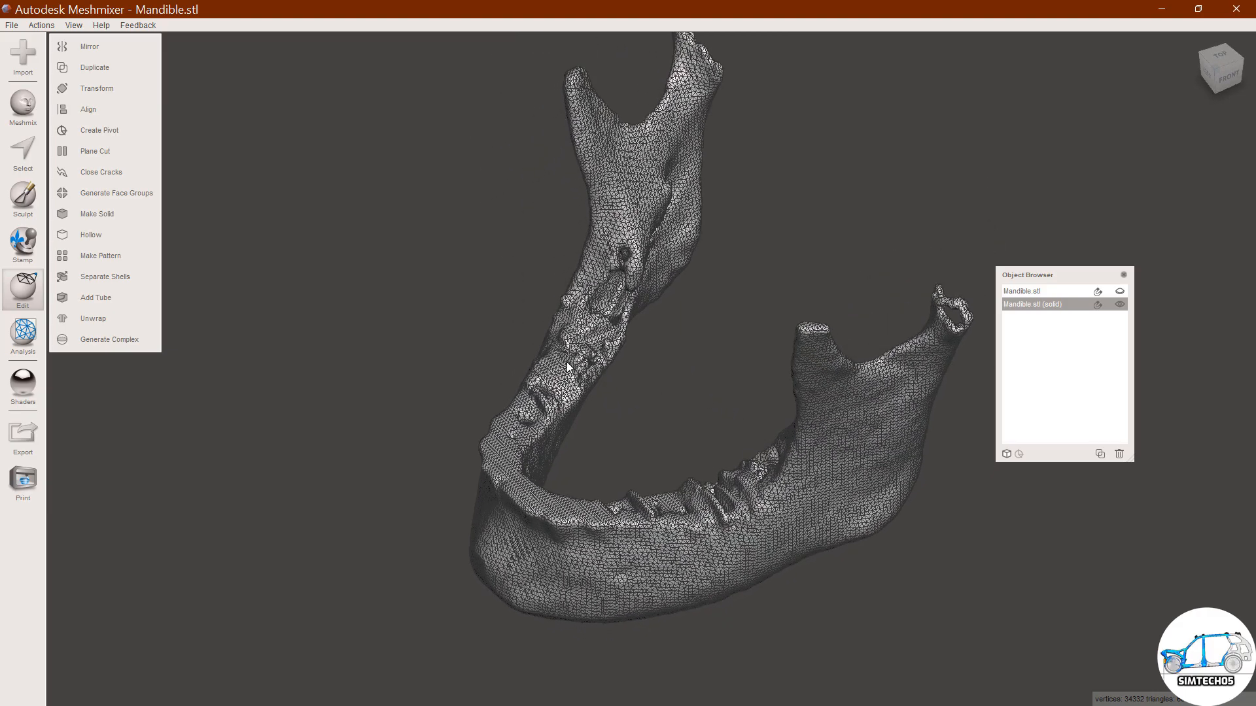
{"action": "mouse_move", "coordinate": [598, 396]}
{"action": "right_mouse_down"}
{"action": "mouse_move", "coordinate": [697, 451]}
{"action": "mouse_move", "coordinate": [784, 437]}
{"action": "mouse_move", "coordinate": [594, 412]}
{"action": "right_mouse_up"}
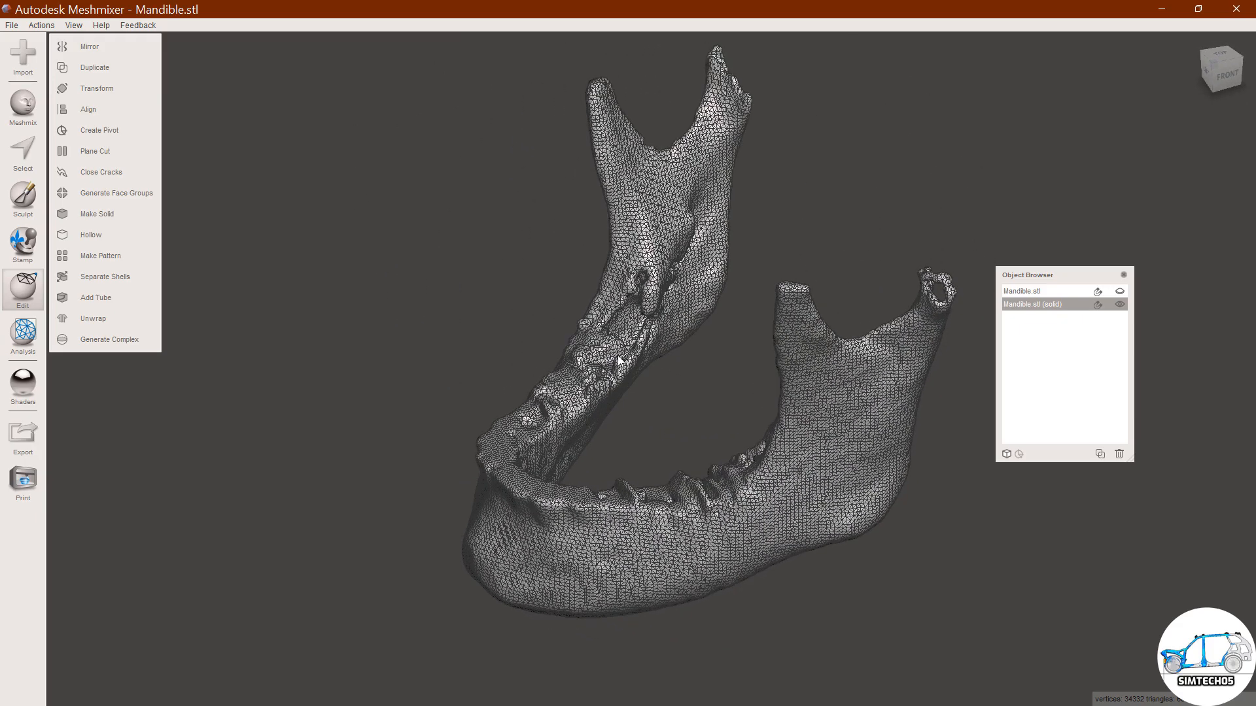
{"action": "right_click_drag", "start_coordinate": [607, 351], "coordinate": [561, 355]}
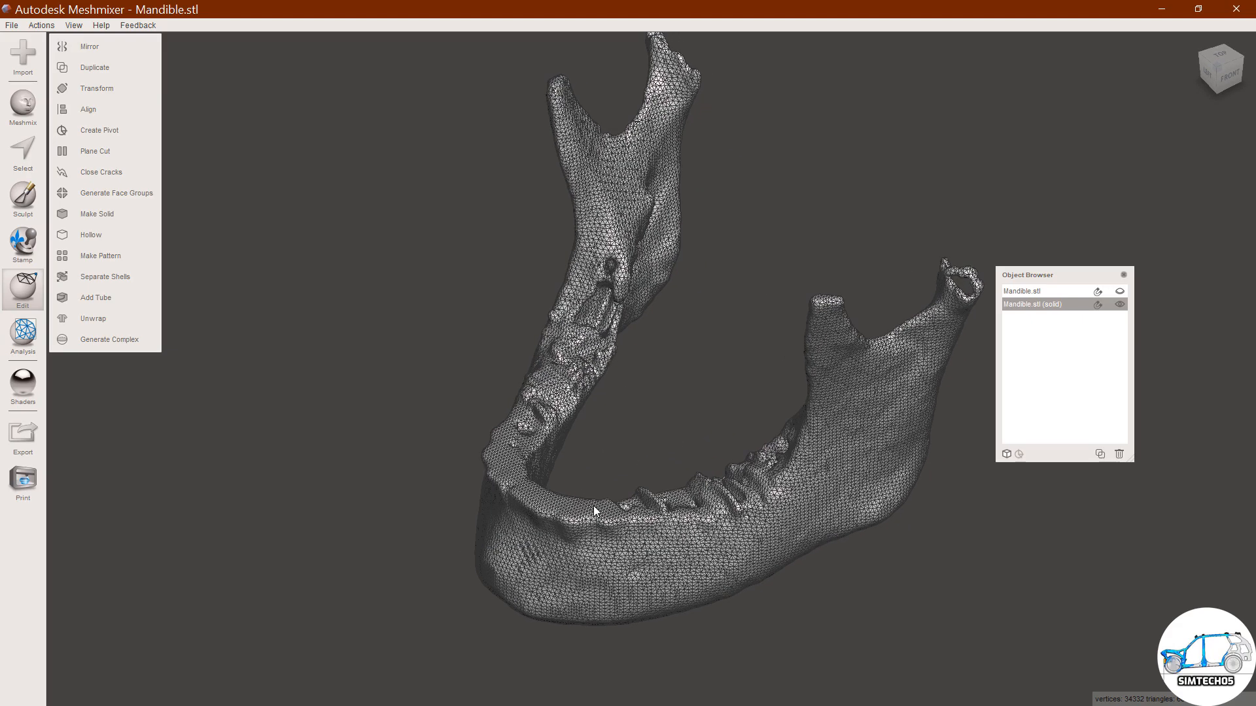
Sculpt over the rough tooth sockets along one arm of the mandible, using the flat-topped brush falloff.
{"action": "left_click", "coordinate": [37, 200]}
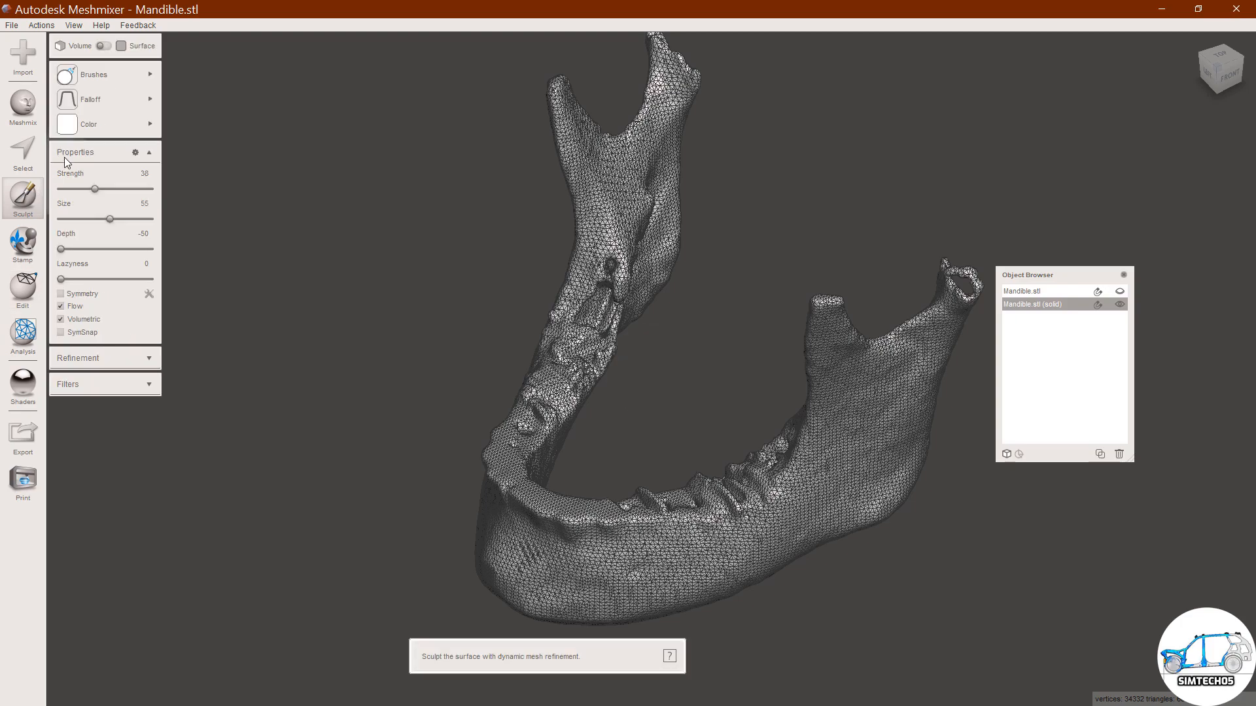
{"action": "left_click", "coordinate": [99, 101]}
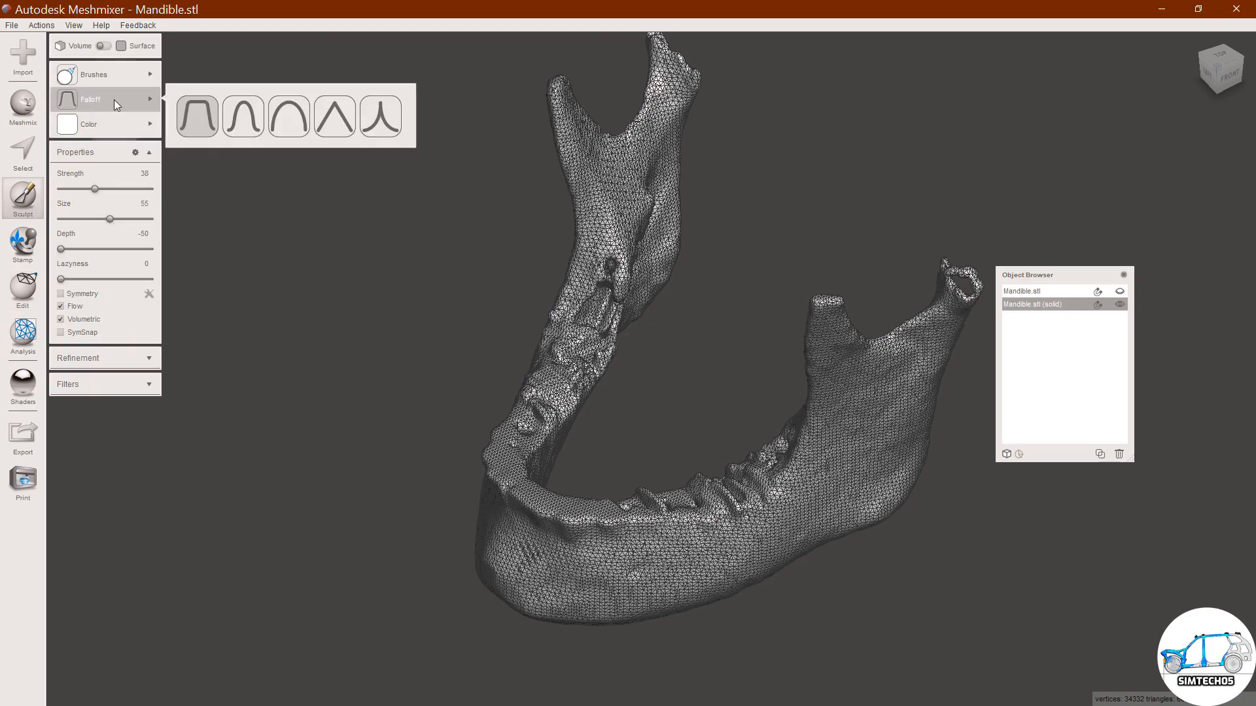
{"action": "left_click", "coordinate": [191, 120]}
{"action": "left_click", "coordinate": [195, 121]}
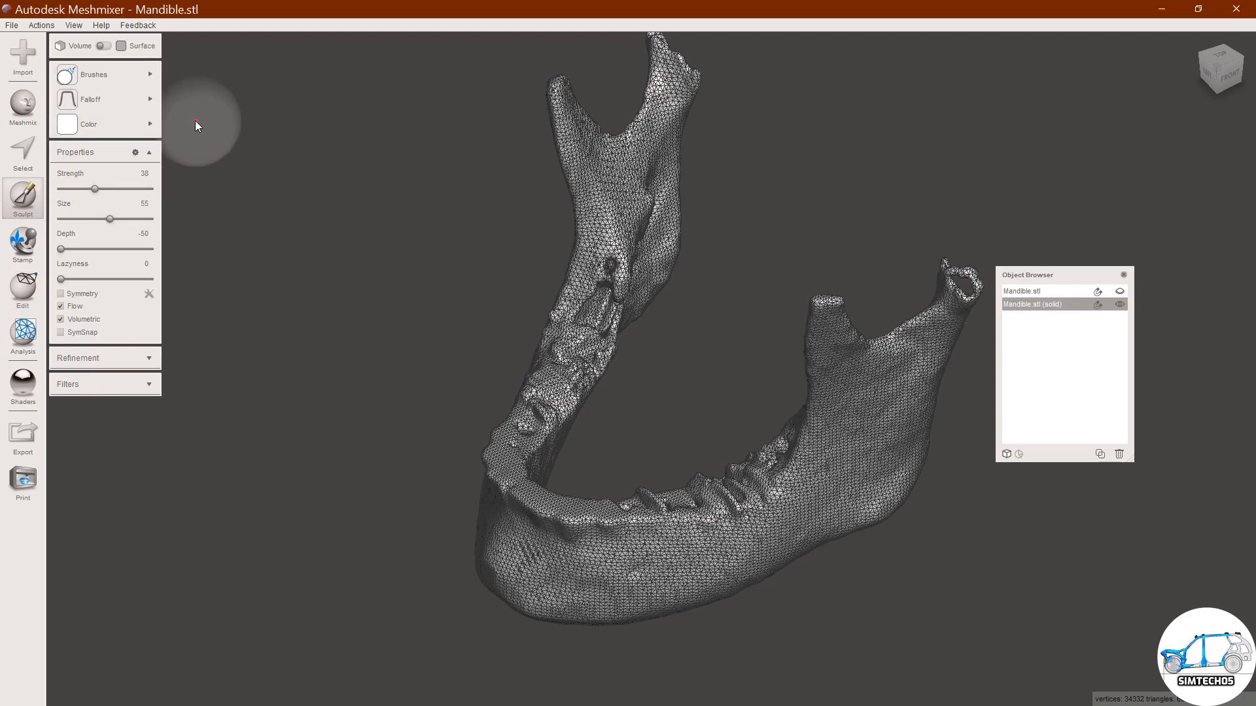
{"action": "mouse_move", "coordinate": [681, 395]}
{"action": "right_mouse_down"}
{"action": "mouse_move", "coordinate": [624, 391]}
{"action": "mouse_move", "coordinate": [614, 359]}
{"action": "mouse_move", "coordinate": [654, 386]}
{"action": "right_mouse_up"}
{"action": "scroll", "coordinate": [628, 373], "scroll_direction": "up", "scroll_amount": 6}
{"action": "mouse_move", "coordinate": [644, 335]}
{"action": "left_mouse_down"}
{"action": "mouse_move", "coordinate": [571, 312]}
{"action": "mouse_move", "coordinate": [552, 353]}
{"action": "mouse_move", "coordinate": [569, 386]}
{"action": "mouse_move", "coordinate": [567, 363]}
{"action": "mouse_move", "coordinate": [651, 370]}
{"action": "mouse_move", "coordinate": [611, 365]}
{"action": "mouse_move", "coordinate": [458, 399]}
{"action": "mouse_move", "coordinate": [485, 425]}
{"action": "left_mouse_up"}
{"action": "right_click_drag", "start_coordinate": [484, 421], "coordinate": [545, 441]}
{"action": "left_click_drag", "start_coordinate": [460, 476], "coordinate": [443, 484]}
{"action": "right_click_drag", "start_coordinate": [443, 485], "coordinate": [596, 480]}
{"action": "scroll", "coordinate": [540, 396], "scroll_direction": "down", "scroll_amount": 5}
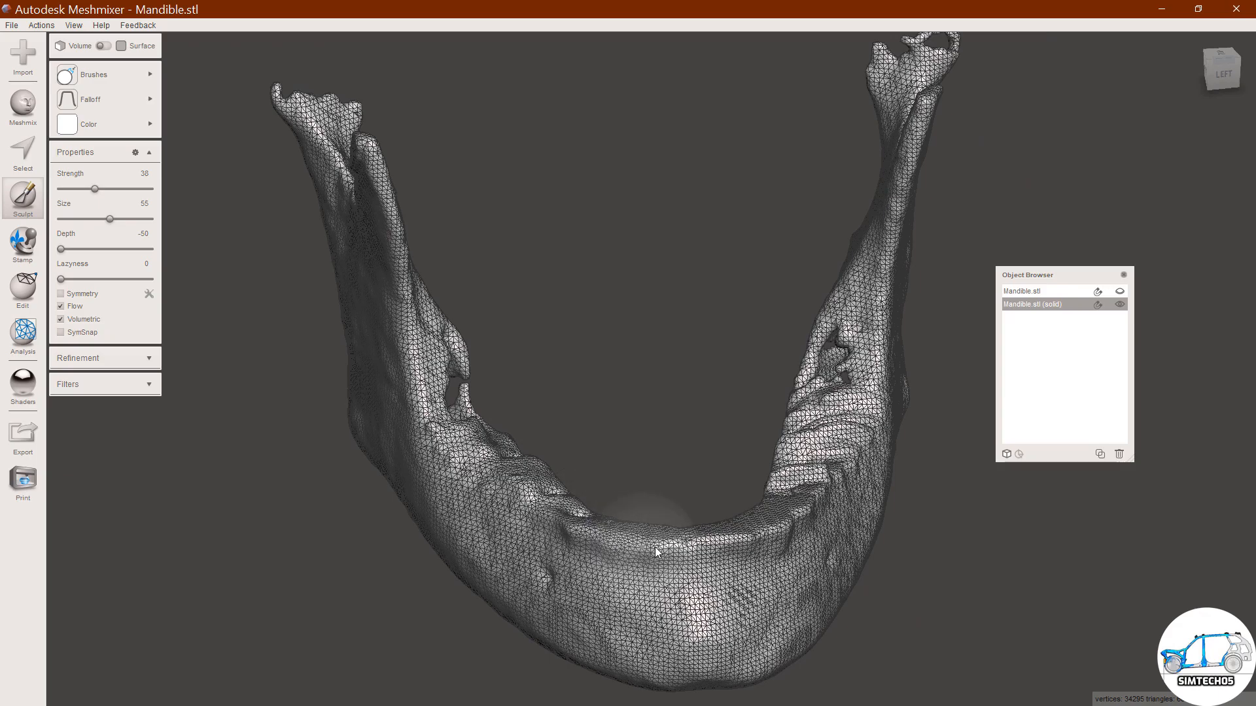
Sculpt over the rough tooth sockets on the opposite arm, up to the base of the ramus.
{"action": "right_click_drag", "start_coordinate": [682, 493], "coordinate": [679, 550]}
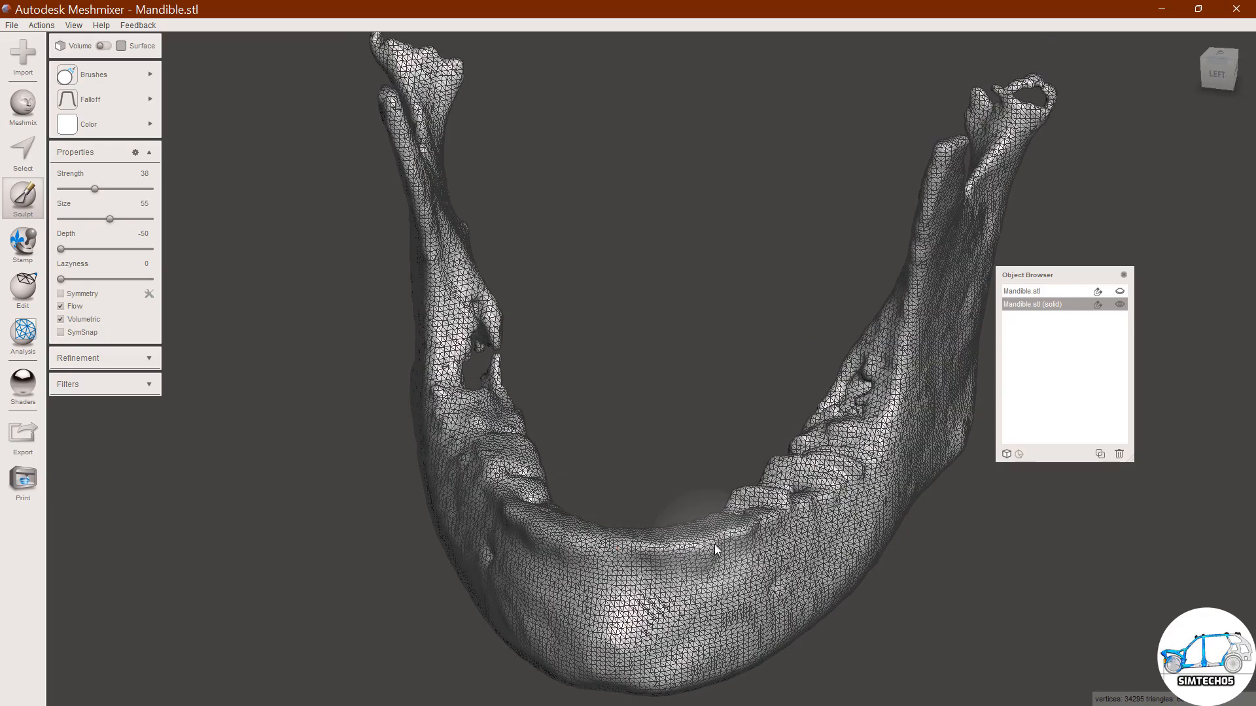
{"action": "right_click_drag", "start_coordinate": [752, 536], "coordinate": [713, 551]}
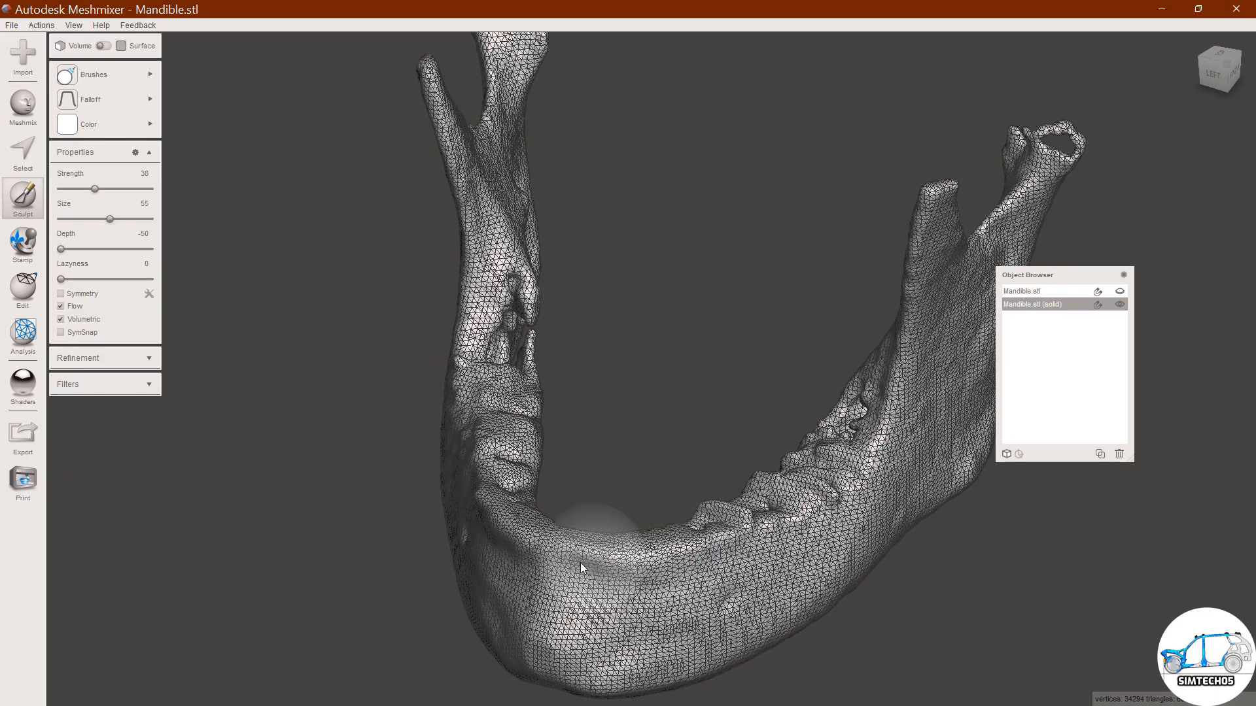
{"action": "right_click_drag", "start_coordinate": [580, 562], "coordinate": [701, 561]}
{"action": "mouse_move", "coordinate": [614, 552]}
{"action": "right_mouse_down"}
{"action": "mouse_move", "coordinate": [633, 562]}
{"action": "mouse_move", "coordinate": [603, 560]}
{"action": "mouse_move", "coordinate": [667, 553]}
{"action": "right_mouse_up"}
{"action": "right_click_drag", "start_coordinate": [756, 551], "coordinate": [763, 560]}
{"action": "left_click_drag", "start_coordinate": [762, 561], "coordinate": [808, 514]}
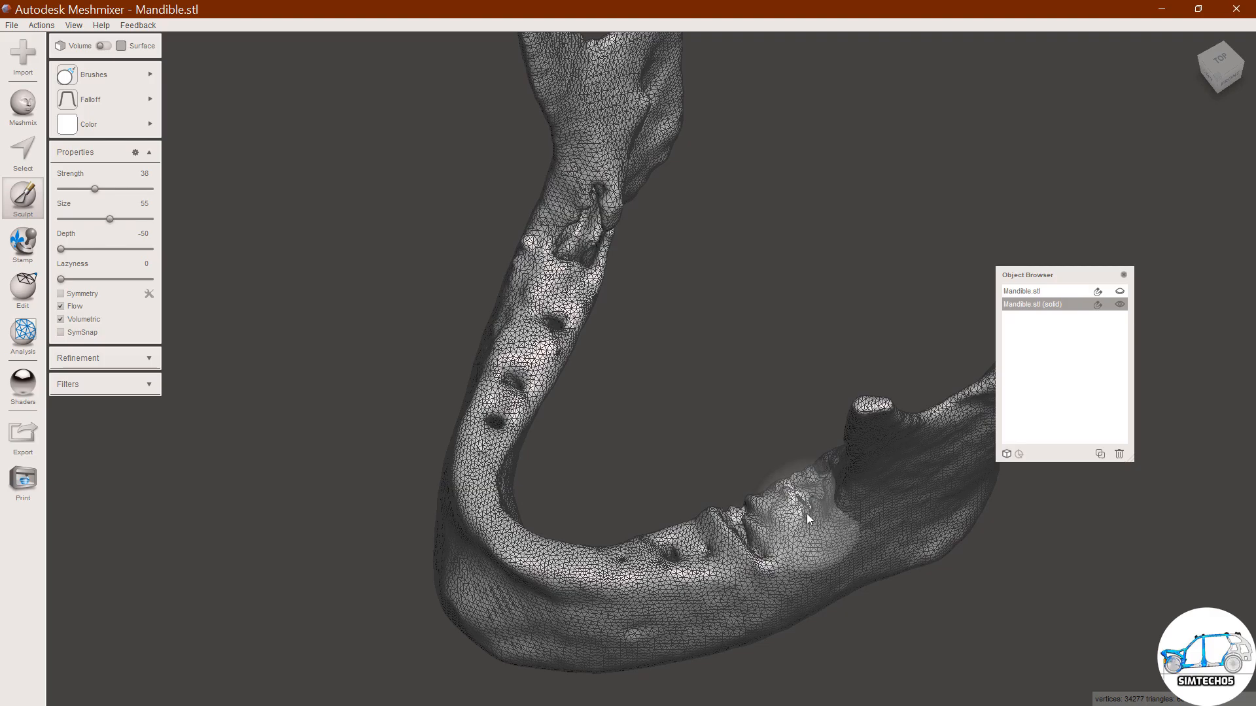
{"action": "right_click_drag", "start_coordinate": [809, 514], "coordinate": [874, 504]}
{"action": "right_click_drag", "start_coordinate": [865, 374], "coordinate": [793, 457]}
{"action": "left_click_drag", "start_coordinate": [793, 457], "coordinate": [811, 440]}
{"action": "mouse_move", "coordinate": [850, 474]}
{"action": "right_mouse_down"}
{"action": "mouse_move", "coordinate": [804, 440]}
{"action": "mouse_move", "coordinate": [852, 526]}
{"action": "mouse_move", "coordinate": [817, 507]}
{"action": "right_mouse_up"}
{"action": "right_click_drag", "start_coordinate": [791, 560], "coordinate": [762, 557]}
{"action": "left_click_drag", "start_coordinate": [735, 543], "coordinate": [768, 516]}
Brush over the remaining uneven bone around the rear sockets and openings near the ramus with short sculpt strokes.
{"action": "mouse_move", "coordinate": [795, 494]}
{"action": "right_mouse_down"}
{"action": "mouse_move", "coordinate": [504, 482]}
{"action": "mouse_move", "coordinate": [544, 471]}
{"action": "right_mouse_up"}
{"action": "left_click_drag", "start_coordinate": [544, 471], "coordinate": [580, 475]}
{"action": "mouse_move", "coordinate": [581, 475]}
{"action": "right_mouse_down"}
{"action": "mouse_move", "coordinate": [538, 457]}
{"action": "mouse_move", "coordinate": [507, 415]}
{"action": "mouse_move", "coordinate": [496, 435]}
{"action": "right_mouse_up"}
{"action": "left_click_drag", "start_coordinate": [360, 373], "coordinate": [378, 409]}
{"action": "mouse_move", "coordinate": [378, 408]}
{"action": "right_mouse_down"}
{"action": "mouse_move", "coordinate": [581, 508]}
{"action": "mouse_move", "coordinate": [816, 409]}
{"action": "mouse_move", "coordinate": [908, 402]}
{"action": "right_mouse_up"}
{"action": "scroll", "coordinate": [843, 400], "scroll_direction": "up", "scroll_amount": 4}
{"action": "middle_click_drag", "start_coordinate": [871, 381], "coordinate": [579, 386]}
{"action": "left_click_drag", "start_coordinate": [656, 356], "coordinate": [661, 379]}
{"action": "right_click_drag", "start_coordinate": [661, 379], "coordinate": [643, 353]}
{"action": "scroll", "coordinate": [687, 353], "scroll_direction": "up", "scroll_amount": 3}
{"action": "mouse_move", "coordinate": [732, 355]}
{"action": "right_mouse_down"}
{"action": "mouse_move", "coordinate": [608, 397]}
{"action": "mouse_move", "coordinate": [583, 353]}
{"action": "right_mouse_up"}
{"action": "left_click_drag", "start_coordinate": [579, 333], "coordinate": [410, 387]}
Sculpt a last stroke over the remaining rough part of the ridge and leave sculpting.
{"action": "right_click_drag", "start_coordinate": [410, 387], "coordinate": [411, 457]}
{"action": "mouse_move", "coordinate": [514, 480]}
{"action": "right_mouse_down"}
{"action": "mouse_move", "coordinate": [340, 425]}
{"action": "mouse_move", "coordinate": [561, 421]}
{"action": "mouse_move", "coordinate": [659, 392]}
{"action": "right_mouse_up"}
{"action": "scroll", "coordinate": [561, 421], "scroll_direction": "down", "scroll_amount": 3}
{"action": "left_click_drag", "start_coordinate": [659, 524], "coordinate": [578, 524]}
{"action": "right_click_drag", "start_coordinate": [578, 525], "coordinate": [493, 563]}
{"action": "right_click_drag", "start_coordinate": [726, 422], "coordinate": [696, 571]}
{"action": "right_click_drag", "start_coordinate": [841, 597], "coordinate": [576, 381]}
{"action": "mouse_move", "coordinate": [735, 418]}
{"action": "right_mouse_down"}
{"action": "mouse_move", "coordinate": [959, 451]}
{"action": "mouse_move", "coordinate": [954, 438]}
{"action": "mouse_move", "coordinate": [622, 409]}
{"action": "mouse_move", "coordinate": [951, 432]}
{"action": "mouse_move", "coordinate": [633, 469]}
{"action": "mouse_move", "coordinate": [550, 459]}
{"action": "right_mouse_up"}
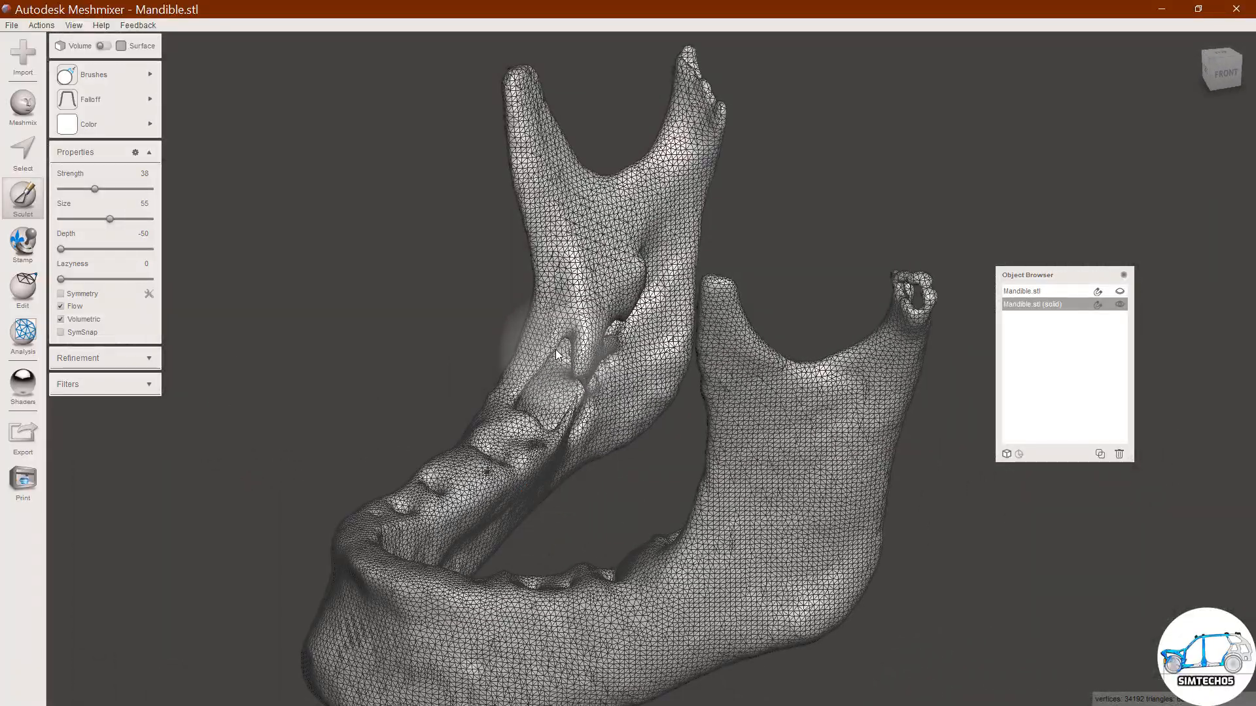
{"action": "key", "text": "Escape"}
Lasso-select the pointed spike beside the opening behind the tooth sockets, contract the selection by one ring and delete it.
{"action": "mouse_move", "coordinate": [575, 340]}
{"action": "right_mouse_down"}
{"action": "mouse_move", "coordinate": [579, 363]}
{"action": "mouse_move", "coordinate": [595, 364]}
{"action": "mouse_move", "coordinate": [516, 376]}
{"action": "mouse_move", "coordinate": [519, 347]}
{"action": "mouse_move", "coordinate": [595, 371]}
{"action": "mouse_move", "coordinate": [524, 386]}
{"action": "mouse_move", "coordinate": [589, 392]}
{"action": "mouse_move", "coordinate": [562, 409]}
{"action": "mouse_move", "coordinate": [602, 479]}
{"action": "mouse_move", "coordinate": [507, 452]}
{"action": "mouse_move", "coordinate": [531, 464]}
{"action": "mouse_move", "coordinate": [650, 463]}
{"action": "mouse_move", "coordinate": [481, 464]}
{"action": "mouse_move", "coordinate": [620, 337]}
{"action": "right_mouse_up"}
{"action": "right_click_drag", "start_coordinate": [485, 404], "coordinate": [864, 254]}
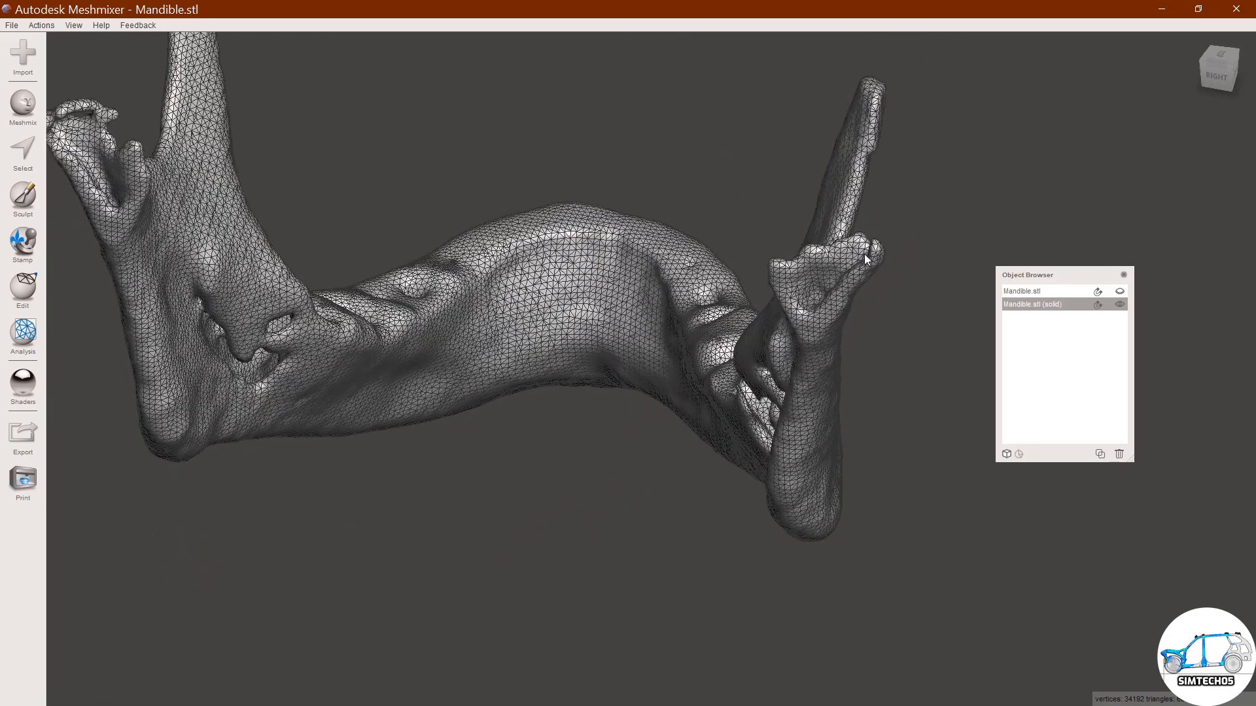
{"action": "right_click_drag", "start_coordinate": [672, 320], "coordinate": [936, 293]}
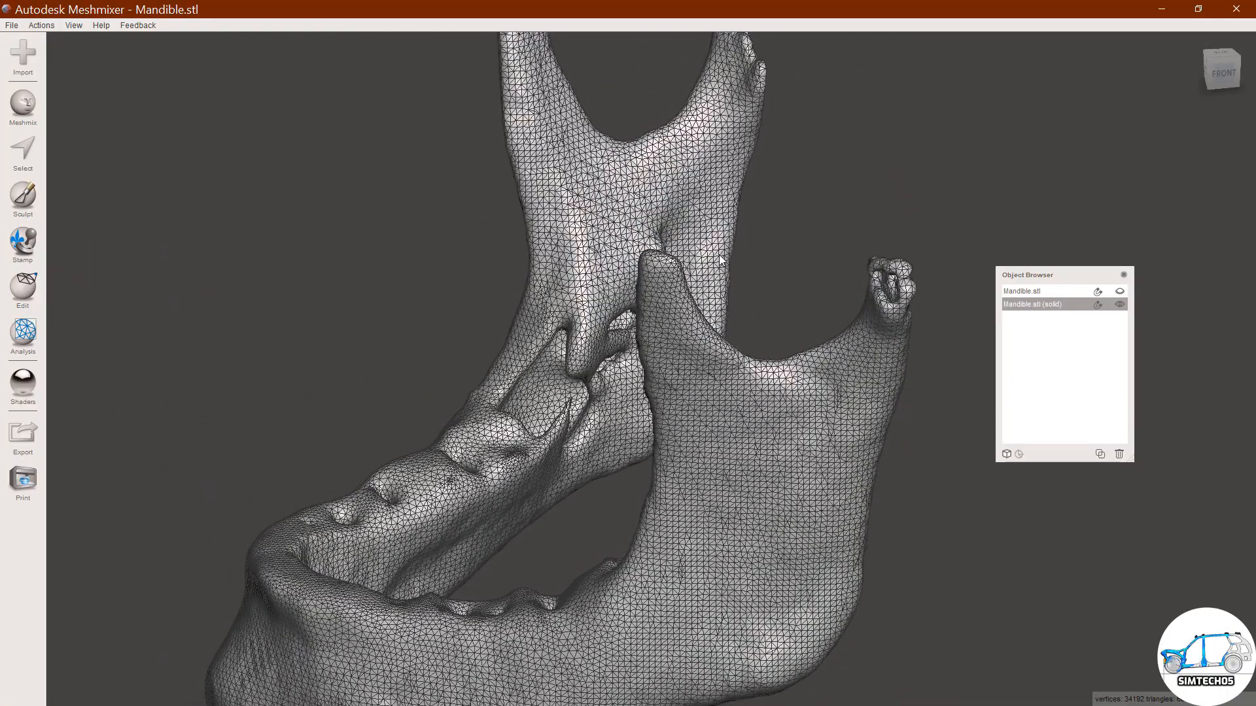
{"action": "right_click_drag", "start_coordinate": [695, 226], "coordinate": [585, 399]}
{"action": "scroll", "coordinate": [562, 425], "scroll_direction": "up", "scroll_amount": 3}
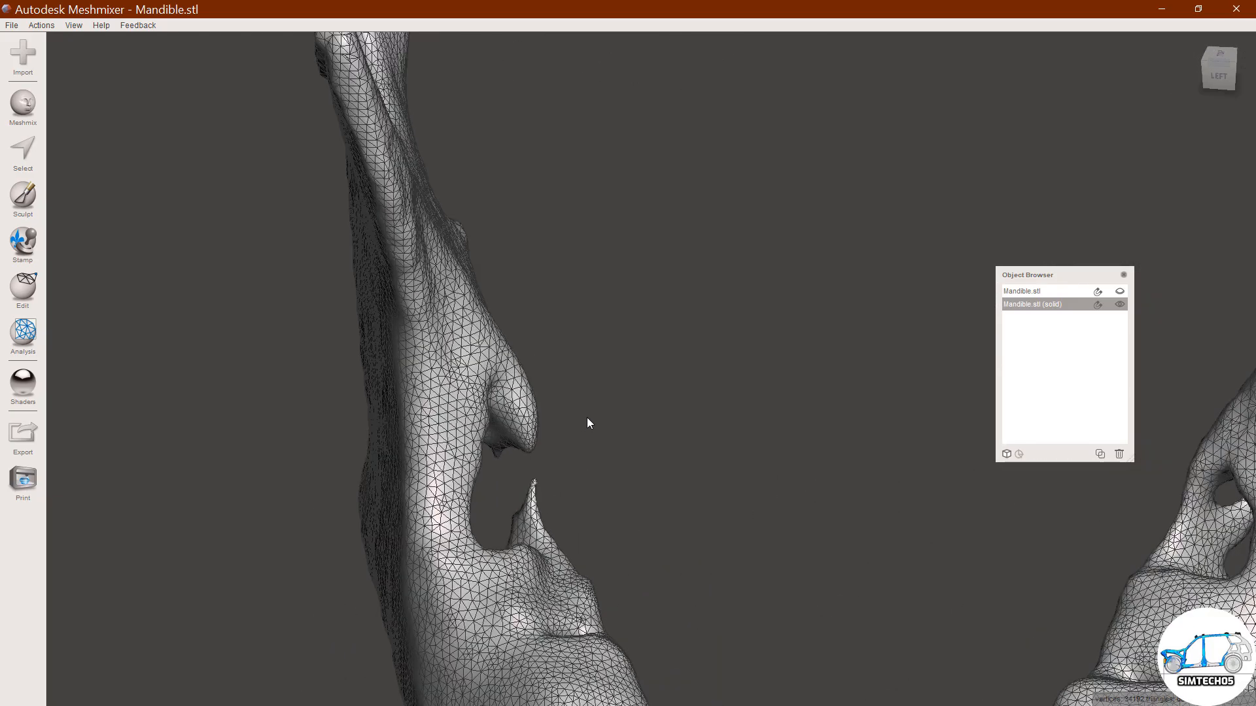
{"action": "scroll", "coordinate": [586, 418], "scroll_direction": "up", "scroll_amount": 3}
{"action": "middle_click_drag", "start_coordinate": [588, 352], "coordinate": [585, 349]}
{"action": "left_click", "coordinate": [34, 151]}
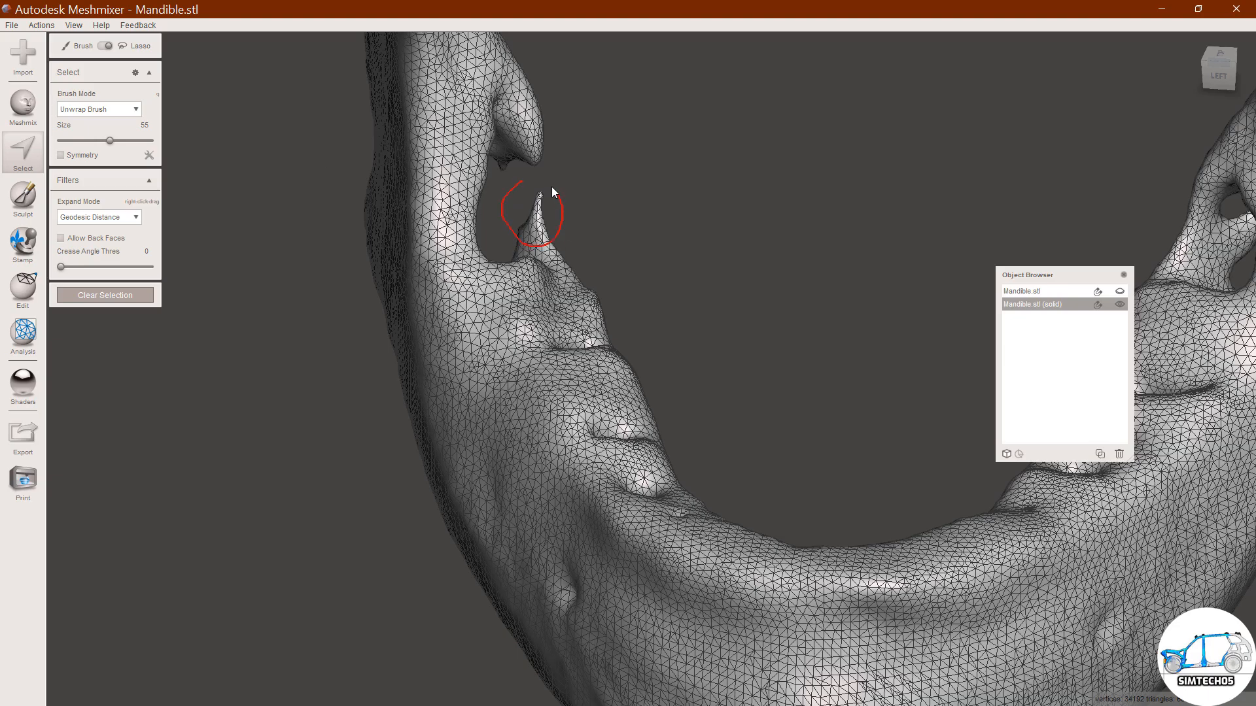
{"action": "left_click_drag", "start_coordinate": [523, 179], "coordinate": [528, 180]}
{"action": "mouse_move", "coordinate": [636, 289]}
{"action": "right_mouse_down"}
{"action": "mouse_move", "coordinate": [586, 340]}
{"action": "mouse_move", "coordinate": [477, 283]}
{"action": "mouse_move", "coordinate": [352, 258]}
{"action": "mouse_move", "coordinate": [401, 260]}
{"action": "mouse_move", "coordinate": [372, 262]}
{"action": "mouse_move", "coordinate": [418, 304]}
{"action": "right_mouse_up"}
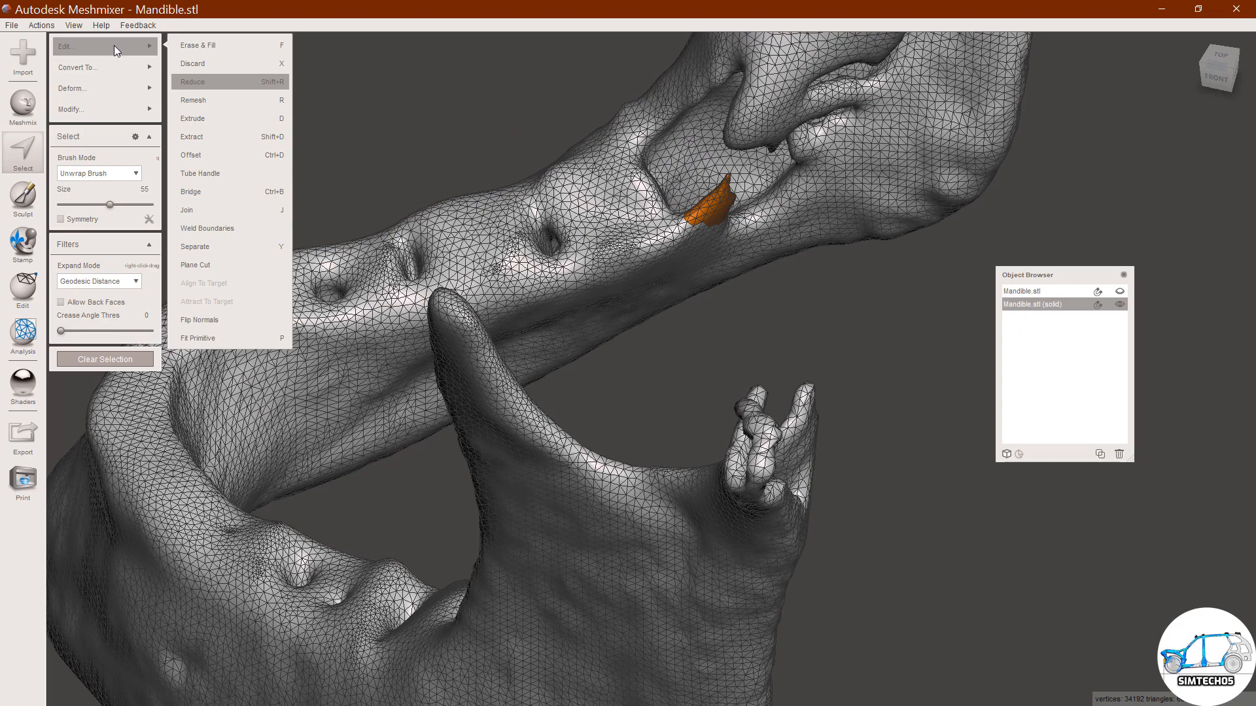
{"action": "mouse_move", "coordinate": [100, 76]}
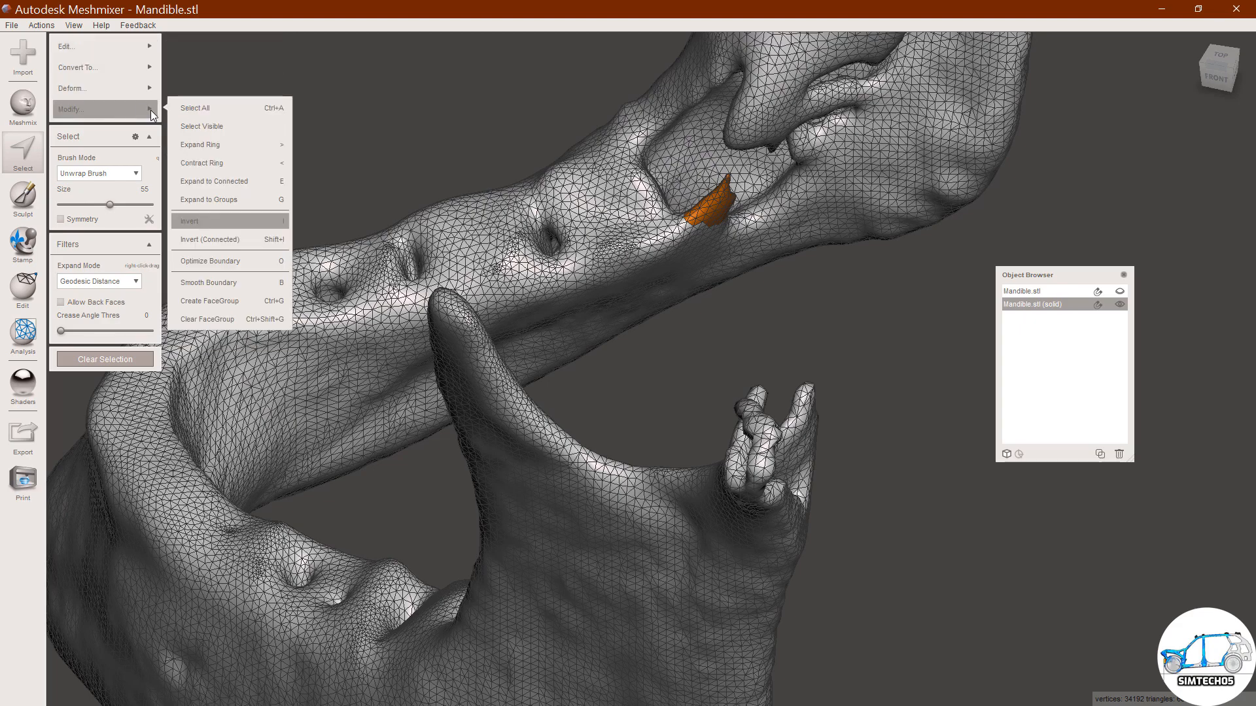
{"action": "left_click", "coordinate": [226, 163]}
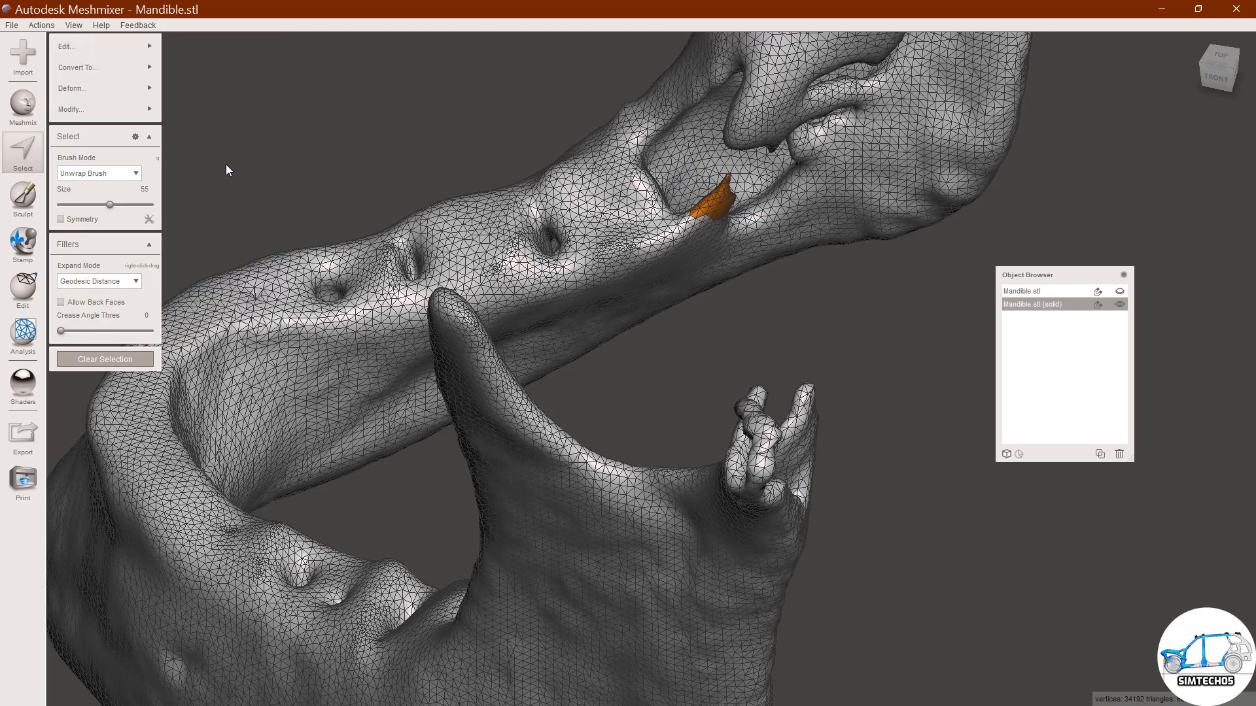
{"action": "right_click_drag", "start_coordinate": [607, 266], "coordinate": [254, 225]}
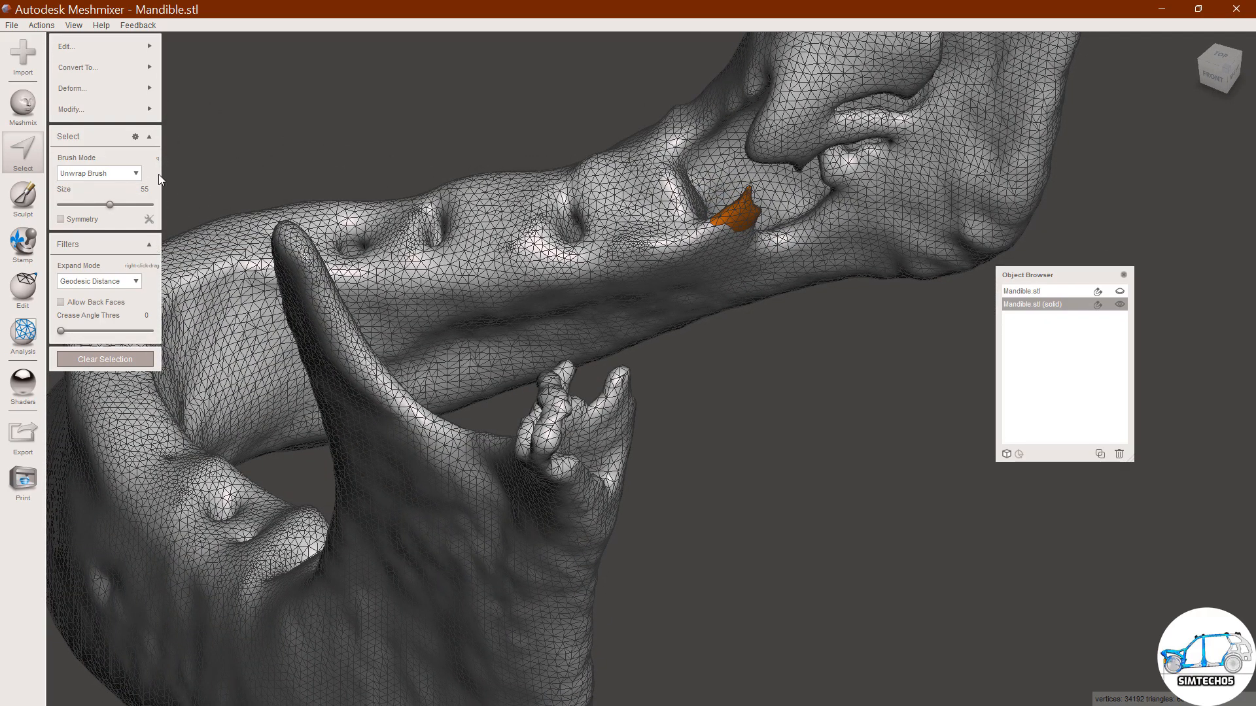
{"action": "key", "text": "Delete"}
Lasso-select the jagged, ring-shaped condyle tip on the other ramus.
{"action": "mouse_move", "coordinate": [752, 275]}
{"action": "right_mouse_down"}
{"action": "mouse_move", "coordinate": [744, 300]}
{"action": "mouse_move", "coordinate": [602, 259]}
{"action": "mouse_move", "coordinate": [815, 245]}
{"action": "mouse_move", "coordinate": [894, 257]}
{"action": "mouse_move", "coordinate": [757, 268]}
{"action": "mouse_move", "coordinate": [771, 326]}
{"action": "right_mouse_up"}
{"action": "scroll", "coordinate": [688, 289], "scroll_direction": "down", "scroll_amount": 5}
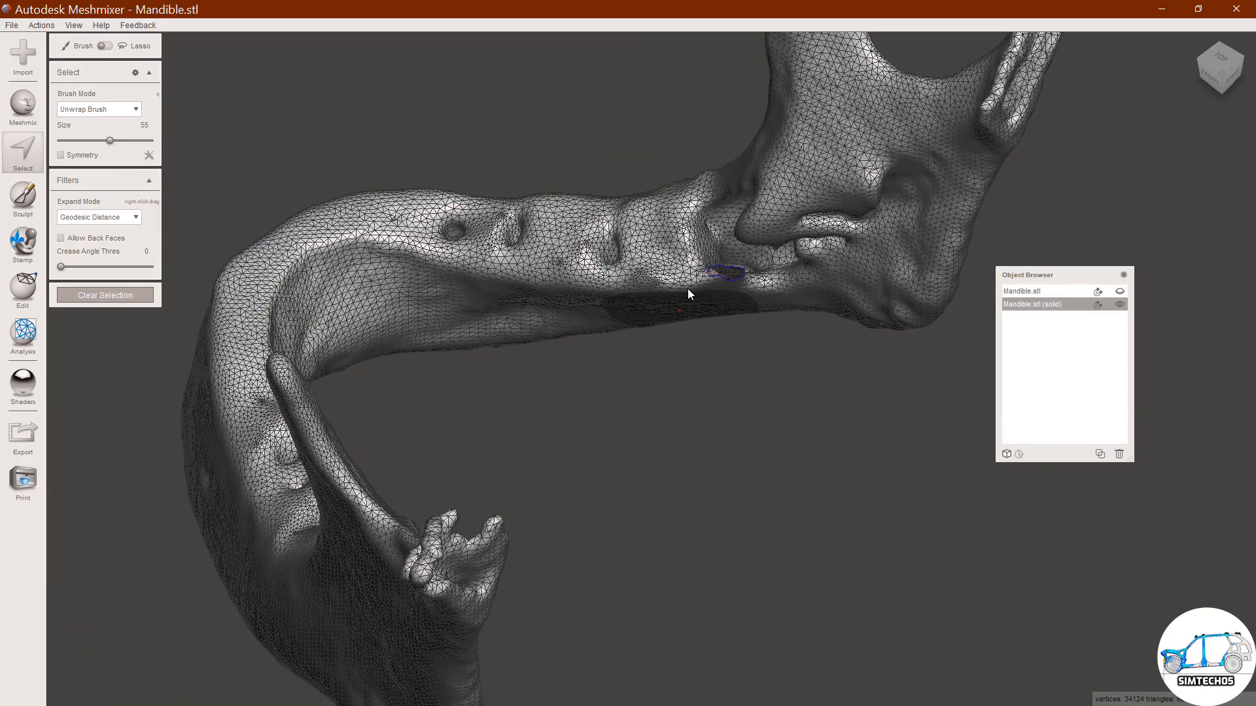
{"action": "right_click_drag", "start_coordinate": [688, 289], "coordinate": [825, 287]}
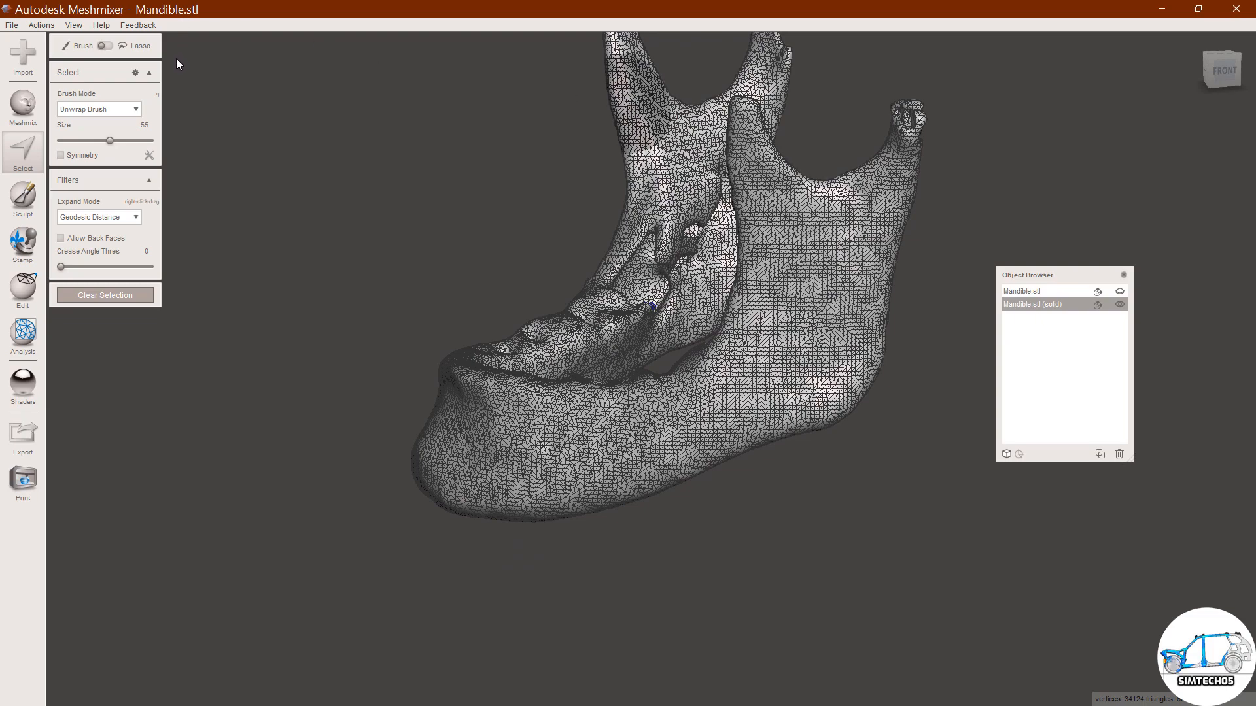
{"action": "left_click", "coordinate": [105, 46]}
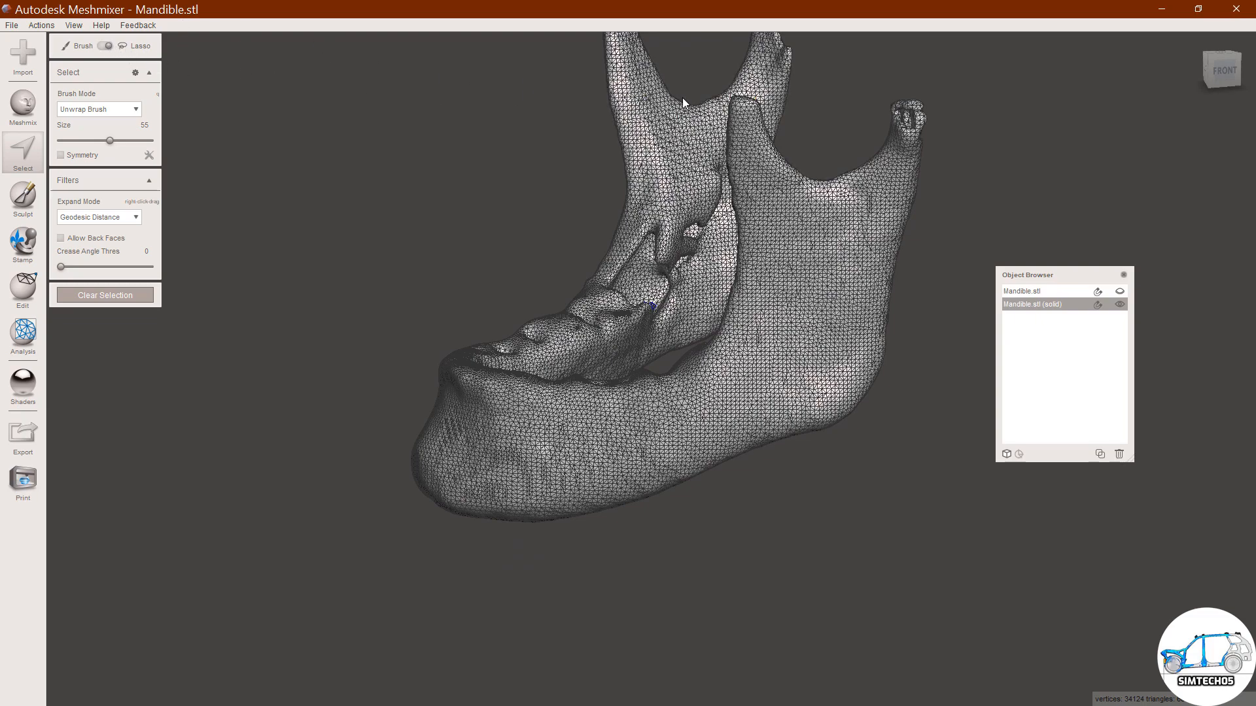
{"action": "left_click_drag", "start_coordinate": [887, 84], "coordinate": [906, 140]}
{"action": "left_click_drag", "start_coordinate": [894, 95], "coordinate": [894, 98]}
{"action": "scroll", "coordinate": [946, 104], "scroll_direction": "down", "scroll_amount": 3}
{"action": "scroll", "coordinate": [912, 160], "scroll_direction": "up", "scroll_amount": 4}
{"action": "mouse_move", "coordinate": [915, 131]}
{"action": "right_mouse_down"}
{"action": "mouse_move", "coordinate": [913, 159]}
{"action": "mouse_move", "coordinate": [785, 191]}
{"action": "right_mouse_up"}
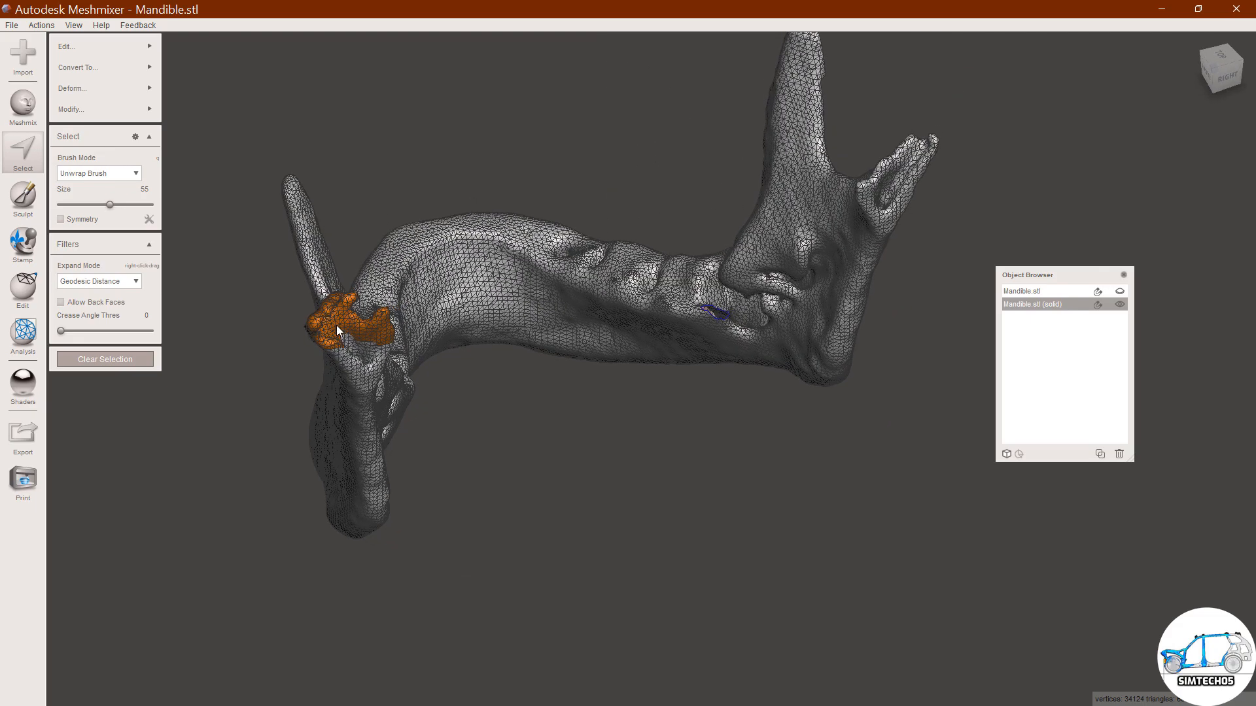
{"action": "scroll", "coordinate": [336, 326], "scroll_direction": "up", "scroll_amount": 3}
{"action": "right_click_drag", "start_coordinate": [336, 326], "coordinate": [358, 330]}
{"action": "mouse_move", "coordinate": [131, 89]}
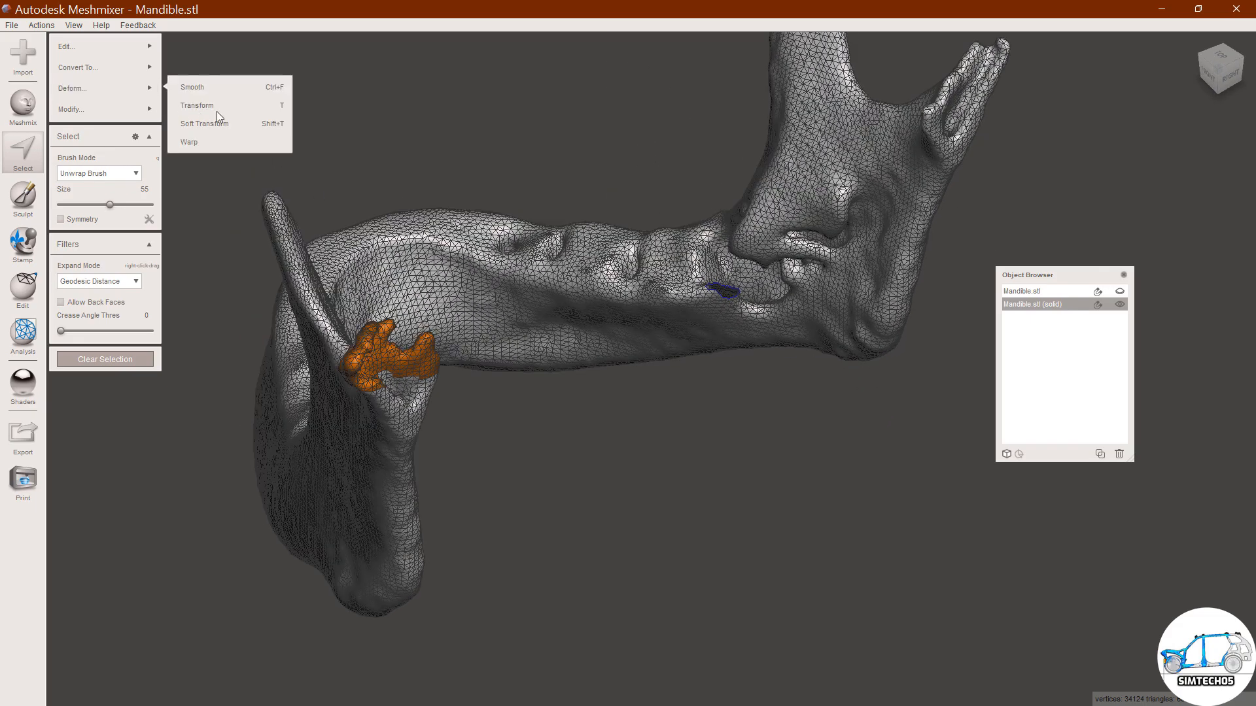
{"action": "mouse_move", "coordinate": [109, 46]}
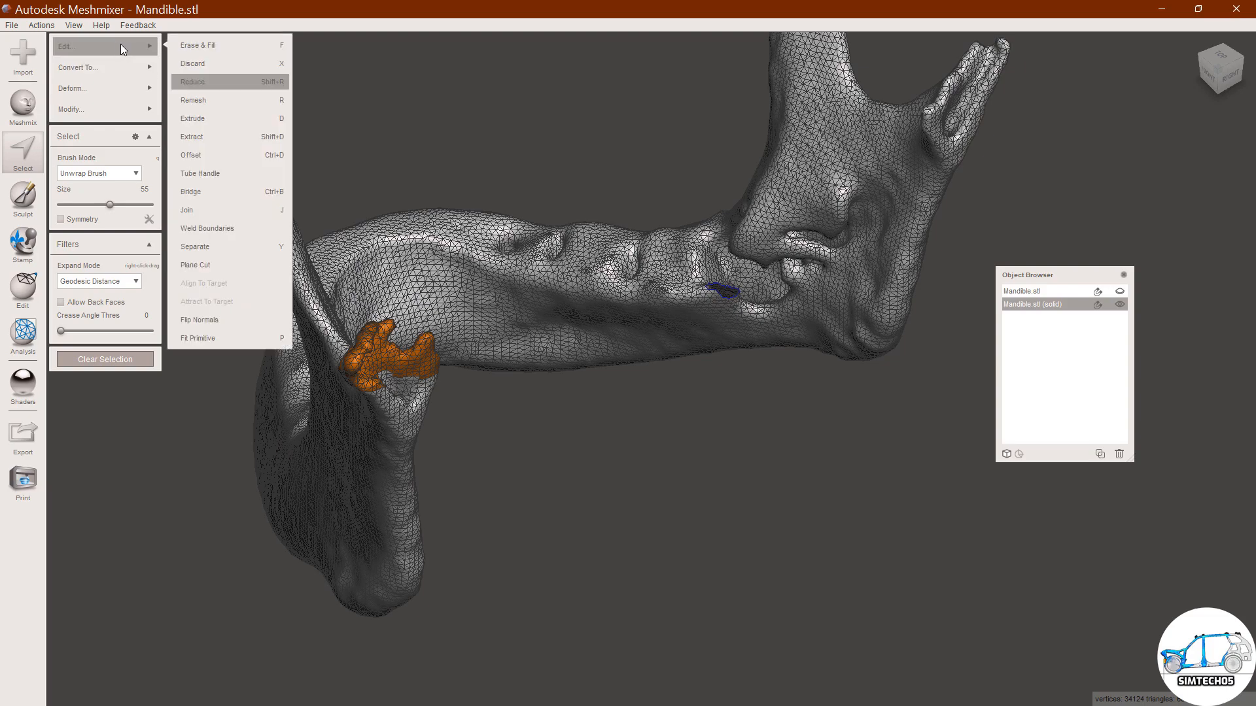
{"action": "left_click", "coordinate": [207, 83]}
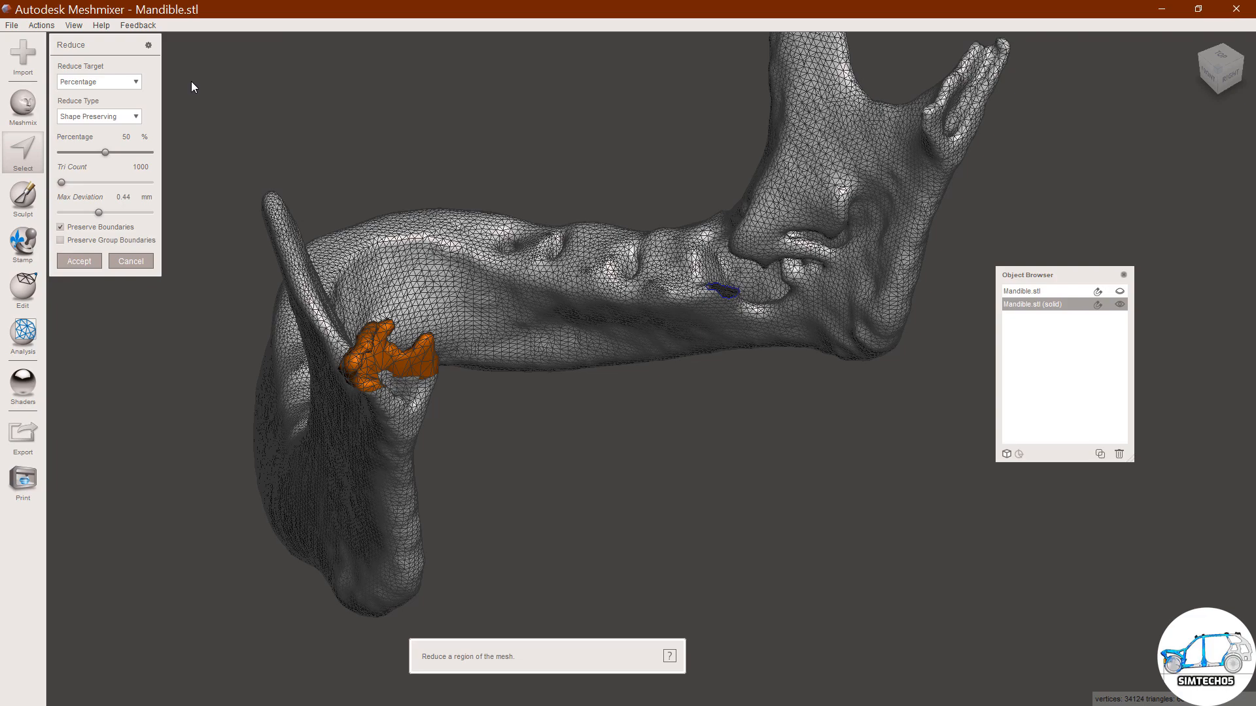
{"action": "key", "text": "Escape"}
Contract the condyle tip selection by three rings.
{"action": "mouse_move", "coordinate": [120, 113]}
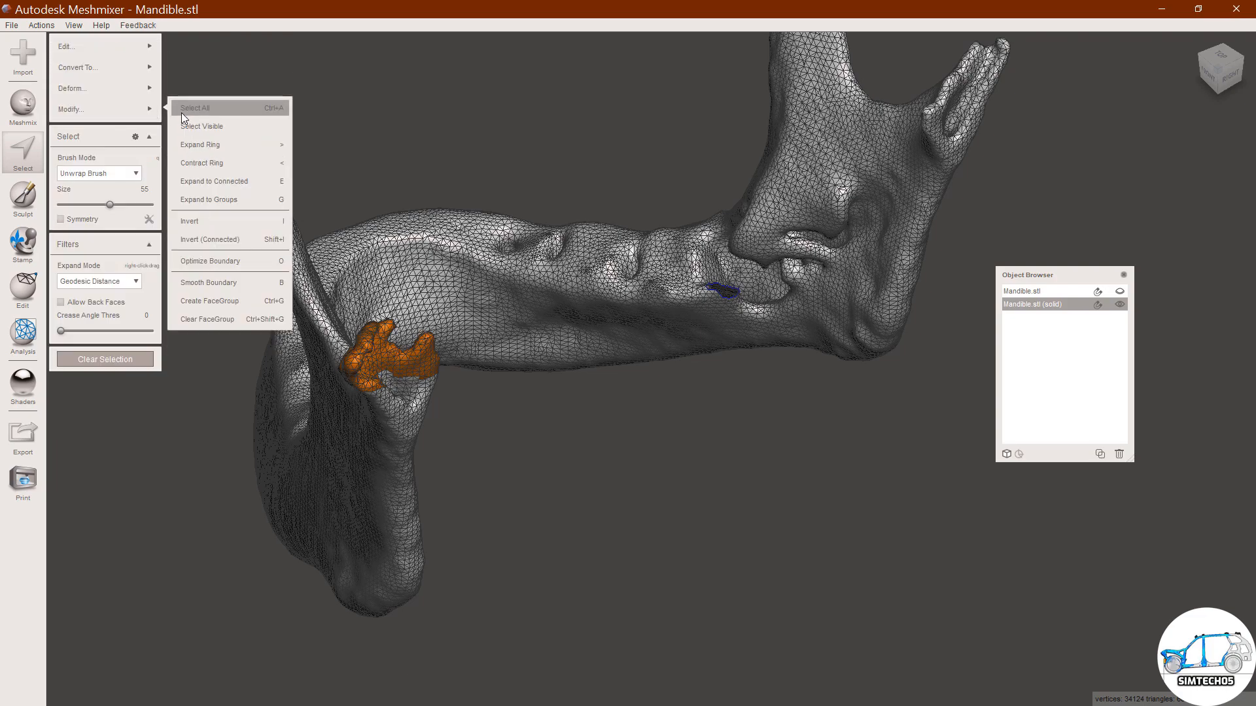
{"action": "left_click", "coordinate": [227, 159]}
{"action": "mouse_move", "coordinate": [119, 106]}
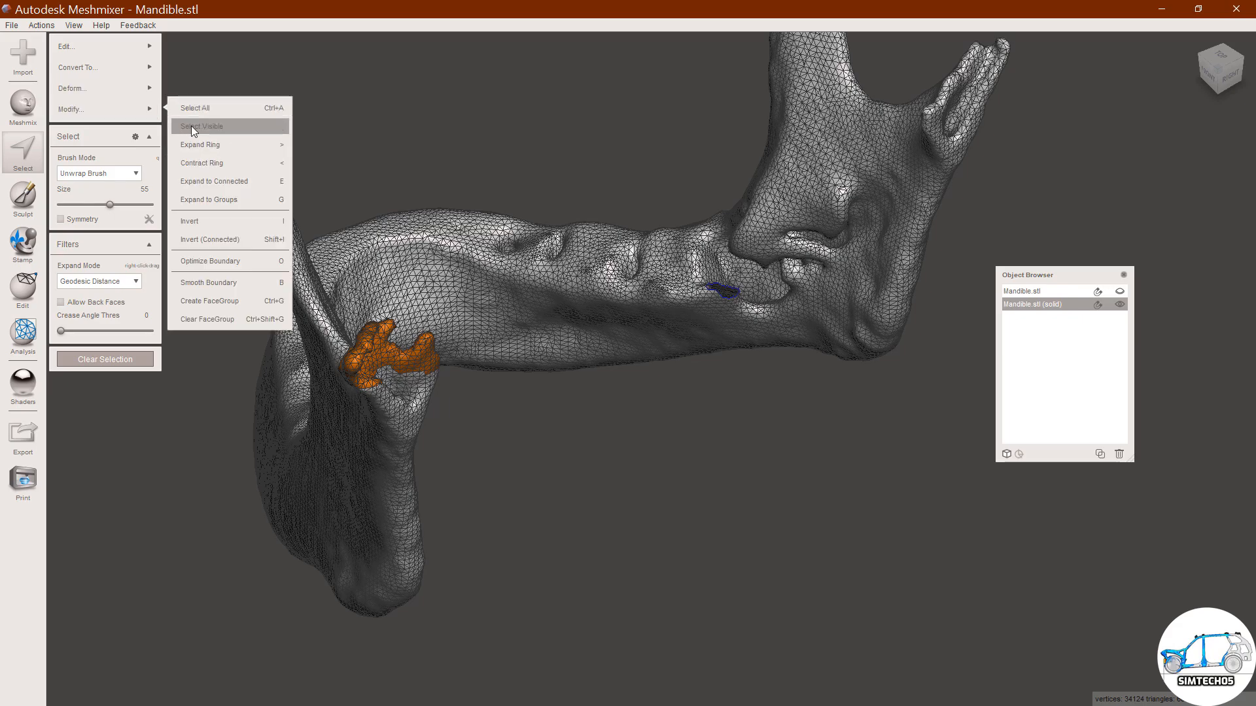
{"action": "left_click", "coordinate": [204, 161]}
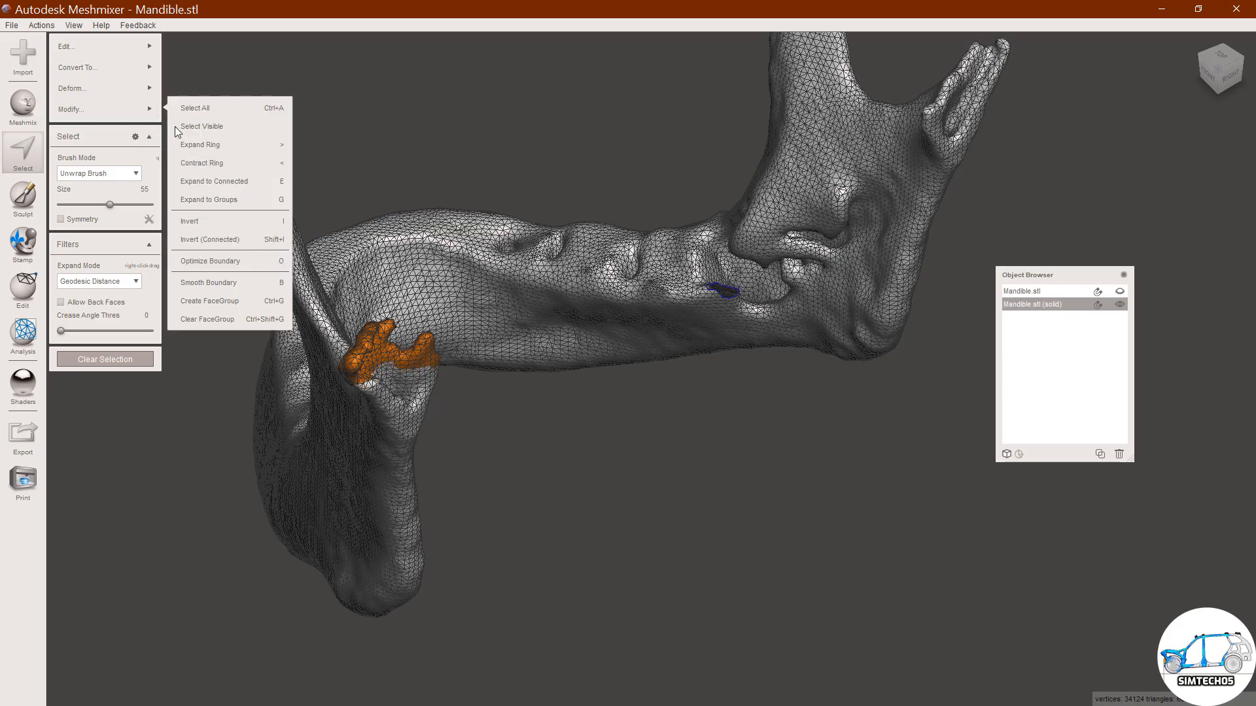
{"action": "left_click", "coordinate": [214, 164]}
Check the extent of the condyle tip selection up close and clear it.
{"action": "right_click_drag", "start_coordinate": [329, 303], "coordinate": [539, 254]}
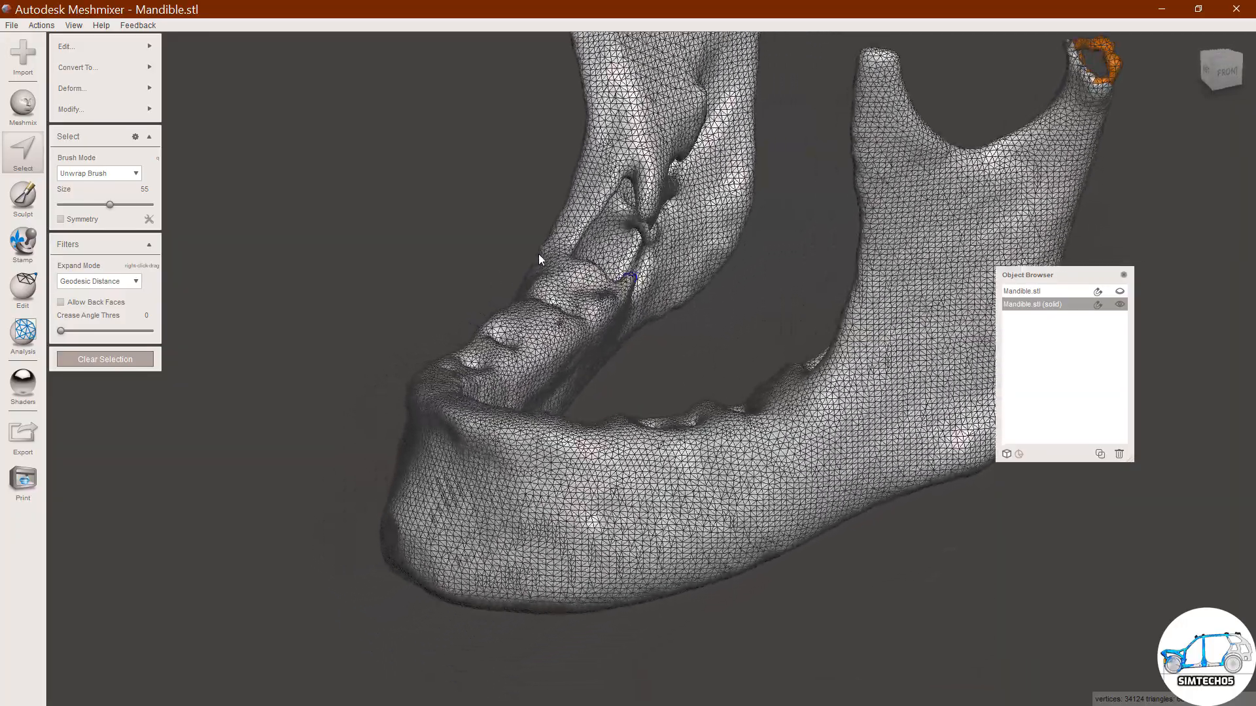
{"action": "scroll", "coordinate": [514, 257], "scroll_direction": "up", "scroll_amount": 2}
{"action": "scroll", "coordinate": [494, 241], "scroll_direction": "down", "scroll_amount": 2}
{"action": "scroll", "coordinate": [495, 243], "scroll_direction": "down", "scroll_amount": 1}
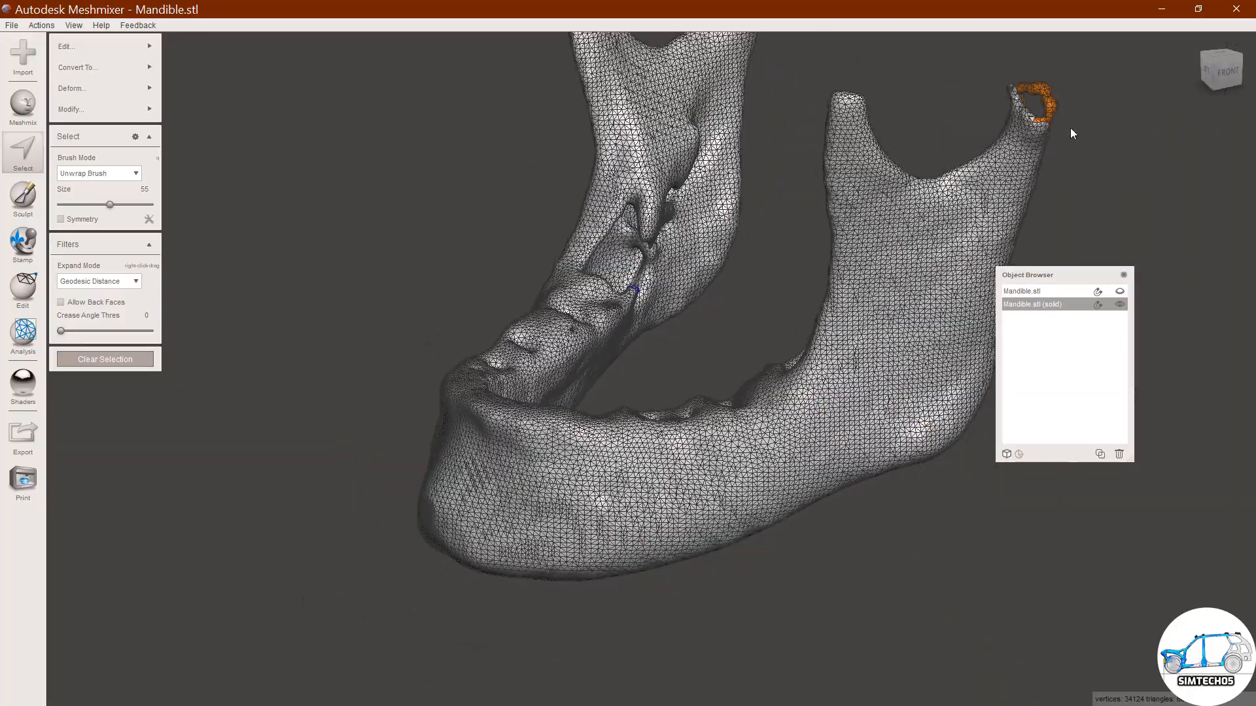
{"action": "scroll", "coordinate": [1099, 91], "scroll_direction": "up", "scroll_amount": 1}
{"action": "middle_click_drag", "start_coordinate": [1055, 102], "coordinate": [949, 200]}
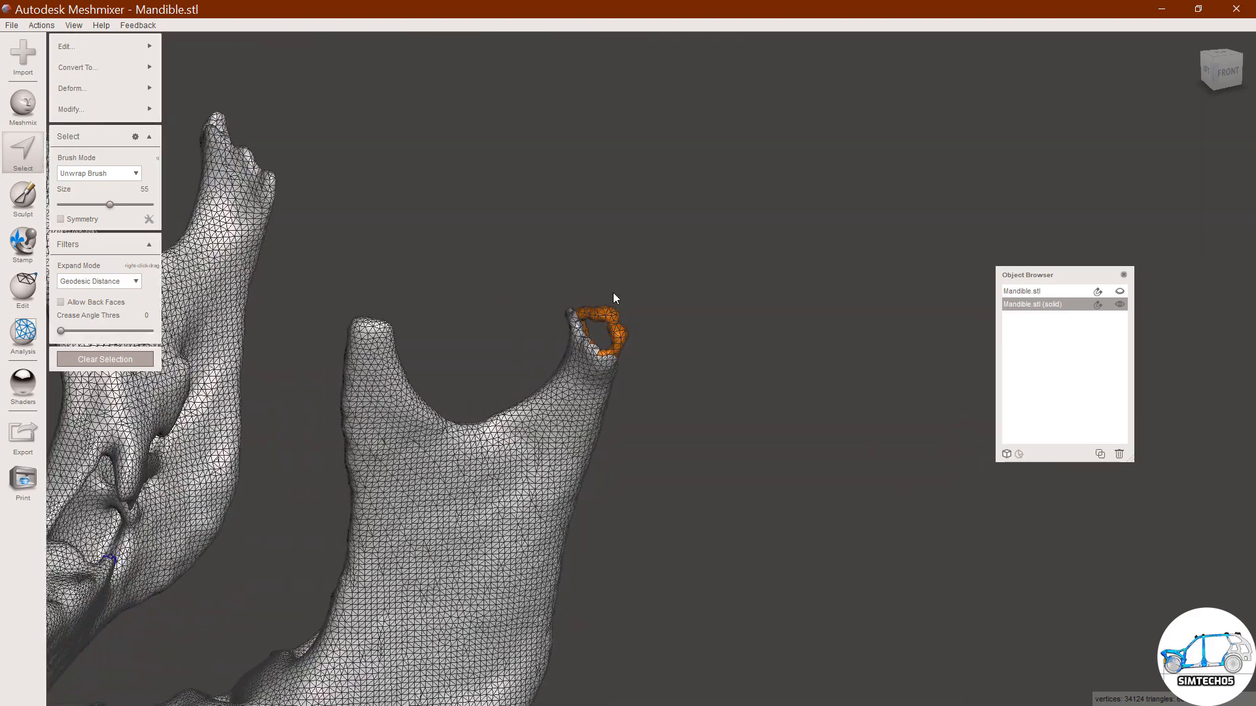
{"action": "scroll", "coordinate": [565, 312], "scroll_direction": "up", "scroll_amount": 5}
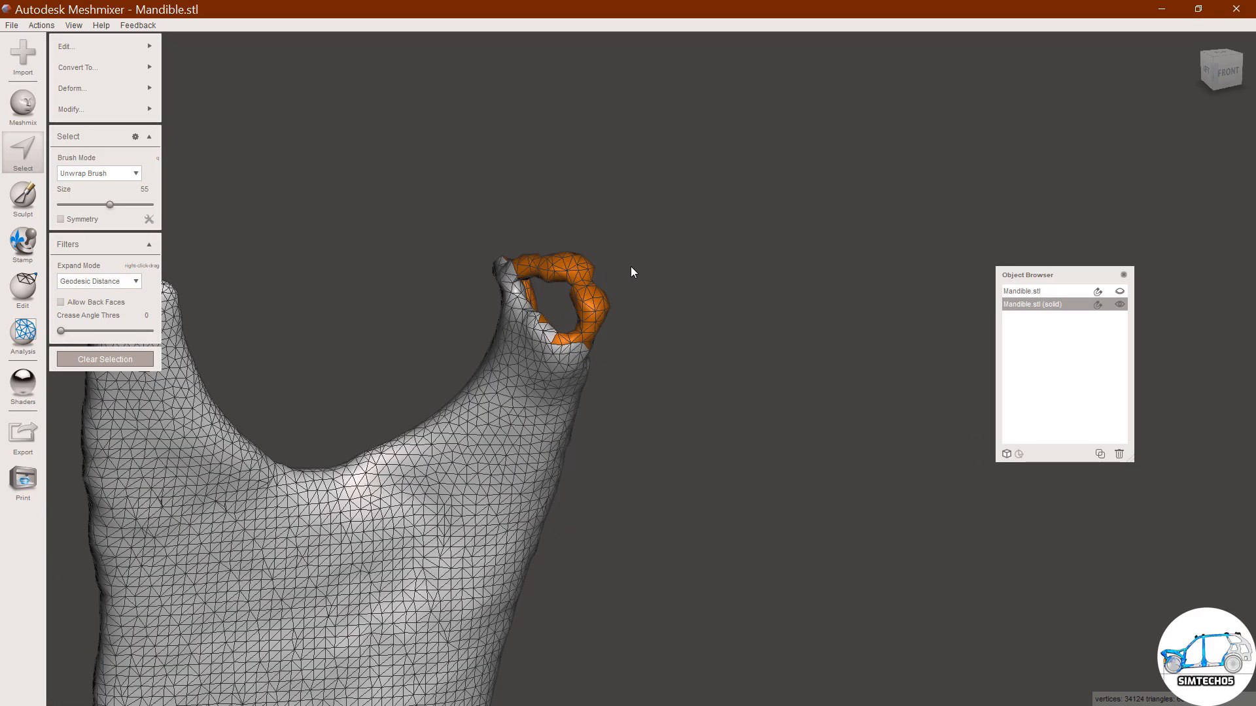
{"action": "key", "text": "Escape"}
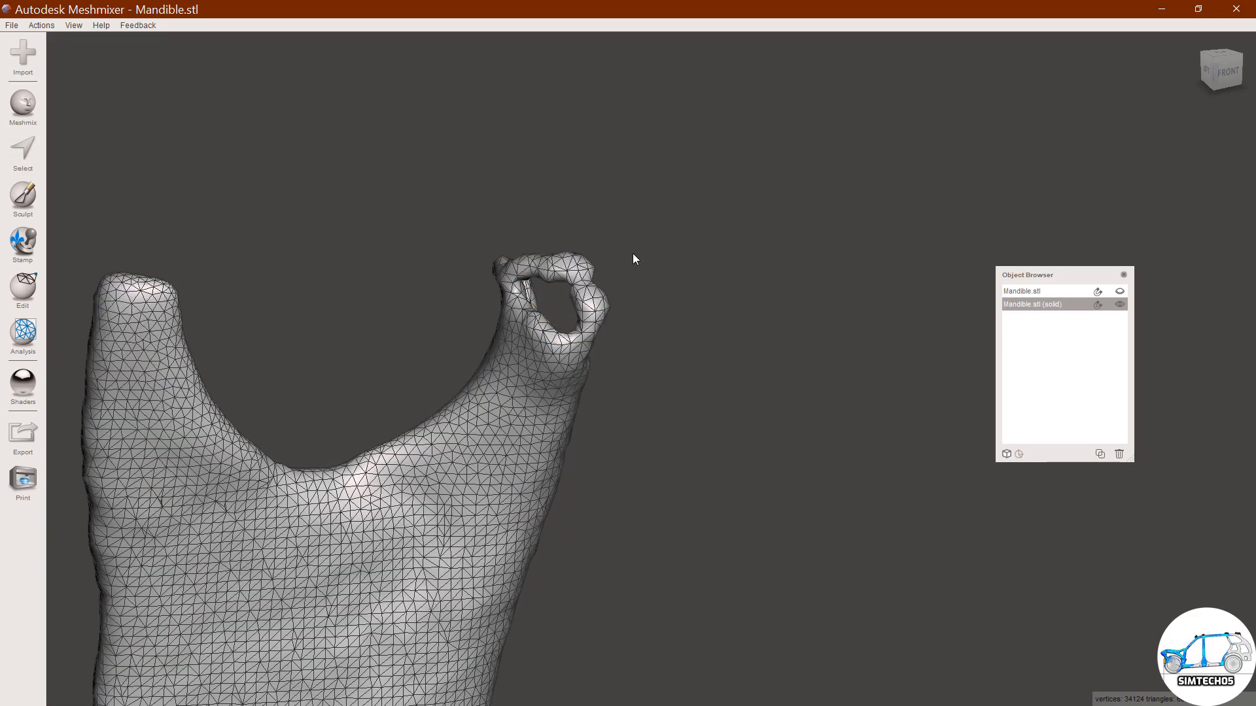
Lasso-select the jagged, ring-shaped condyle tip, including the small lobe beside it.
{"action": "left_click", "coordinate": [25, 152]}
{"action": "left_click", "coordinate": [103, 45]}
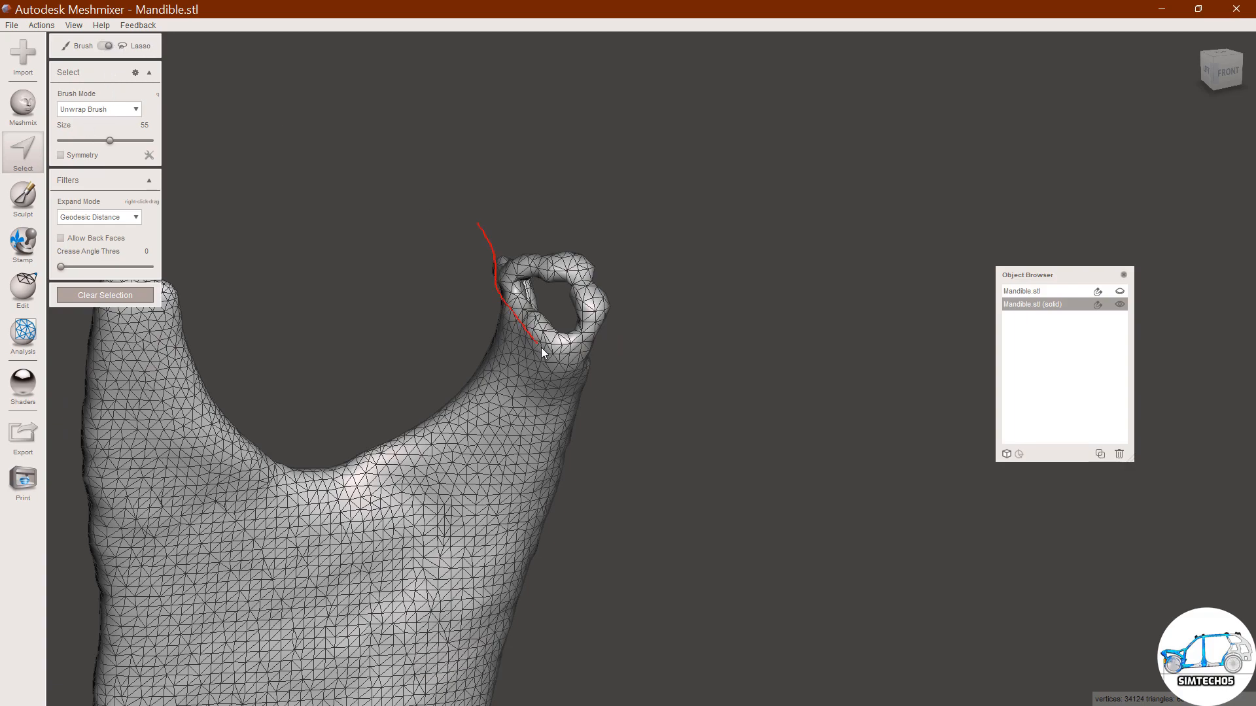
{"action": "left_click_drag", "start_coordinate": [577, 224], "coordinate": [465, 242]}
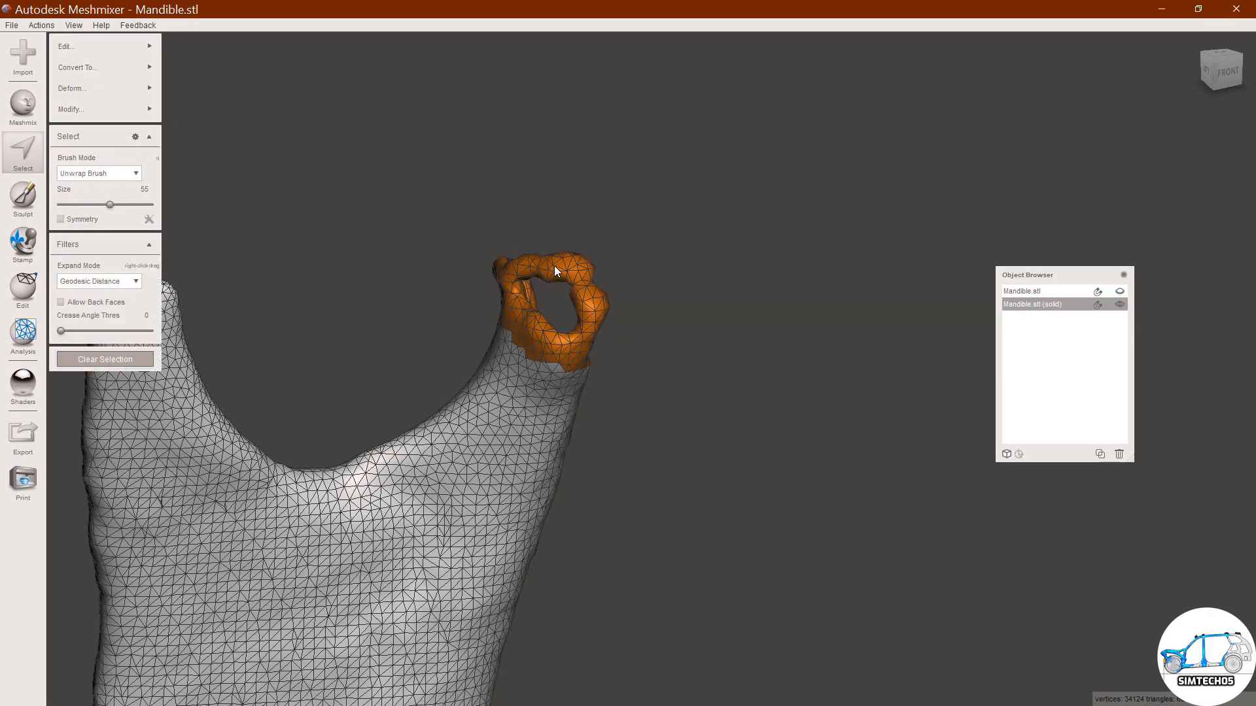
{"action": "right_click_drag", "start_coordinate": [576, 362], "coordinate": [613, 359]}
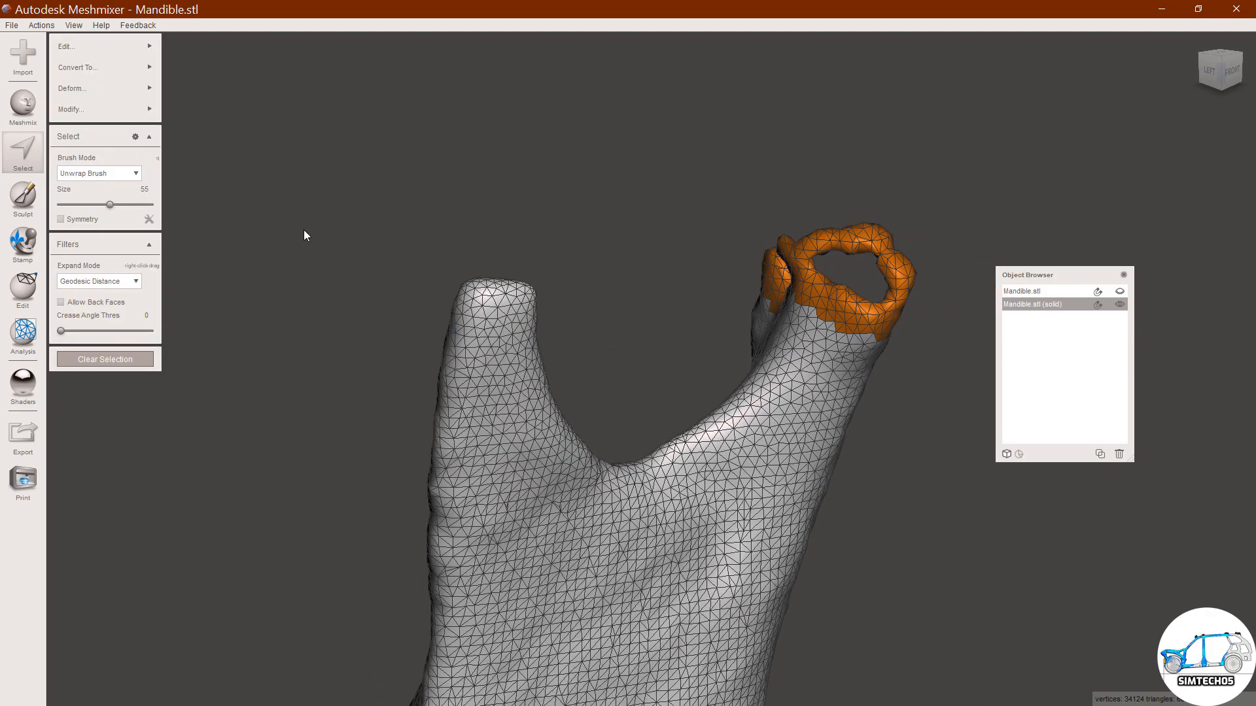
Contract the condyle tip selection by one ring and discard the selected faces.
{"action": "left_click", "coordinate": [116, 107]}
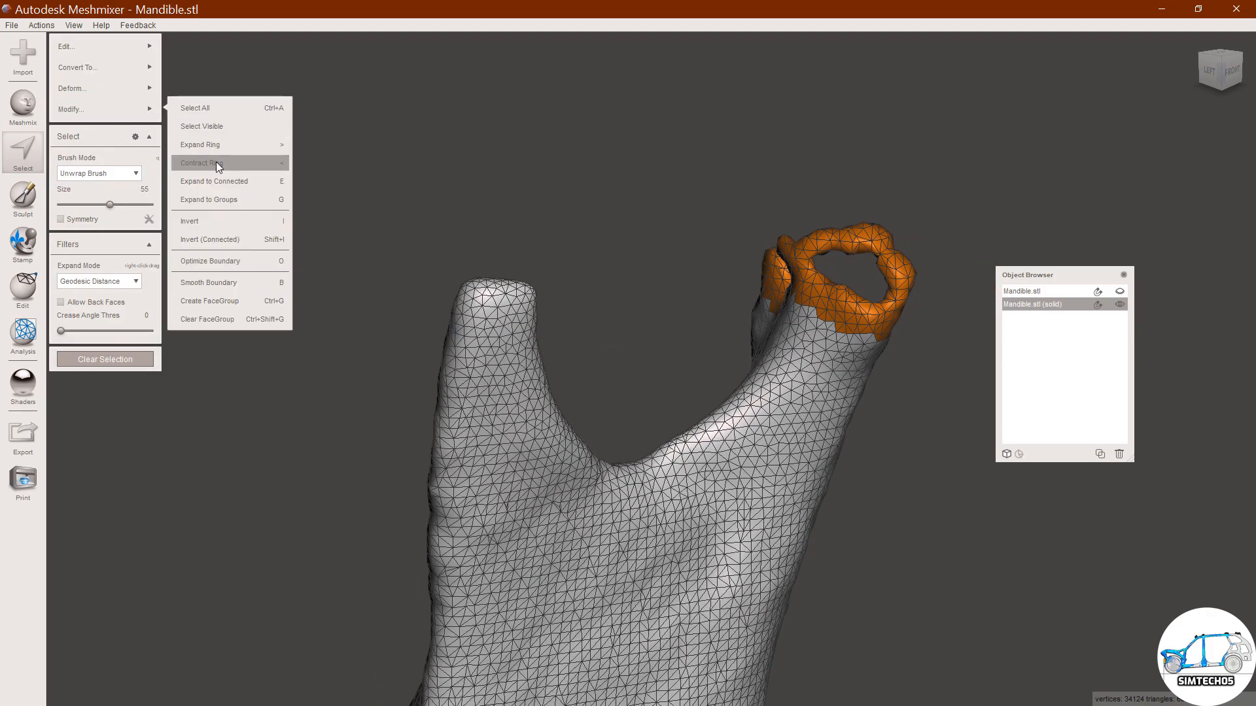
{"action": "left_click", "coordinate": [216, 162]}
{"action": "left_click", "coordinate": [131, 108]}
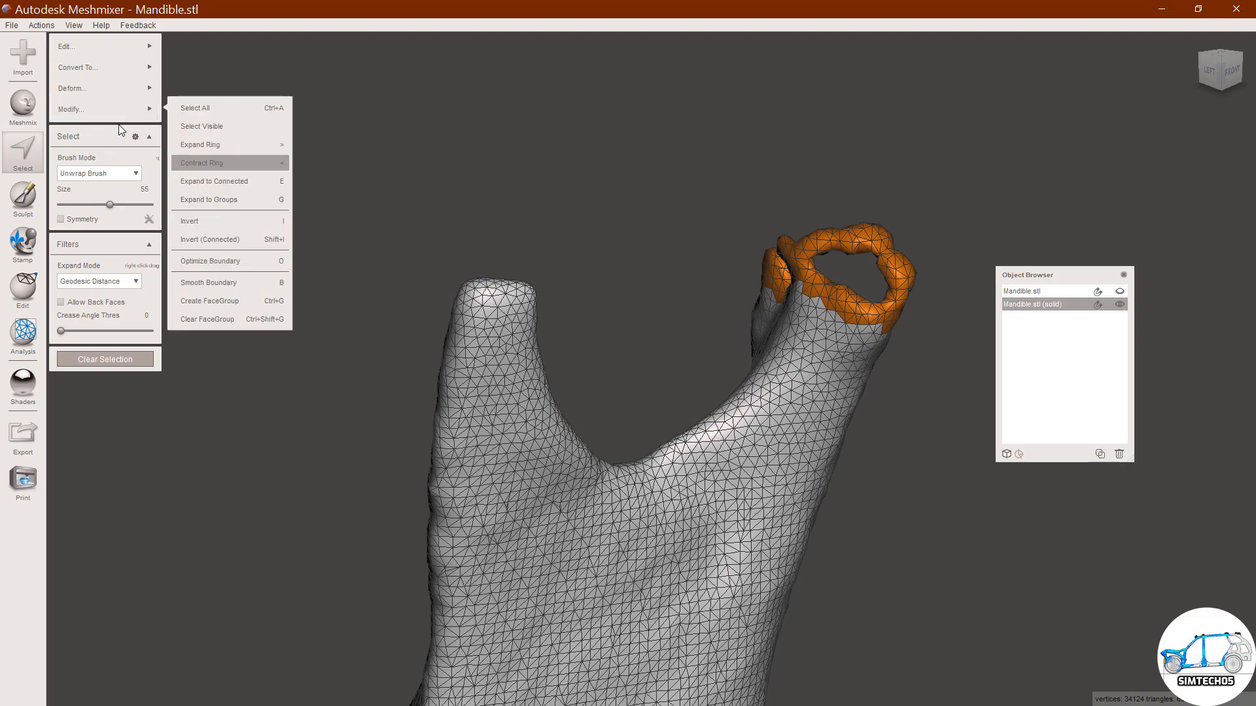
{"action": "left_click", "coordinate": [95, 46]}
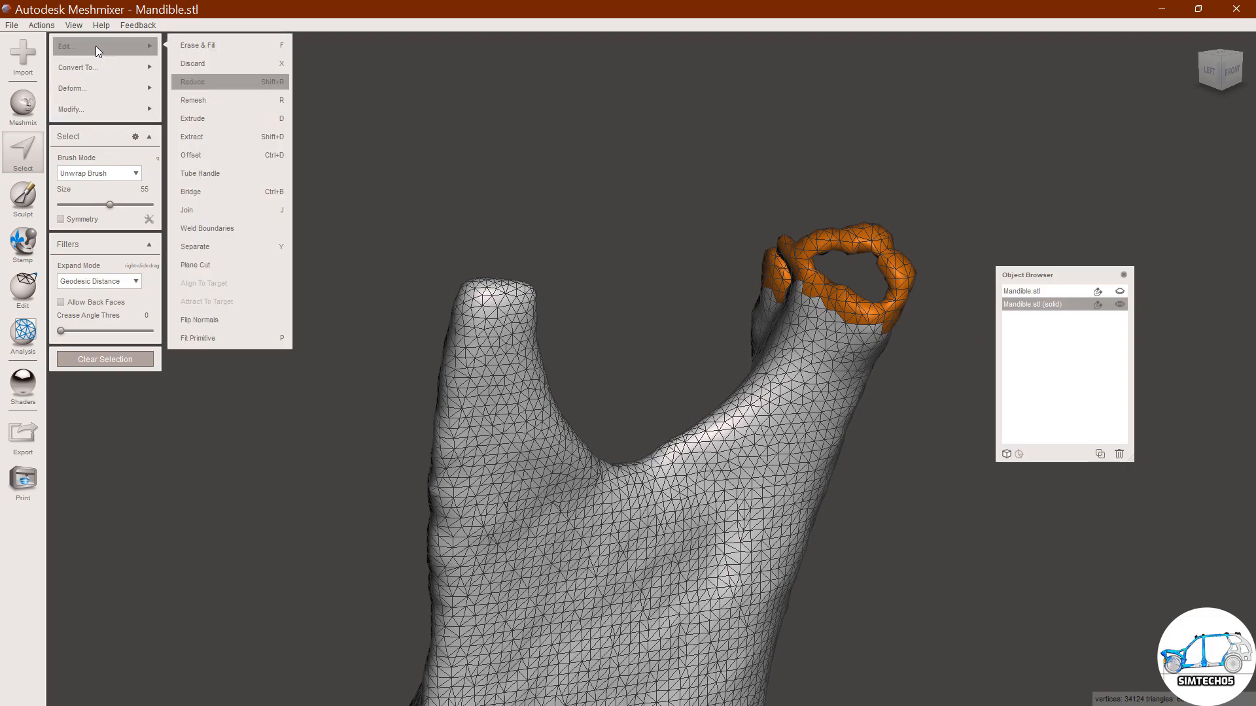
{"action": "left_click", "coordinate": [218, 65]}
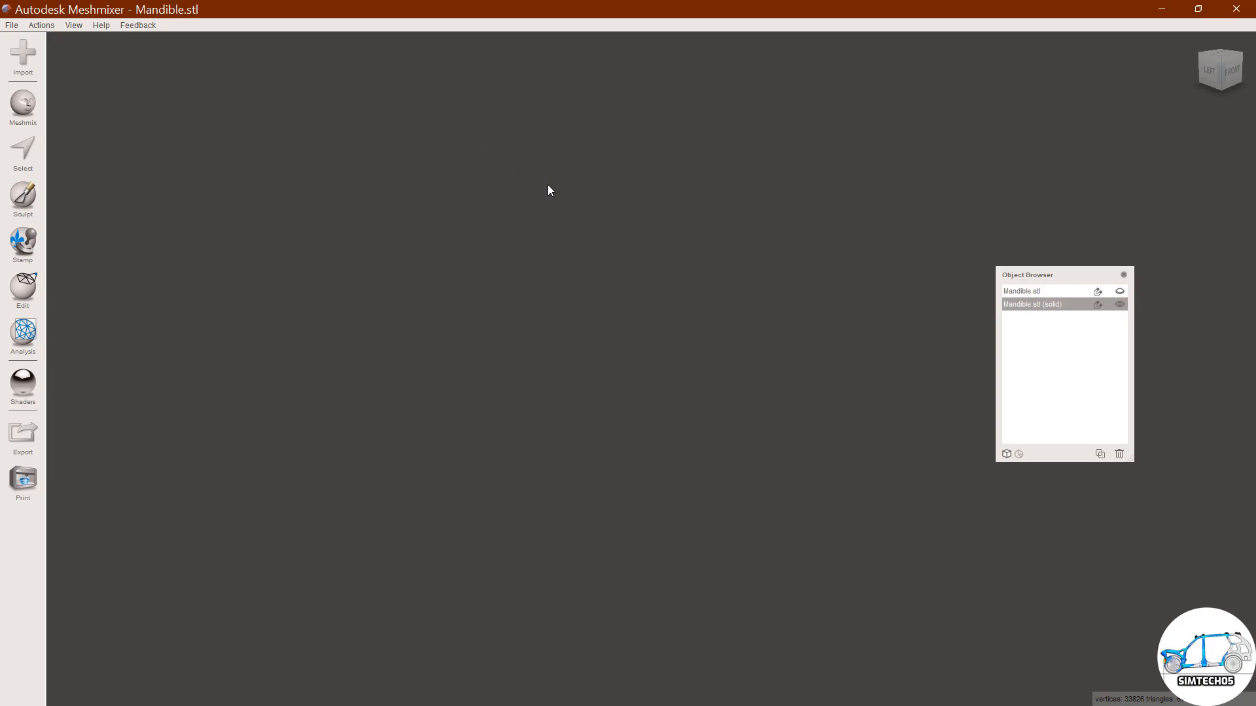
Bring the whole mandible back into view and examine the open condyle end, tooth sockets and both rami from several angles.
{"action": "left_click", "coordinate": [1207, 77]}
{"action": "left_click", "coordinate": [1196, 41]}
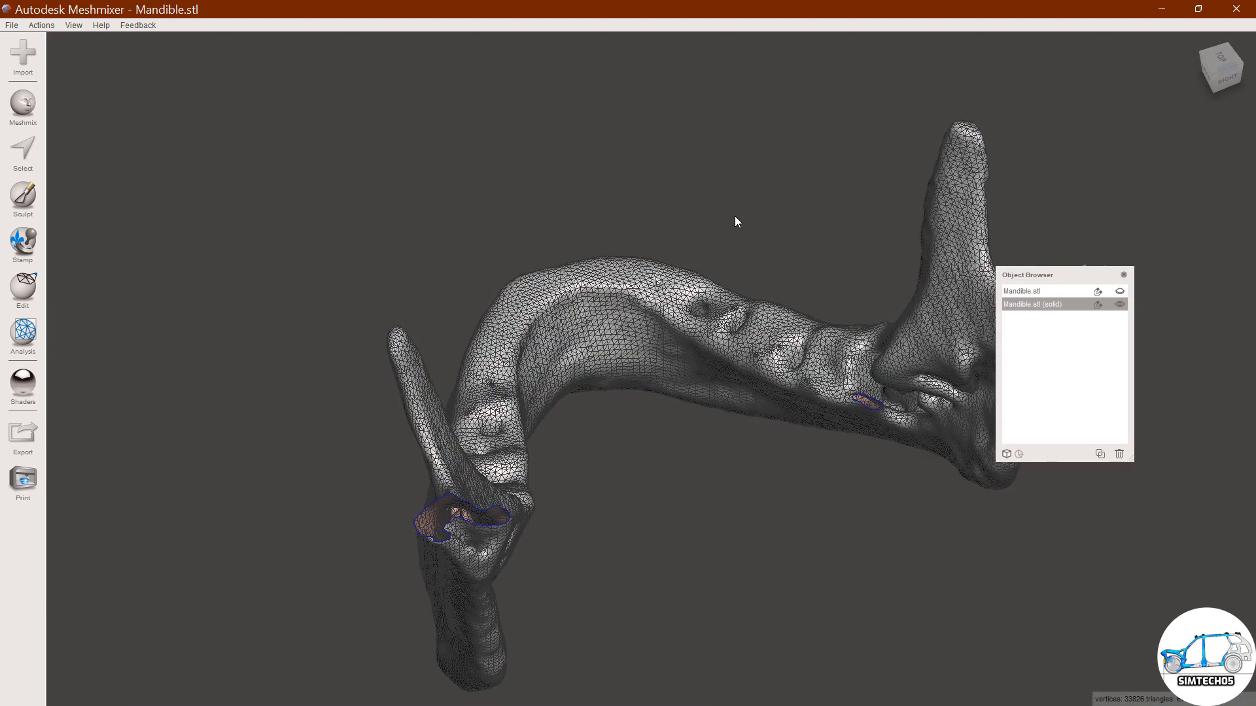
{"action": "scroll", "coordinate": [735, 216], "scroll_direction": "up", "scroll_amount": 3}
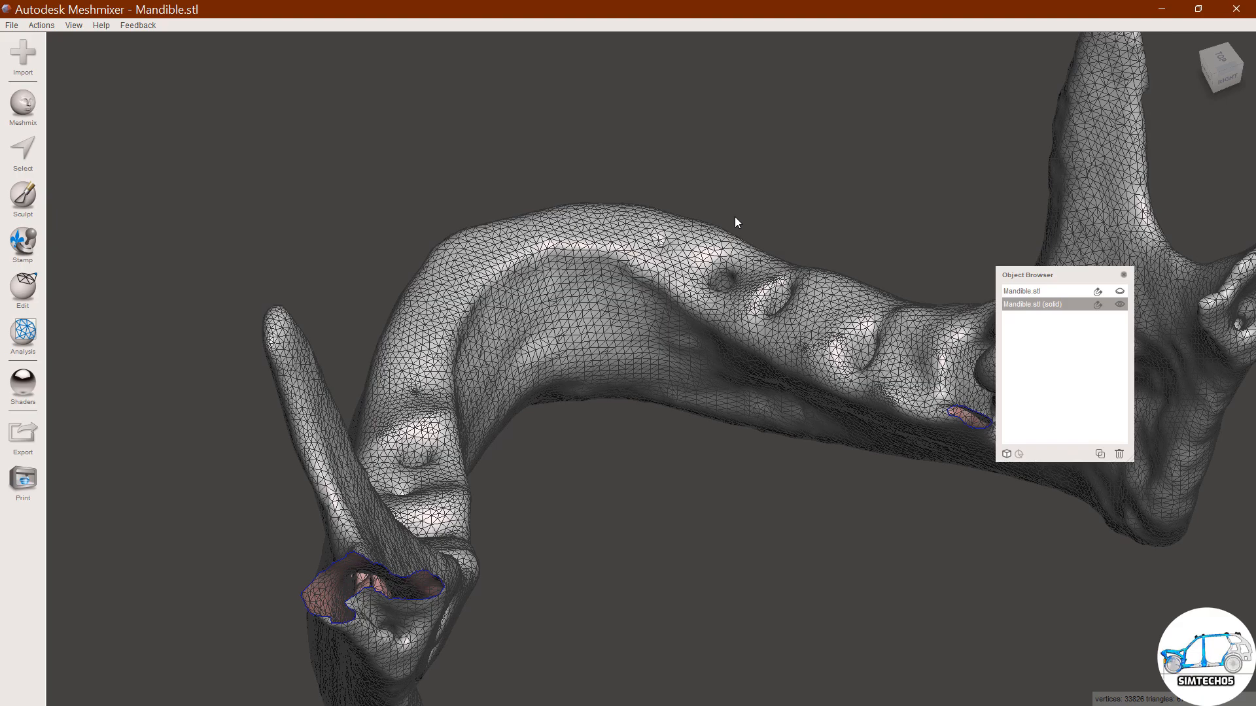
{"action": "scroll", "coordinate": [735, 218], "scroll_direction": "up", "scroll_amount": 5}
{"action": "scroll", "coordinate": [736, 217], "scroll_direction": "down", "scroll_amount": 3}
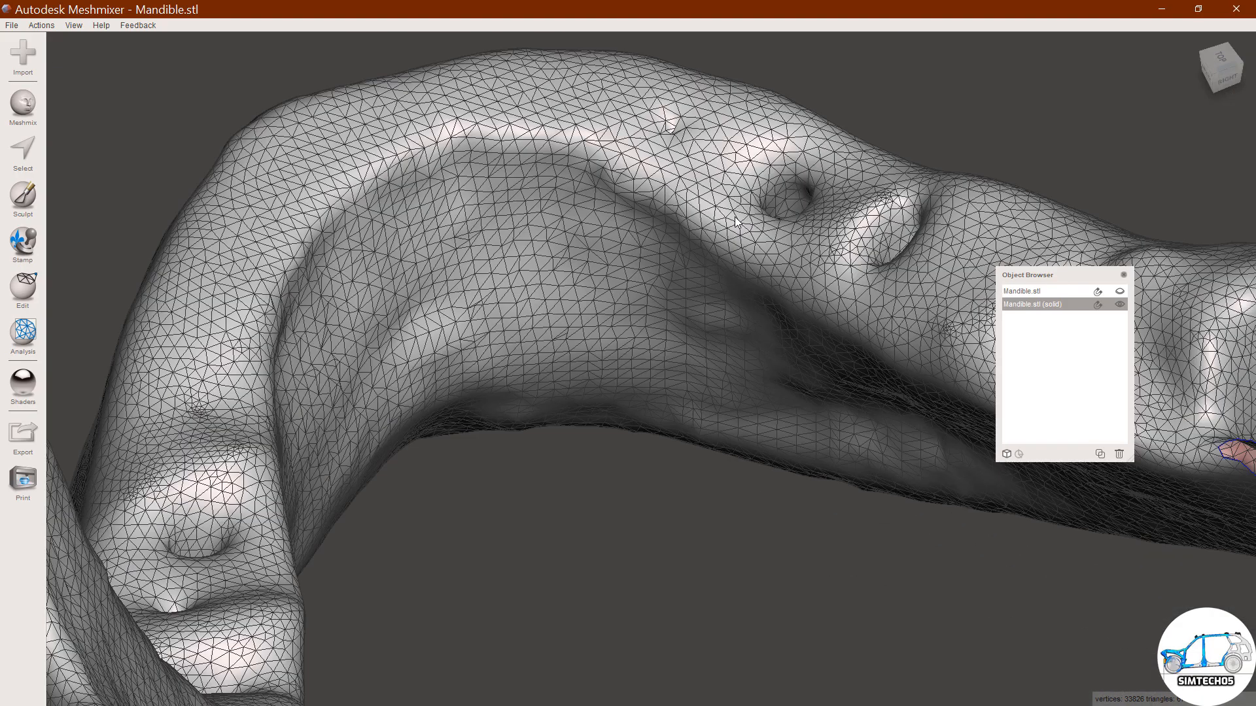
{"action": "scroll", "coordinate": [738, 236], "scroll_direction": "down", "scroll_amount": 5}
{"action": "right_click_drag", "start_coordinate": [742, 239], "coordinate": [922, 290]}
{"action": "right_click_drag", "start_coordinate": [835, 359], "coordinate": [955, 278]}
{"action": "left_click", "coordinate": [1230, 72]}
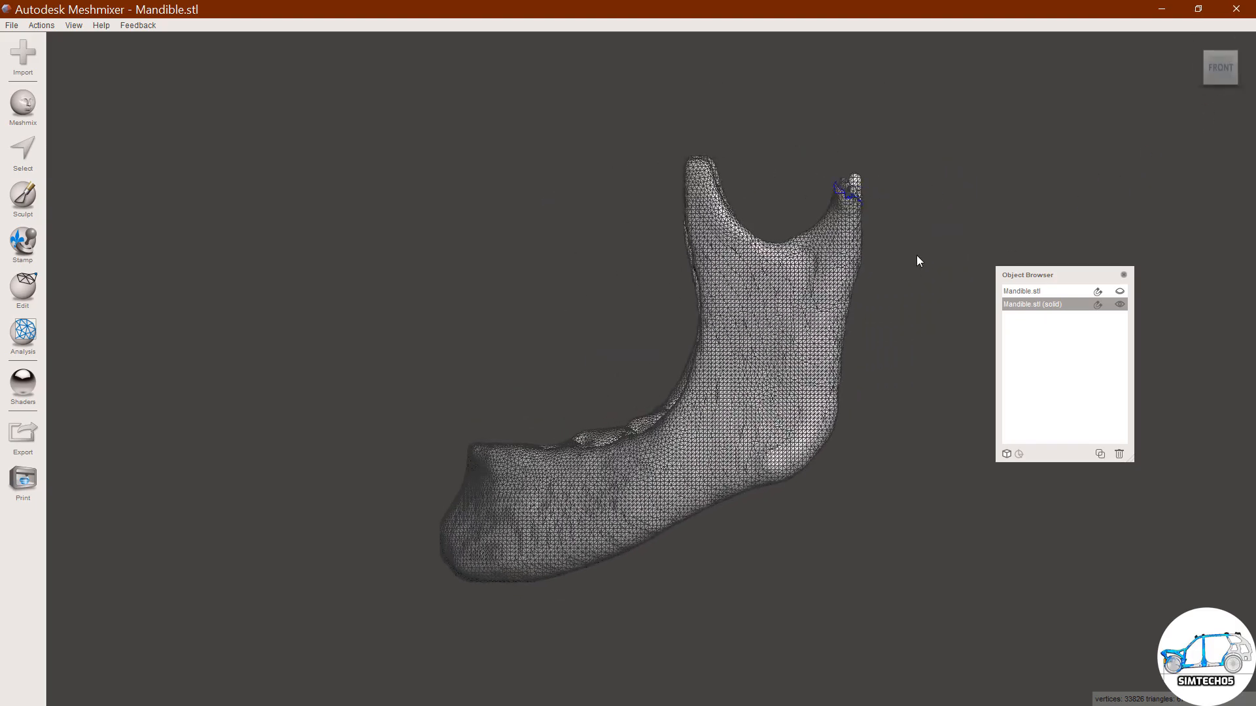
{"action": "right_click_drag", "start_coordinate": [560, 141], "coordinate": [425, 341]}
{"action": "right_click_drag", "start_coordinate": [752, 410], "coordinate": [827, 383]}
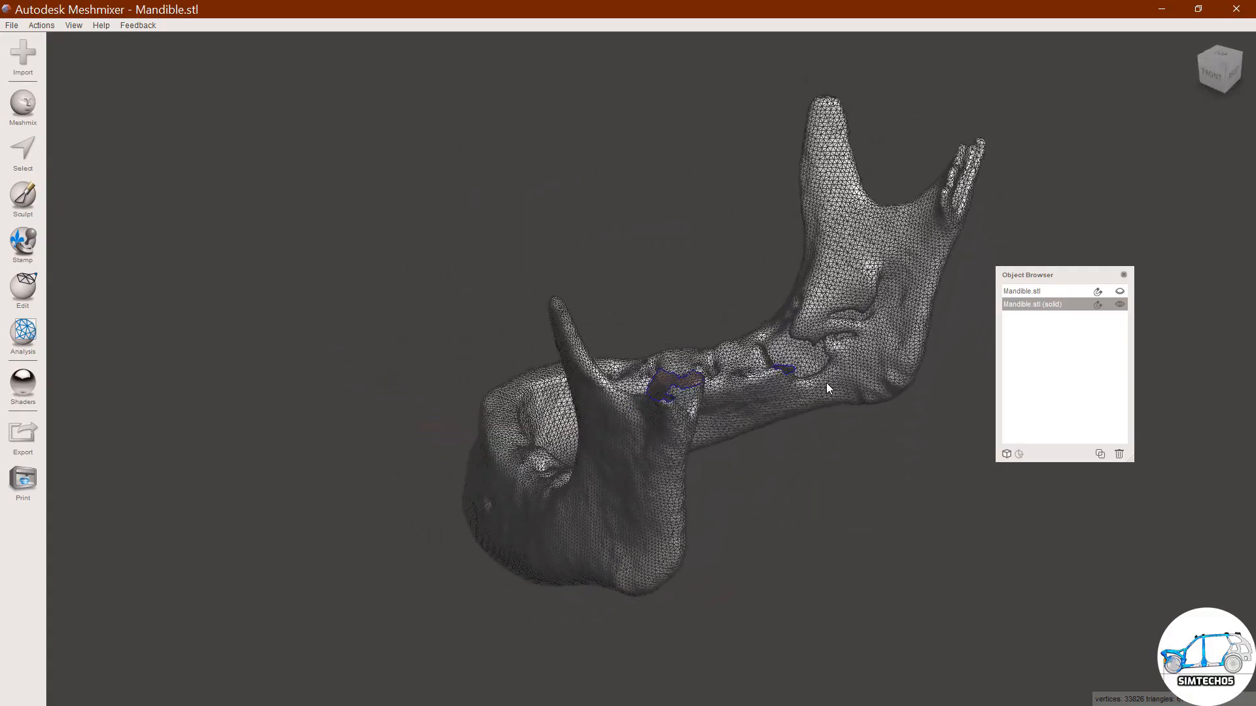
{"action": "right_click_drag", "start_coordinate": [421, 295], "coordinate": [579, 307]}
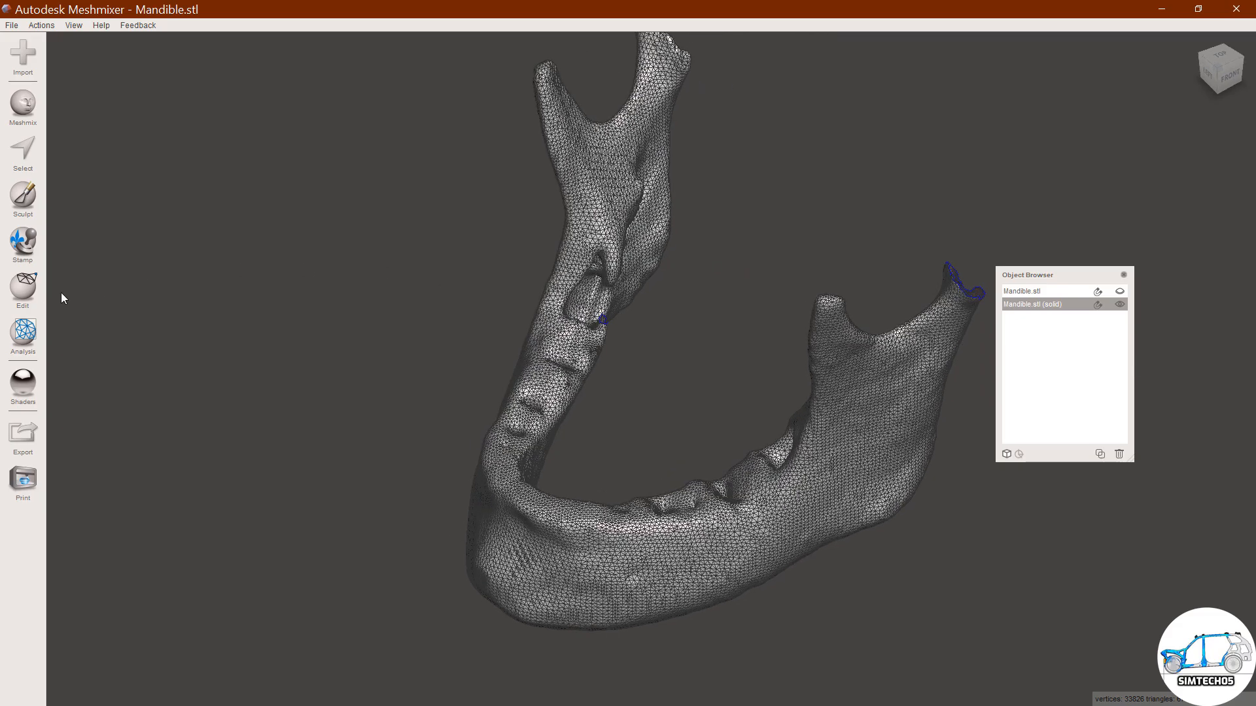
Run the Inspector on the solid mandible with Smooth Fill and a 0.012 mm small threshold, and auto-repair all defects.
{"action": "left_click", "coordinate": [23, 334]}
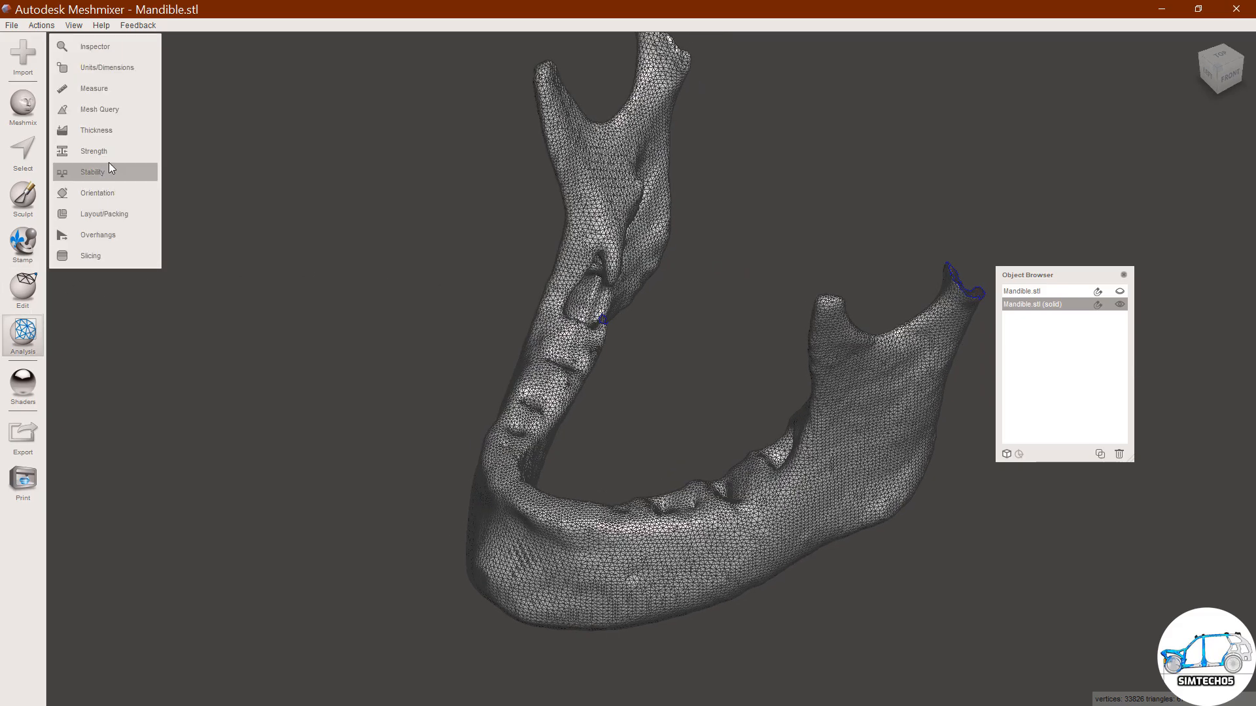
{"action": "left_click", "coordinate": [112, 48]}
{"action": "scroll", "coordinate": [525, 284], "scroll_direction": "down", "scroll_amount": 3}
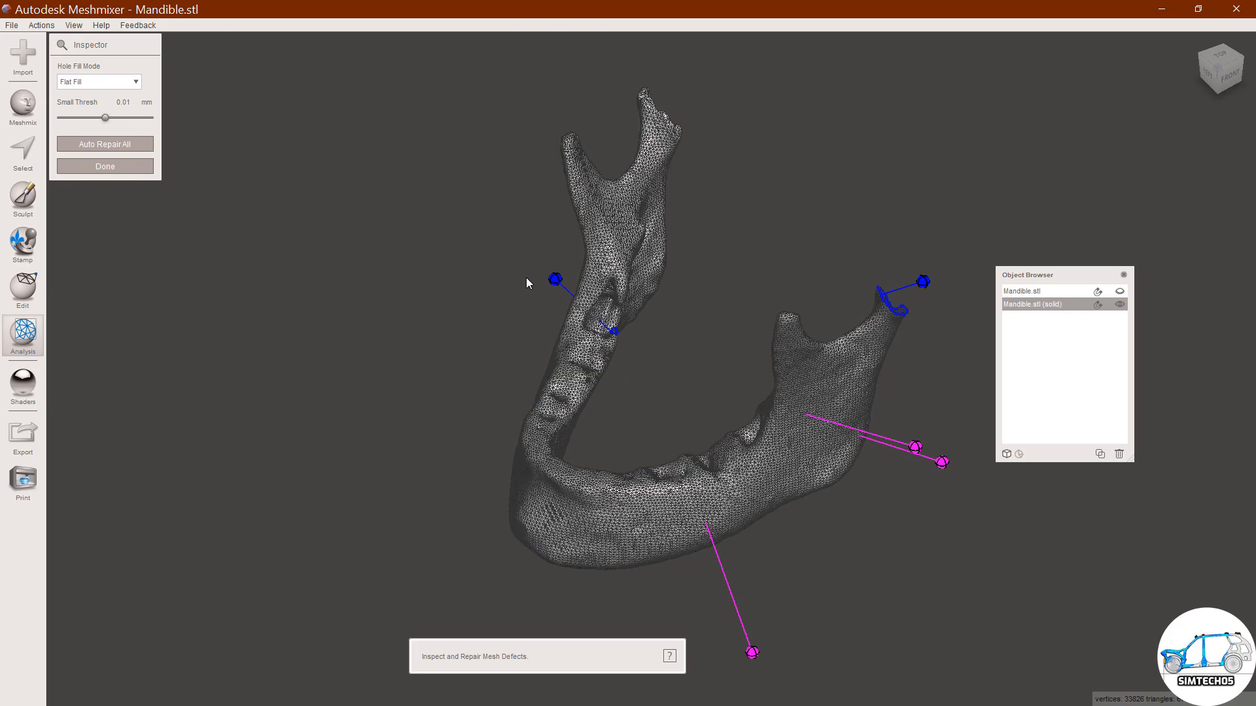
{"action": "right_click_drag", "start_coordinate": [645, 331], "coordinate": [574, 338]}
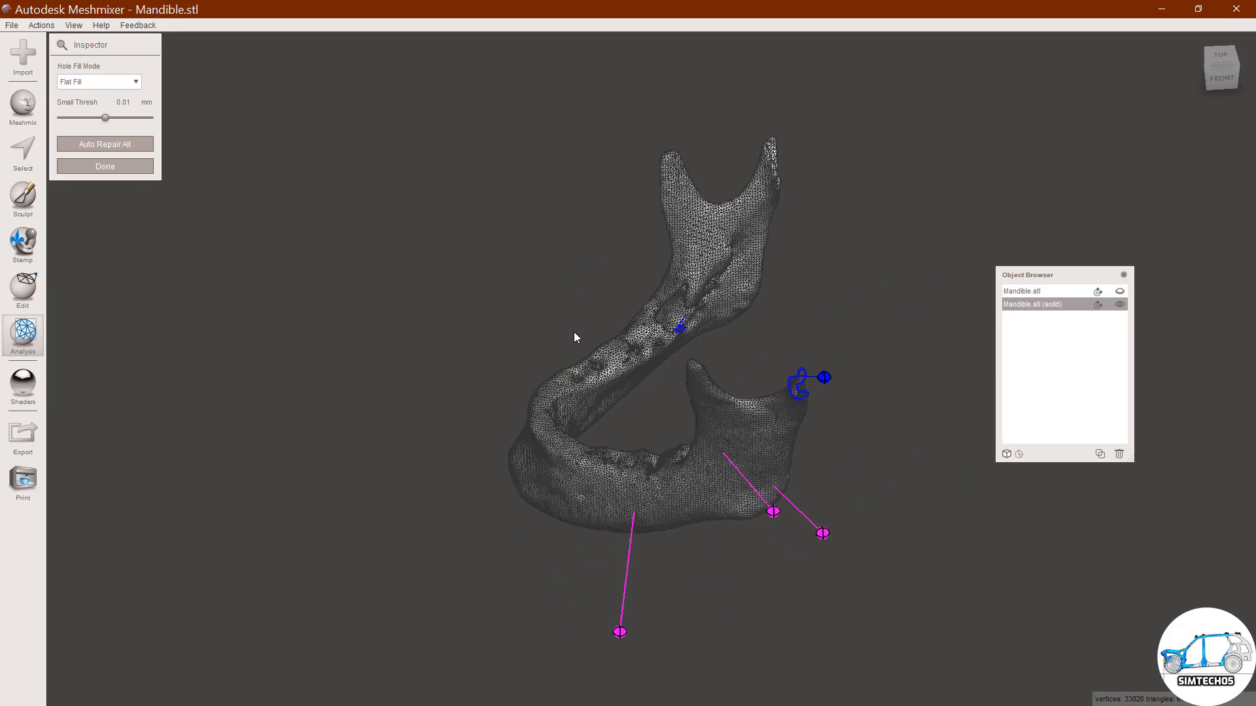
{"action": "left_click", "coordinate": [109, 85]}
{"action": "left_click", "coordinate": [102, 121]}
{"action": "left_click_drag", "start_coordinate": [104, 118], "coordinate": [114, 118]}
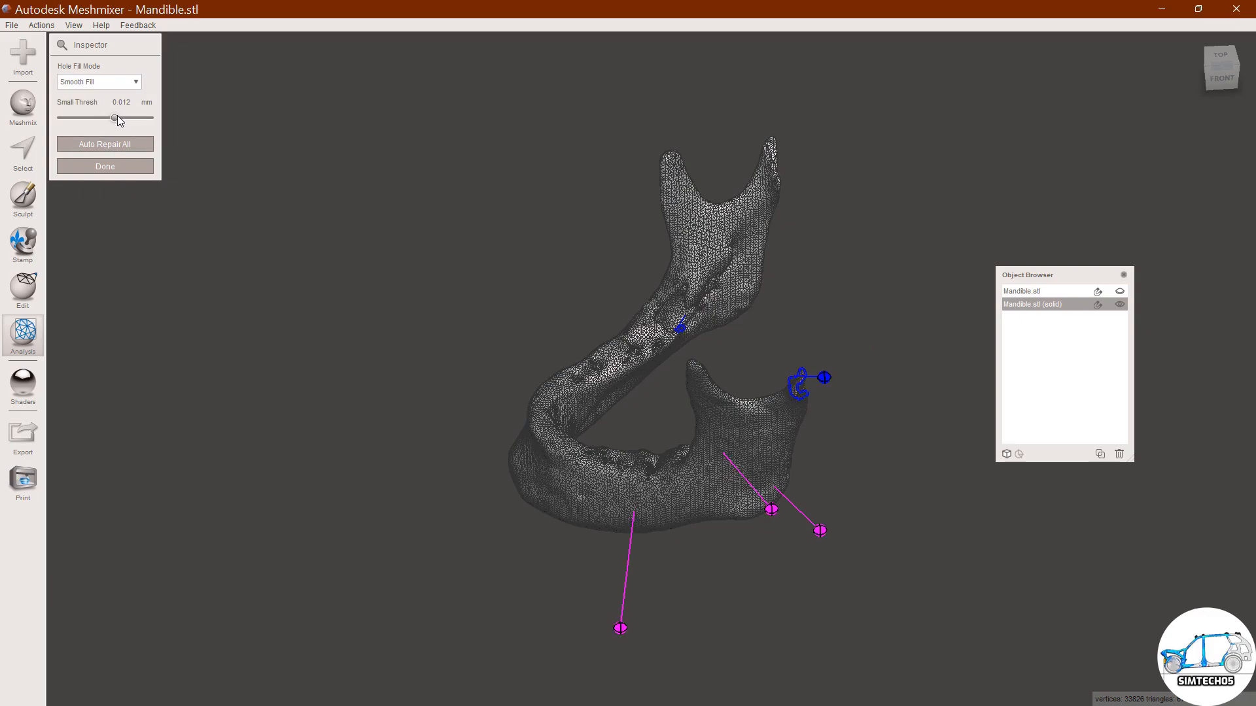
{"action": "left_click", "coordinate": [110, 146]}
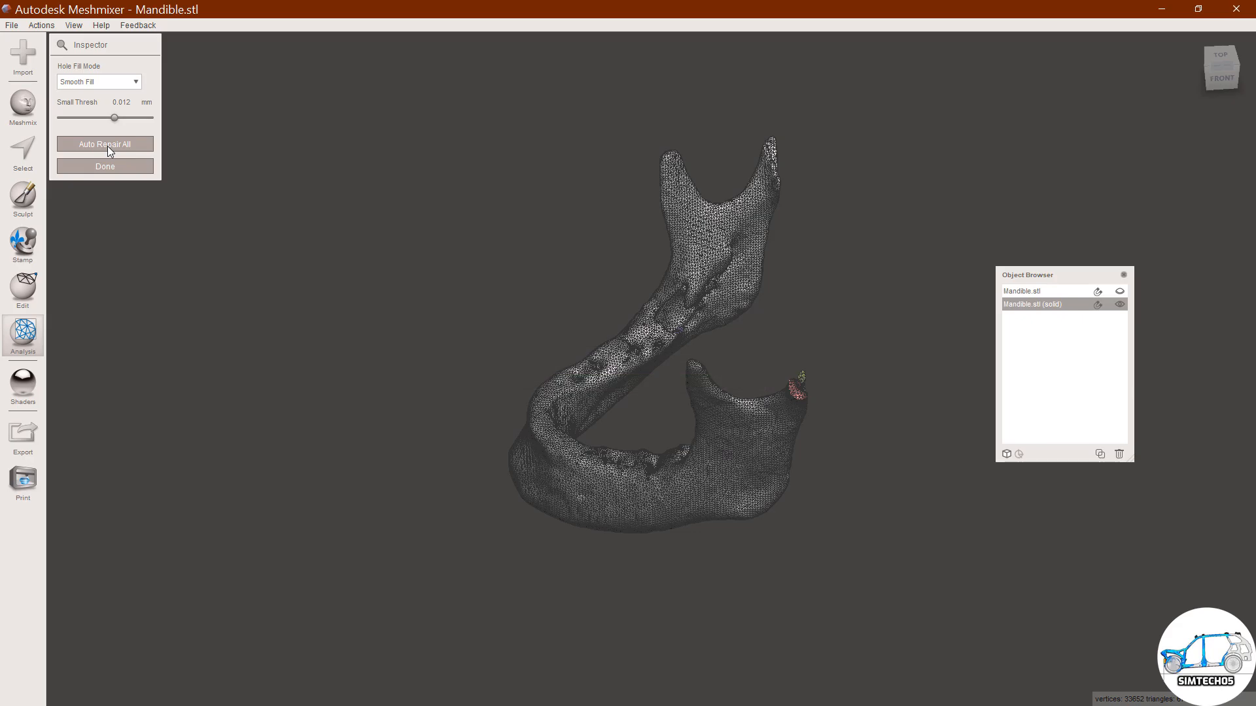
Examine the filled condyle end and the area behind the tooth sockets up close, and finish the inspection.
{"action": "right_click_drag", "start_coordinate": [669, 381], "coordinate": [733, 340]}
{"action": "right_click_drag", "start_coordinate": [896, 314], "coordinate": [293, 304]}
{"action": "scroll", "coordinate": [294, 299], "scroll_direction": "up", "scroll_amount": 5}
{"action": "middle_click_drag", "start_coordinate": [294, 299], "coordinate": [576, 324]}
{"action": "scroll", "coordinate": [647, 327], "scroll_direction": "up", "scroll_amount": 4}
{"action": "middle_click_drag", "start_coordinate": [753, 340], "coordinate": [710, 344]}
{"action": "scroll", "coordinate": [592, 370], "scroll_direction": "down", "scroll_amount": 4}
{"action": "scroll", "coordinate": [551, 351], "scroll_direction": "down", "scroll_amount": 2}
{"action": "middle_click_drag", "start_coordinate": [562, 346], "coordinate": [575, 350]}
{"action": "right_click_drag", "start_coordinate": [576, 351], "coordinate": [876, 325]}
{"action": "scroll", "coordinate": [772, 340], "scroll_direction": "down", "scroll_amount": 5}
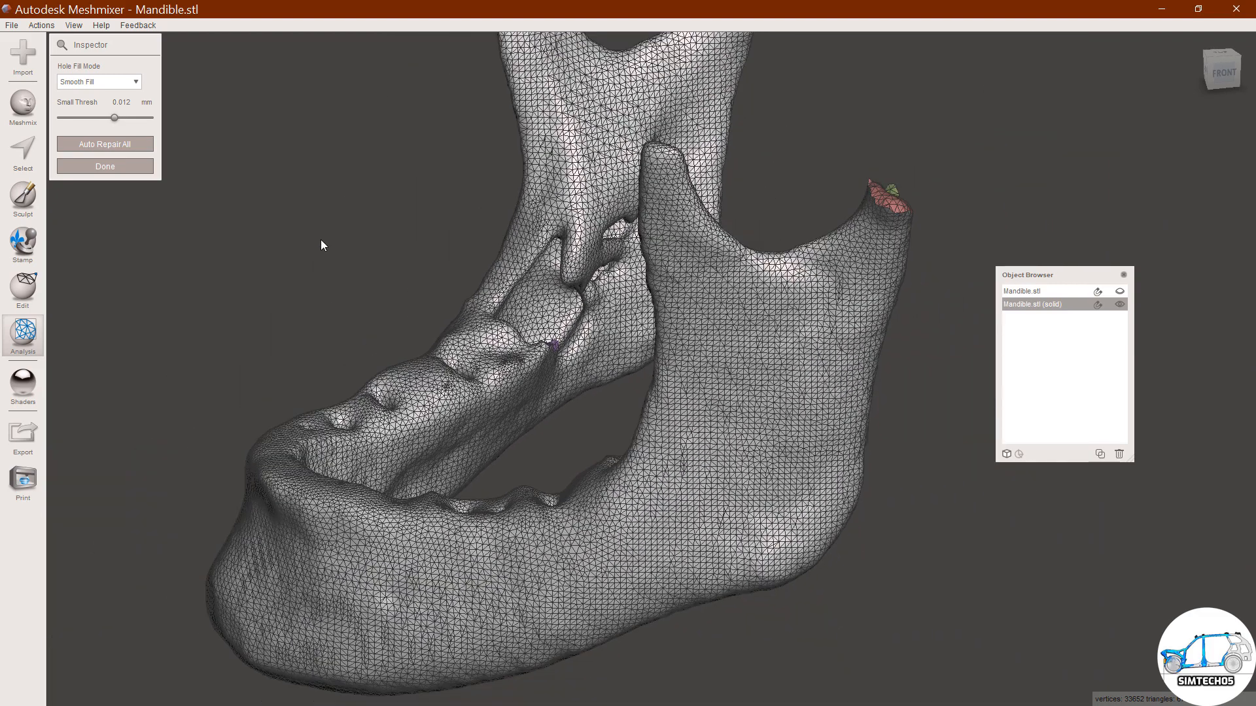
{"action": "left_click", "coordinate": [102, 164]}
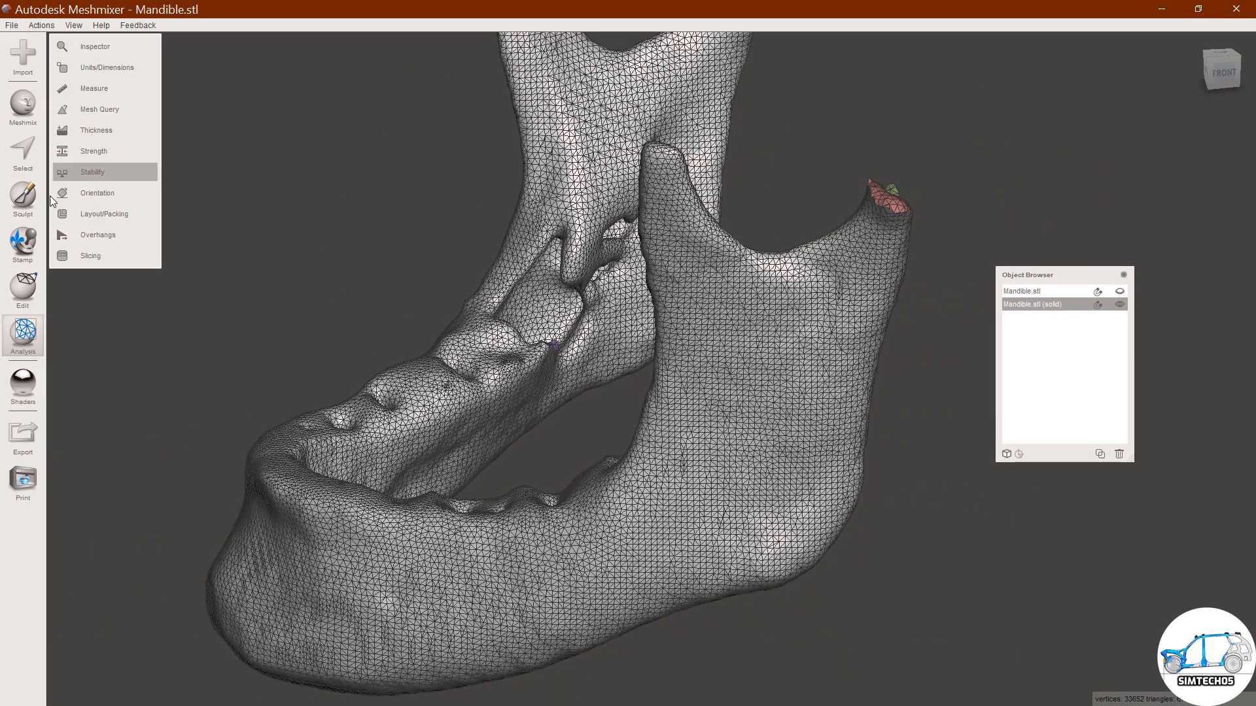
Start Make Solid on the repaired mandible and examine the preview from several angles.
{"action": "left_click", "coordinate": [25, 288]}
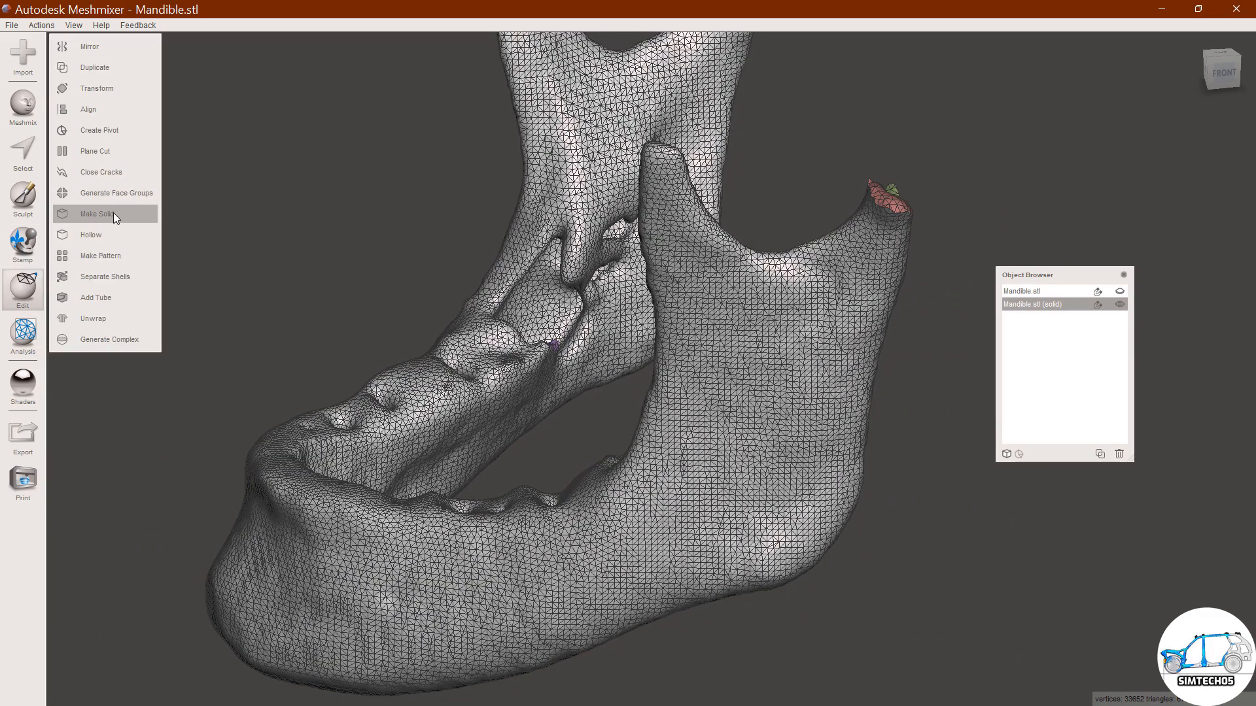
{"action": "left_click", "coordinate": [113, 213]}
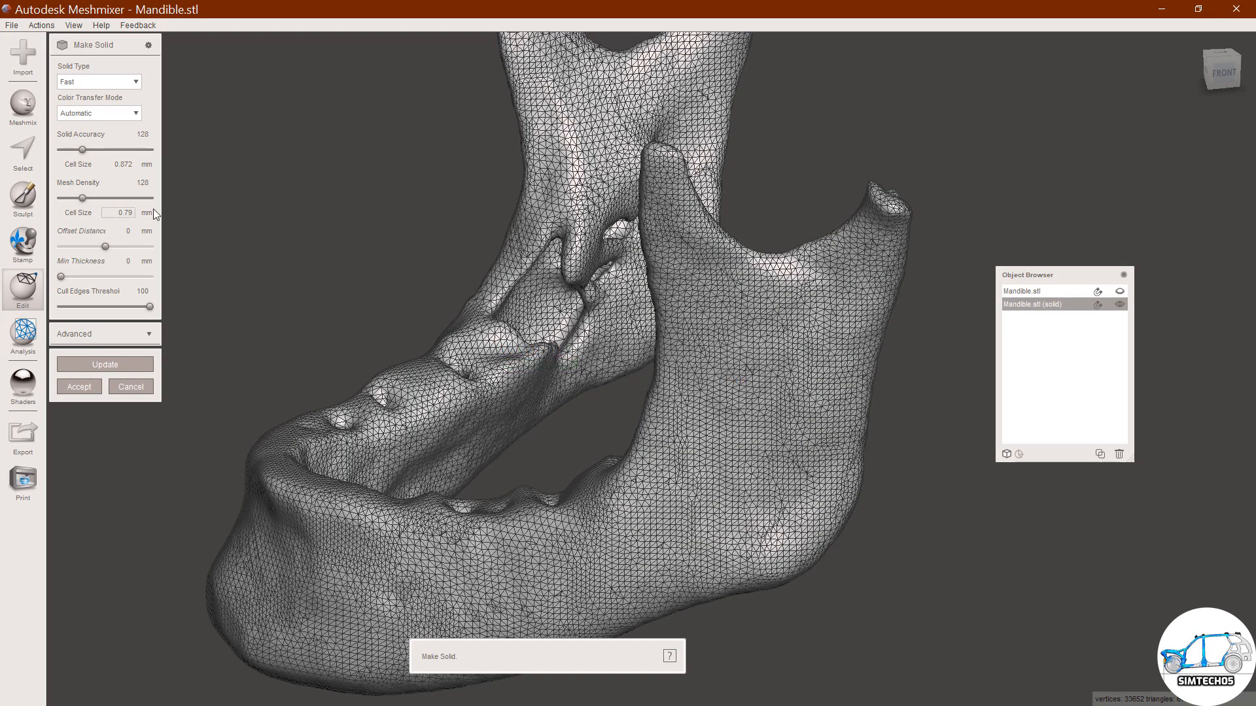
{"action": "mouse_move", "coordinate": [703, 315]}
{"action": "right_mouse_down"}
{"action": "mouse_move", "coordinate": [482, 339]}
{"action": "mouse_move", "coordinate": [713, 318]}
{"action": "right_mouse_up"}
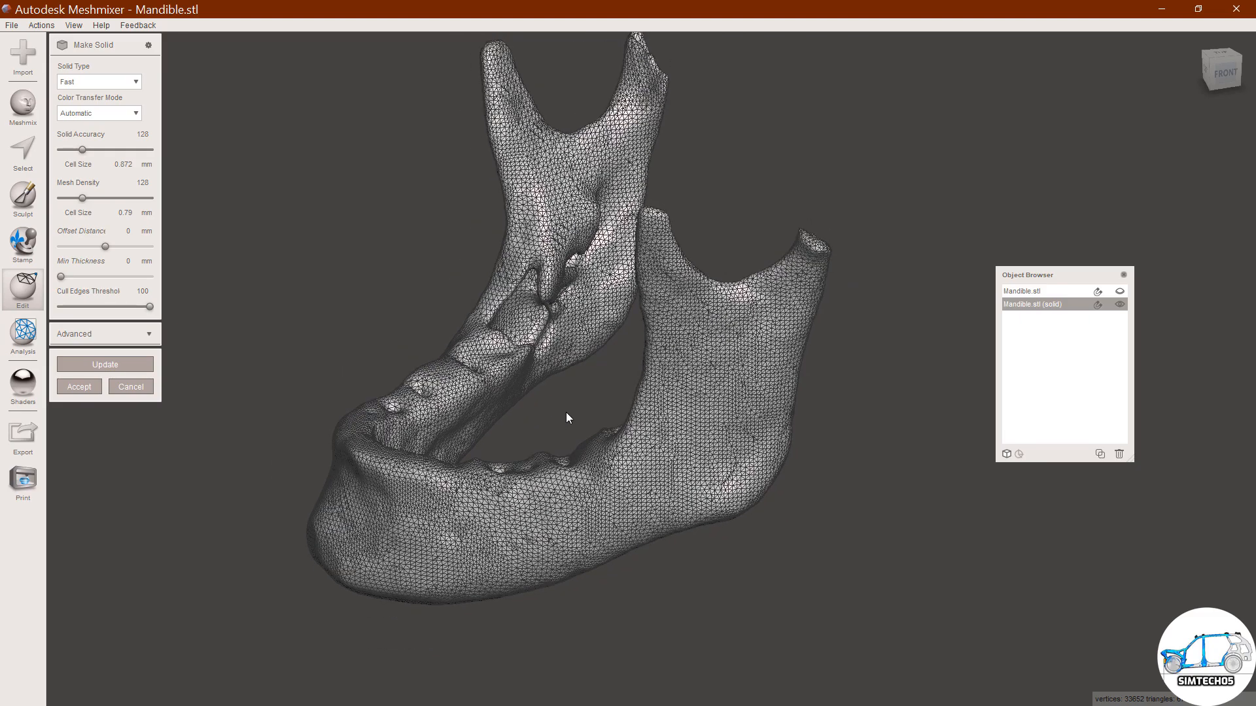
{"action": "middle_click_drag", "start_coordinate": [657, 382], "coordinate": [708, 392]}
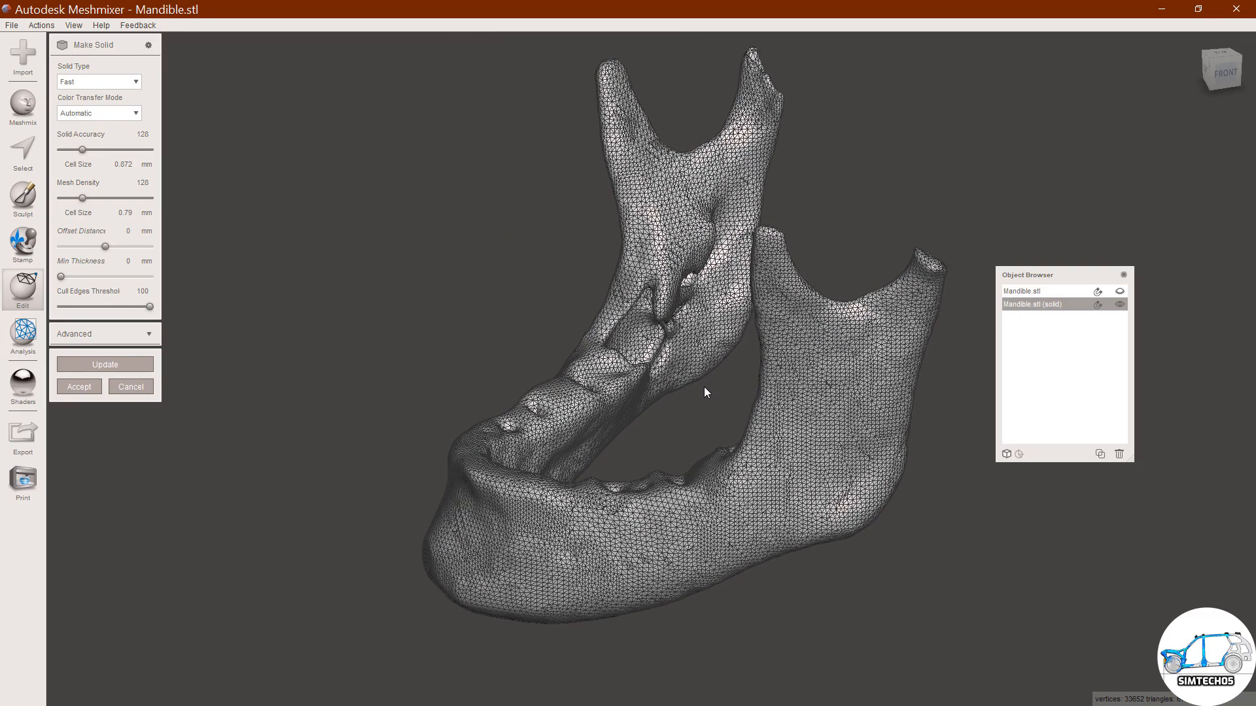
{"action": "right_click_drag", "start_coordinate": [851, 467], "coordinate": [722, 448]}
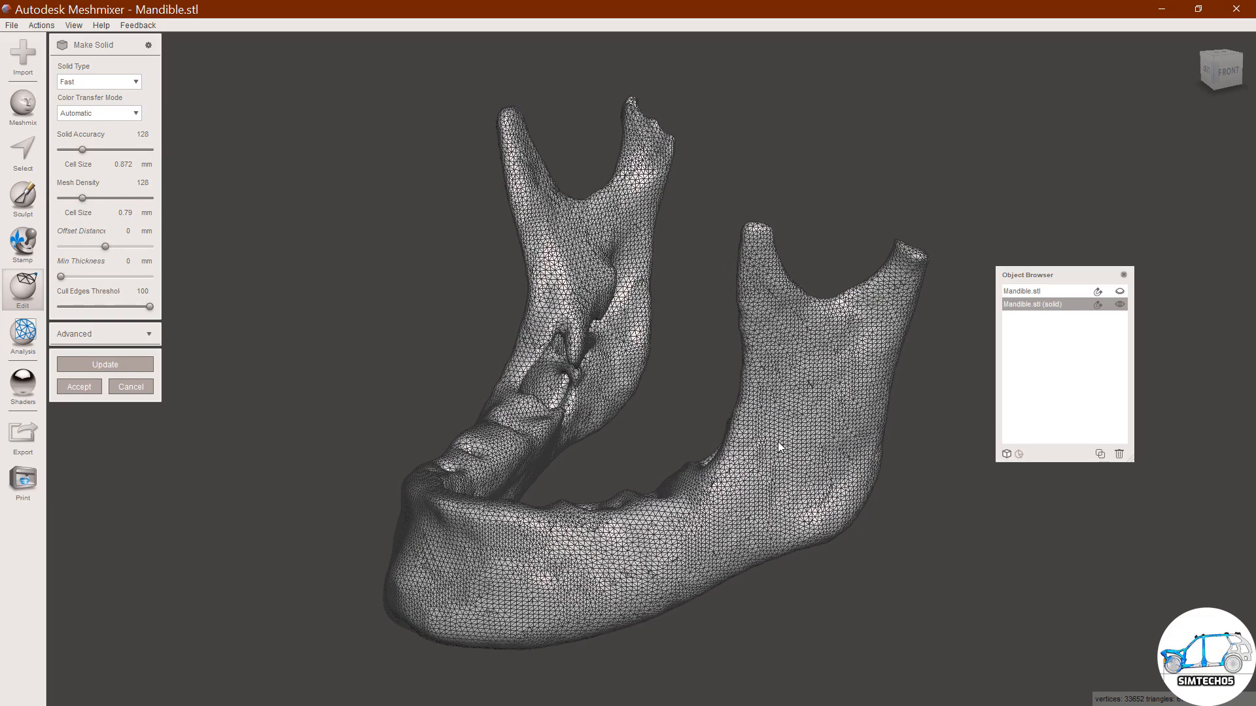
{"action": "scroll", "coordinate": [641, 407], "scroll_direction": "up", "scroll_amount": 2}
{"action": "scroll", "coordinate": [641, 407], "scroll_direction": "down", "scroll_amount": 3}
{"action": "middle_click_drag", "start_coordinate": [641, 407], "coordinate": [676, 383]}
{"action": "mouse_move", "coordinate": [721, 383]}
{"action": "right_mouse_down"}
{"action": "mouse_move", "coordinate": [682, 378]}
{"action": "mouse_move", "coordinate": [724, 377]}
{"action": "mouse_move", "coordinate": [718, 367]}
{"action": "mouse_move", "coordinate": [718, 393]}
{"action": "right_mouse_up"}
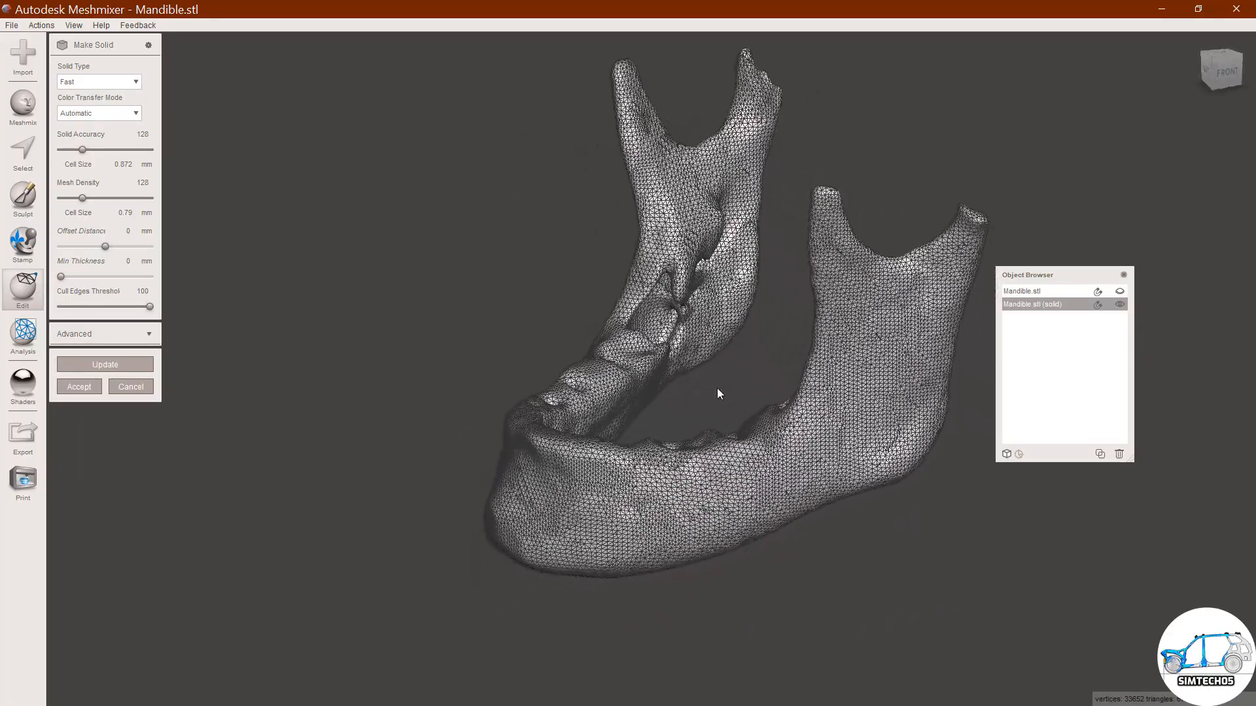
{"action": "right_click_drag", "start_coordinate": [659, 296], "coordinate": [648, 317]}
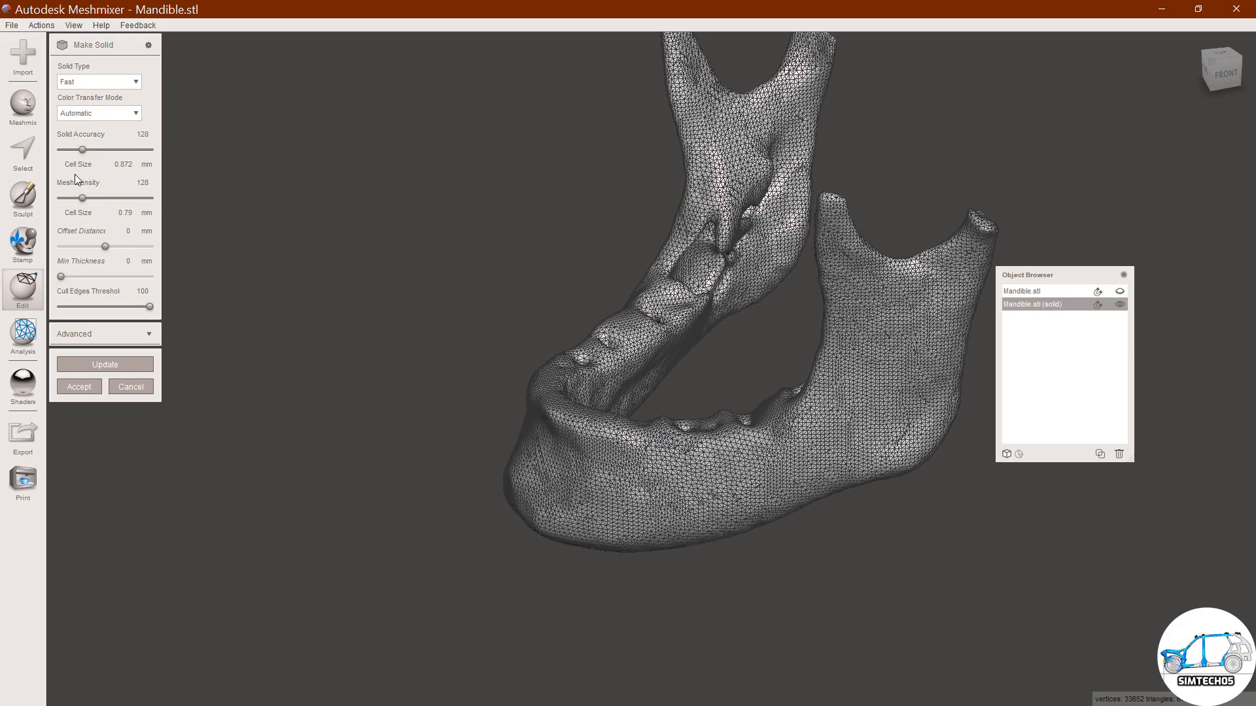
Set the solid type to Accurate, adjust the mesh density slightly and accept the new solid.
{"action": "left_click", "coordinate": [107, 83]}
{"action": "left_click", "coordinate": [100, 121]}
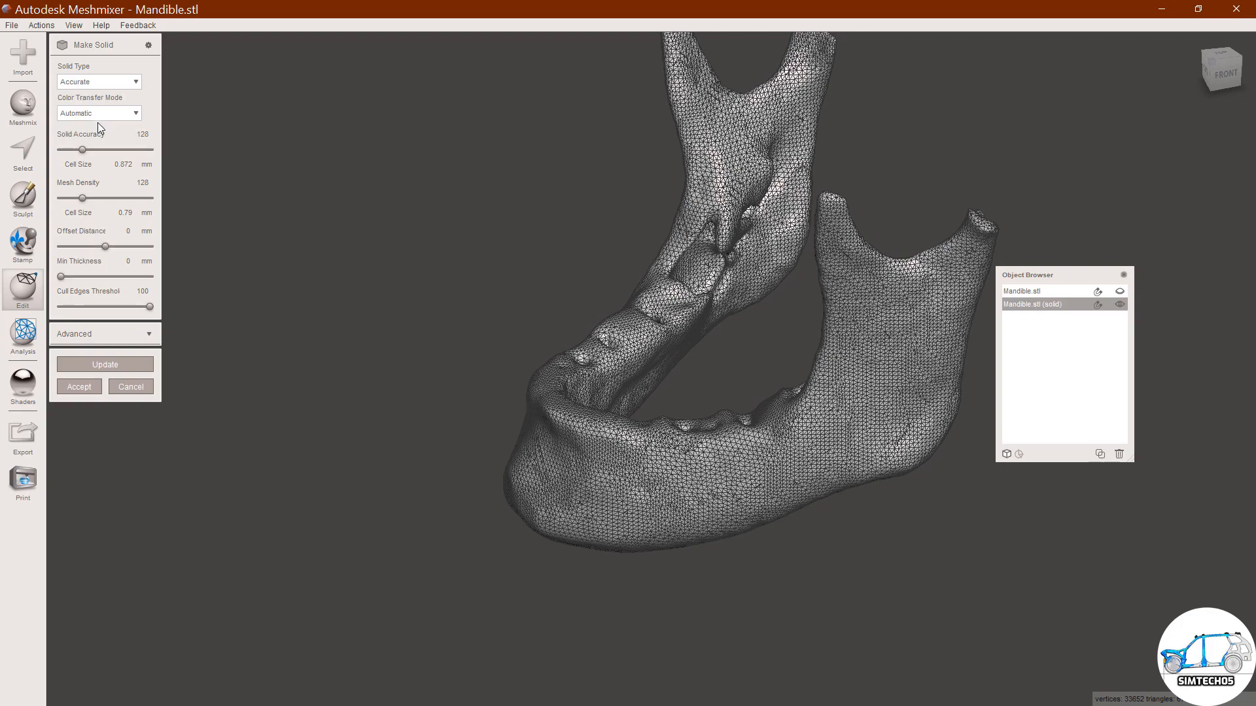
{"action": "left_click_drag", "start_coordinate": [82, 197], "coordinate": [79, 199]}
{"action": "left_click", "coordinate": [79, 387]}
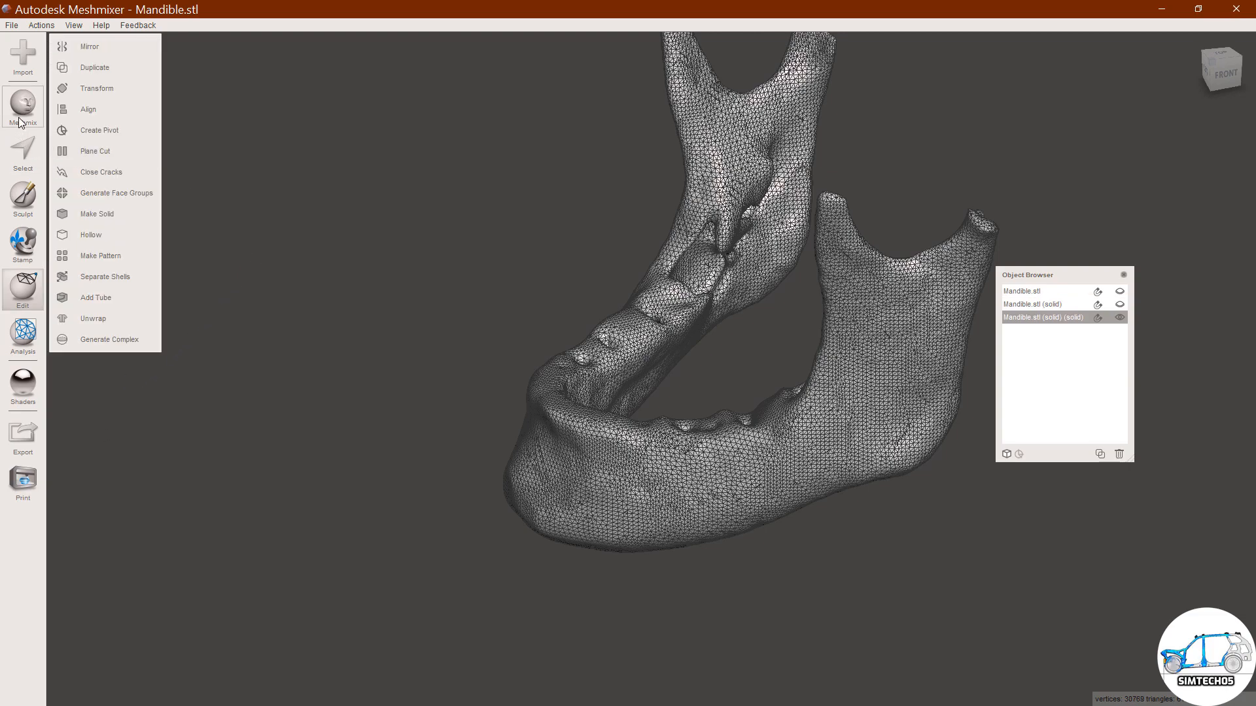
Save the project as Mandible-Smooth-Solid1.mix in the MeshMixer folder under 3DSlicer-Abaqus.
{"action": "left_click", "coordinate": [21, 26]}
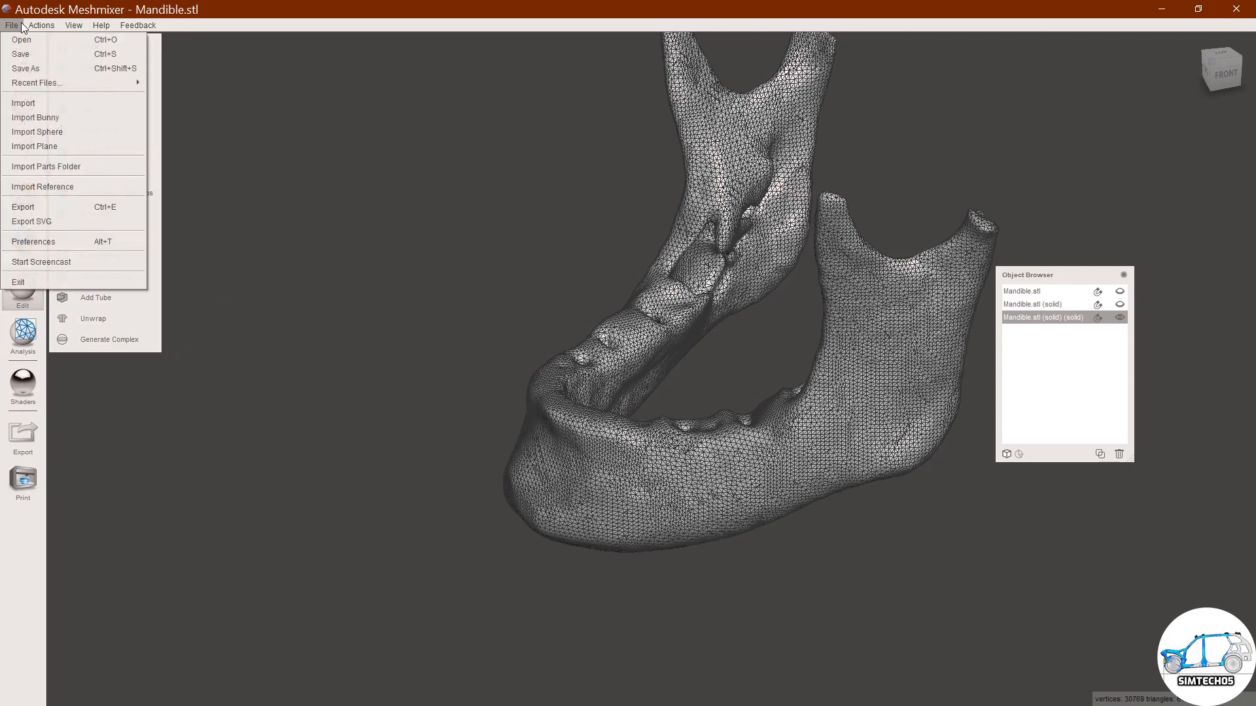
{"action": "left_click", "coordinate": [38, 72]}
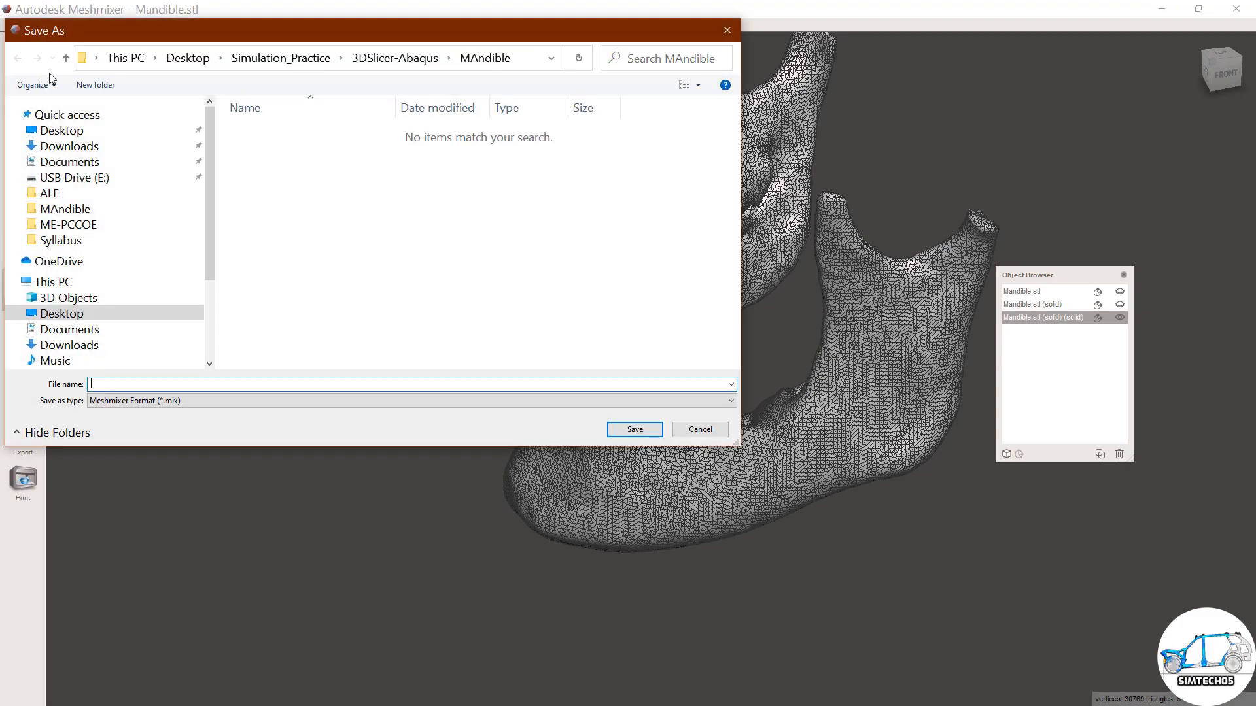
{"action": "left_click", "coordinate": [394, 59]}
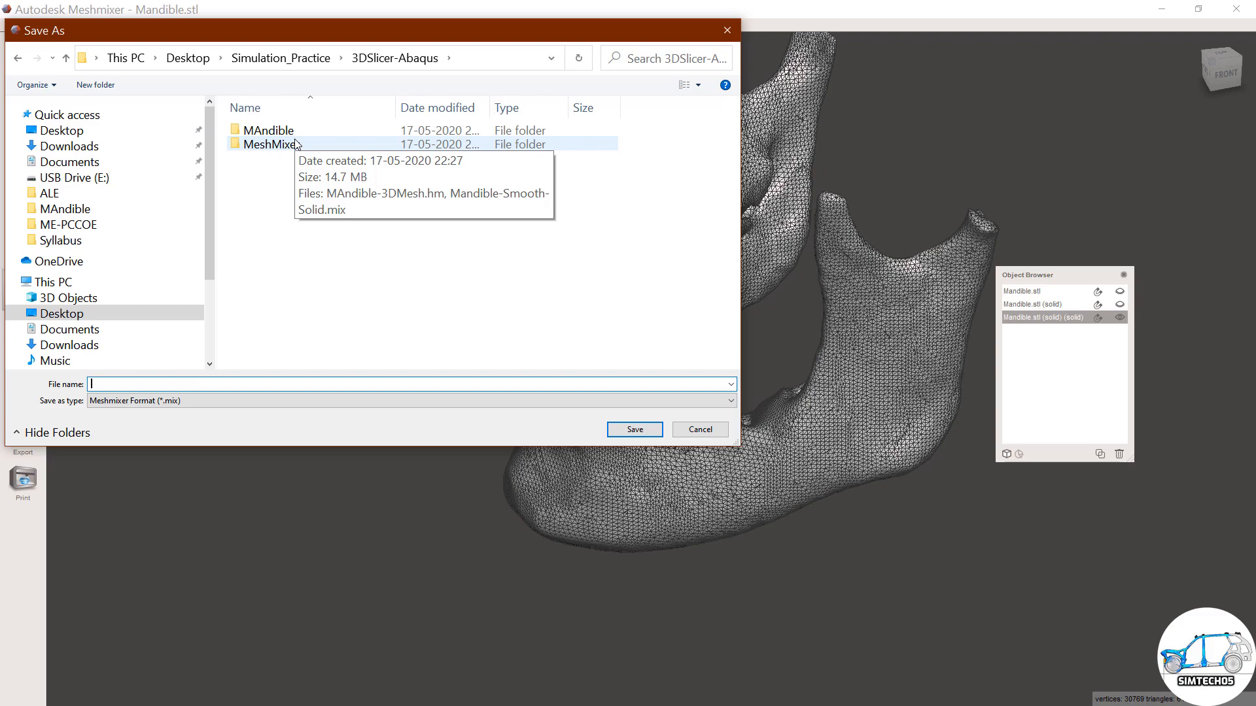
{"action": "double_click", "coordinate": [296, 145]}
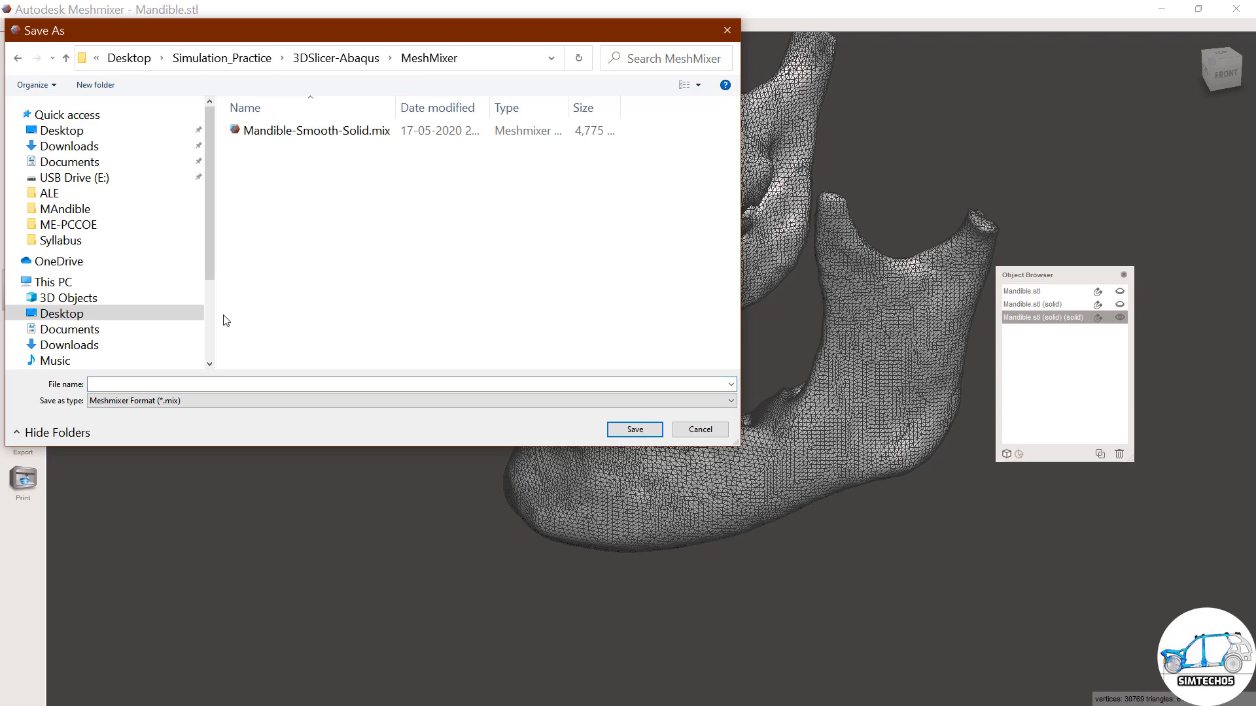
{"action": "left_click", "coordinate": [333, 135]}
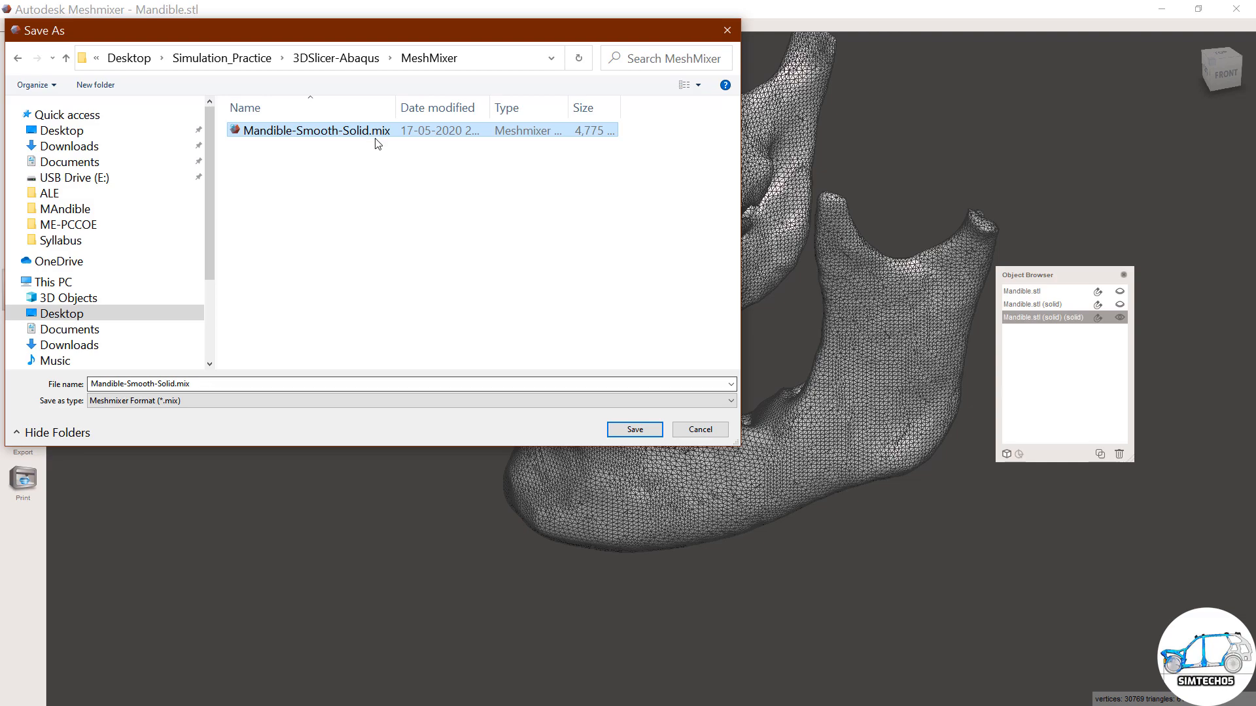
{"action": "left_click", "coordinate": [178, 383]}
{"action": "left_click", "coordinate": [175, 383]}
{"action": "left_click", "coordinate": [175, 383]}
{"action": "type", "text": "1"}
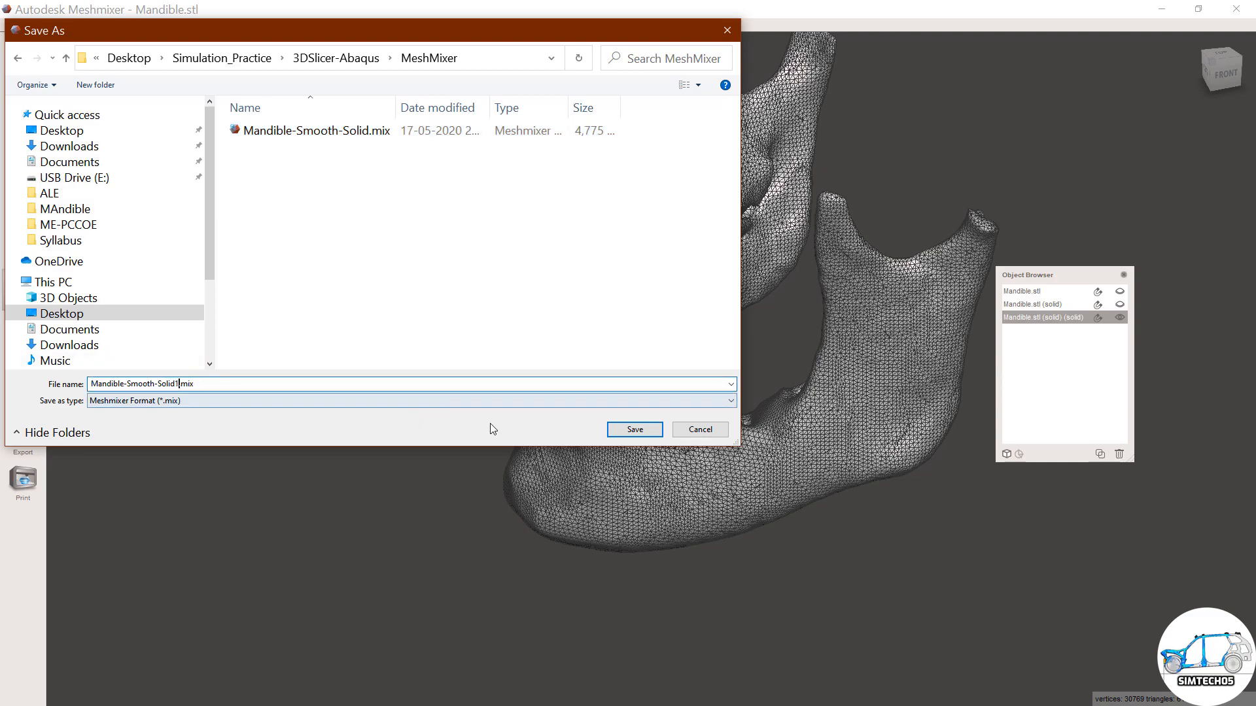
{"action": "left_click", "coordinate": [653, 429]}
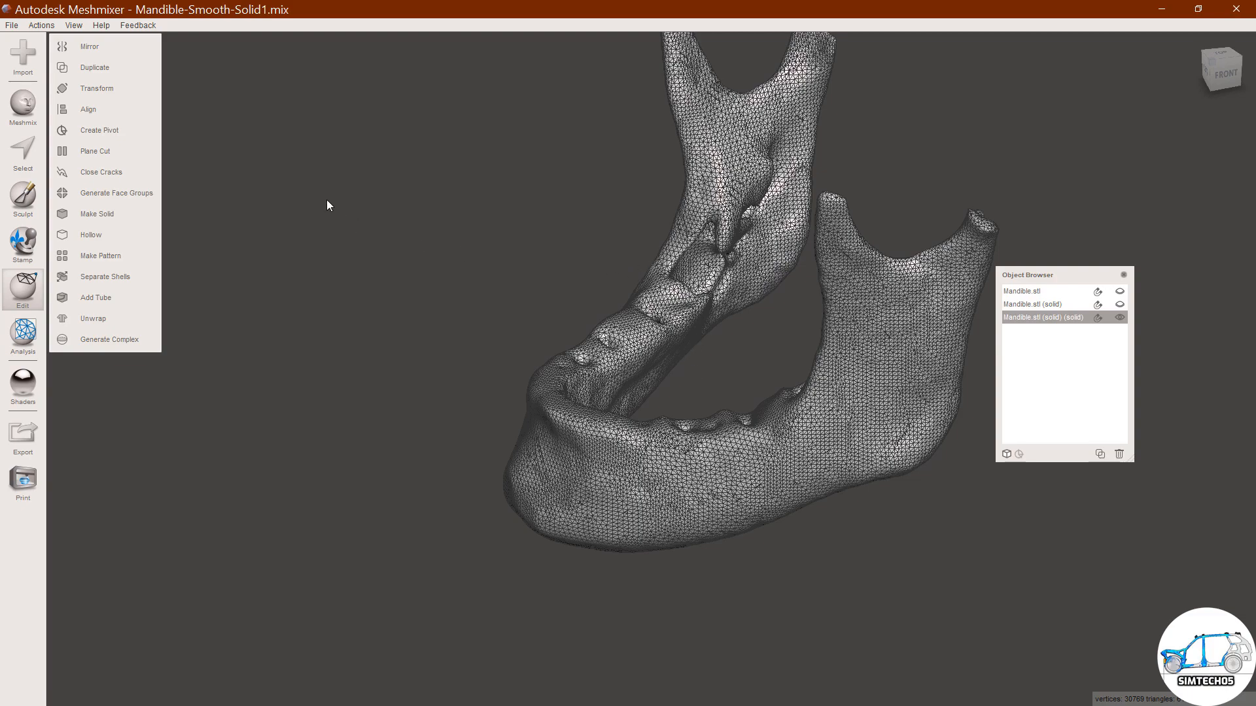
Select the entire mandible mesh and start a Remesh on it.
{"action": "right_click_drag", "start_coordinate": [655, 355], "coordinate": [681, 344]}
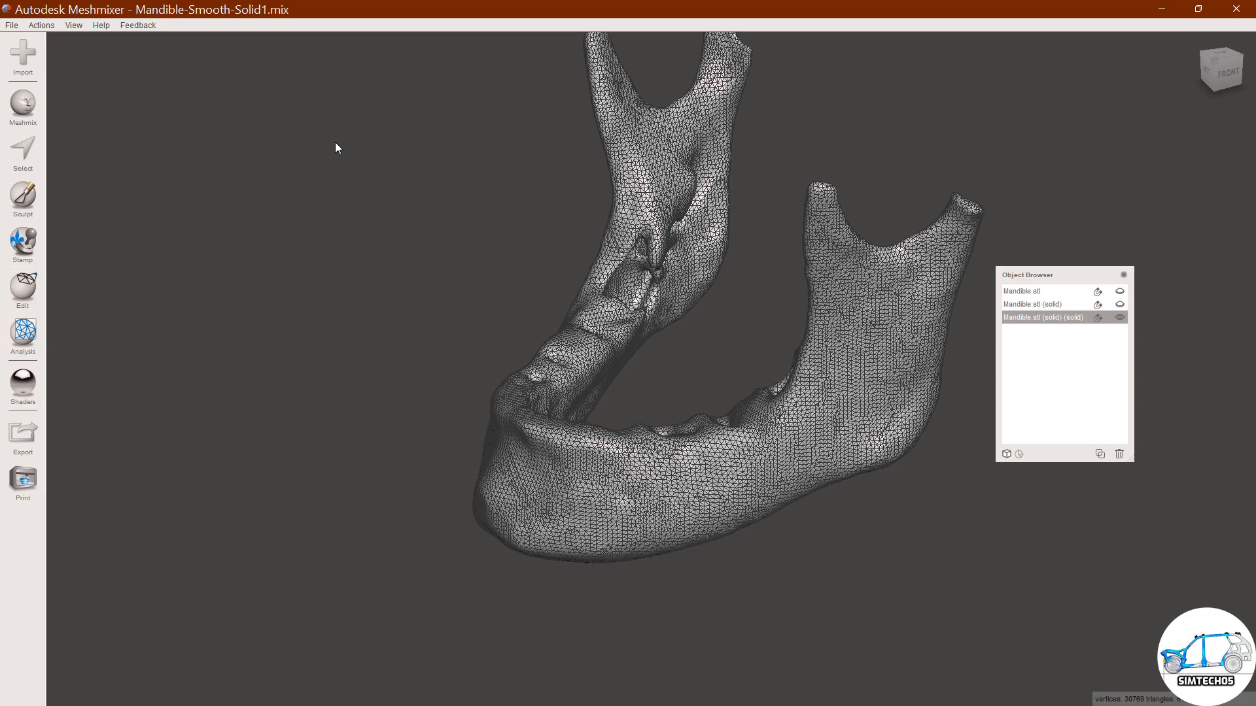
{"action": "key", "text": "ctrl+a"}
{"action": "mouse_move", "coordinate": [116, 58]}
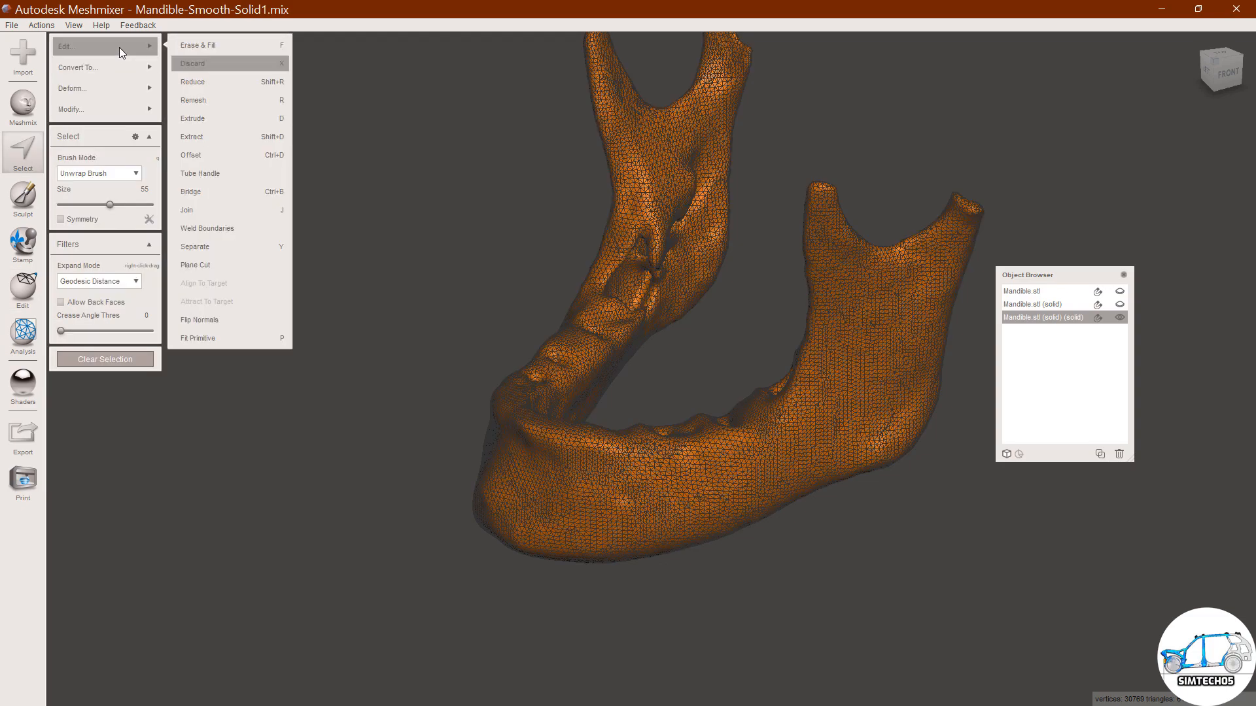
{"action": "left_click", "coordinate": [209, 98]}
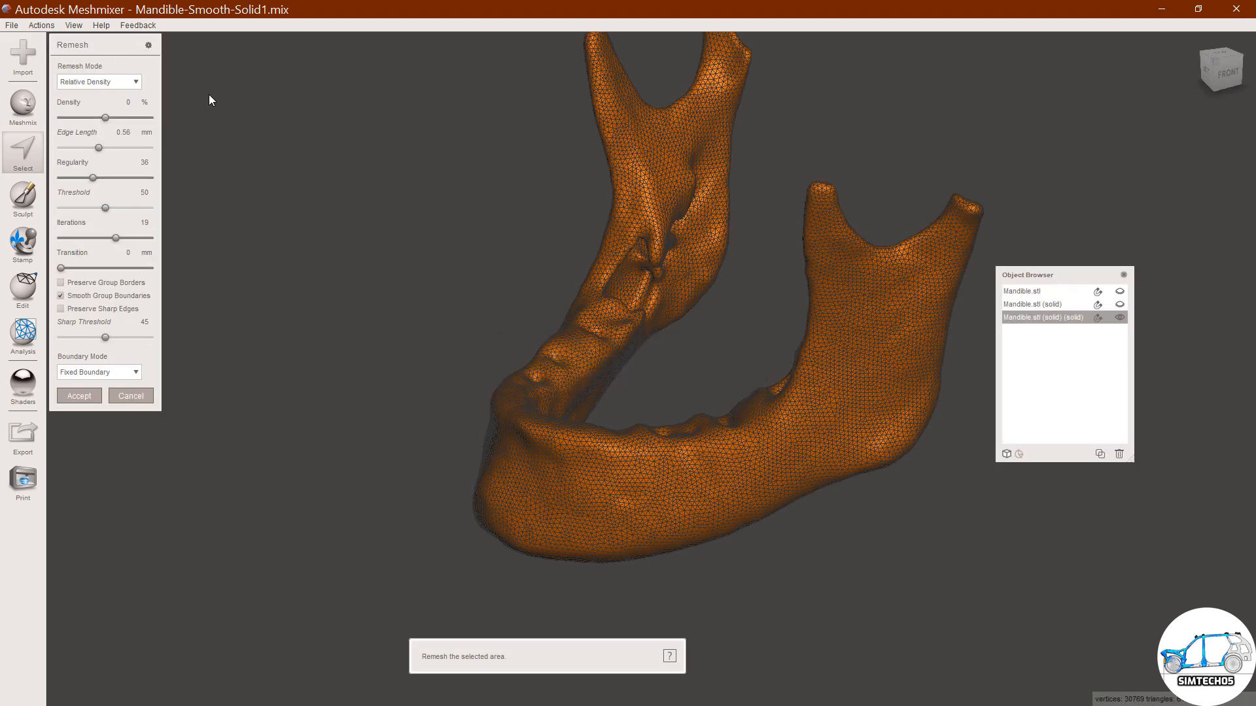
{"action": "right_click_drag", "start_coordinate": [741, 333], "coordinate": [770, 322]}
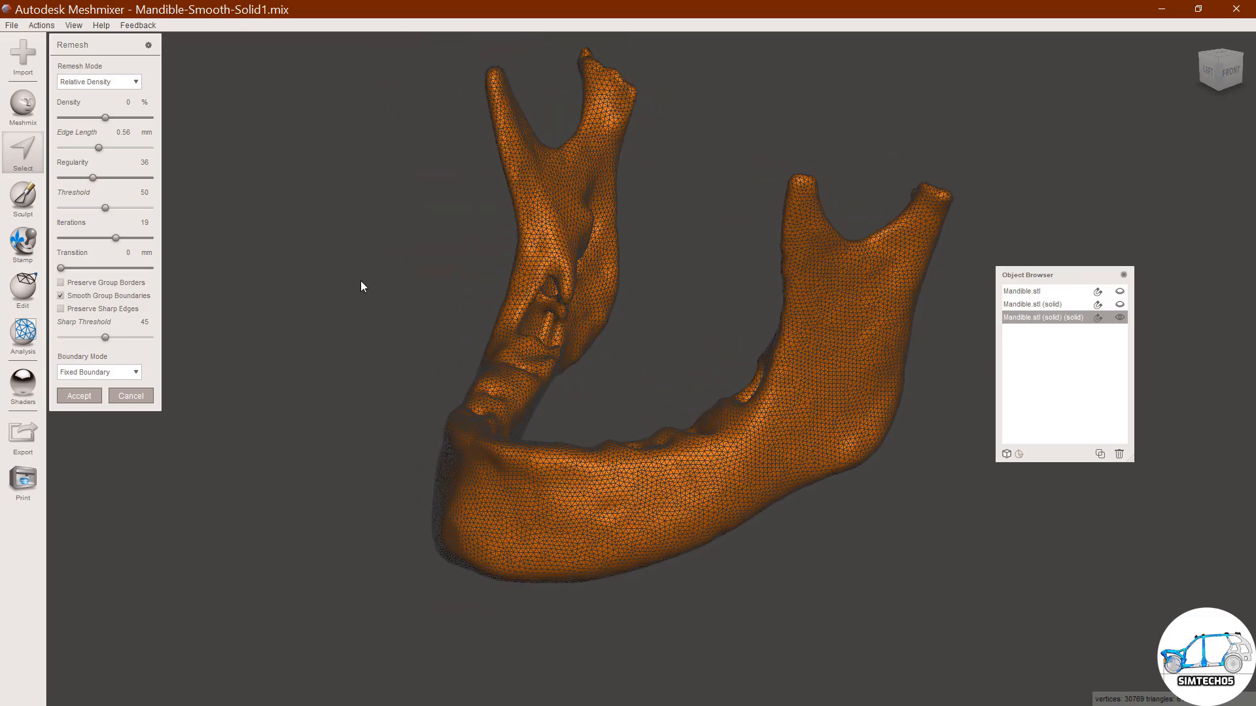
Try coarser relative remesh densities of -11 % and -31 %, and examine the area behind the tooth sockets up close.
{"action": "left_click", "coordinate": [106, 119]}
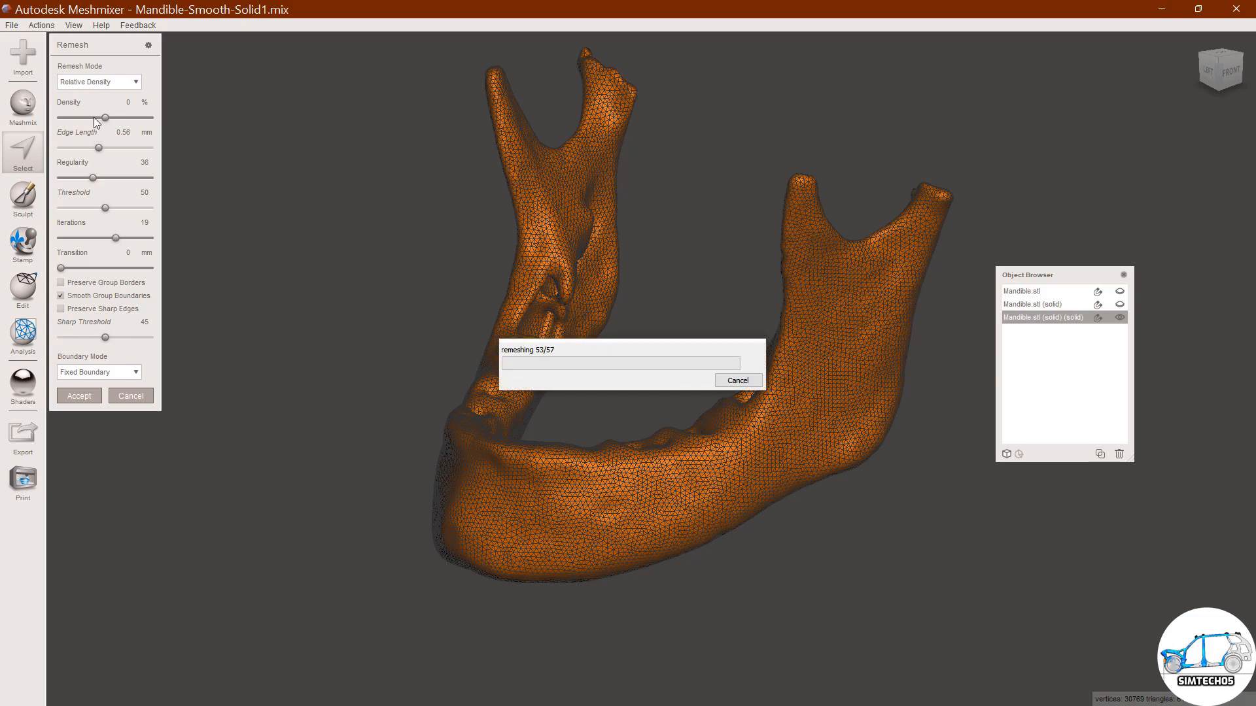
{"action": "left_click", "coordinate": [94, 118]}
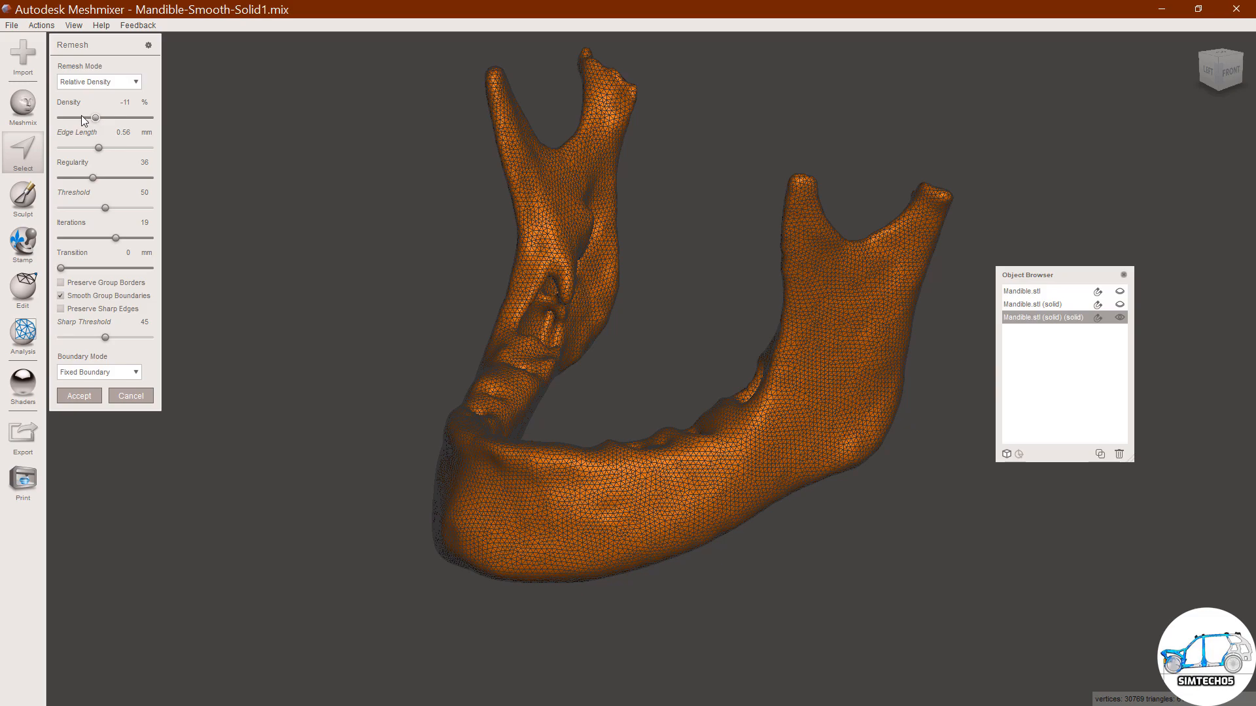
{"action": "left_click", "coordinate": [78, 118]}
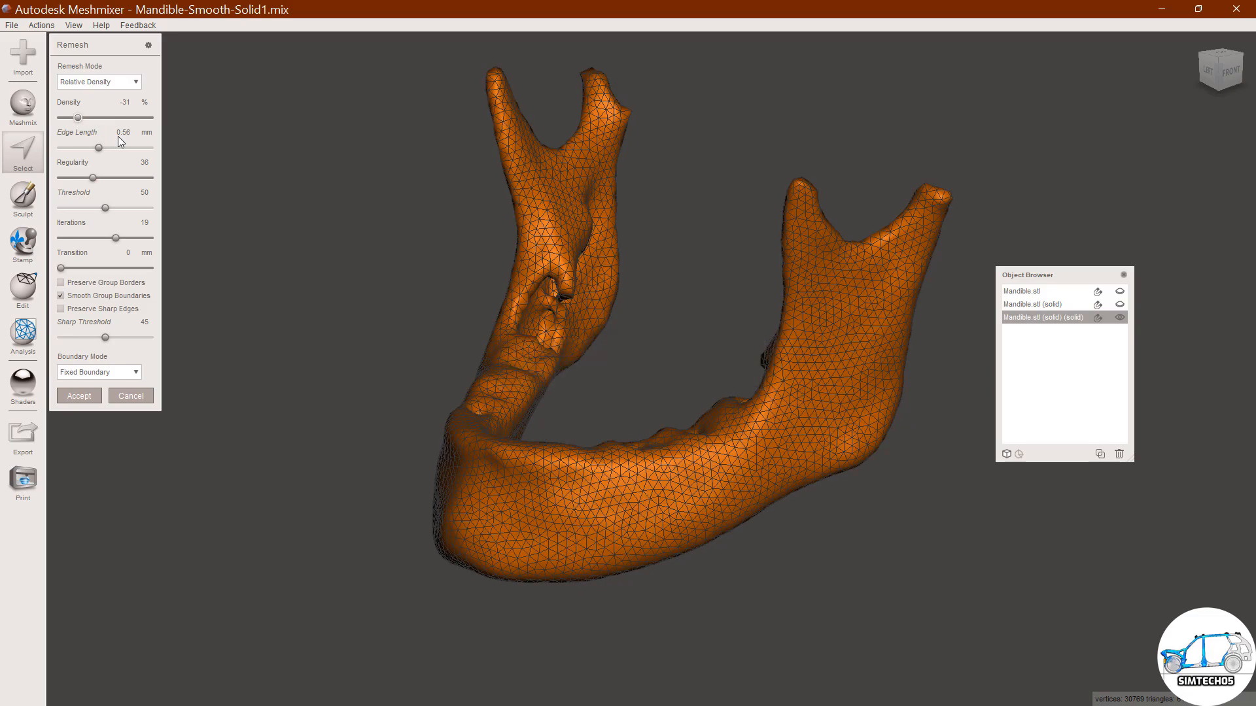
{"action": "right_click_drag", "start_coordinate": [618, 344], "coordinate": [983, 293]}
{"action": "scroll", "coordinate": [532, 429], "scroll_direction": "up", "scroll_amount": 5}
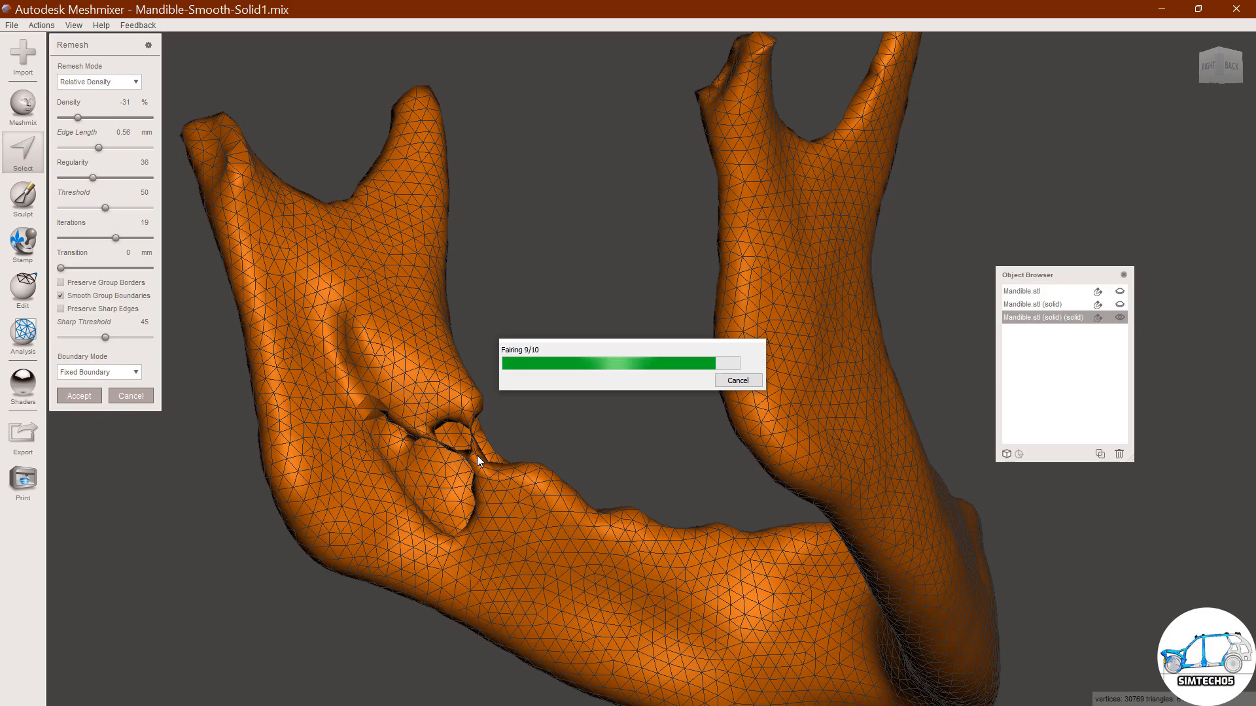
Set the relative remesh density to 2 %, check the mandible from both sides and accept the remesh.
{"action": "right_click_drag", "start_coordinate": [511, 458], "coordinate": [452, 472]}
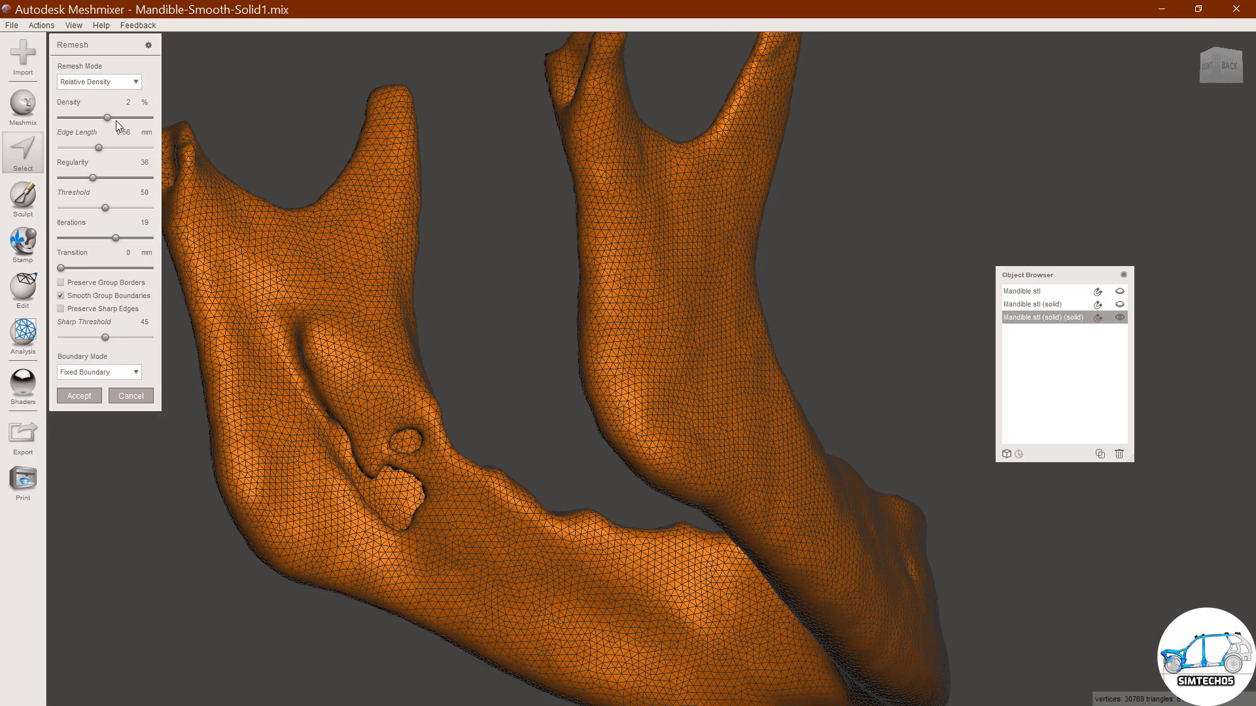
{"action": "right_click_drag", "start_coordinate": [401, 451], "coordinate": [680, 500]}
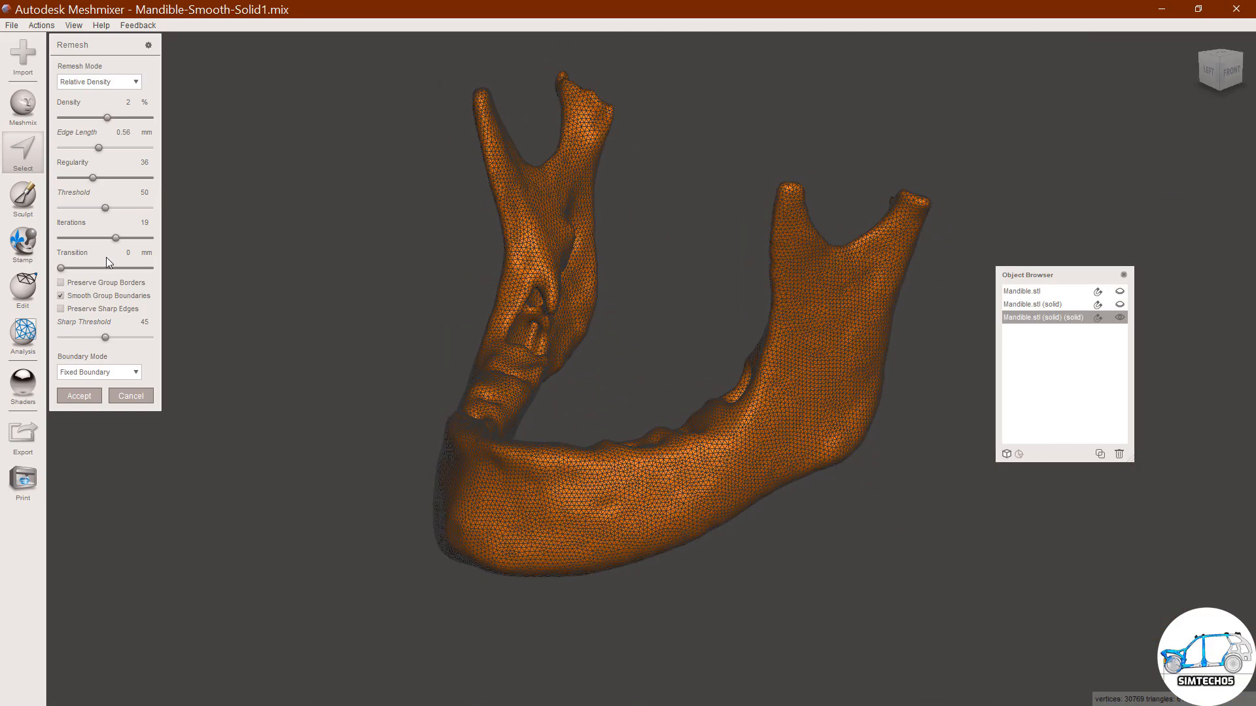
{"action": "left_click", "coordinate": [79, 396]}
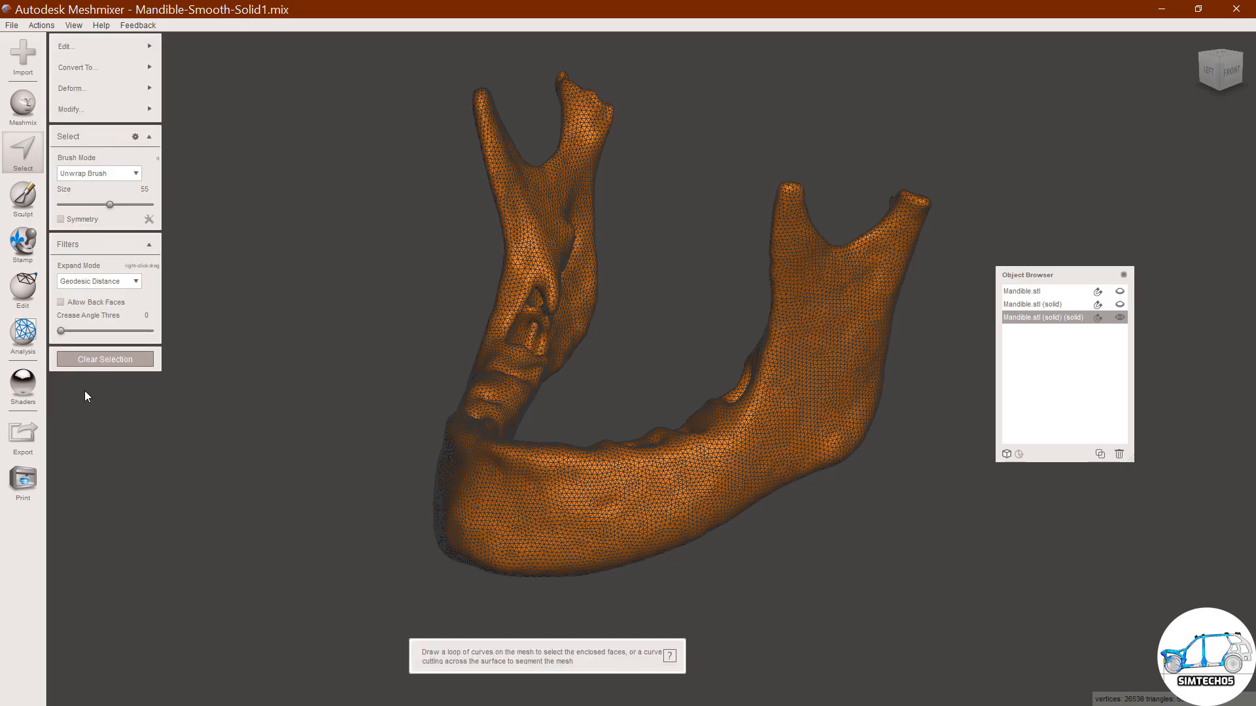
Save the project and export the remeshed mandible in STL ASCII format, overwriting Mandible-Smooth-Solid2.stl in the MAndible folder.
{"action": "left_click", "coordinate": [12, 25]}
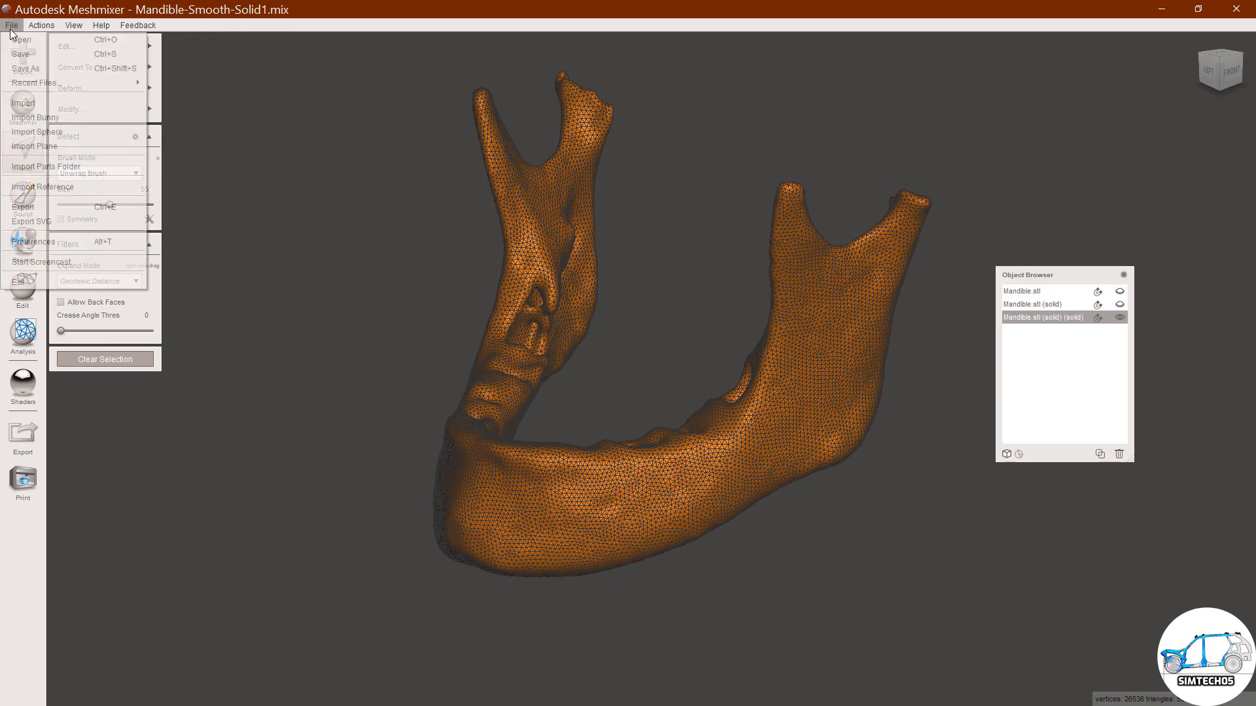
{"action": "left_click", "coordinate": [32, 53]}
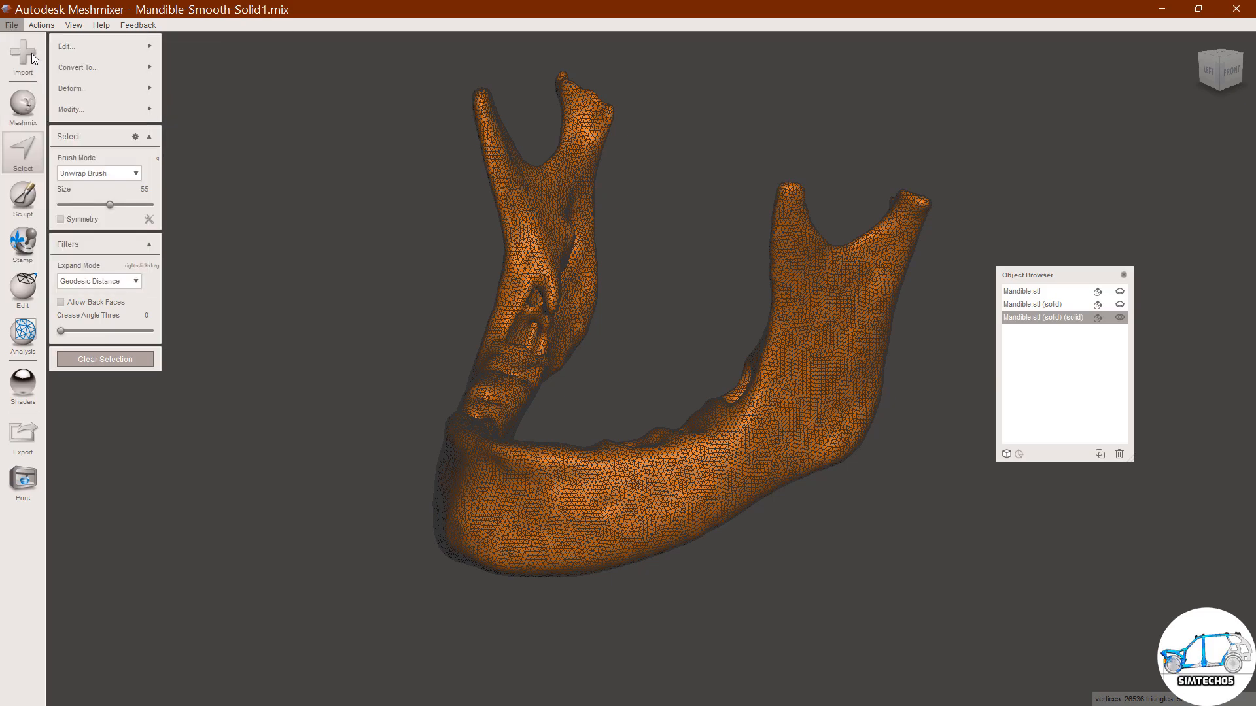
{"action": "left_click", "coordinate": [12, 25]}
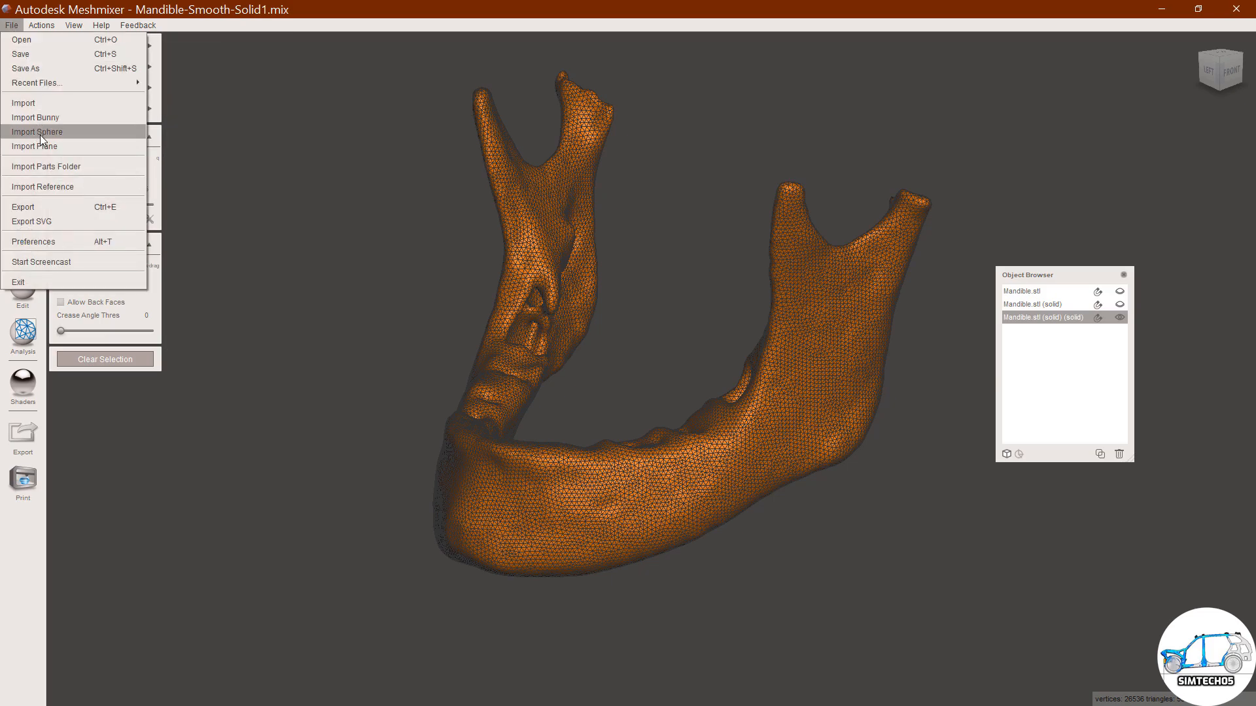
{"action": "left_click", "coordinate": [48, 203]}
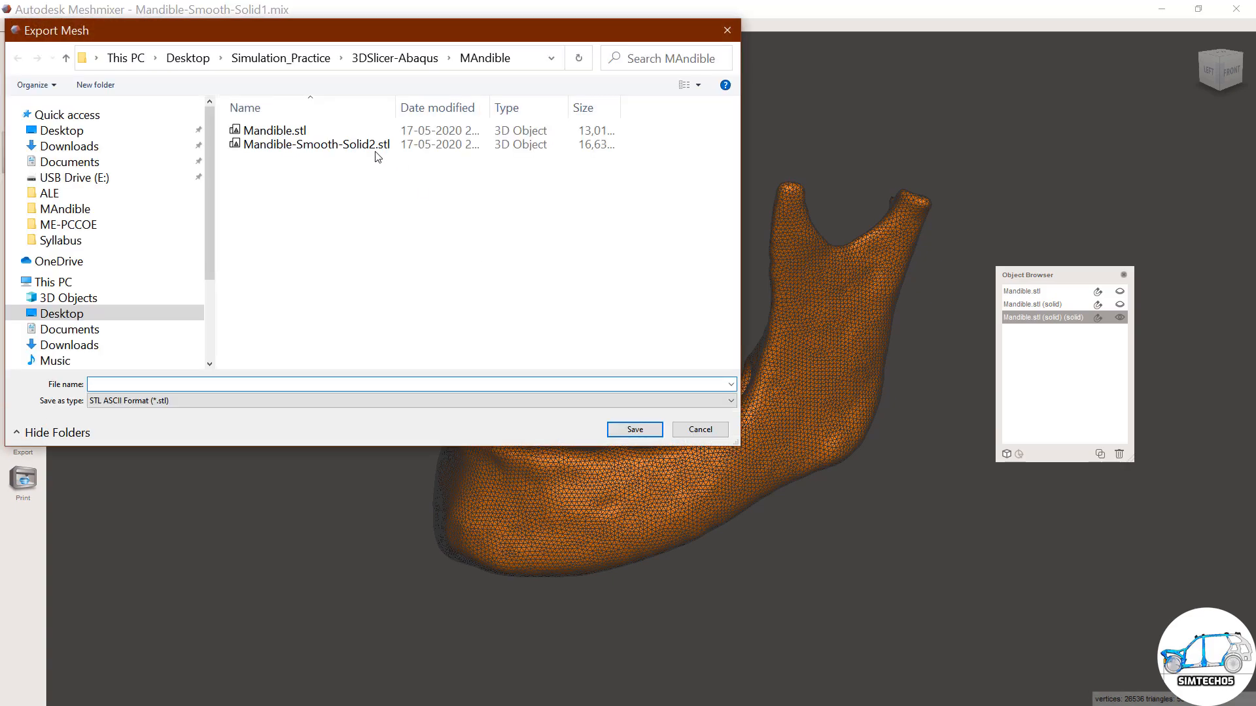
{"action": "left_click", "coordinate": [367, 145]}
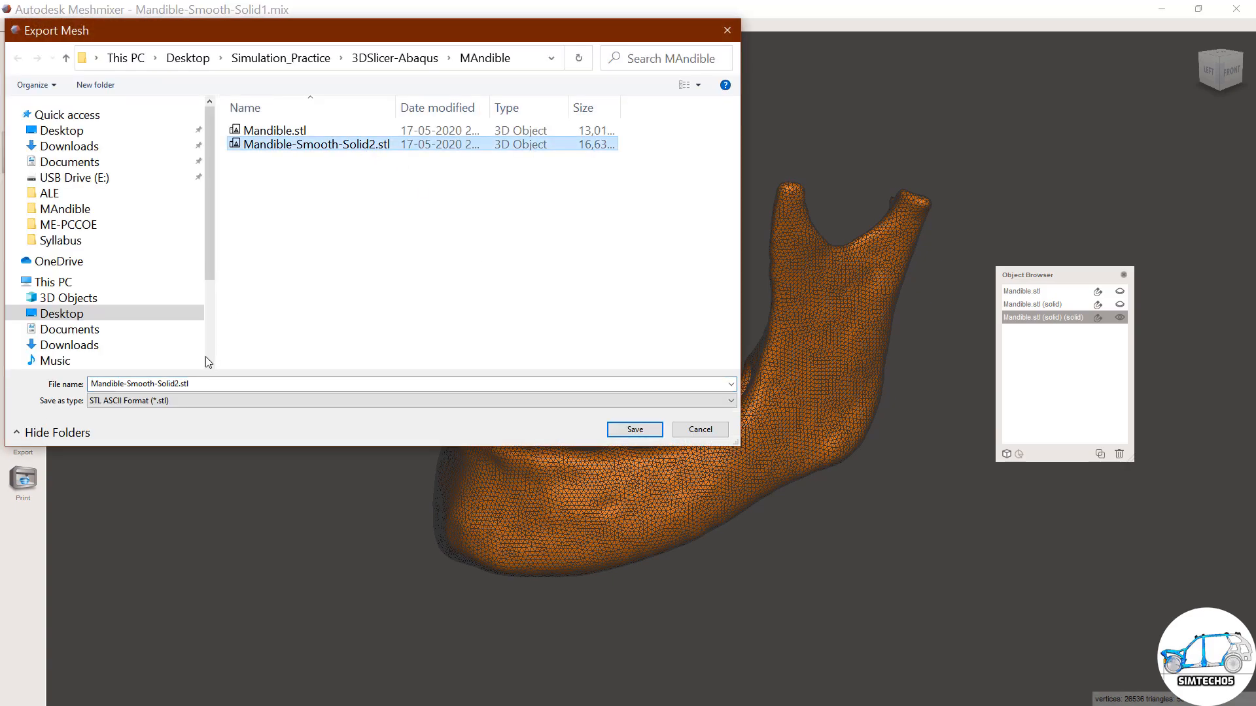
{"action": "left_click", "coordinate": [178, 384]}
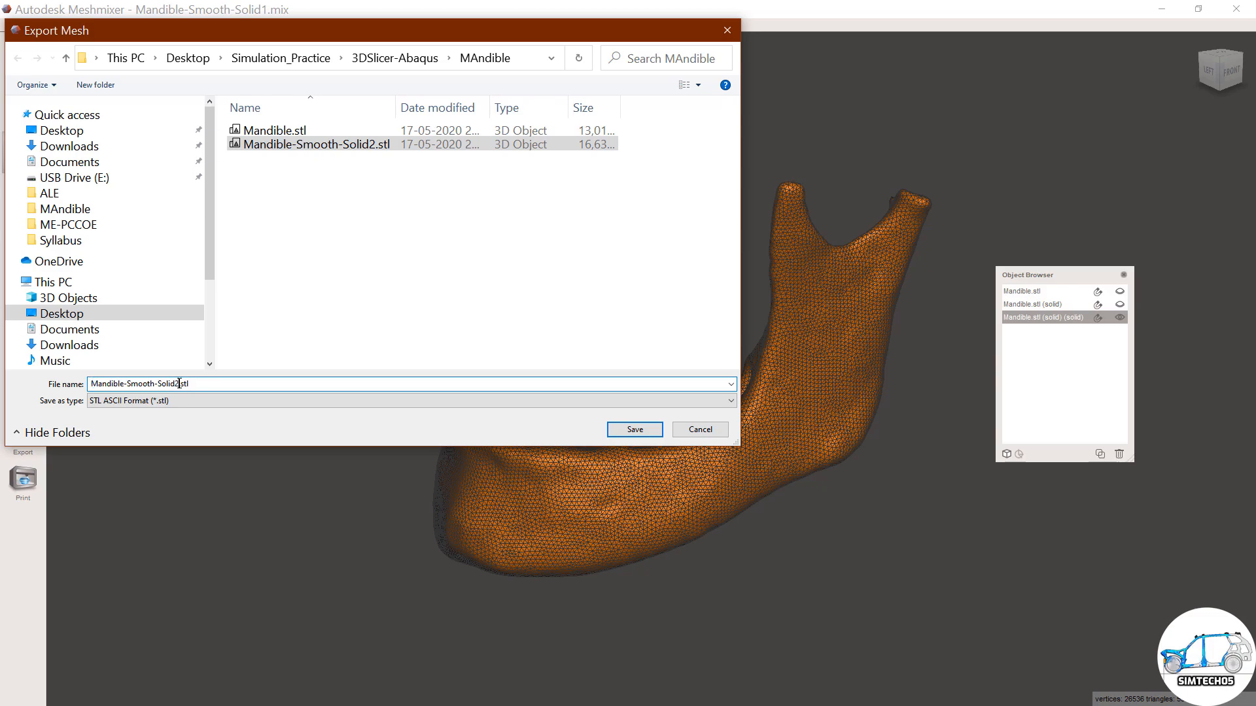
{"action": "left_click", "coordinate": [634, 429]}
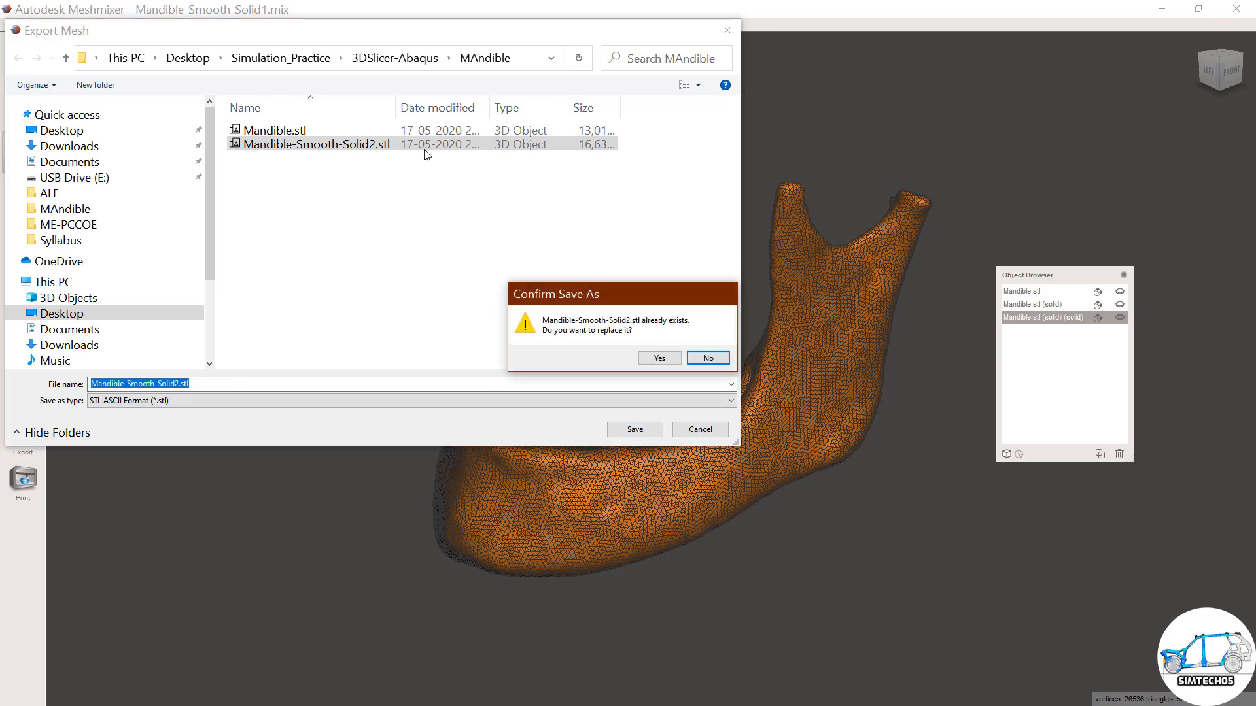
{"action": "left_click", "coordinate": [658, 357]}
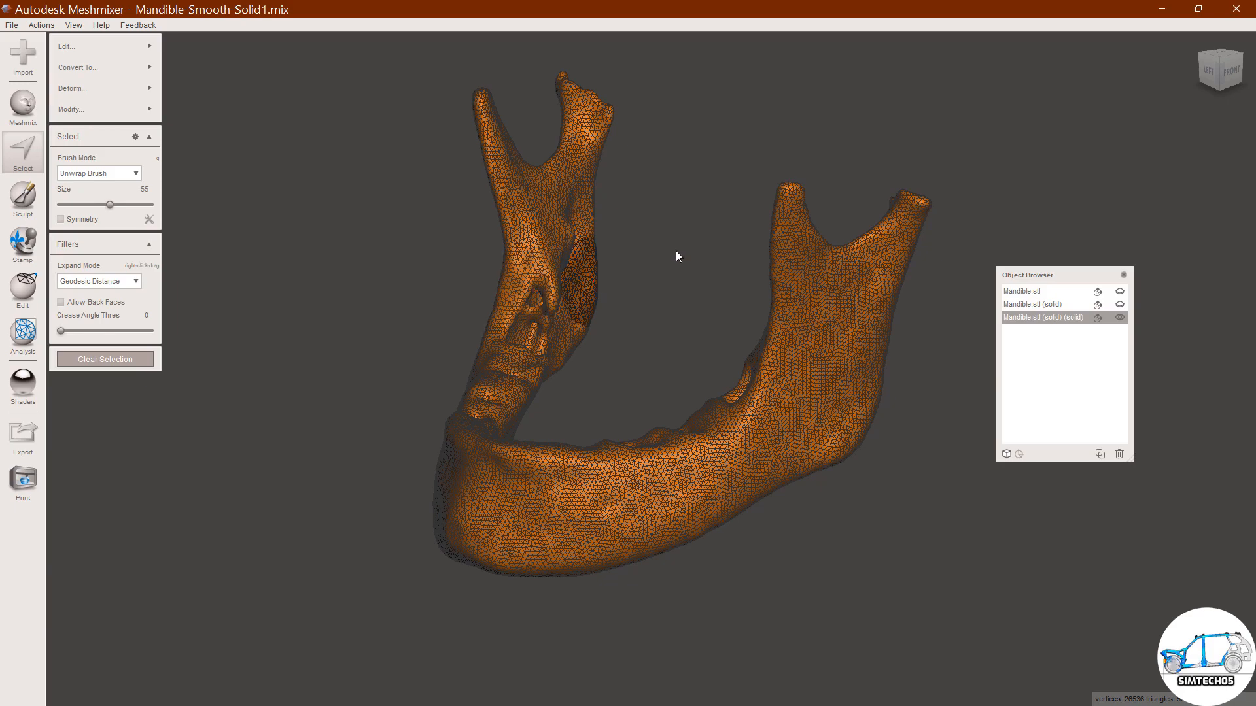
Switch to HyperMesh and import Mandible-Smooth-Solid2.stl from the MAndible folder with the file type Stl.
{"action": "left_click_drag", "start_coordinate": [709, 179], "coordinate": [1193, 31]}
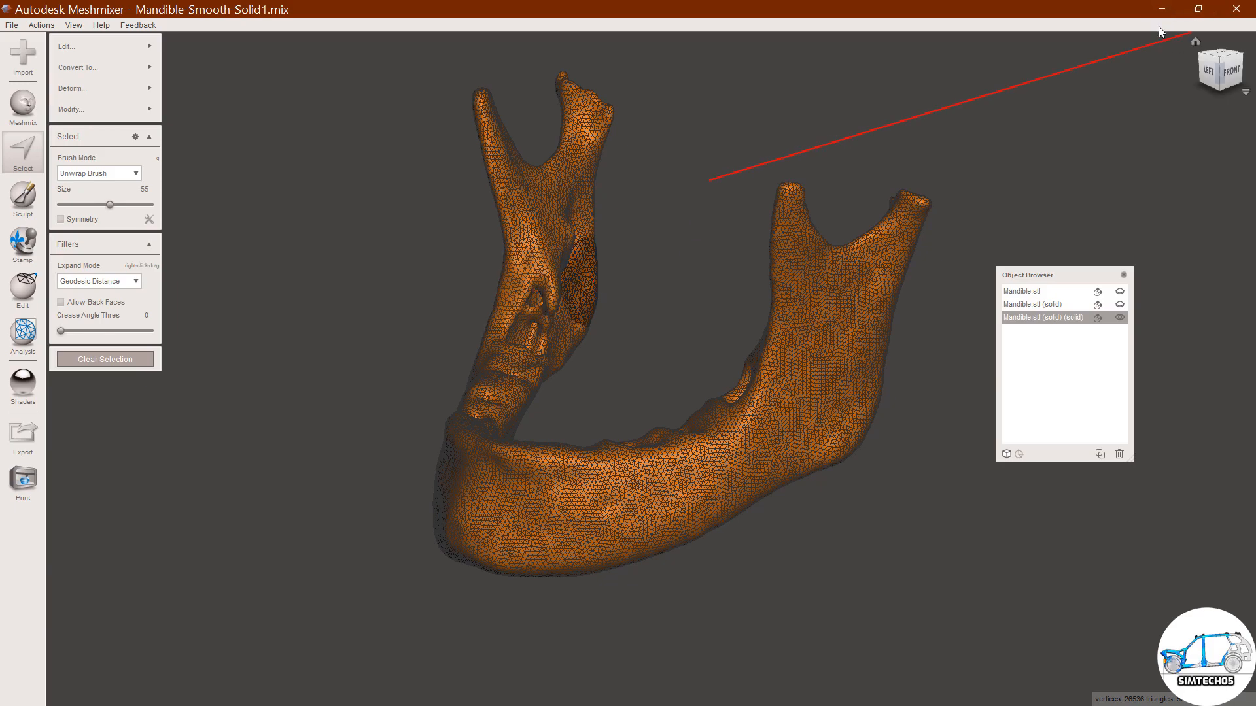
{"action": "key", "text": "Escape"}
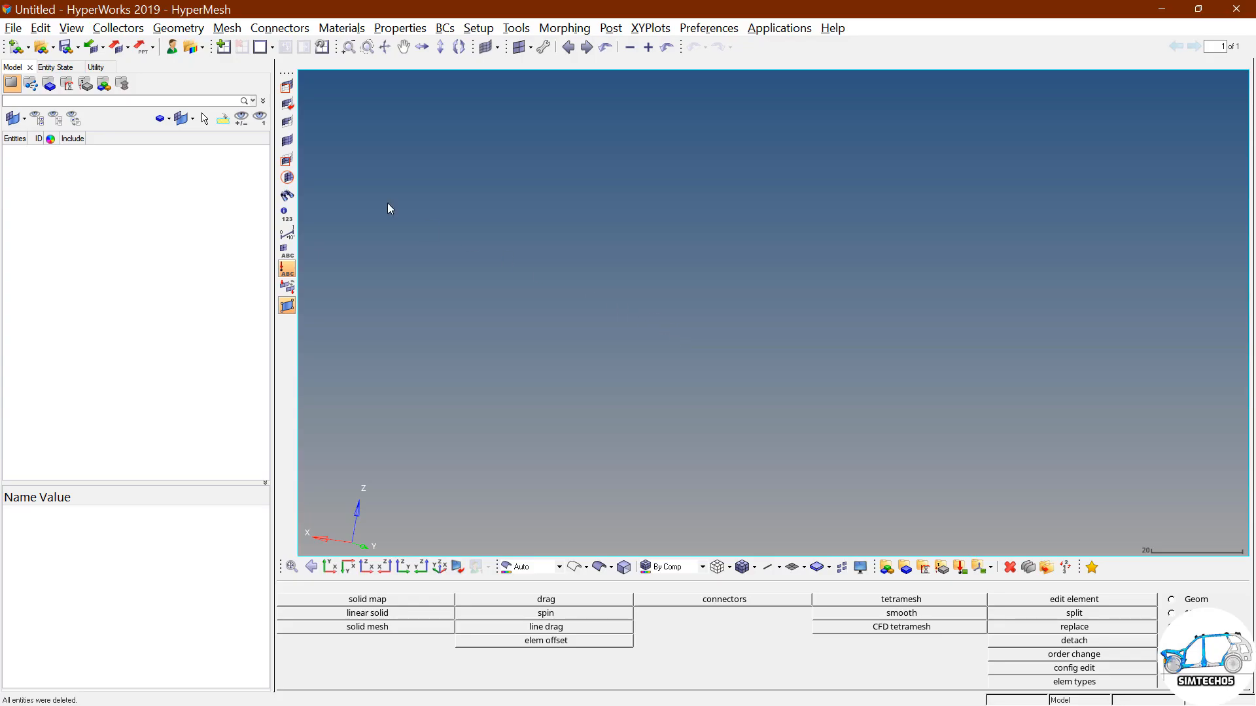
{"action": "left_click", "coordinate": [93, 47]}
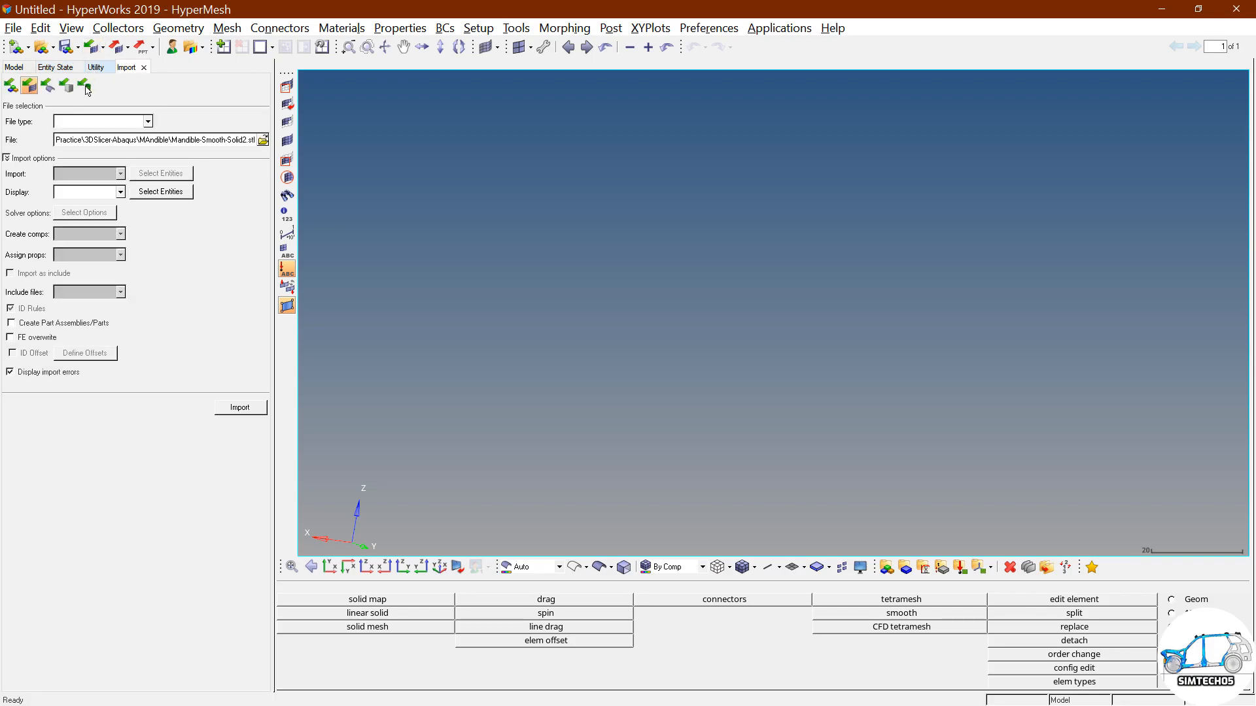
{"action": "left_click", "coordinate": [112, 123]}
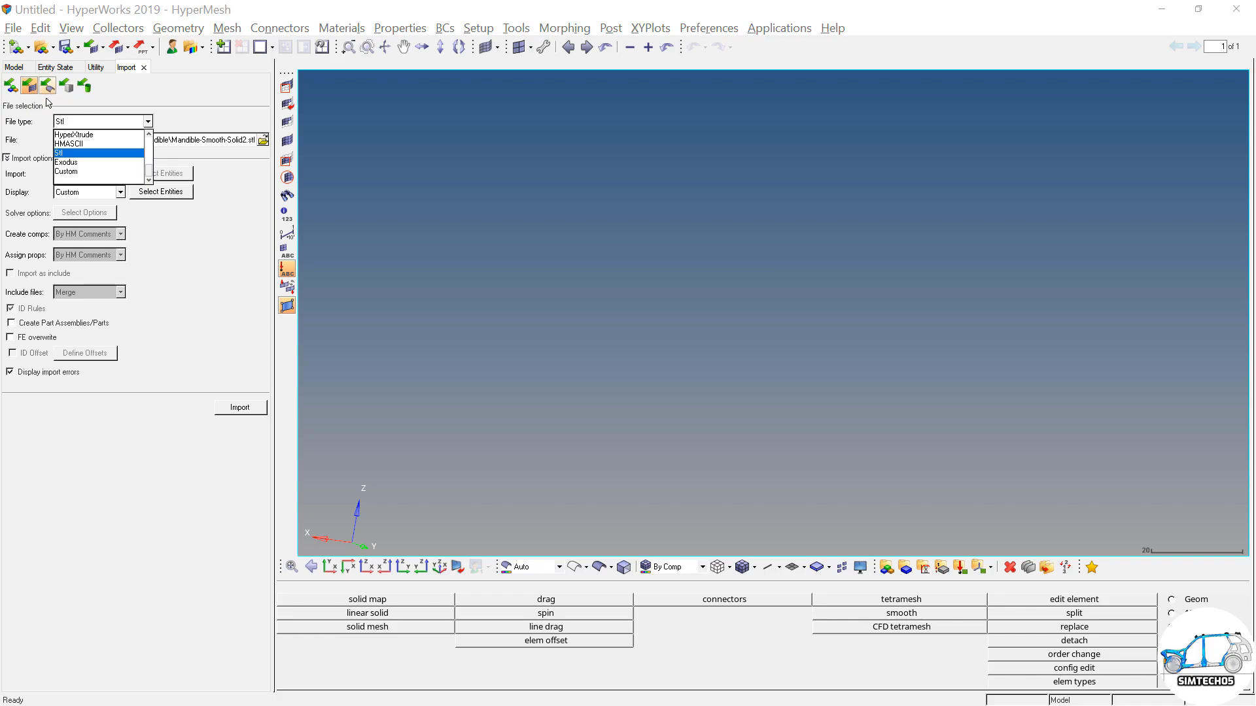
{"action": "left_click", "coordinate": [69, 153]}
{"action": "left_click", "coordinate": [263, 140]}
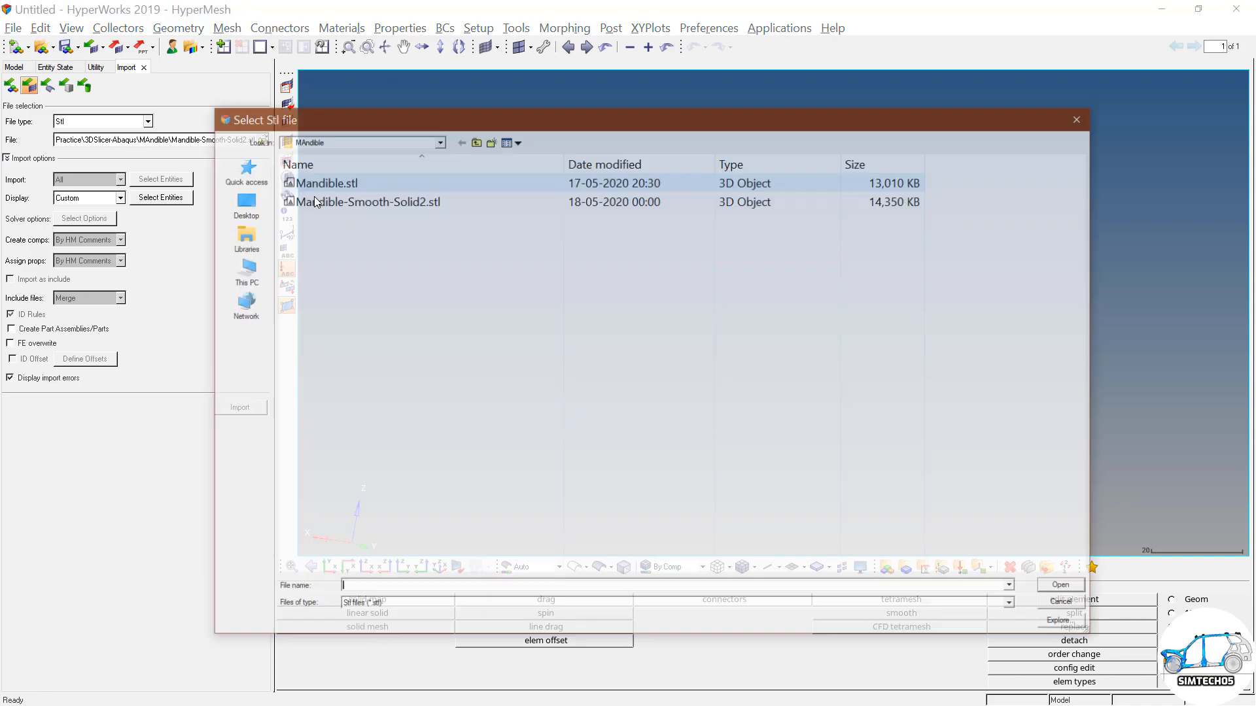
{"action": "left_click", "coordinate": [366, 201]}
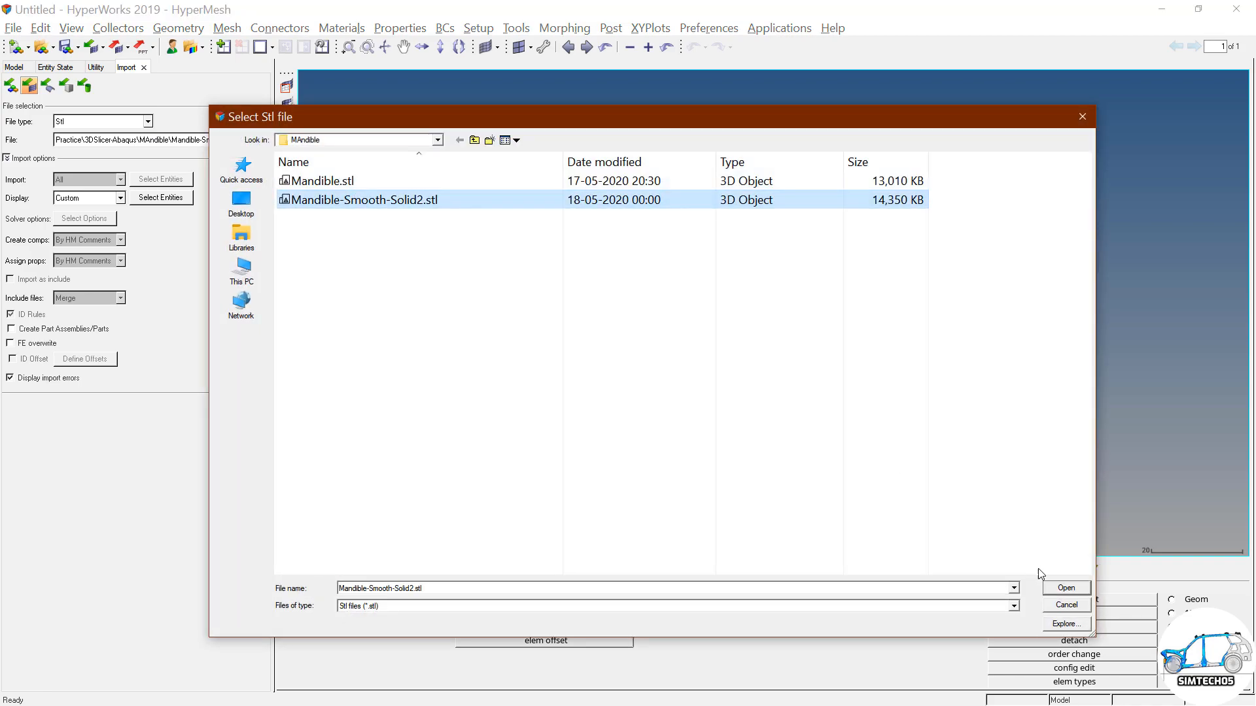
{"action": "left_click", "coordinate": [1070, 591]}
{"action": "left_click", "coordinate": [241, 407]}
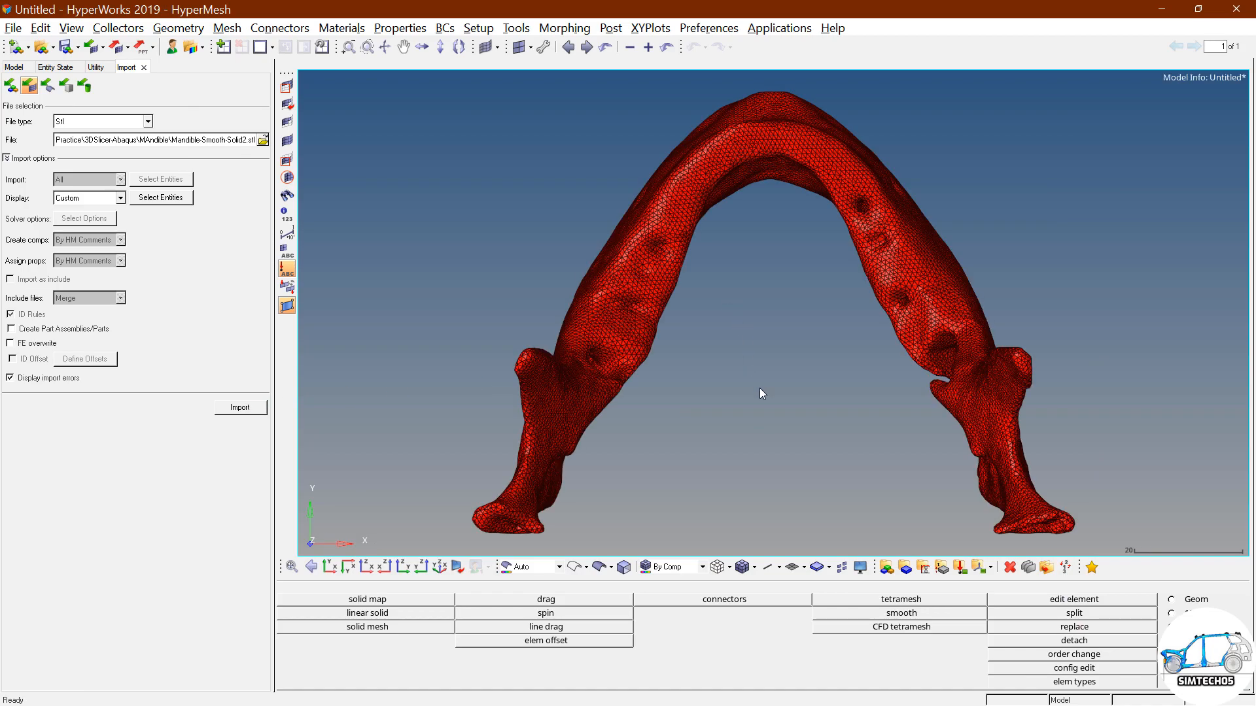
Examine the imported mandible mesh from an oblique angle and return to the XY plane view.
{"action": "left_click_drag", "start_coordinate": [803, 411], "coordinate": [876, 256], "text": "ctrl"}
{"action": "scroll", "coordinate": [806, 256], "scroll_direction": "down", "scroll_amount": 1}
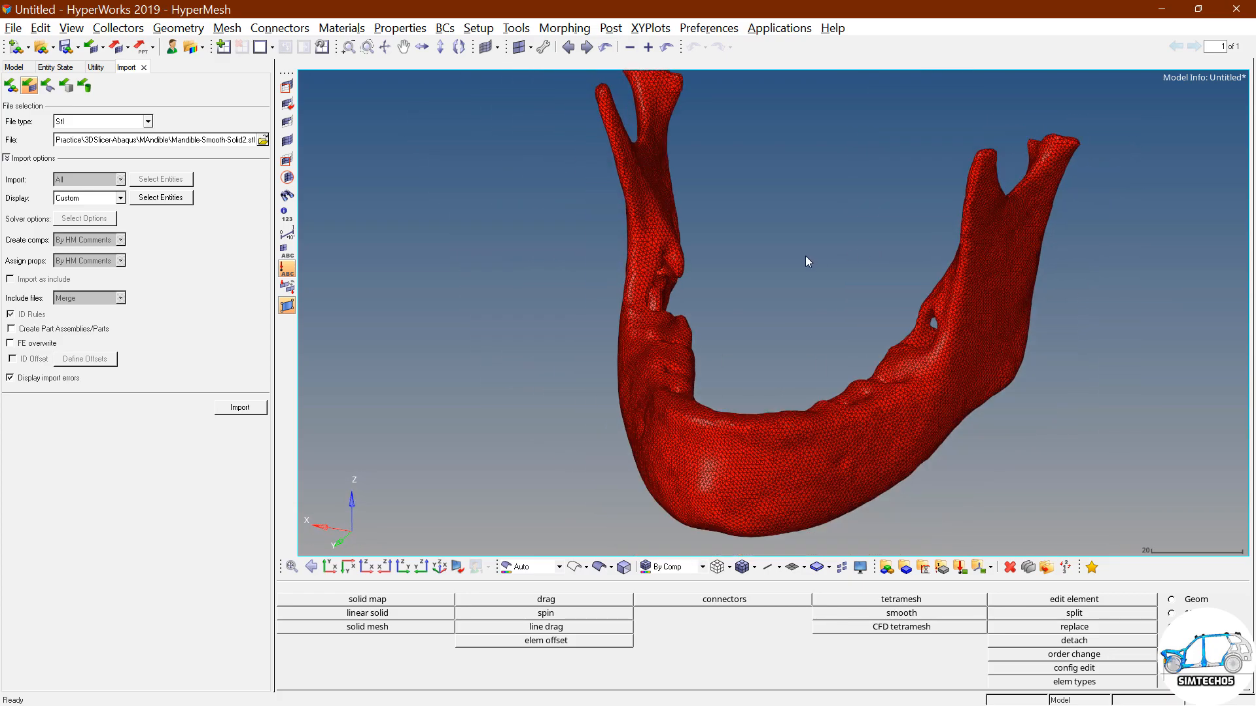
{"action": "left_click", "coordinate": [335, 563]}
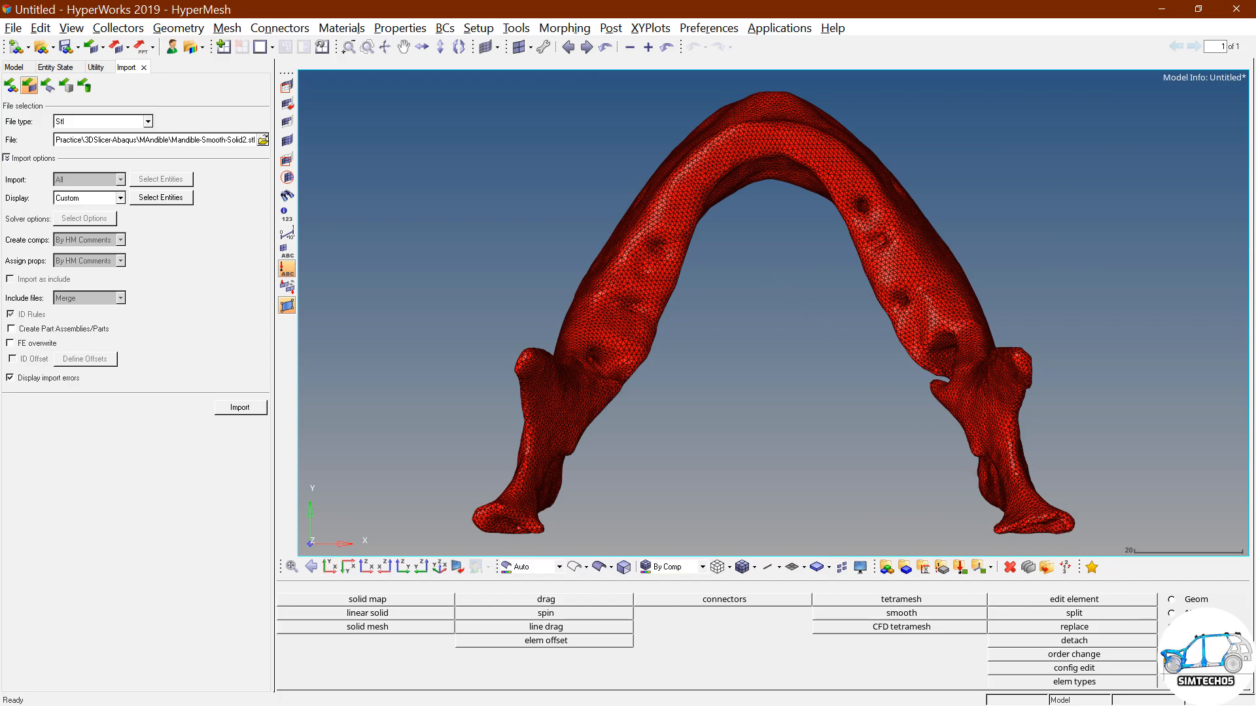
Tetramesh the whole mandible from its fixed tria elements, using Simple Pyramid and create per-volume comps.
{"action": "left_click", "coordinate": [917, 601]}
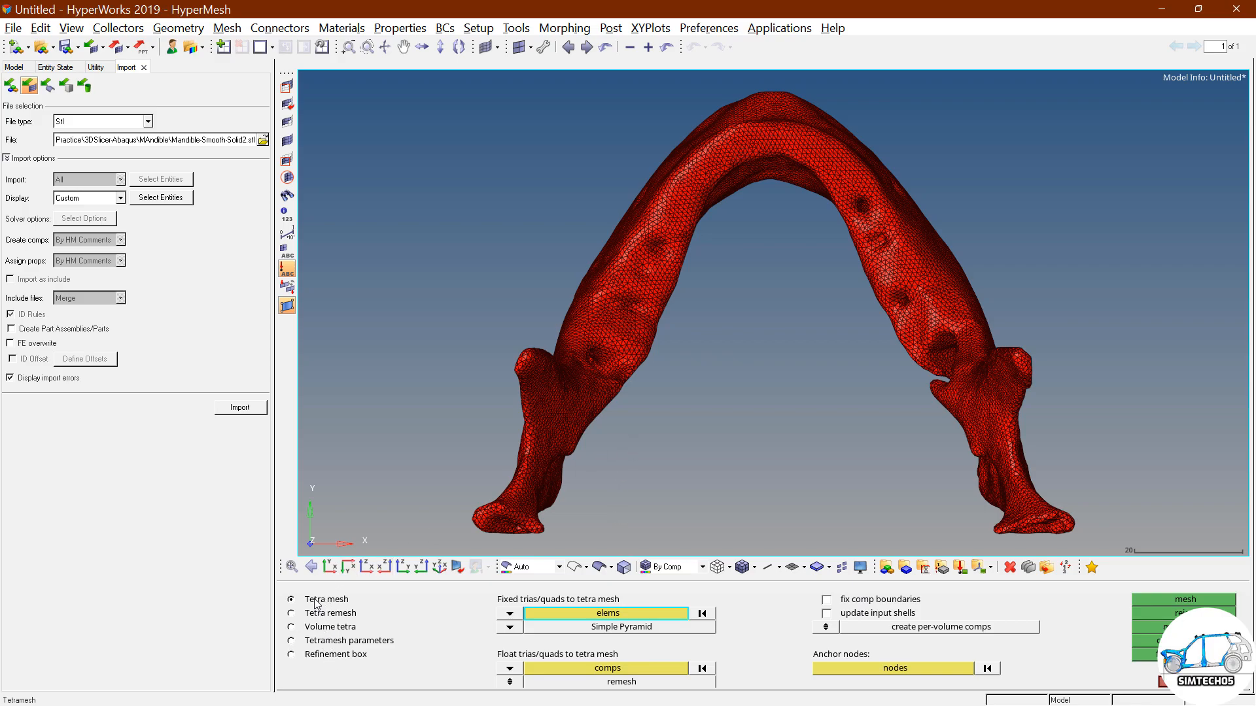
{"action": "left_click", "coordinate": [509, 613]}
{"action": "left_click", "coordinate": [491, 627]}
{"action": "left_click", "coordinate": [515, 613]}
{"action": "left_click", "coordinate": [504, 614]}
{"action": "scroll", "coordinate": [667, 376], "scroll_direction": "down", "scroll_amount": 5, "text": "ctrl"}
{"action": "left_click_drag", "start_coordinate": [524, 214], "coordinate": [1026, 547], "text": "shift"}
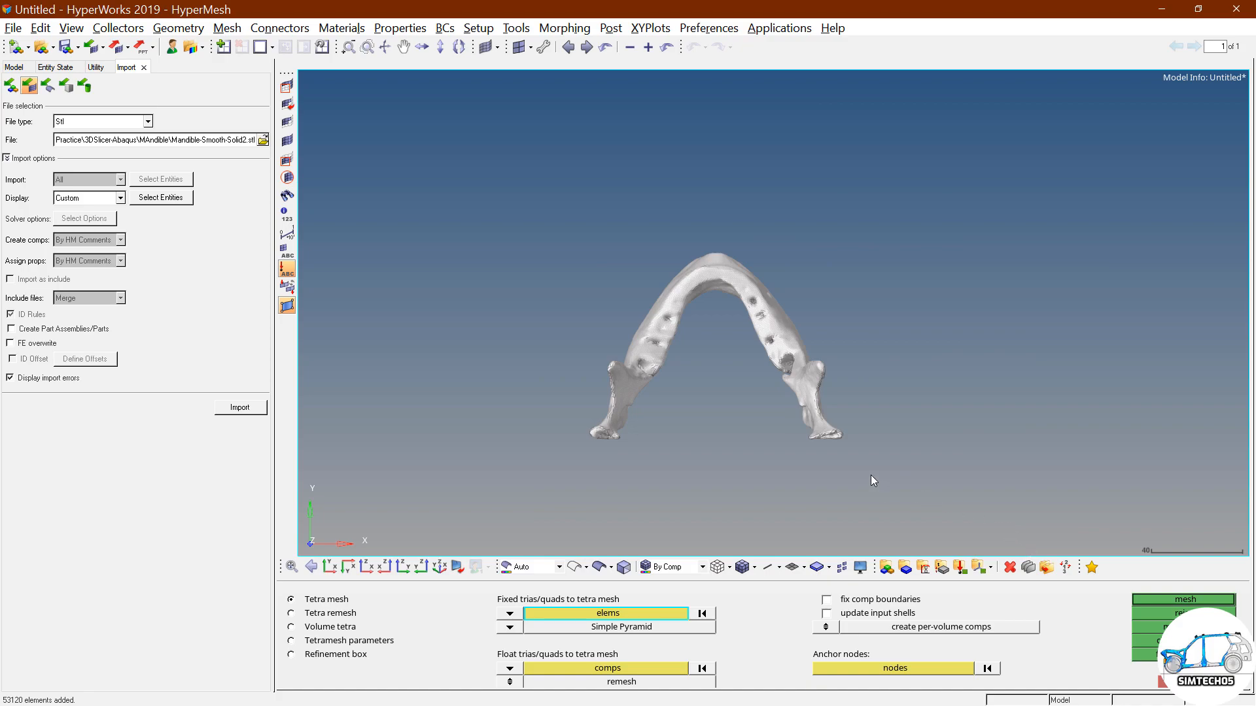
{"action": "scroll", "coordinate": [654, 296], "scroll_direction": "up", "scroll_amount": 2, "text": "ctrl"}
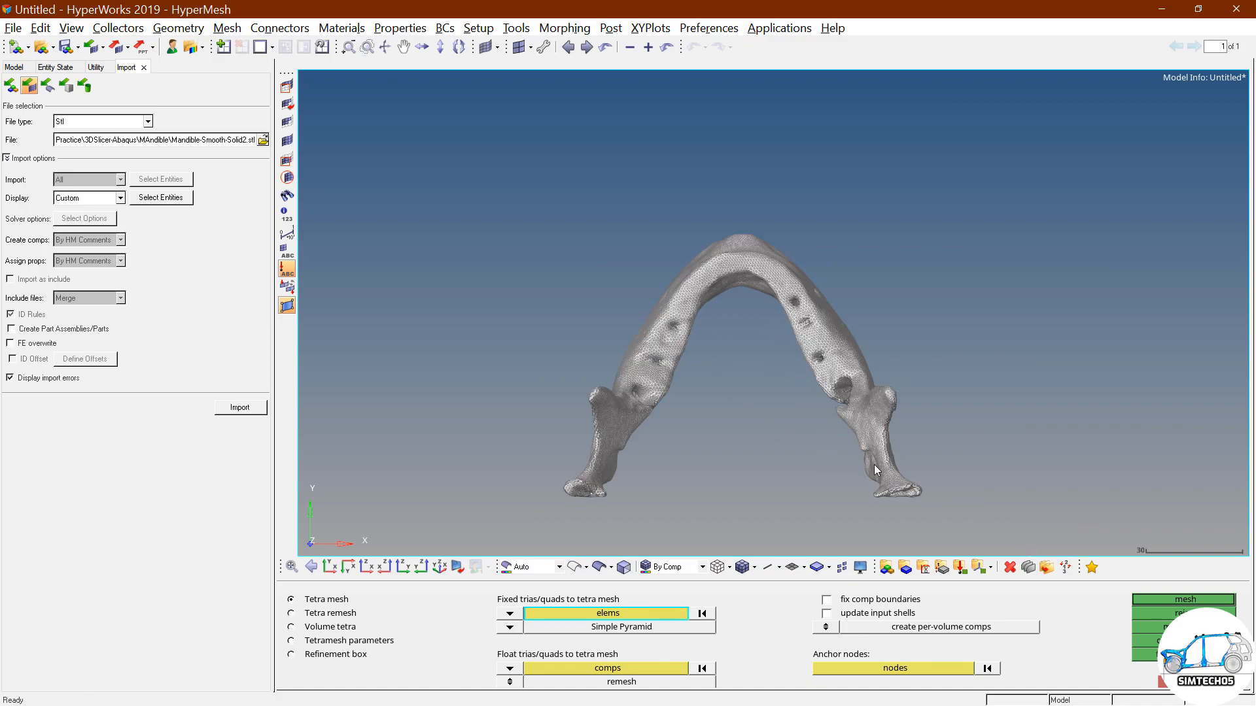
{"action": "scroll", "coordinate": [874, 464], "scroll_direction": "up", "scroll_amount": 6, "text": "ctrl"}
{"action": "key", "text": "f"}
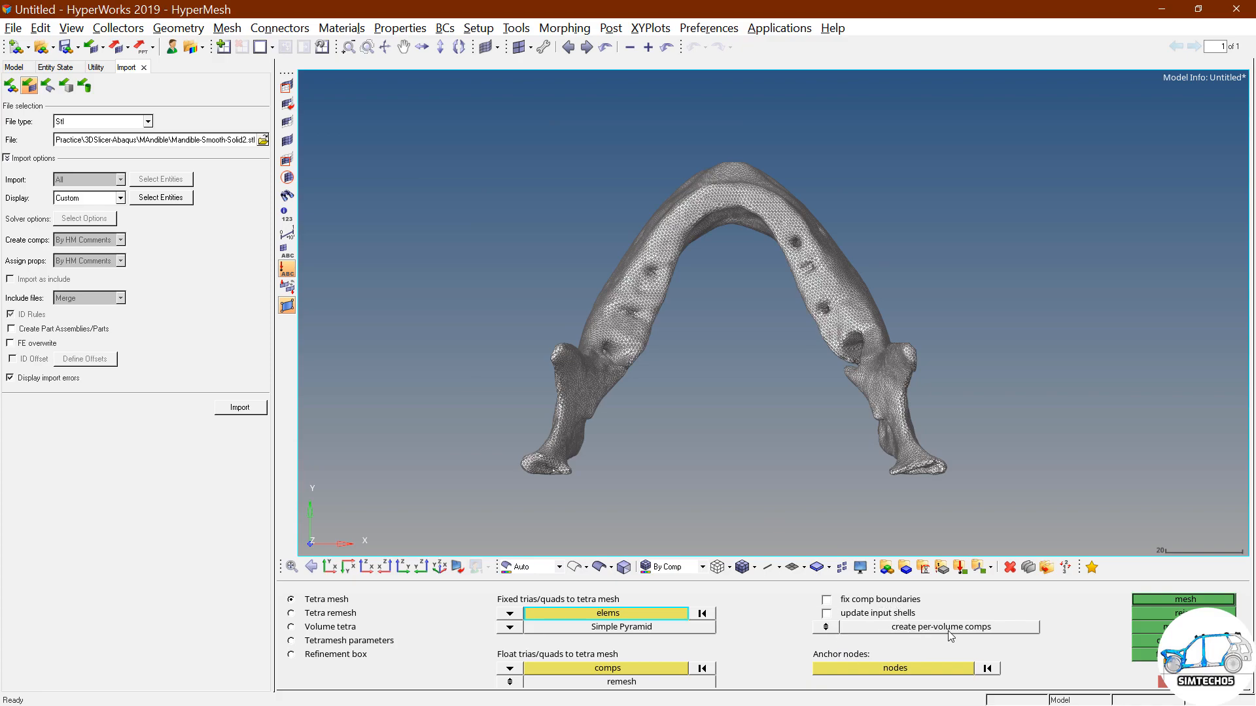
{"action": "left_click", "coordinate": [1171, 599]}
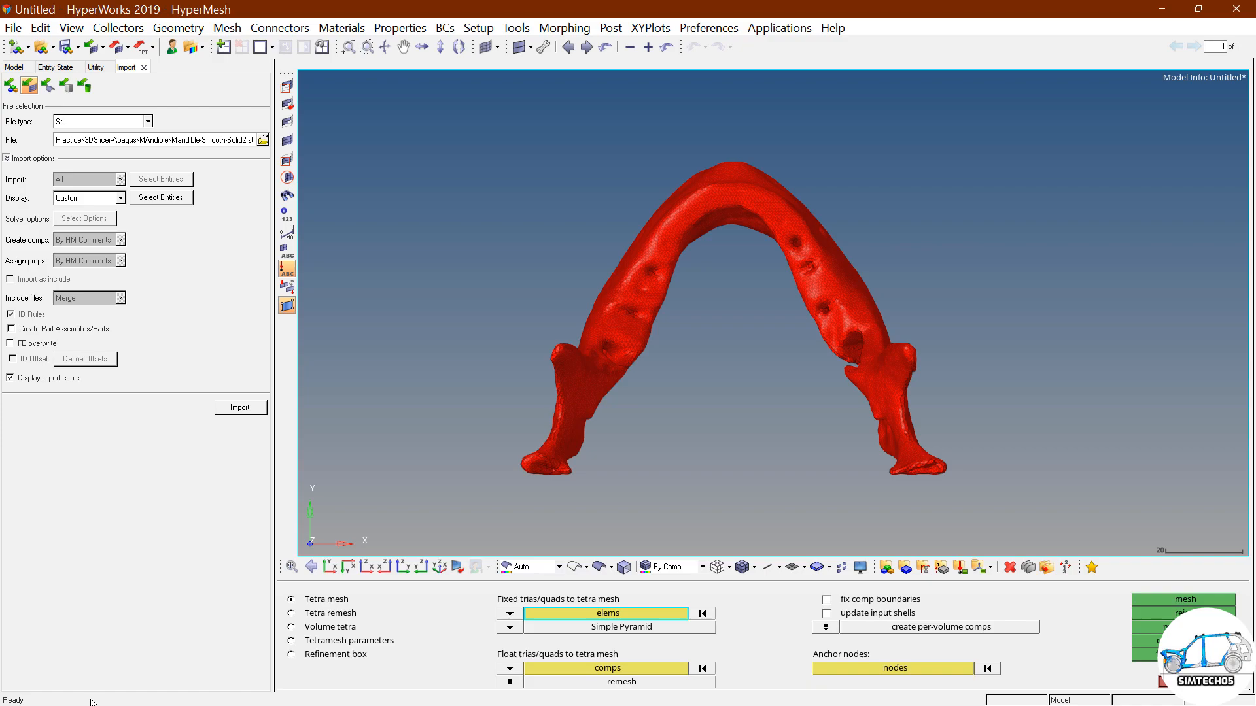
Leave the tetramesh command and hide the elements of the Mandible-Smooth-Solid2 component, keeping only vol001 displayed.
{"action": "mouse_move", "coordinate": [662, 434]}
{"action": "left_mouse_down", "text": "ctrl"}
{"action": "mouse_move", "coordinate": [728, 424]}
{"action": "mouse_move", "coordinate": [636, 310]}
{"action": "mouse_move", "coordinate": [516, 367]}
{"action": "mouse_move", "coordinate": [754, 351]}
{"action": "mouse_move", "coordinate": [716, 350]}
{"action": "left_mouse_up", "text": "ctrl"}
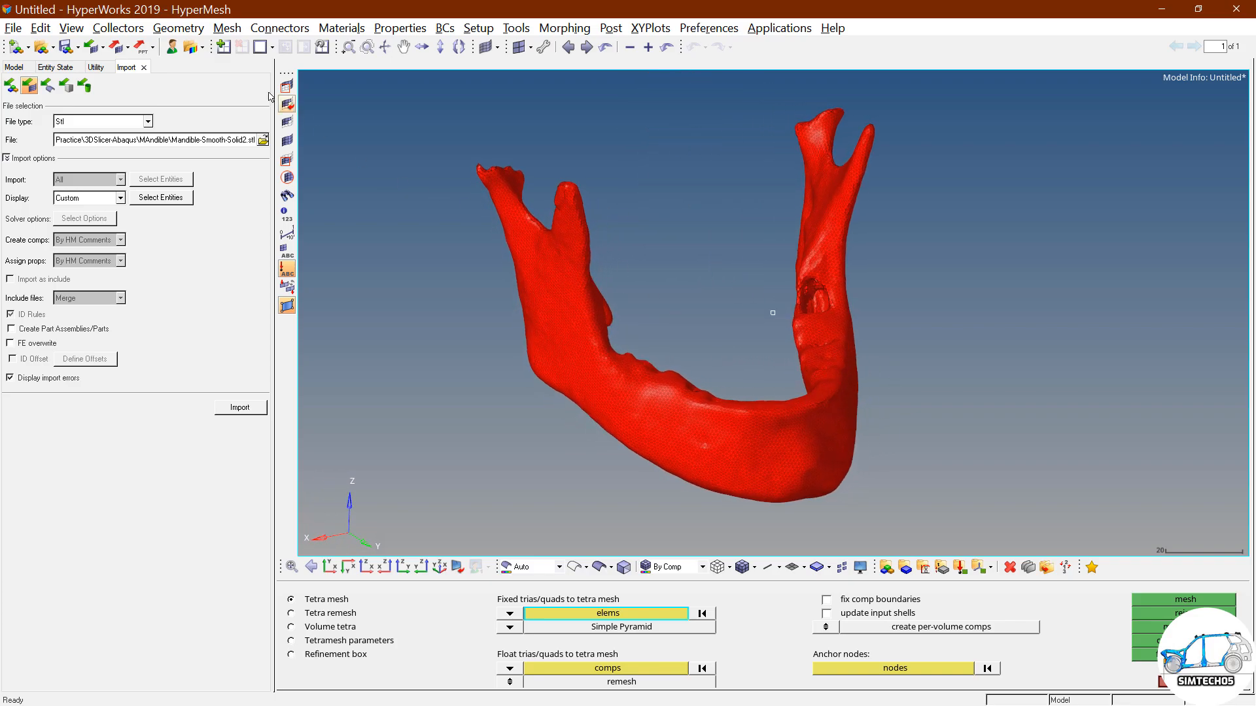
{"action": "left_click_drag", "start_coordinate": [588, 339], "coordinate": [672, 353], "text": "ctrl"}
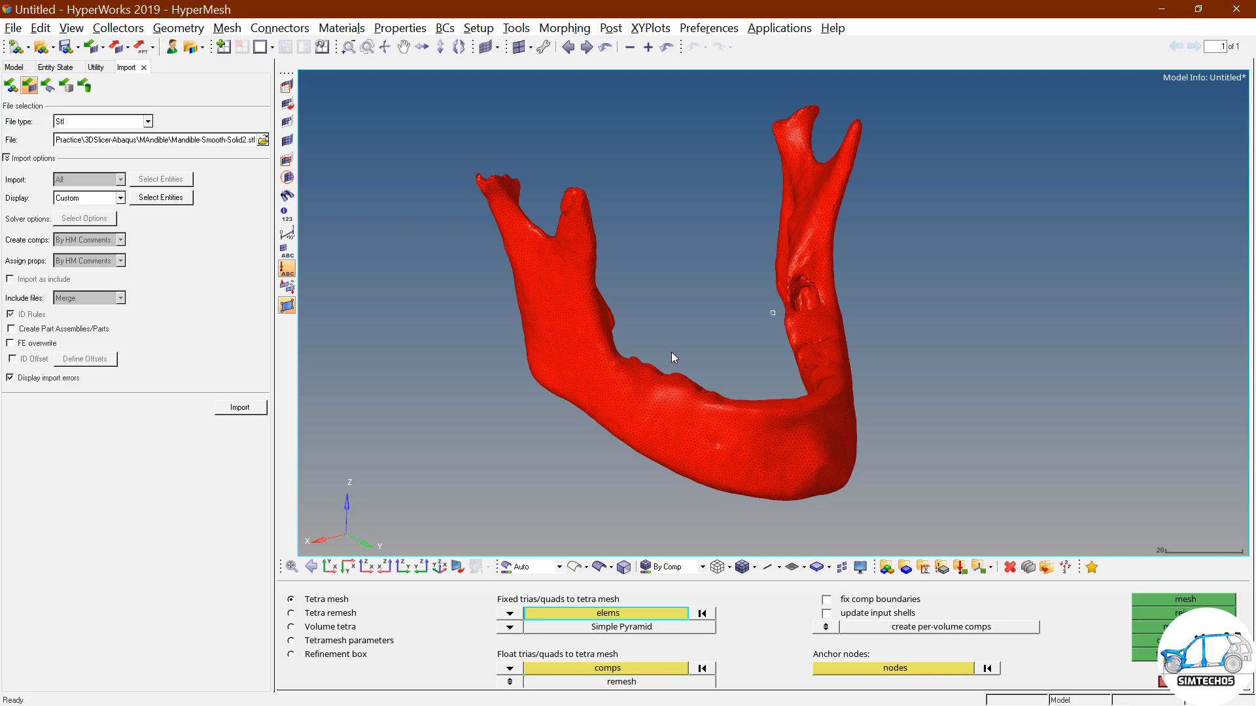
{"action": "key", "text": "Escape"}
{"action": "left_click", "coordinate": [13, 67]}
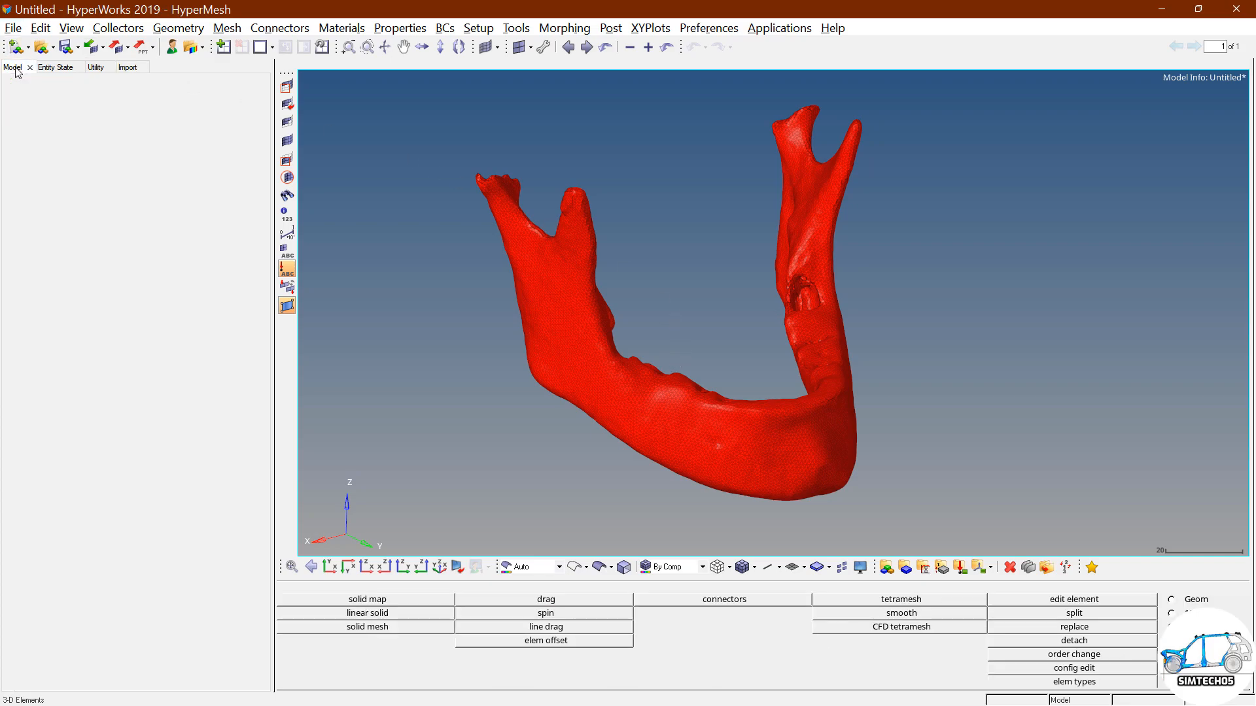
{"action": "left_click", "coordinate": [8, 151]}
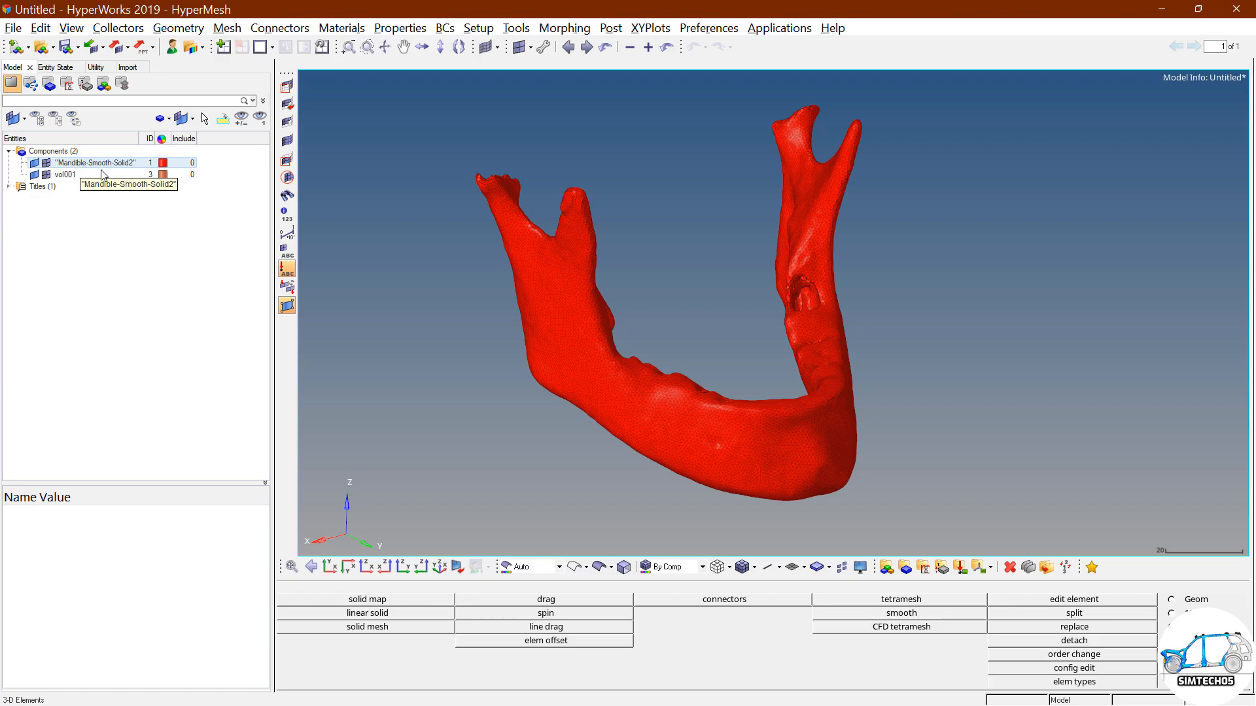
{"action": "left_click", "coordinate": [47, 163]}
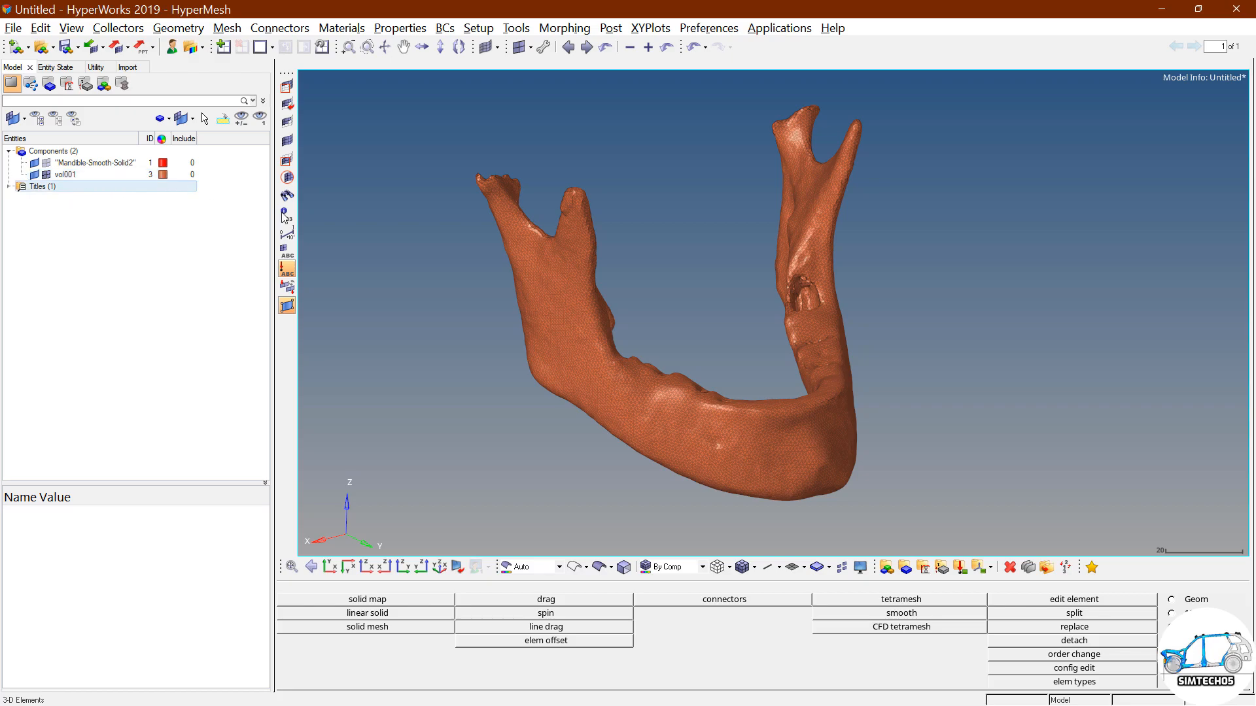
Mask a block of elements covering one side of the mandible's chin to expose the inside of the solid mesh.
{"action": "right_click_drag", "start_coordinate": [730, 436], "coordinate": [764, 395], "text": "ctrl"}
{"action": "scroll", "coordinate": [768, 399], "scroll_direction": "up", "scroll_amount": 6}
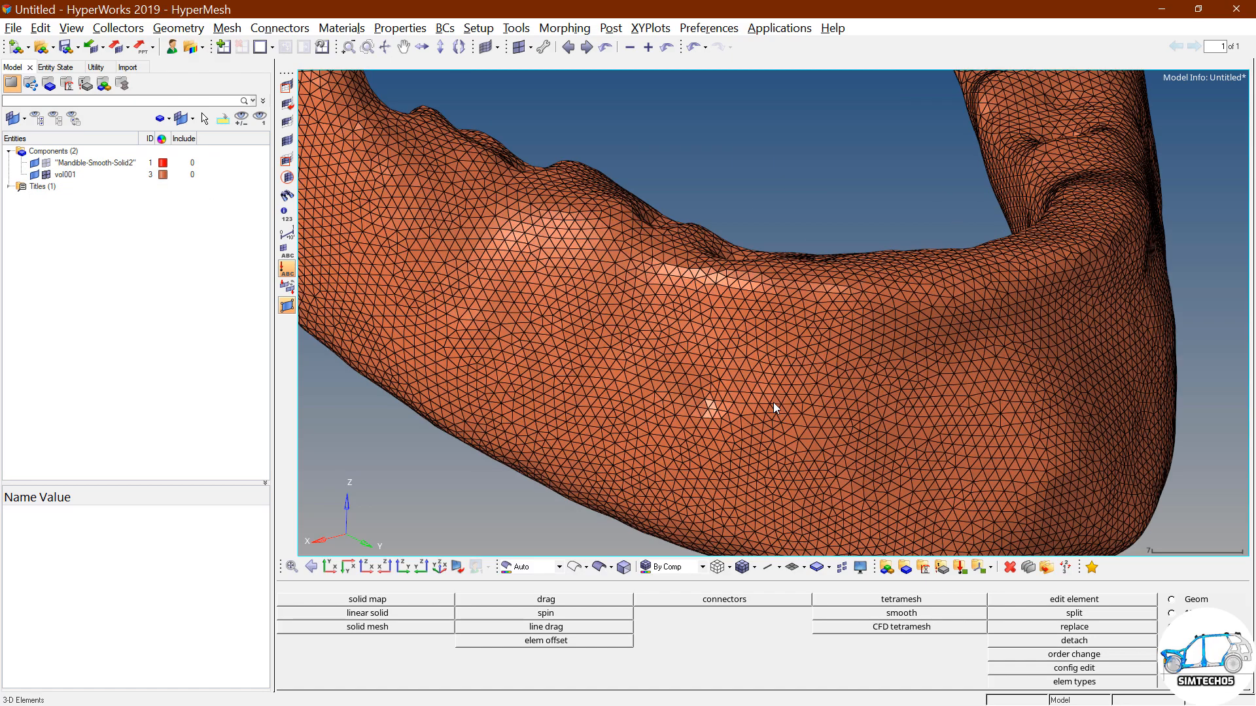
{"action": "right_click_drag", "start_coordinate": [826, 322], "coordinate": [780, 307], "text": "ctrl"}
{"action": "left_click_drag", "start_coordinate": [910, 304], "coordinate": [816, 342], "text": "ctrl"}
{"action": "scroll", "coordinate": [816, 343], "scroll_direction": "down", "scroll_amount": 5}
{"action": "right_click_drag", "start_coordinate": [870, 343], "coordinate": [777, 387], "text": "ctrl"}
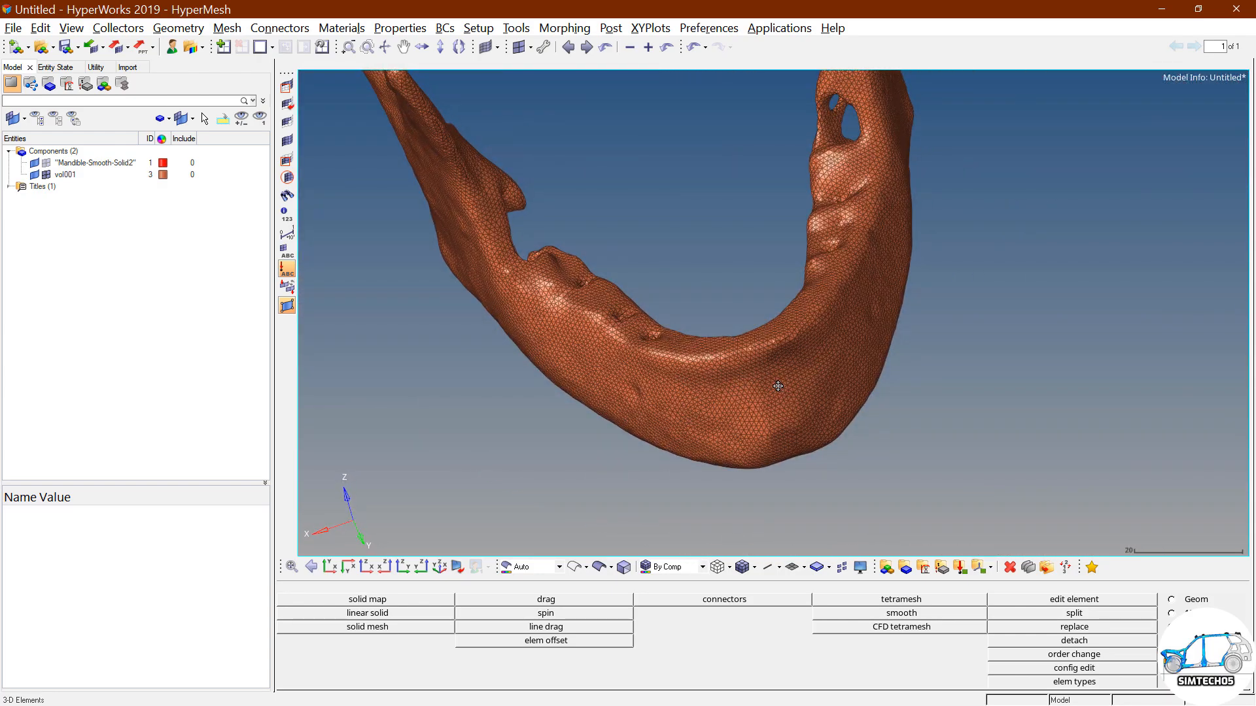
{"action": "left_click", "coordinate": [287, 86]}
{"action": "left_click_drag", "start_coordinate": [720, 263], "coordinate": [948, 501], "text": "shift"}
{"action": "left_click", "coordinate": [1146, 599]}
Examine the interior tetra elements on the cut faces of the mandible from several angles.
{"action": "left_click_drag", "start_coordinate": [800, 379], "coordinate": [882, 426], "text": "ctrl"}
{"action": "scroll", "coordinate": [882, 425], "scroll_direction": "up", "scroll_amount": 6, "text": "ctrl"}
{"action": "right_click_drag", "start_coordinate": [881, 425], "coordinate": [866, 358], "text": "ctrl"}
{"action": "mouse_move", "coordinate": [913, 384]}
{"action": "left_mouse_down", "text": "ctrl"}
{"action": "mouse_move", "coordinate": [932, 343]}
{"action": "mouse_move", "coordinate": [944, 363]}
{"action": "mouse_move", "coordinate": [832, 328]}
{"action": "mouse_move", "coordinate": [806, 358]}
{"action": "left_mouse_up", "text": "ctrl"}
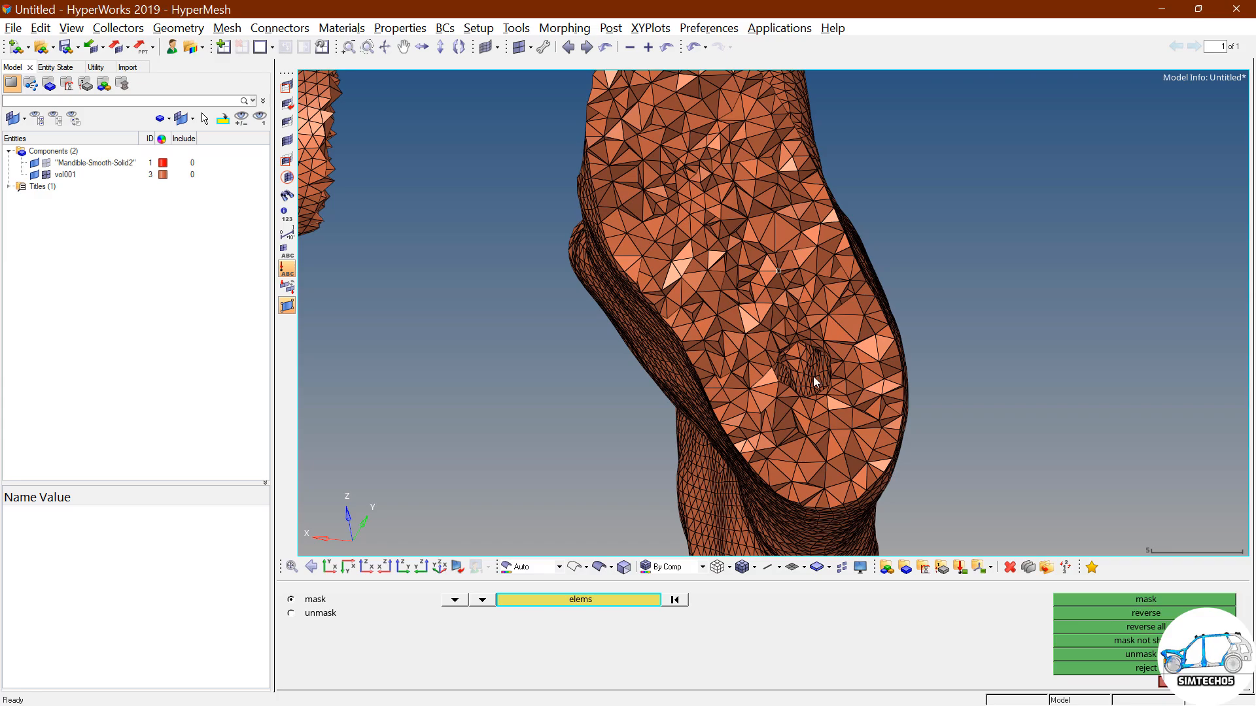
{"action": "left_click_drag", "start_coordinate": [806, 367], "coordinate": [640, 350], "text": "ctrl"}
{"action": "scroll", "coordinate": [830, 484], "scroll_direction": "down", "scroll_amount": 3, "text": "ctrl"}
{"action": "scroll", "coordinate": [699, 280], "scroll_direction": "up", "scroll_amount": 9, "text": "ctrl"}
{"action": "mouse_move", "coordinate": [677, 242]}
{"action": "left_mouse_down", "text": "ctrl"}
{"action": "mouse_move", "coordinate": [798, 278]}
{"action": "mouse_move", "coordinate": [804, 293]}
{"action": "left_mouse_up", "text": "ctrl"}
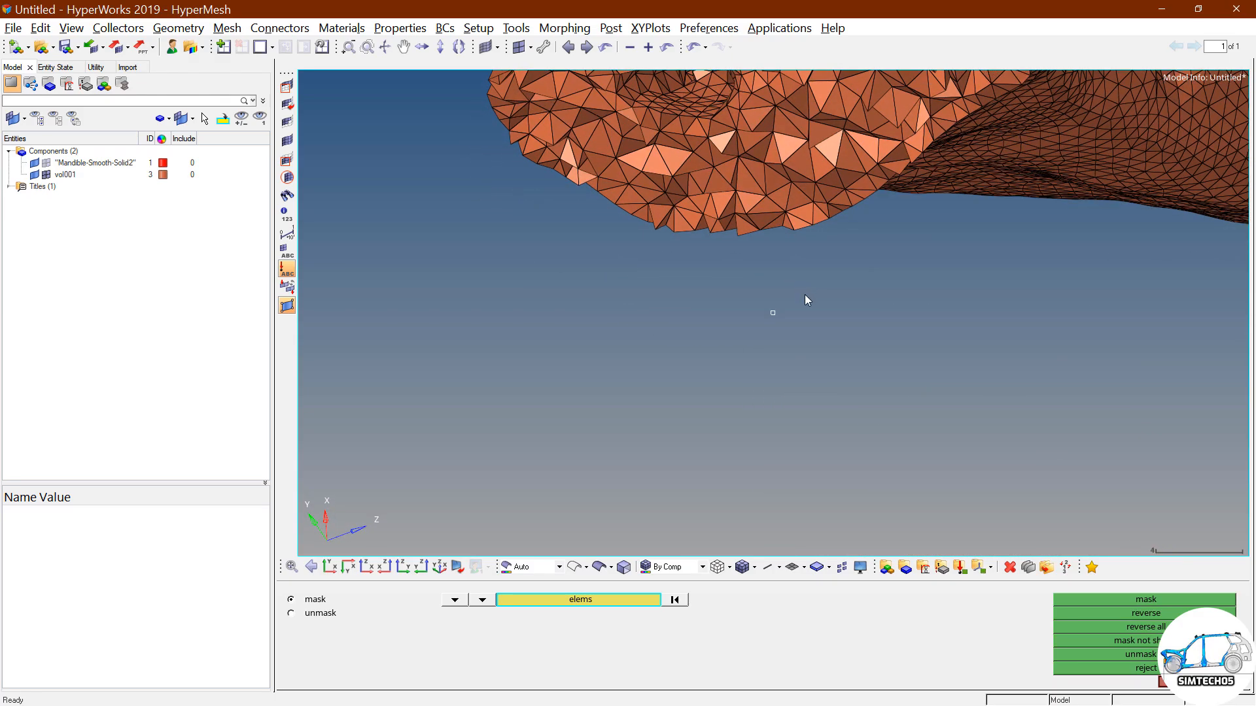
Unmask all elements of the mandible and return to the fitted XY plane view.
{"action": "left_click", "coordinate": [1167, 682]}
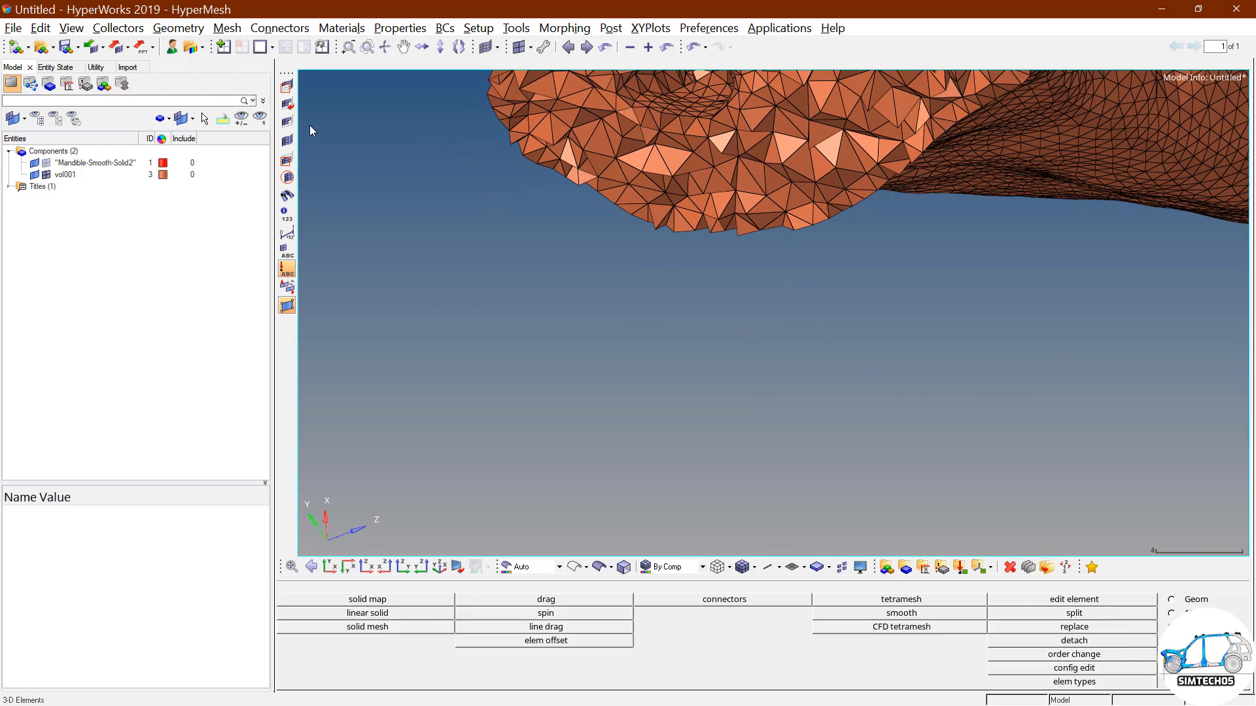
{"action": "left_click", "coordinate": [288, 140]}
{"action": "scroll", "coordinate": [602, 283], "scroll_direction": "down", "scroll_amount": 6, "text": "ctrl"}
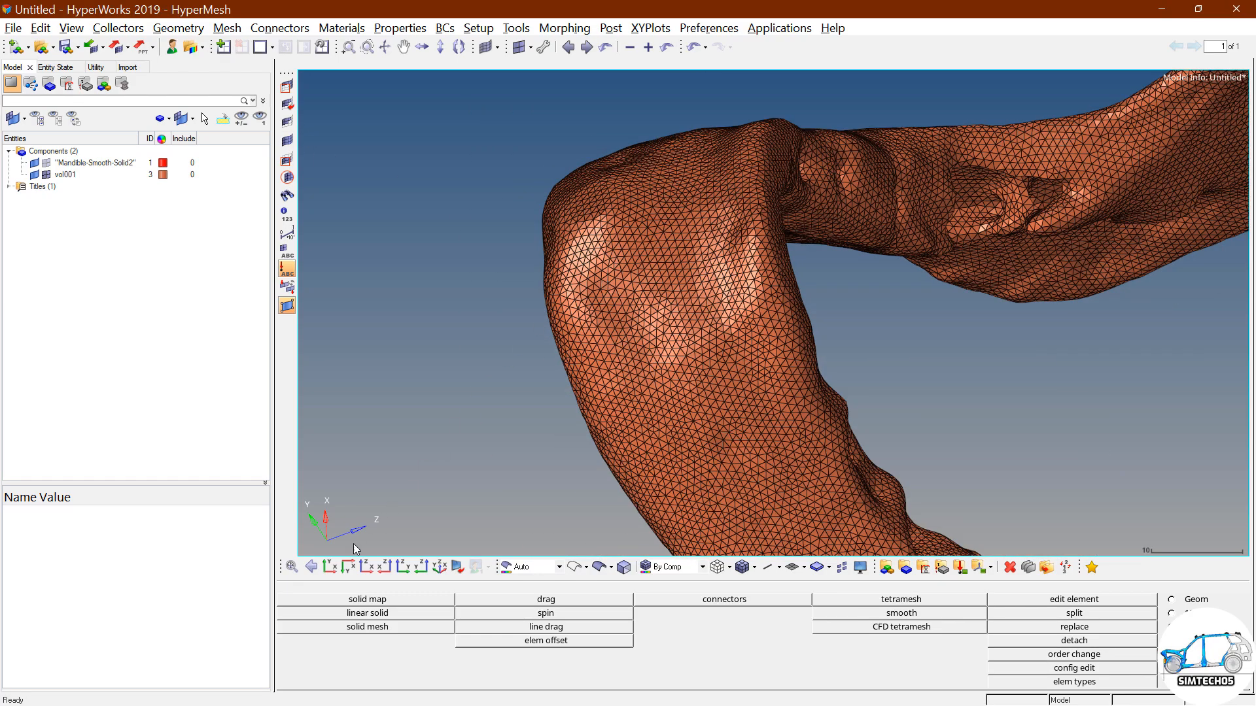
{"action": "left_click", "coordinate": [329, 567]}
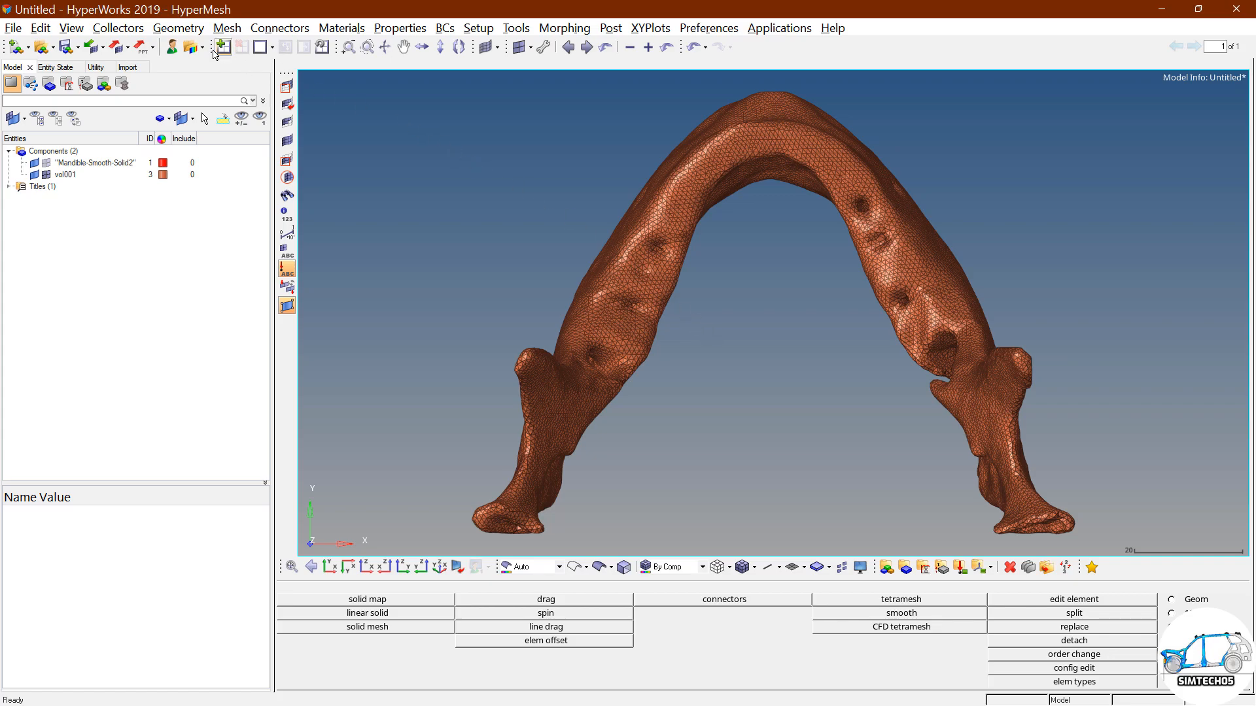
Change the user profile to Abaqus with the Standard3D template.
{"action": "left_click", "coordinate": [172, 48]}
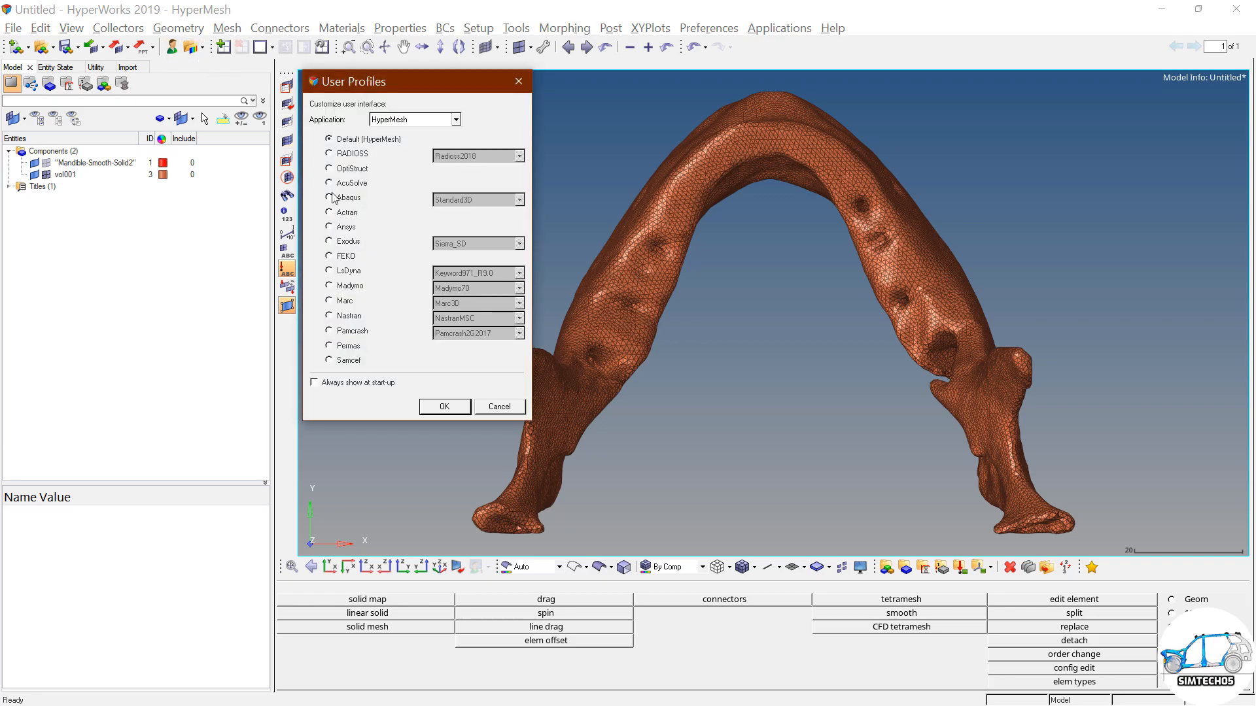
{"action": "left_click", "coordinate": [346, 199]}
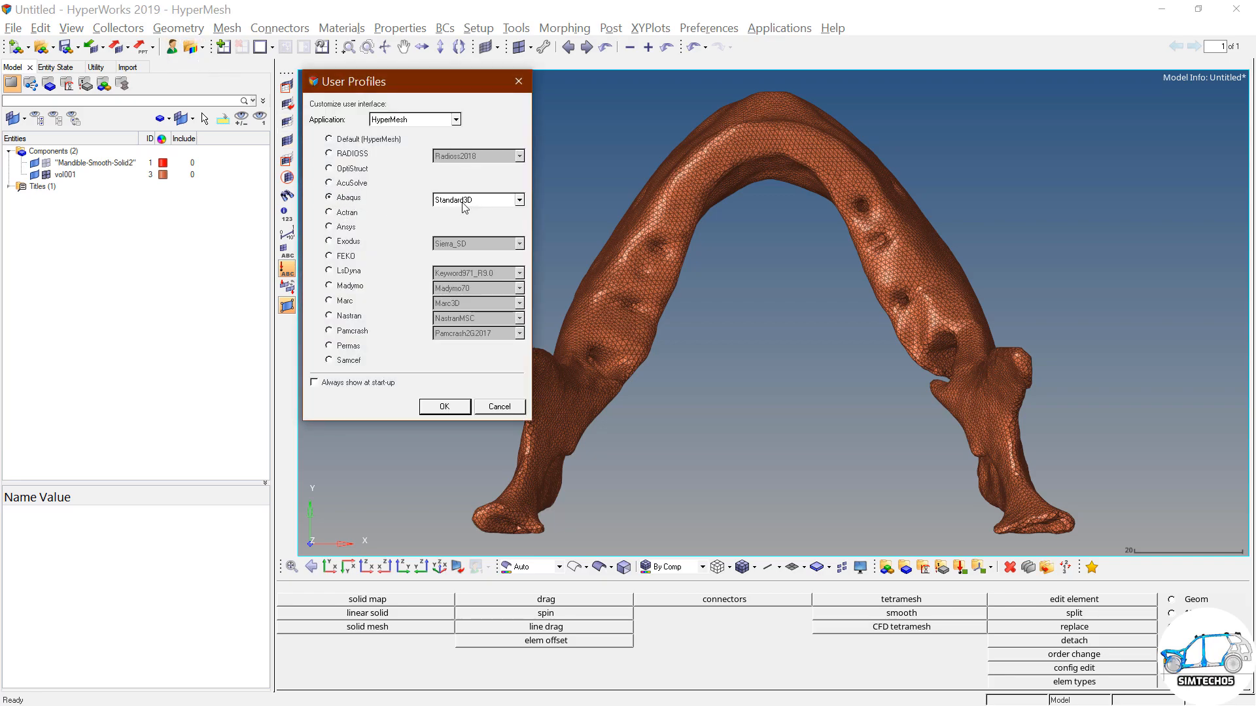
{"action": "left_click", "coordinate": [462, 409]}
{"action": "left_click", "coordinate": [456, 407]}
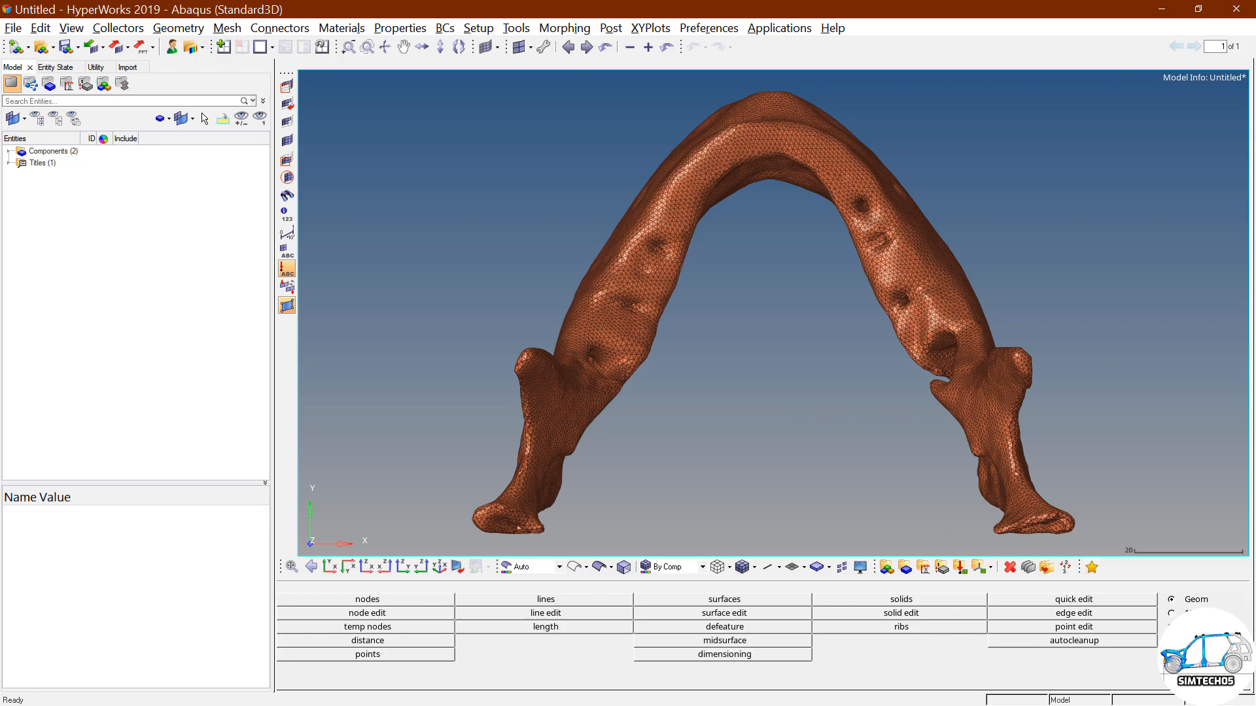
Review the Abaqus 2D & 3D element type assigned to one tetra element on the mandible body.
{"action": "left_click", "coordinate": [1171, 641]}
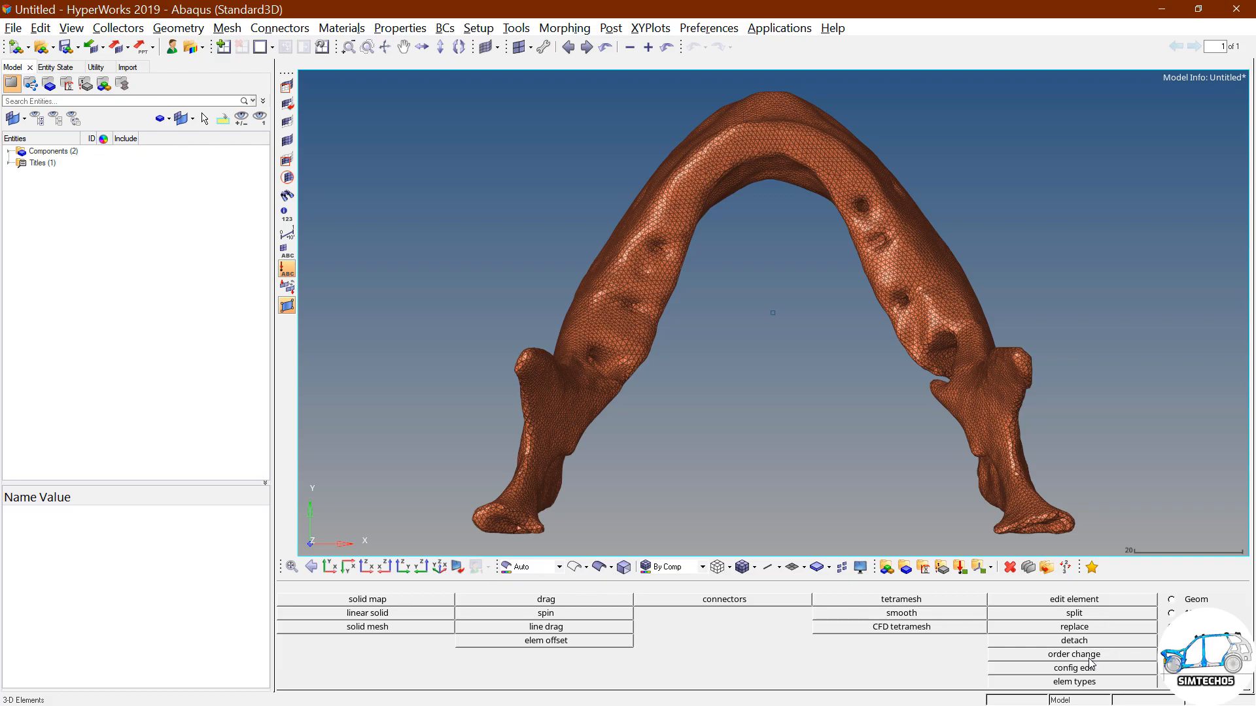
{"action": "left_click", "coordinate": [1087, 682]}
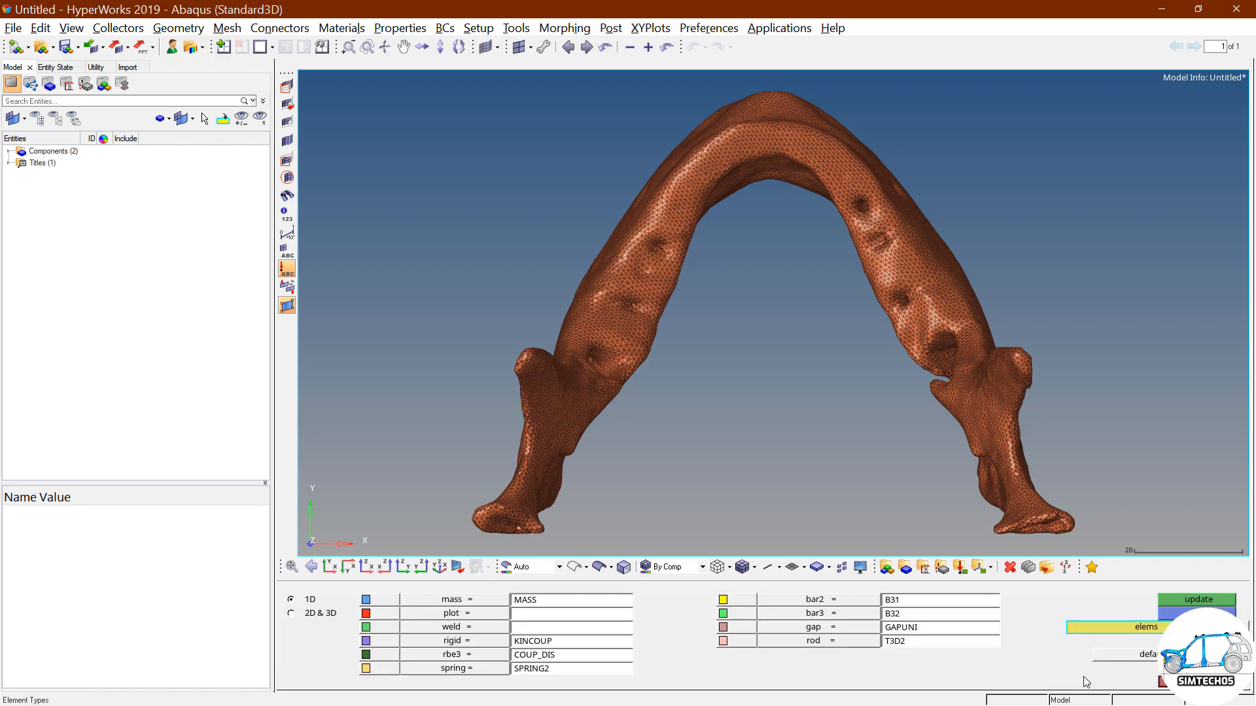
{"action": "left_click_drag", "start_coordinate": [853, 447], "coordinate": [869, 499], "text": "ctrl"}
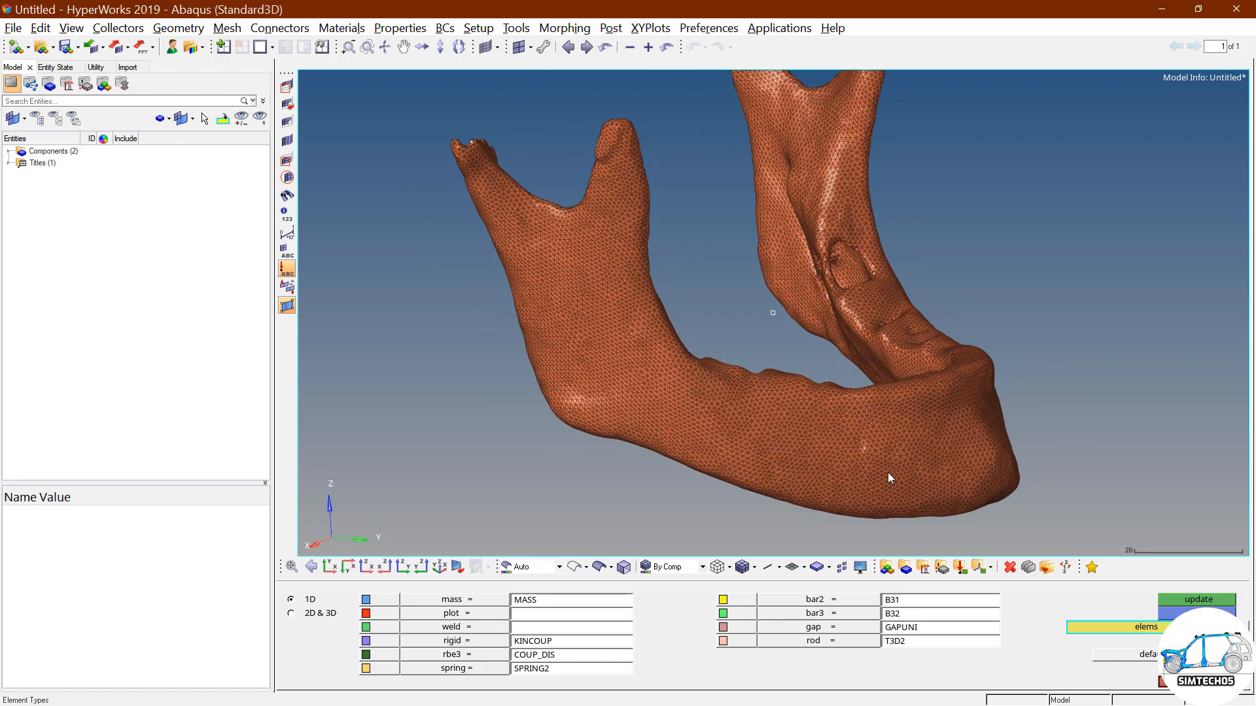
{"action": "scroll", "coordinate": [888, 472], "scroll_direction": "up", "scroll_amount": 5}
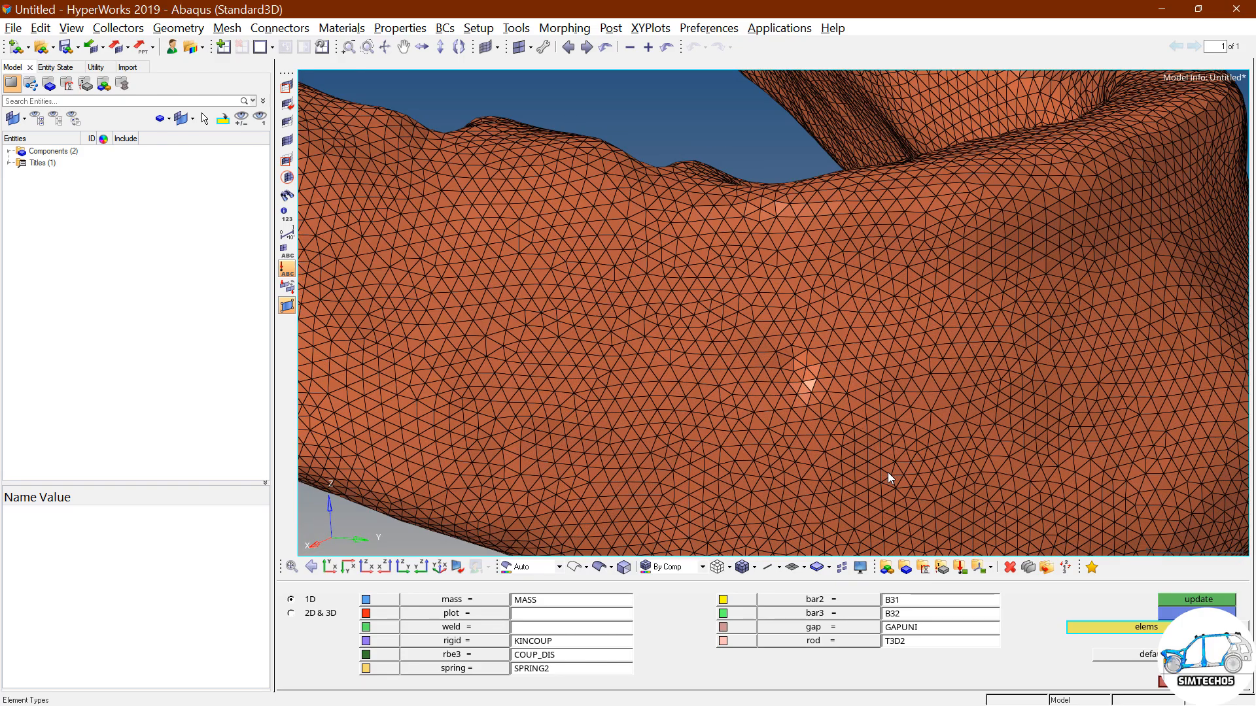
{"action": "left_click", "coordinate": [320, 615]}
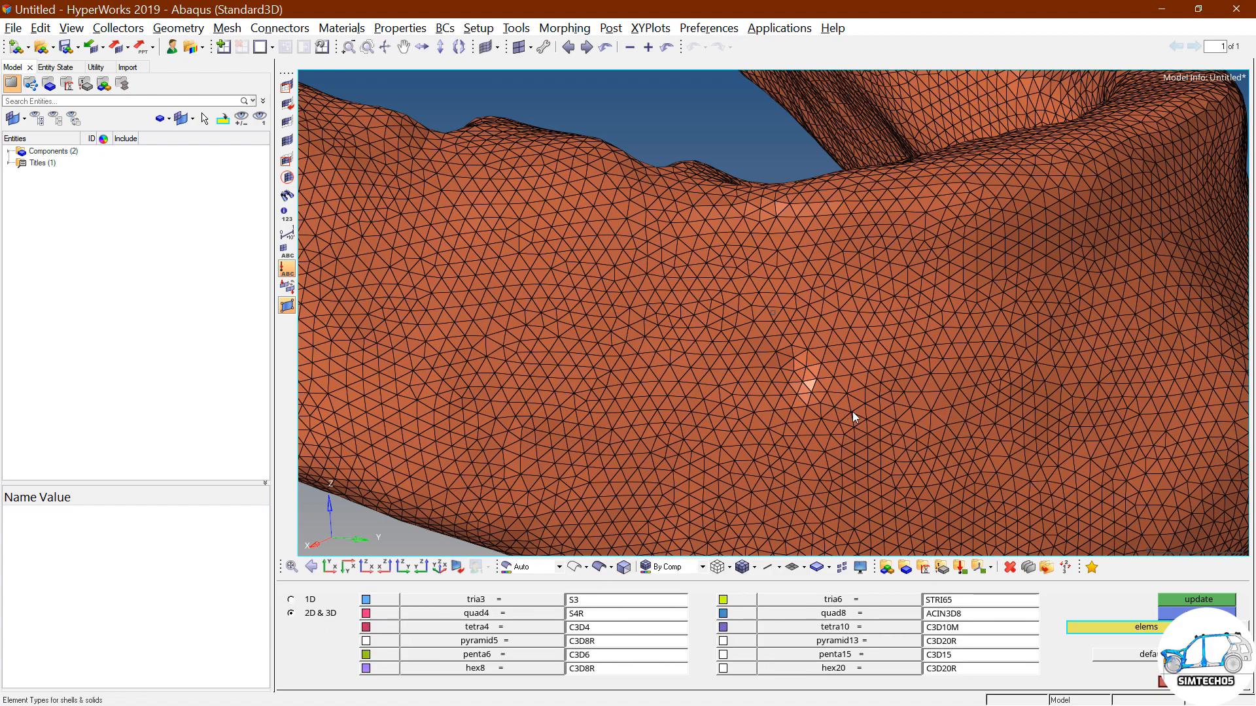
{"action": "left_click", "coordinate": [837, 399]}
{"action": "left_click", "coordinate": [1197, 613]}
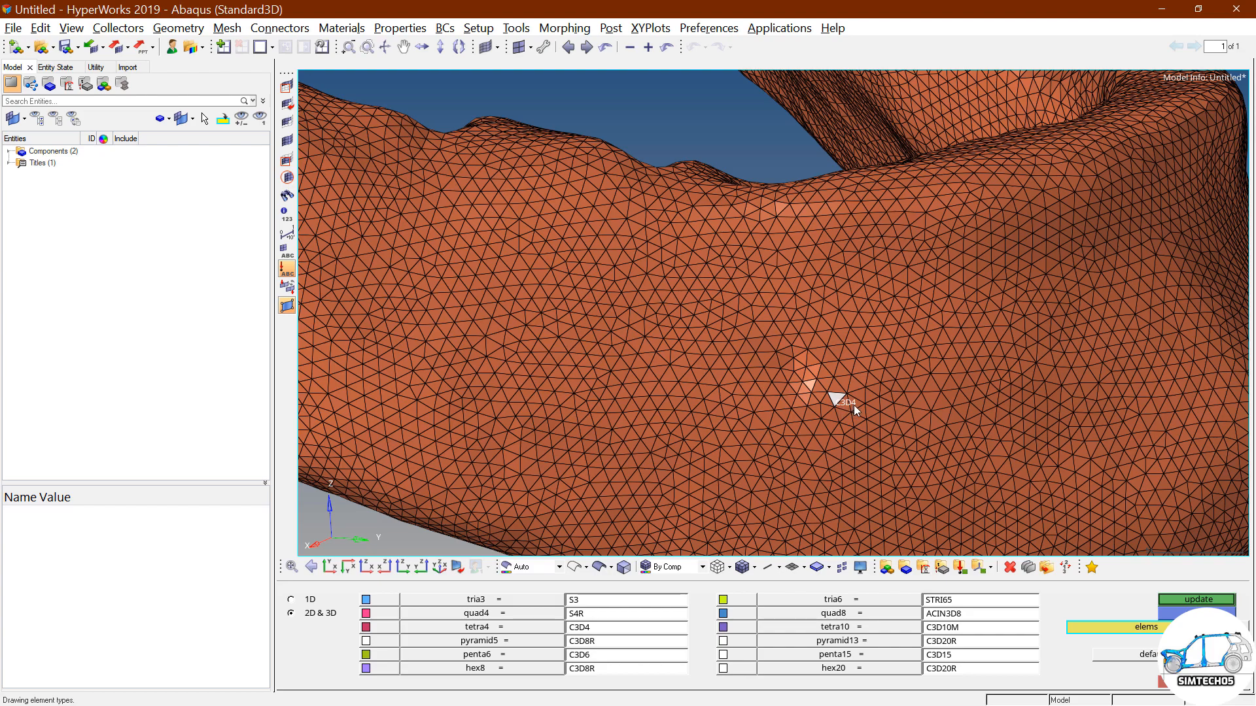
{"action": "key", "text": "Escape"}
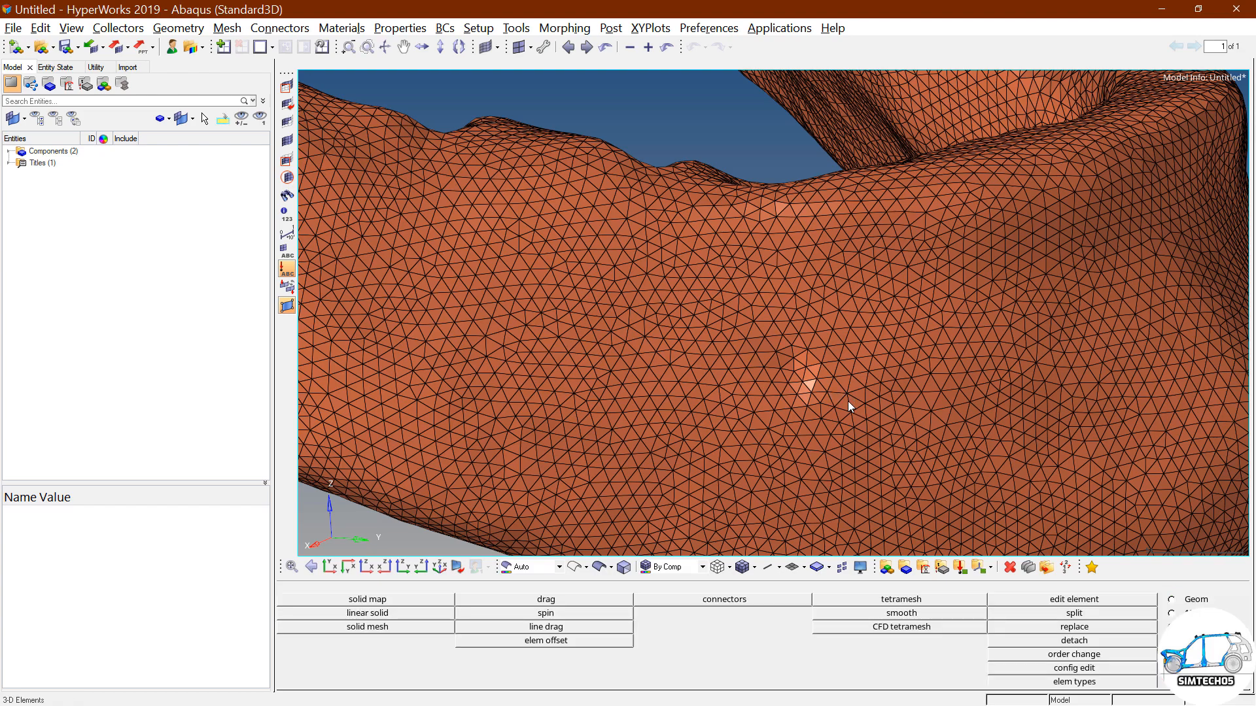
Change all mandible elements to 2nd order with midside nodes at exact midpoint.
{"action": "scroll", "coordinate": [847, 401], "scroll_direction": "down", "scroll_amount": 5}
{"action": "scroll", "coordinate": [846, 400], "scroll_direction": "down", "scroll_amount": 2}
{"action": "right_click_drag", "start_coordinate": [862, 381], "coordinate": [868, 402], "text": "ctrl"}
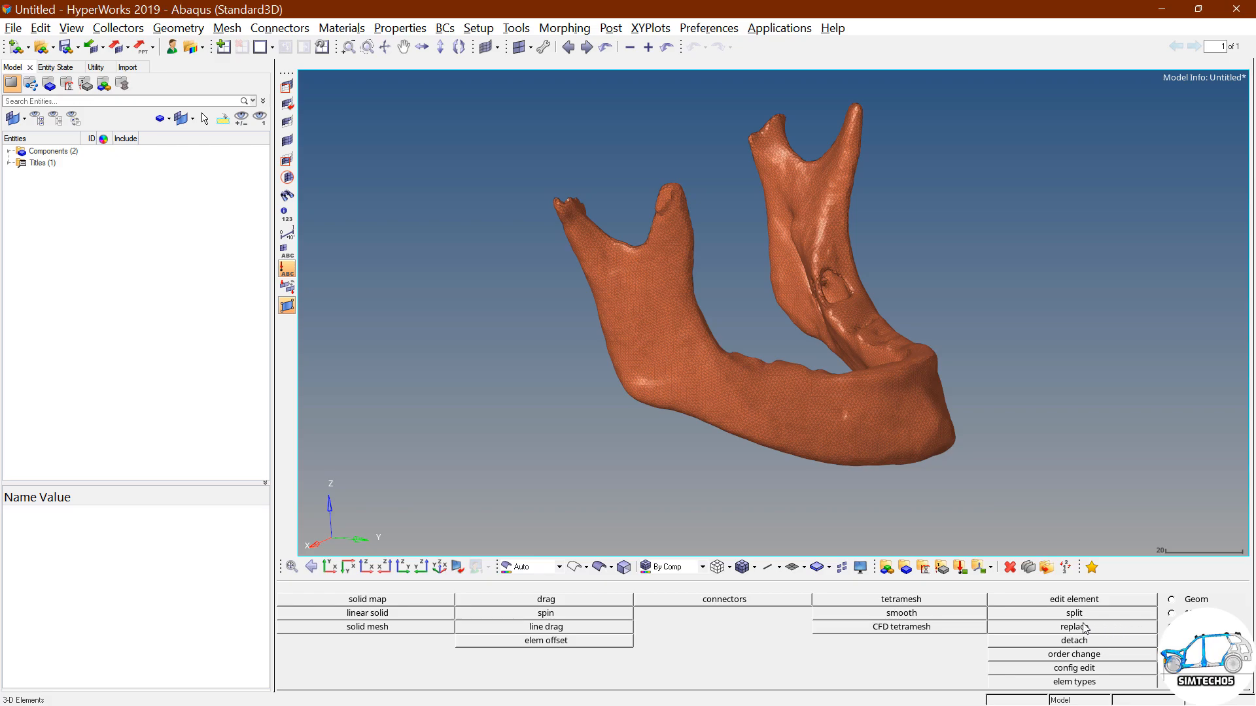
{"action": "left_click", "coordinate": [1071, 656]}
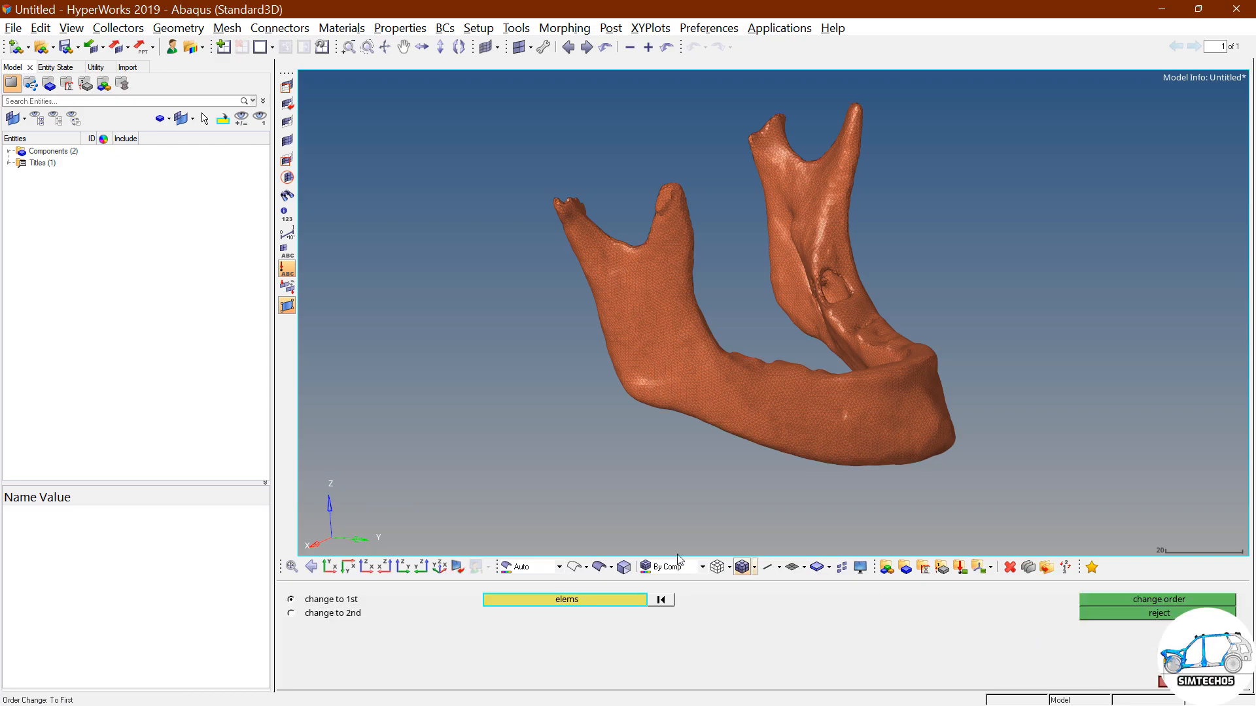
{"action": "left_click", "coordinate": [335, 615]}
{"action": "scroll", "coordinate": [704, 344], "scroll_direction": "down", "scroll_amount": 4}
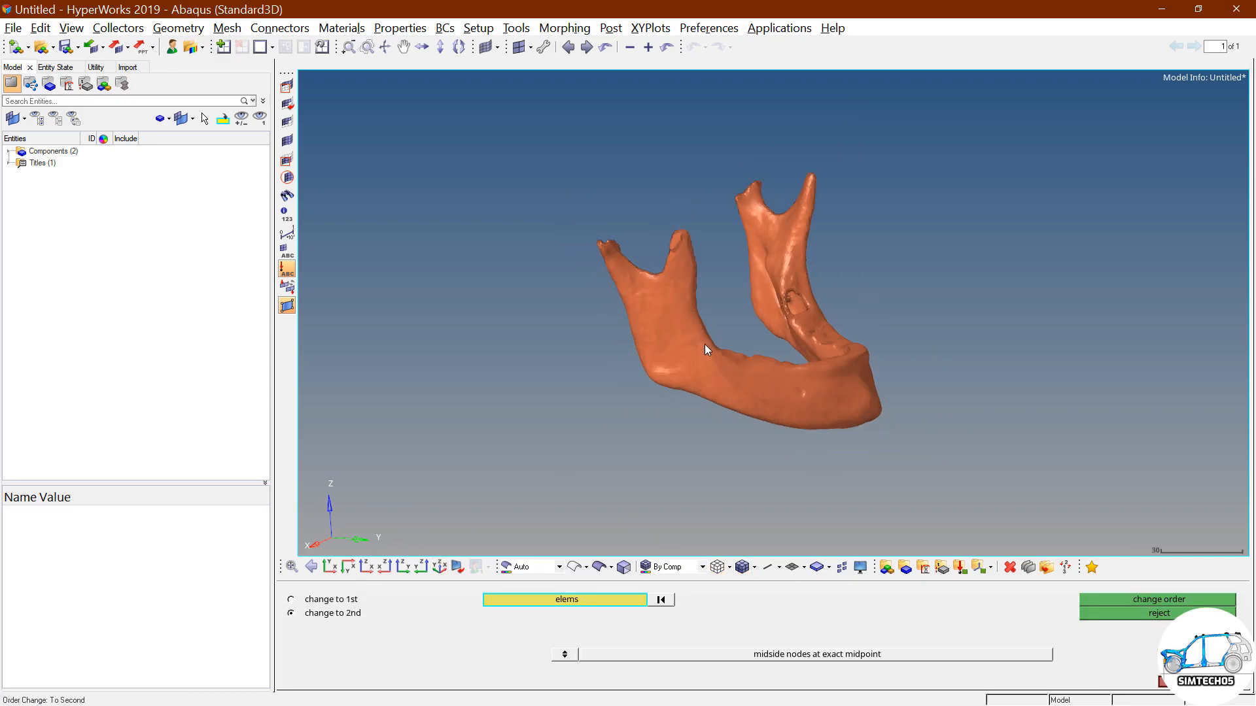
{"action": "left_click_drag", "start_coordinate": [524, 137], "coordinate": [1018, 499], "text": "shift"}
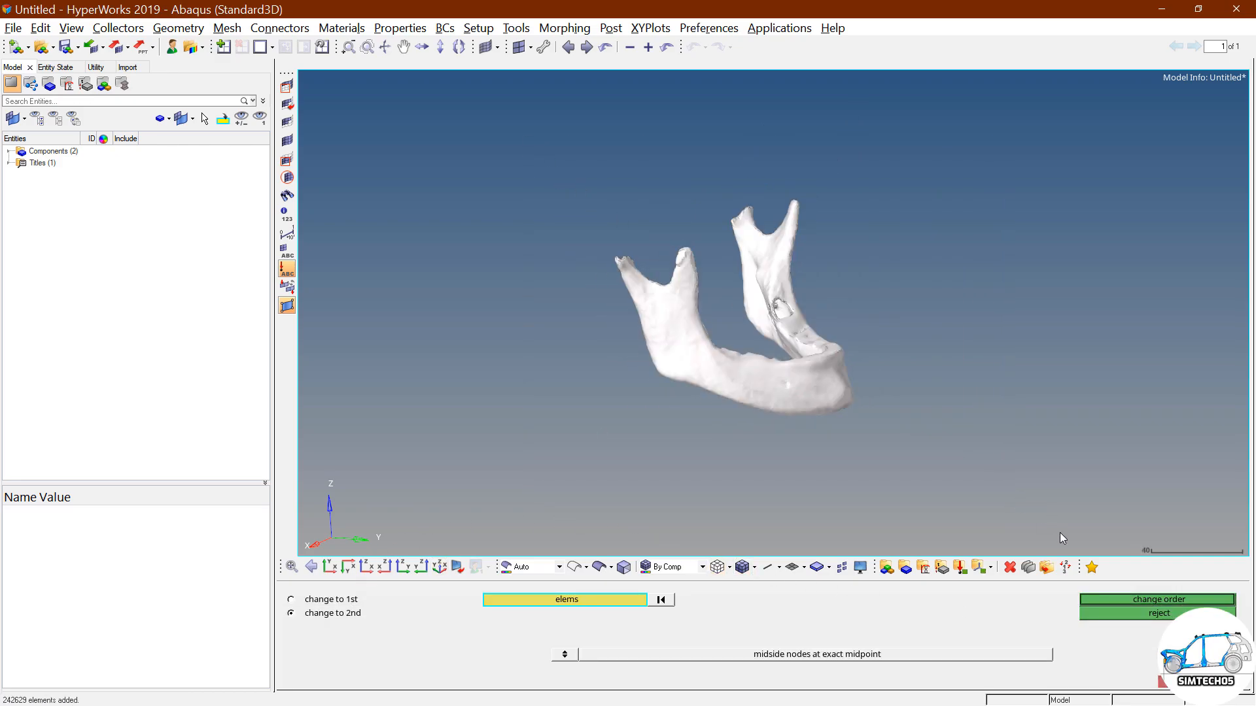
{"action": "left_click", "coordinate": [1146, 599]}
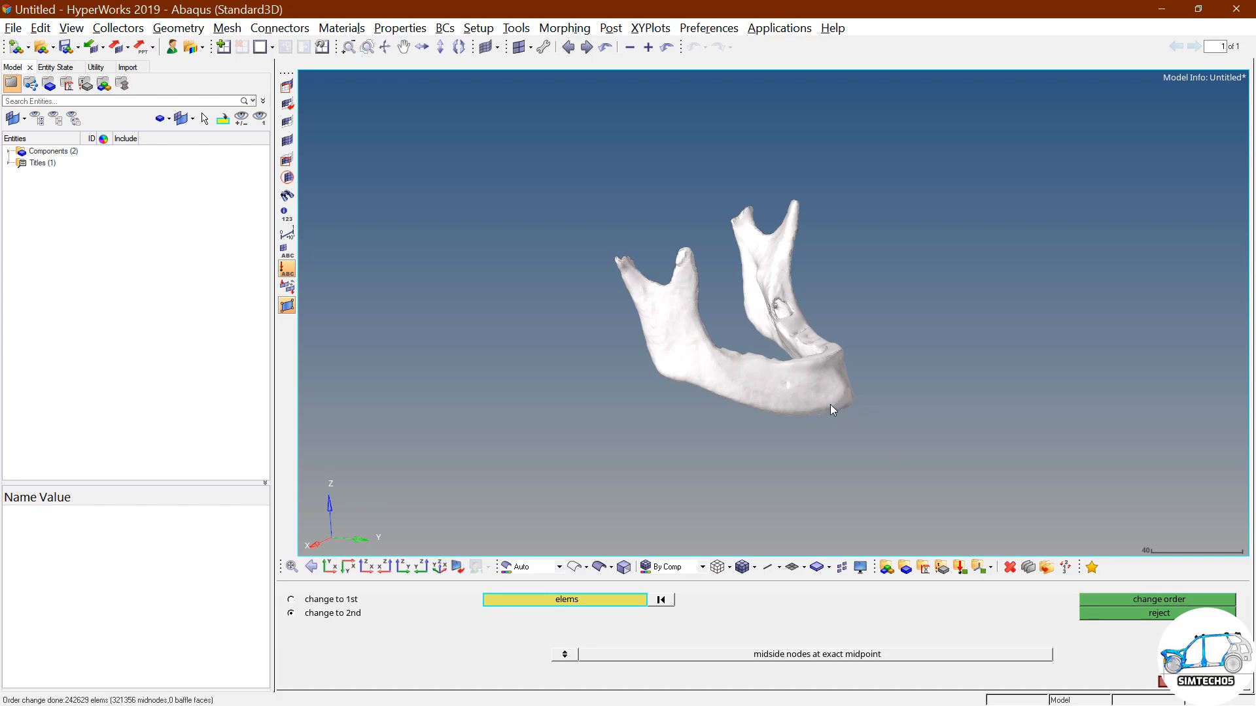
{"action": "scroll", "coordinate": [787, 340], "scroll_direction": "up", "scroll_amount": 4}
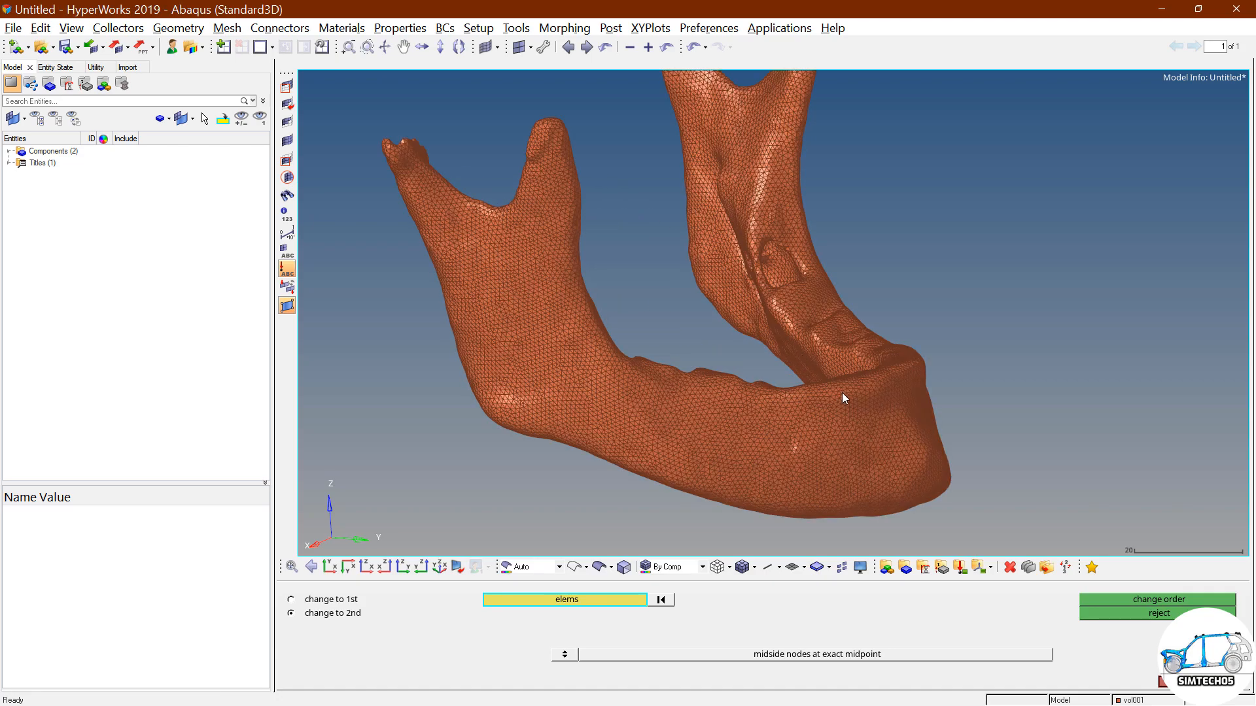
{"action": "key", "text": "Escape"}
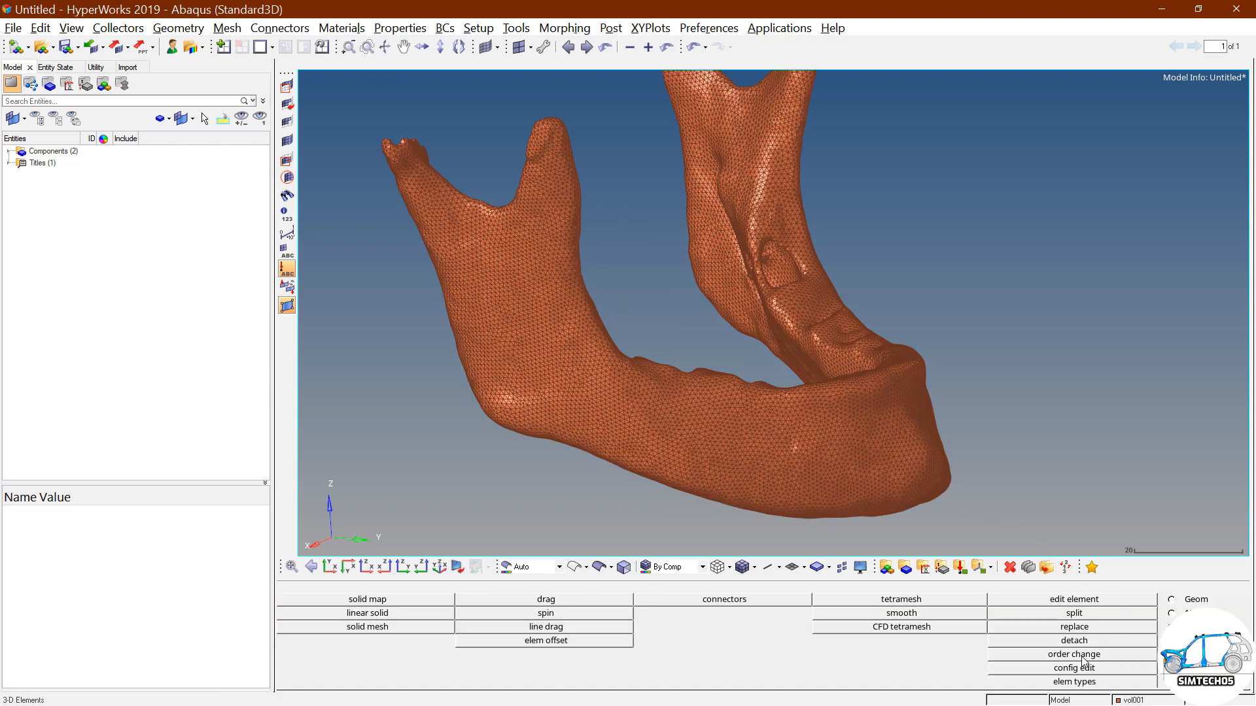
Review the Abaqus 2D & 3D element type of one second-order tetra element on the mandible body.
{"action": "left_click", "coordinate": [1085, 681]}
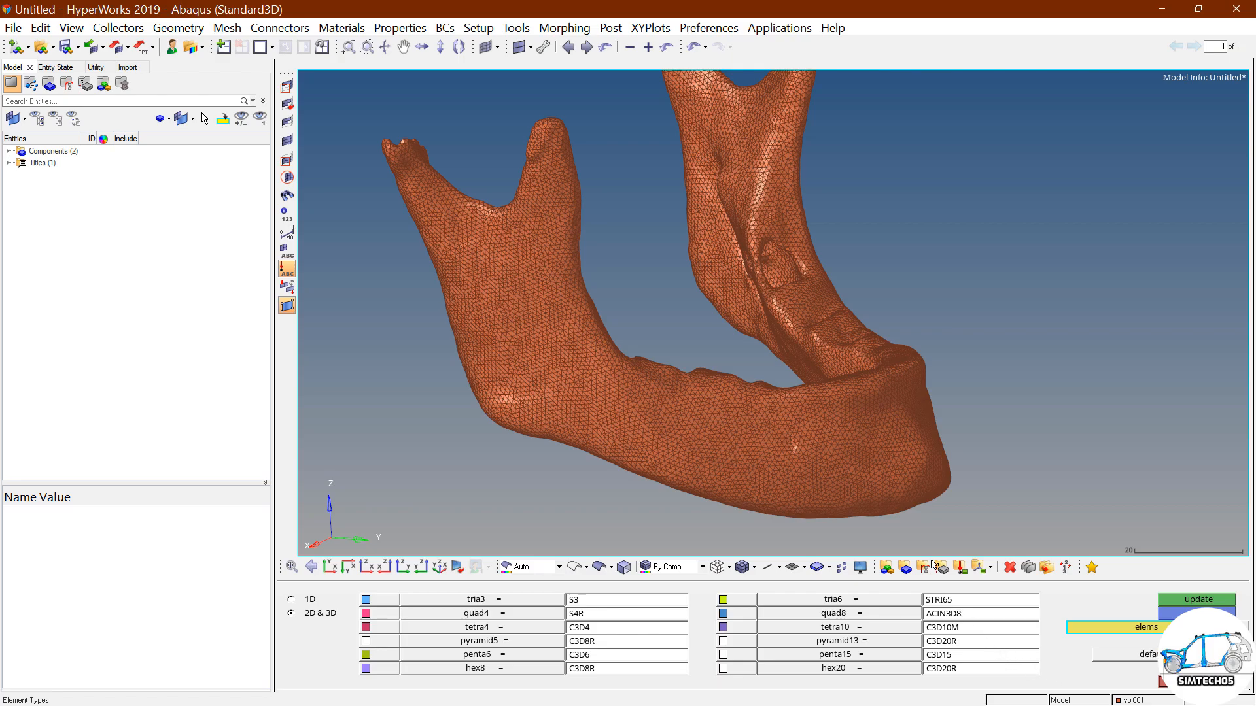
{"action": "scroll", "coordinate": [809, 444], "scroll_direction": "up", "scroll_amount": 5}
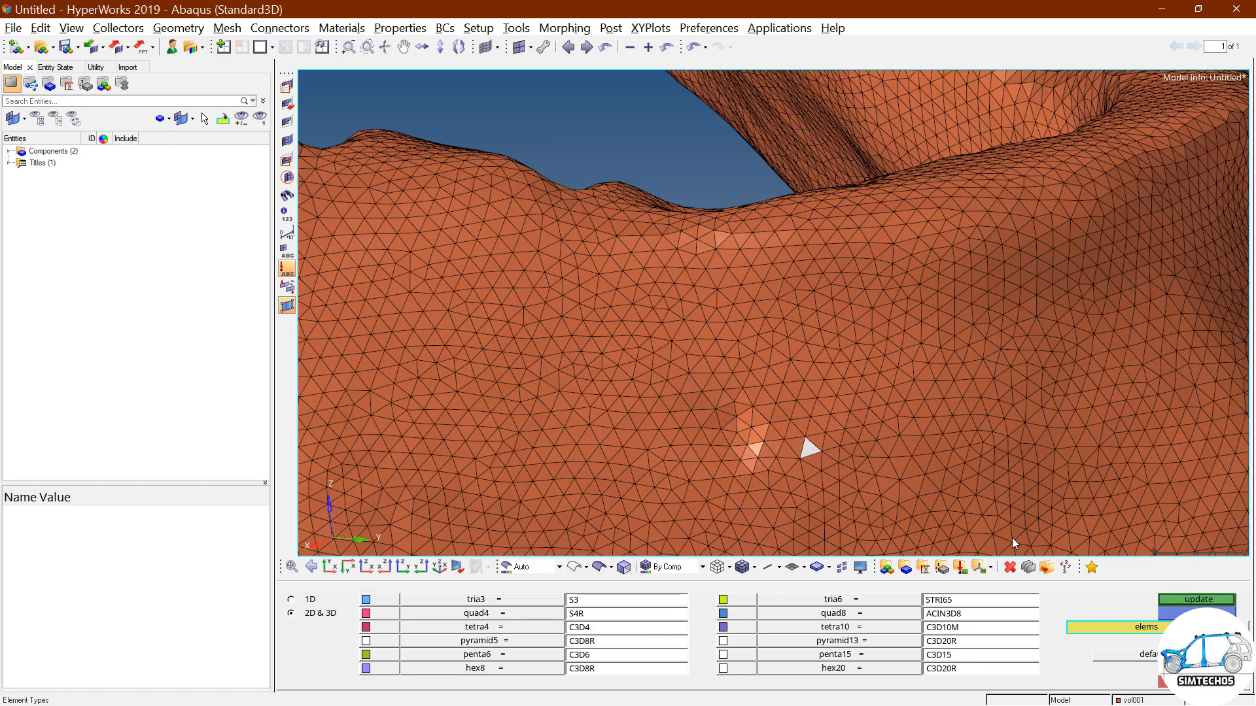
{"action": "left_click", "coordinate": [1182, 601]}
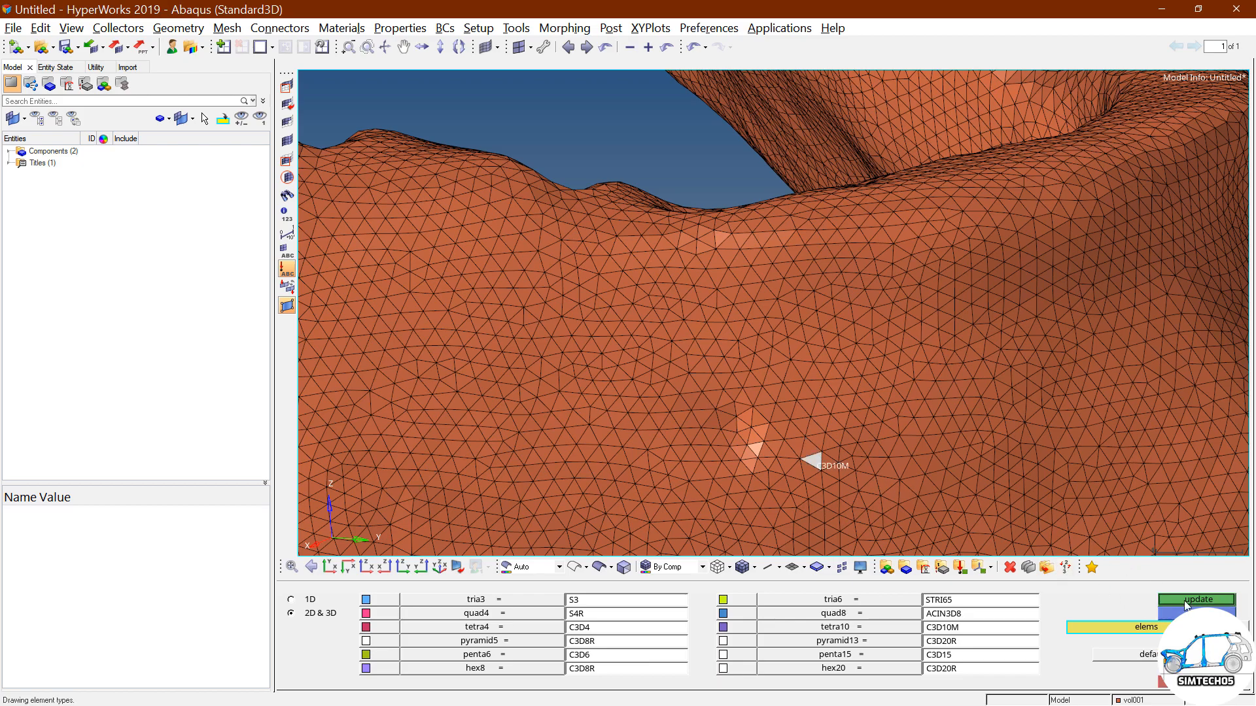
{"action": "scroll", "coordinate": [878, 496], "scroll_direction": "up", "scroll_amount": 5}
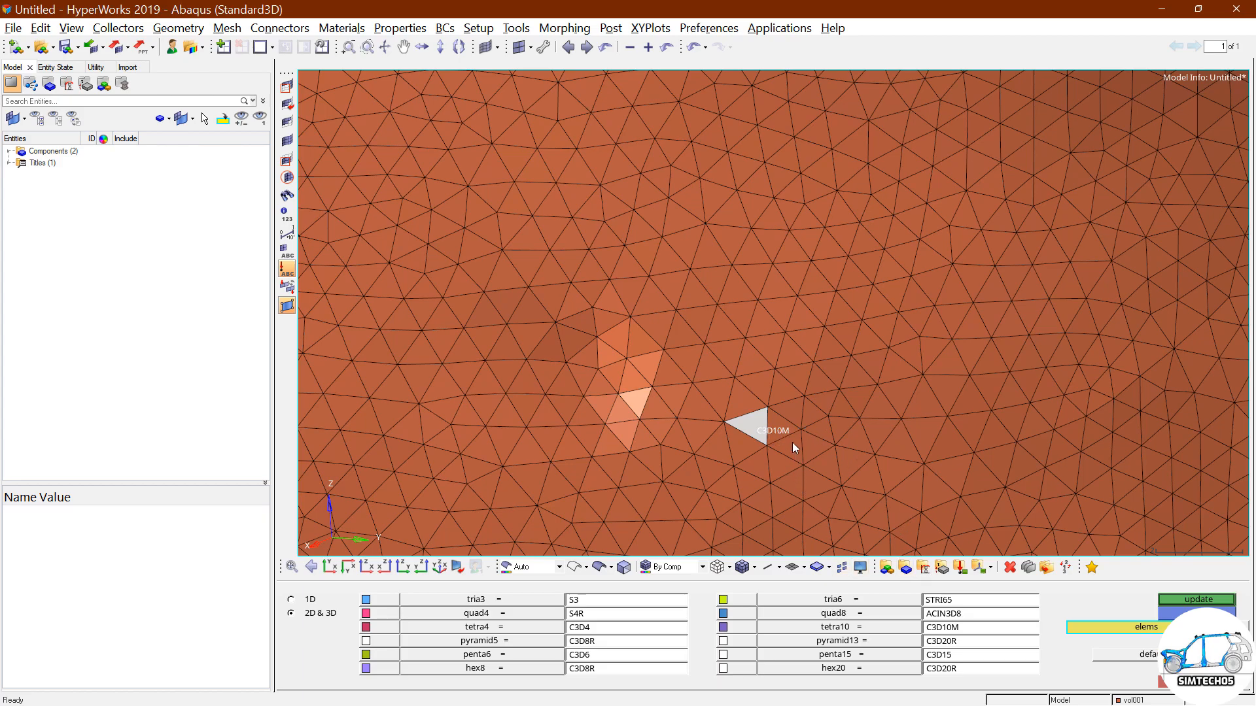
Set the tetra10 element type to C3D10 and update all elements of the mandible with it.
{"action": "left_click", "coordinate": [866, 627]}
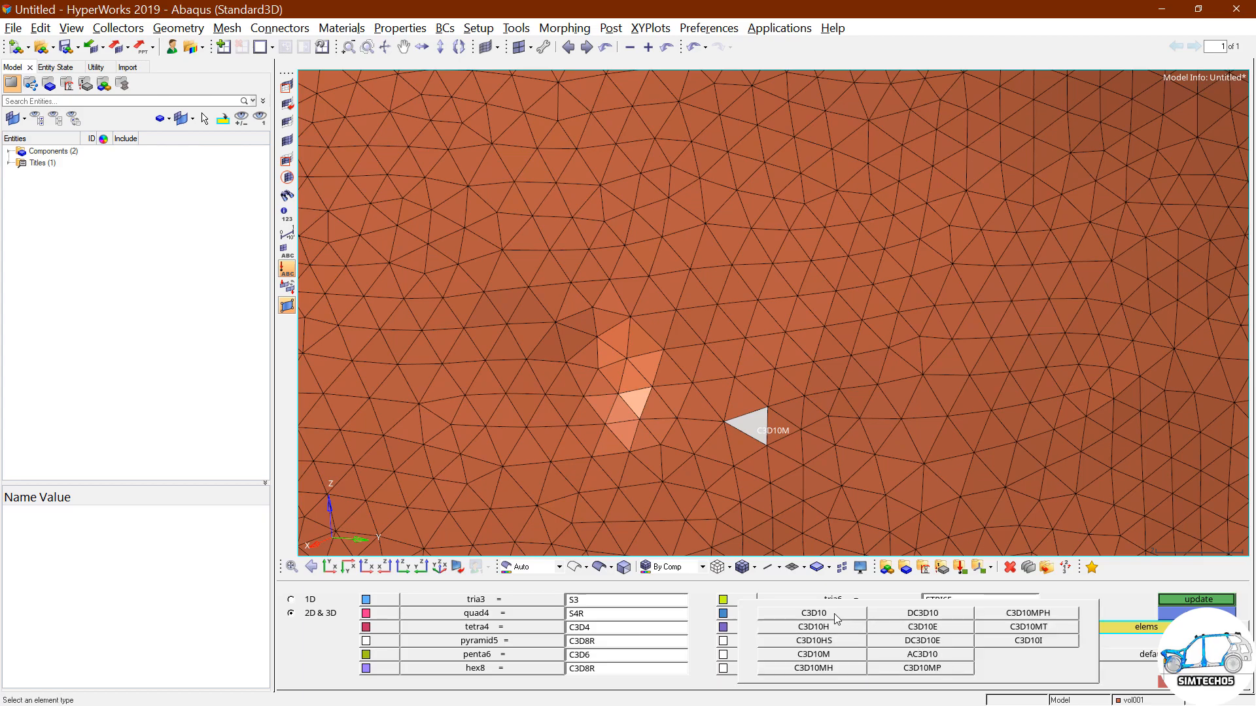
{"action": "left_click", "coordinate": [814, 613]}
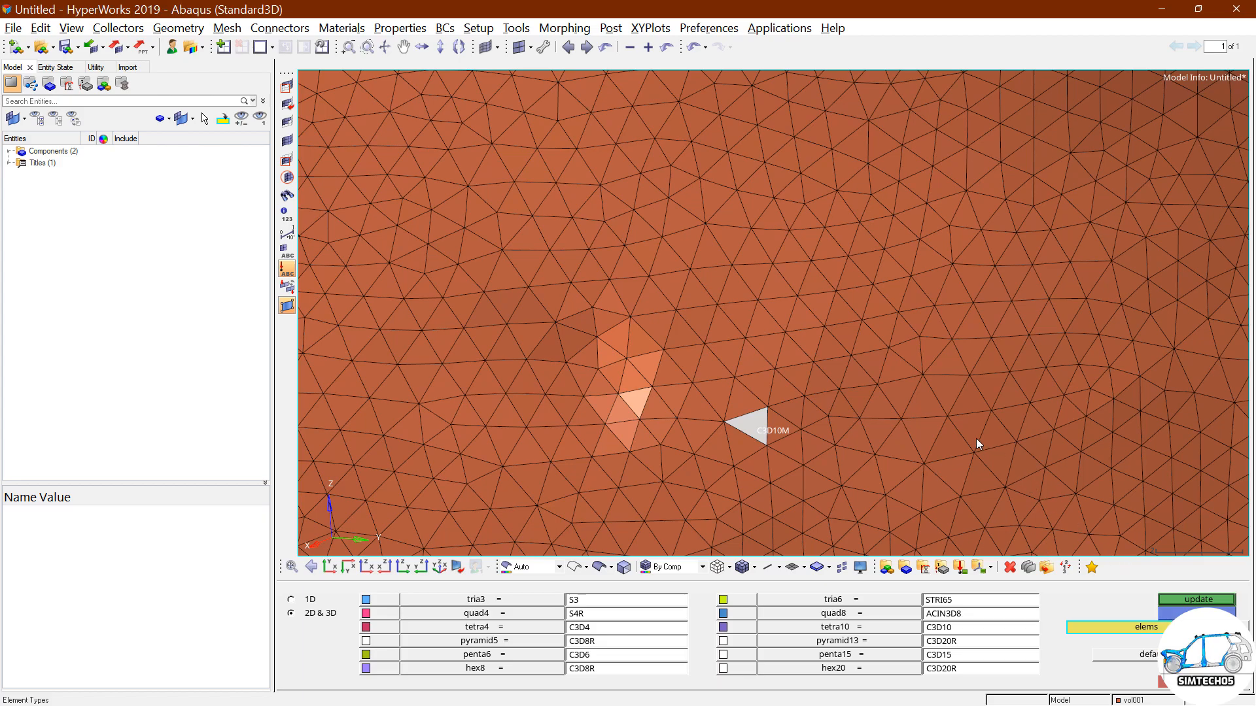
{"action": "key", "text": "f"}
{"action": "scroll", "coordinate": [880, 398], "scroll_direction": "down", "scroll_amount": 5}
{"action": "left_click_drag", "start_coordinate": [648, 158], "coordinate": [1144, 546], "text": "shift"}
{"action": "left_click", "coordinate": [1190, 600]}
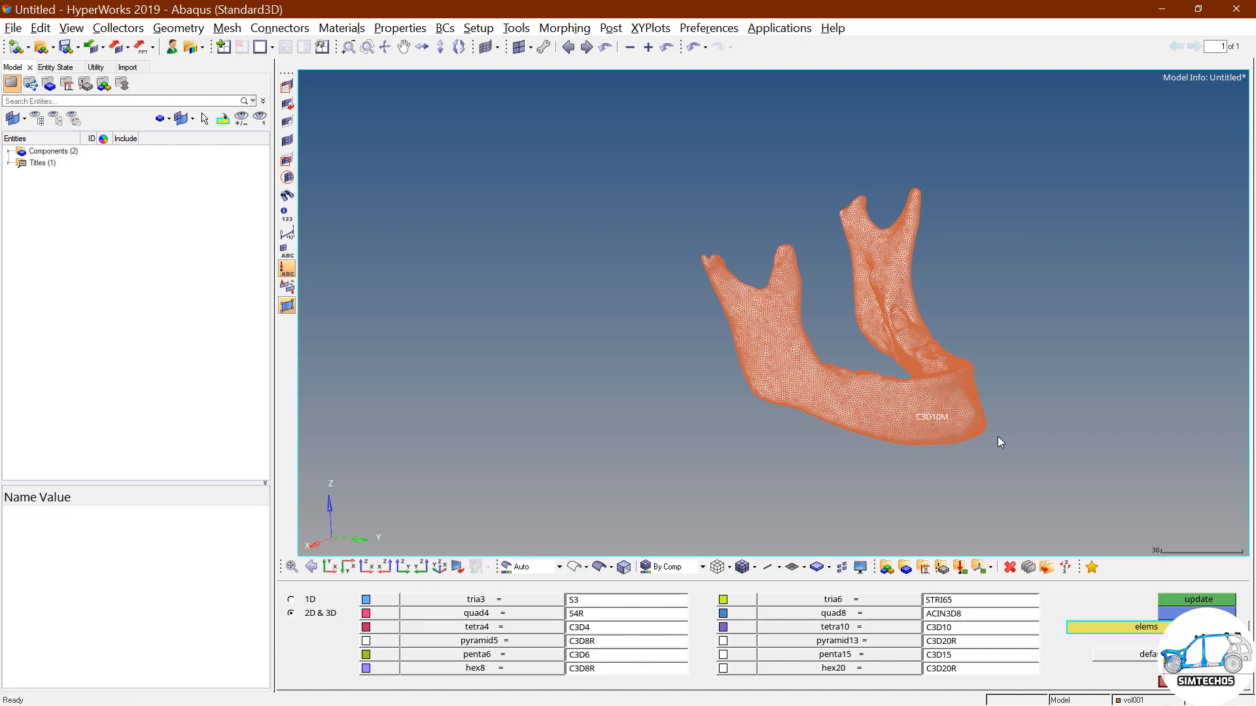
{"action": "scroll", "coordinate": [945, 419], "scroll_direction": "up", "scroll_amount": 5}
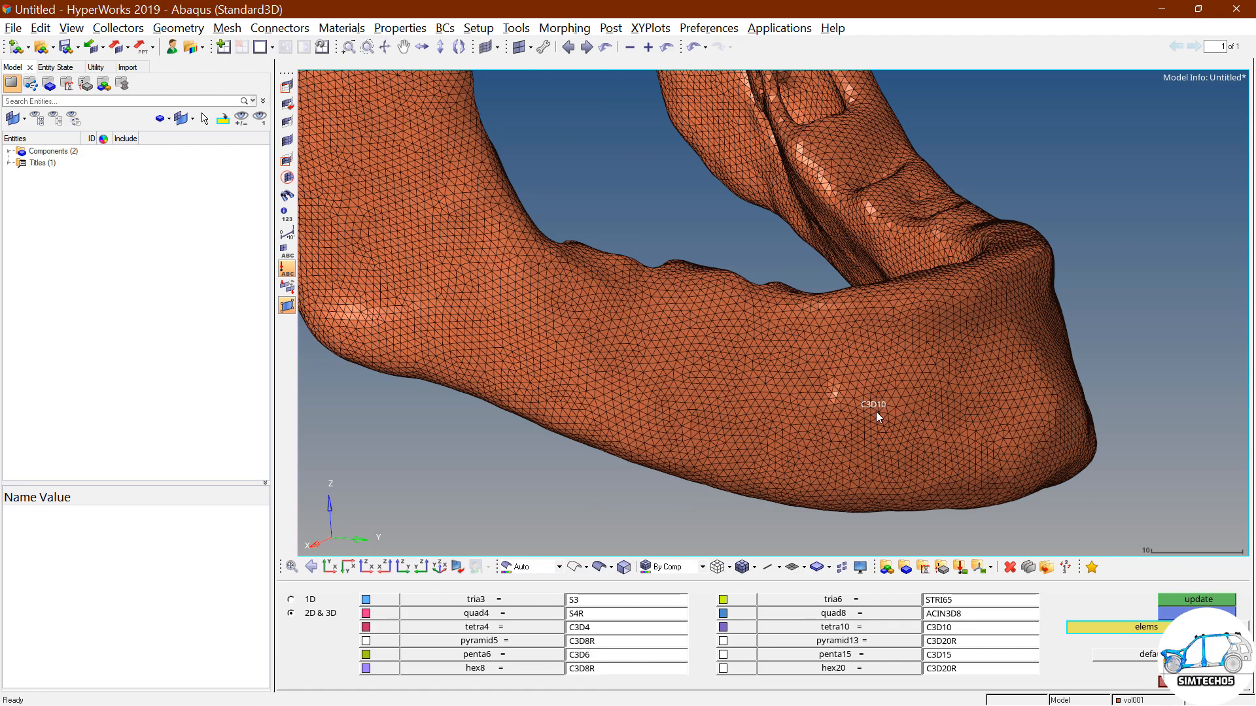
{"action": "scroll", "coordinate": [896, 409], "scroll_direction": "down", "scroll_amount": 3}
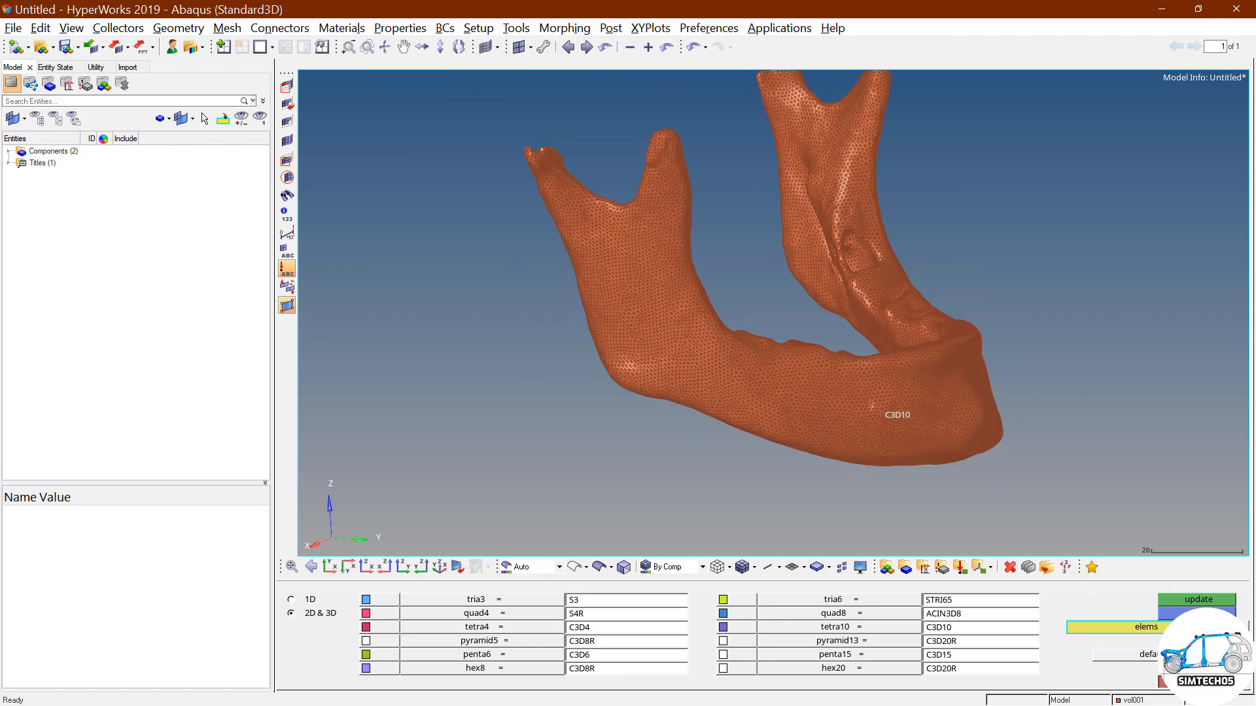
{"action": "left_click", "coordinate": [1196, 682]}
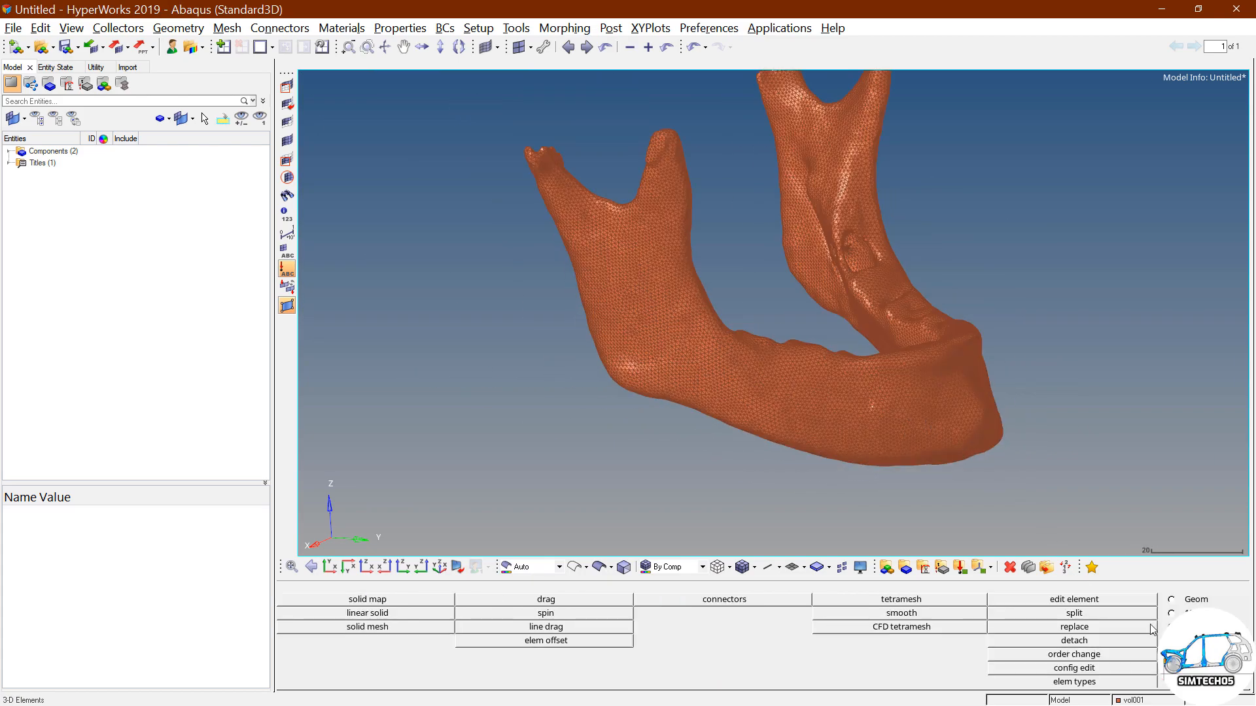
Save the model as the HyperMesh binary file Mandible in the 3DSlicer-Abaqus/MAndible folder.
{"action": "left_click", "coordinate": [14, 29]}
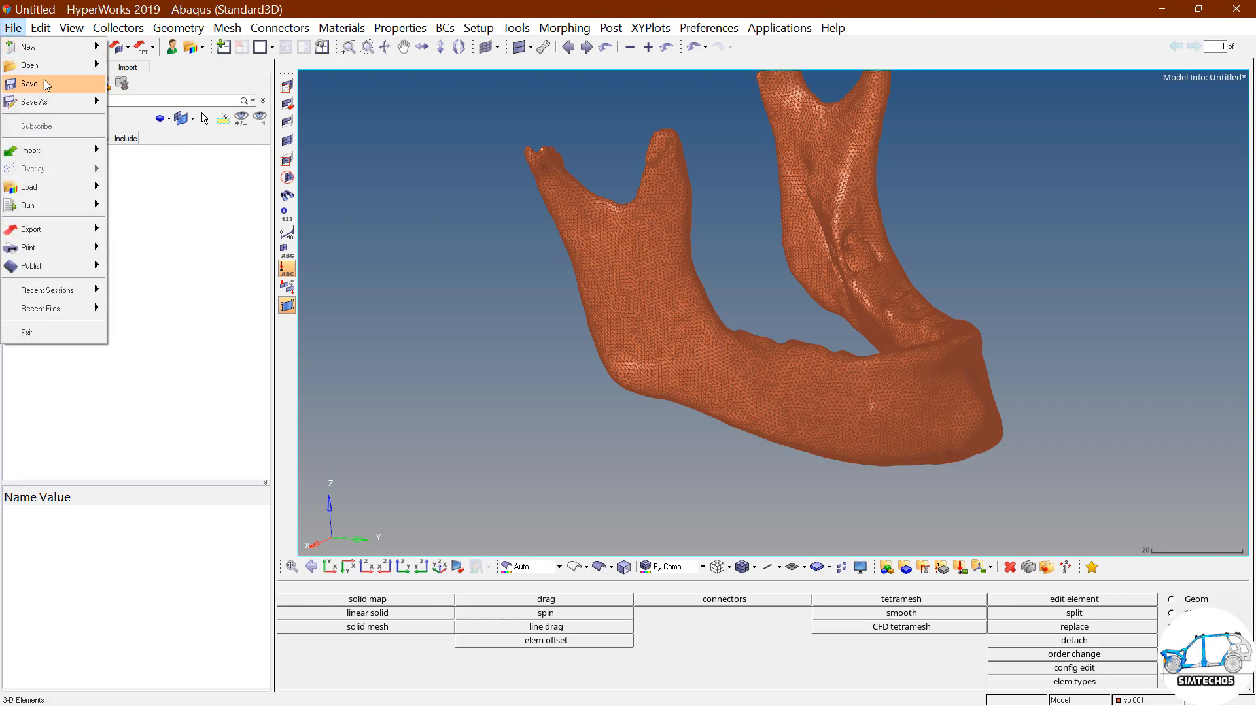
{"action": "mouse_move", "coordinate": [64, 103]}
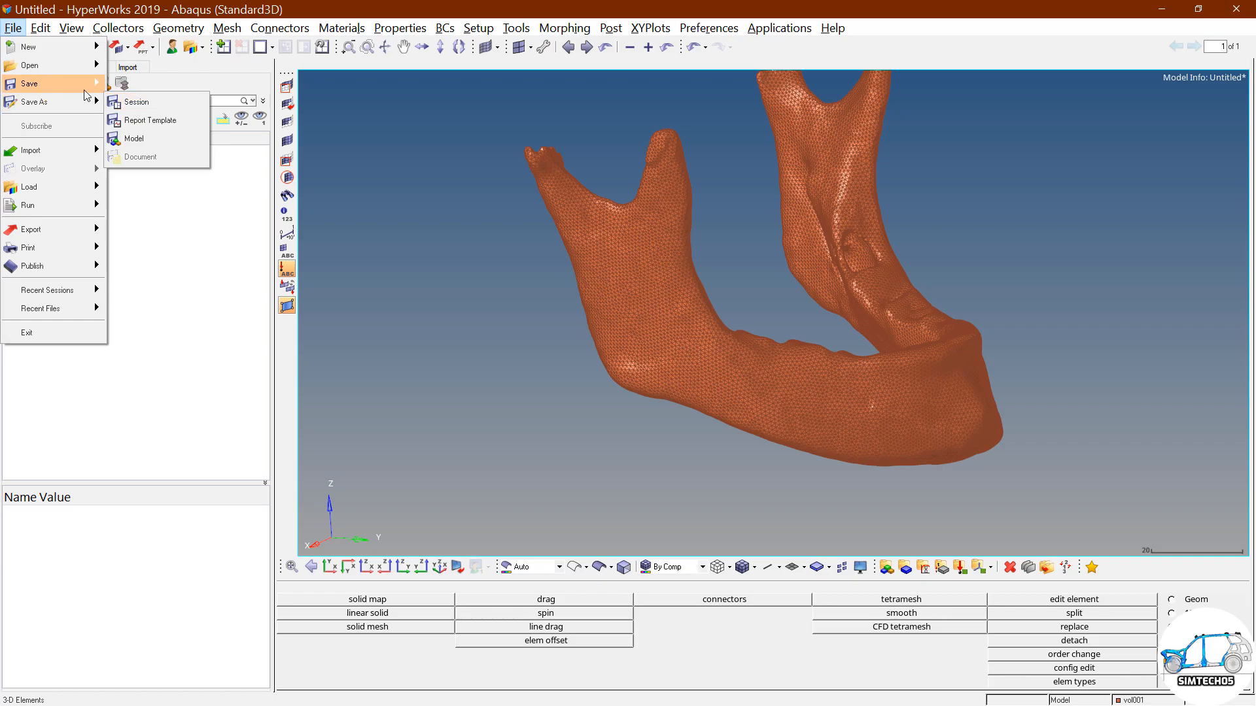
{"action": "left_click", "coordinate": [135, 102]}
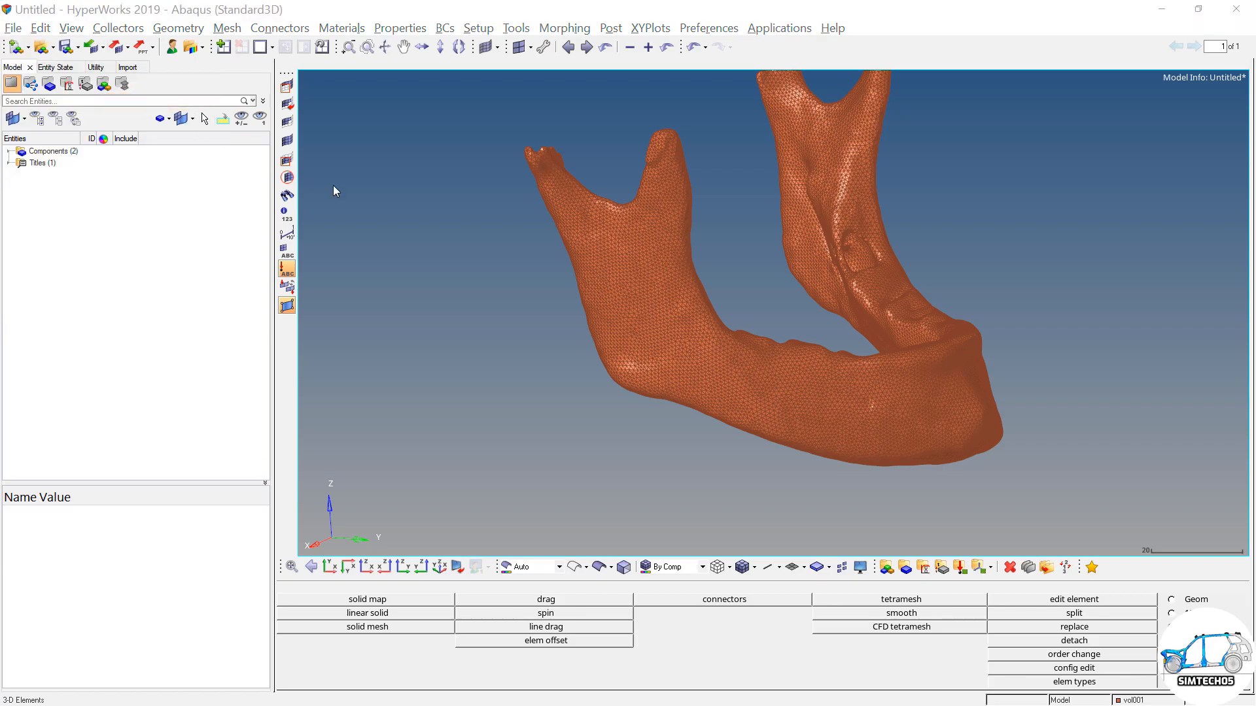
{"action": "left_click", "coordinate": [474, 141]}
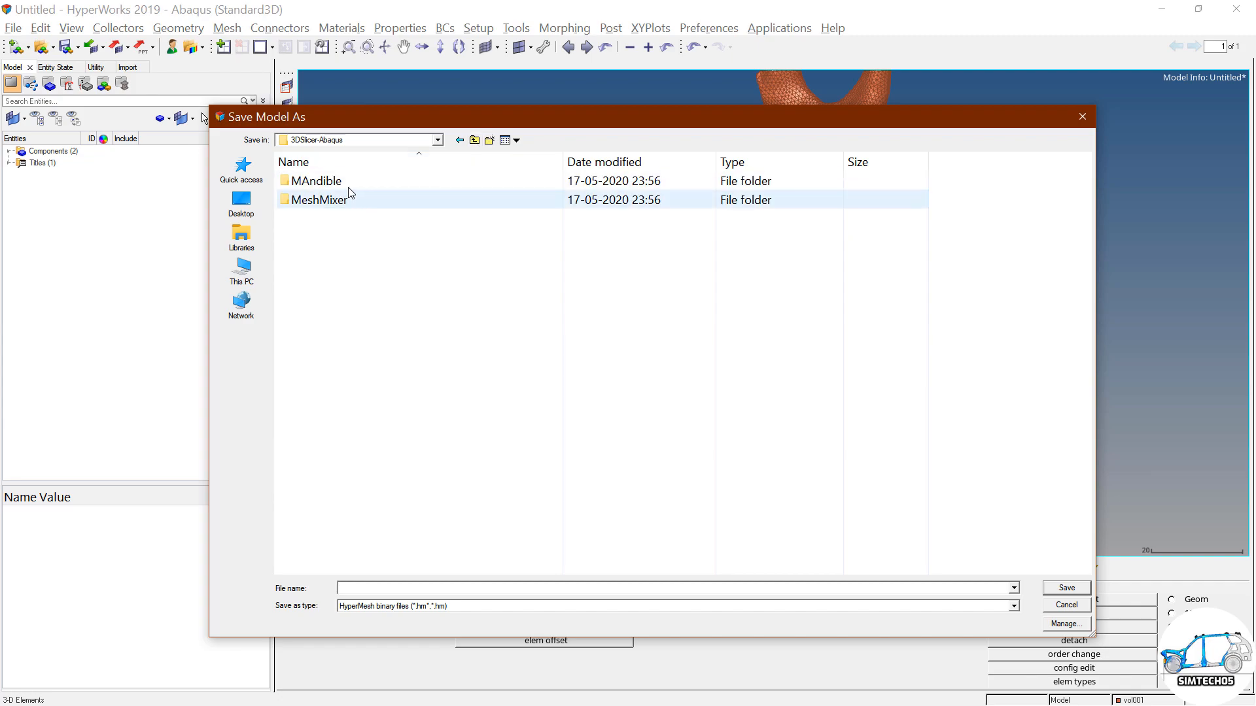
{"action": "double_click", "coordinate": [348, 186]}
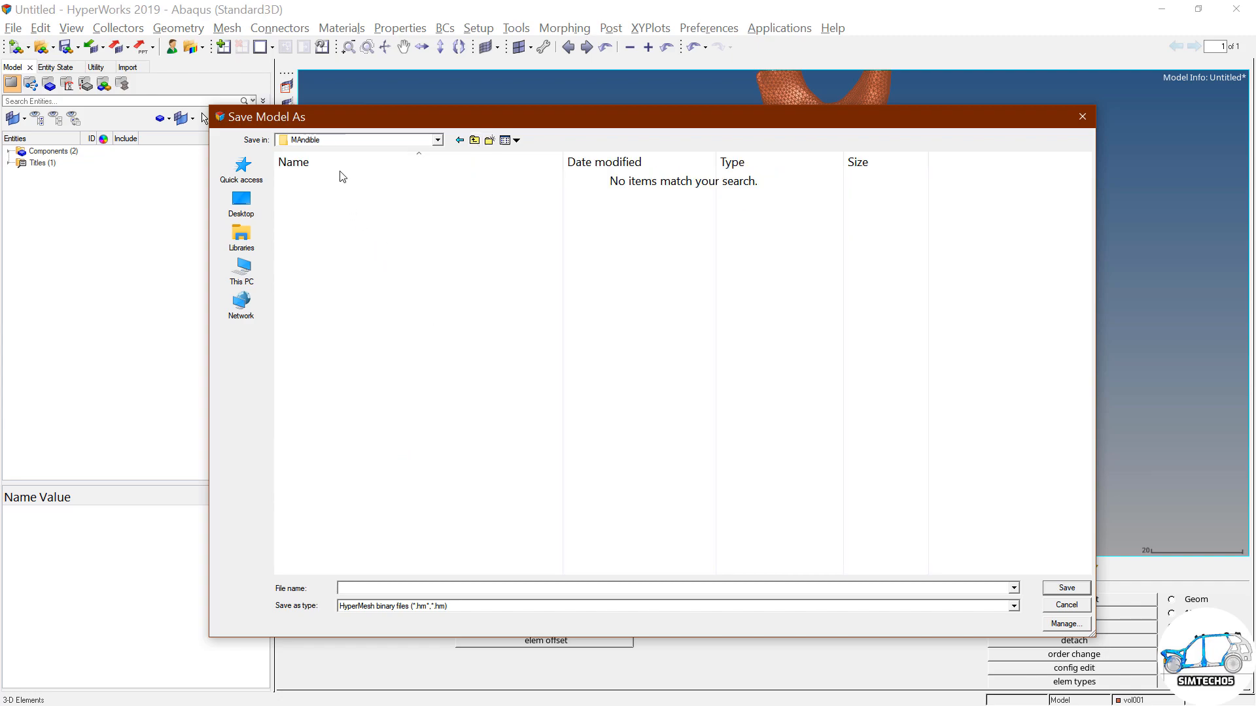
{"action": "left_click", "coordinate": [388, 588]}
{"action": "type", "text": "Mandible"}
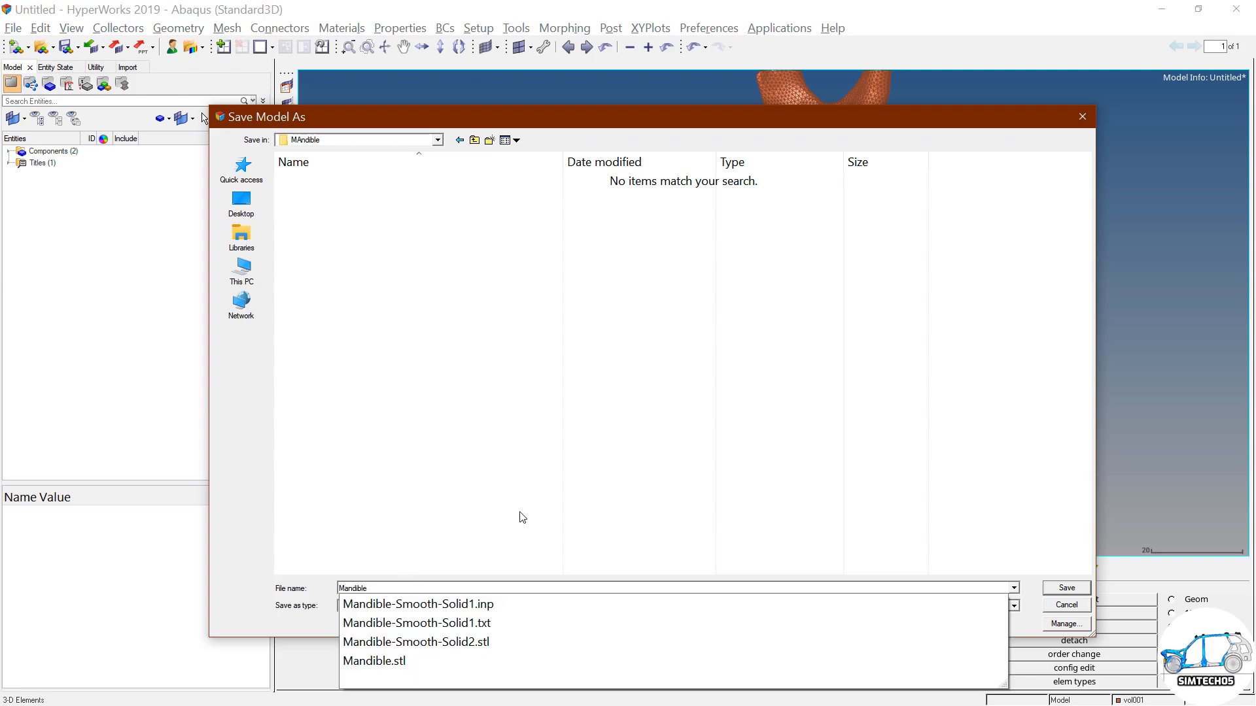
{"action": "left_click", "coordinate": [553, 495]}
{"action": "left_click", "coordinate": [1067, 586]}
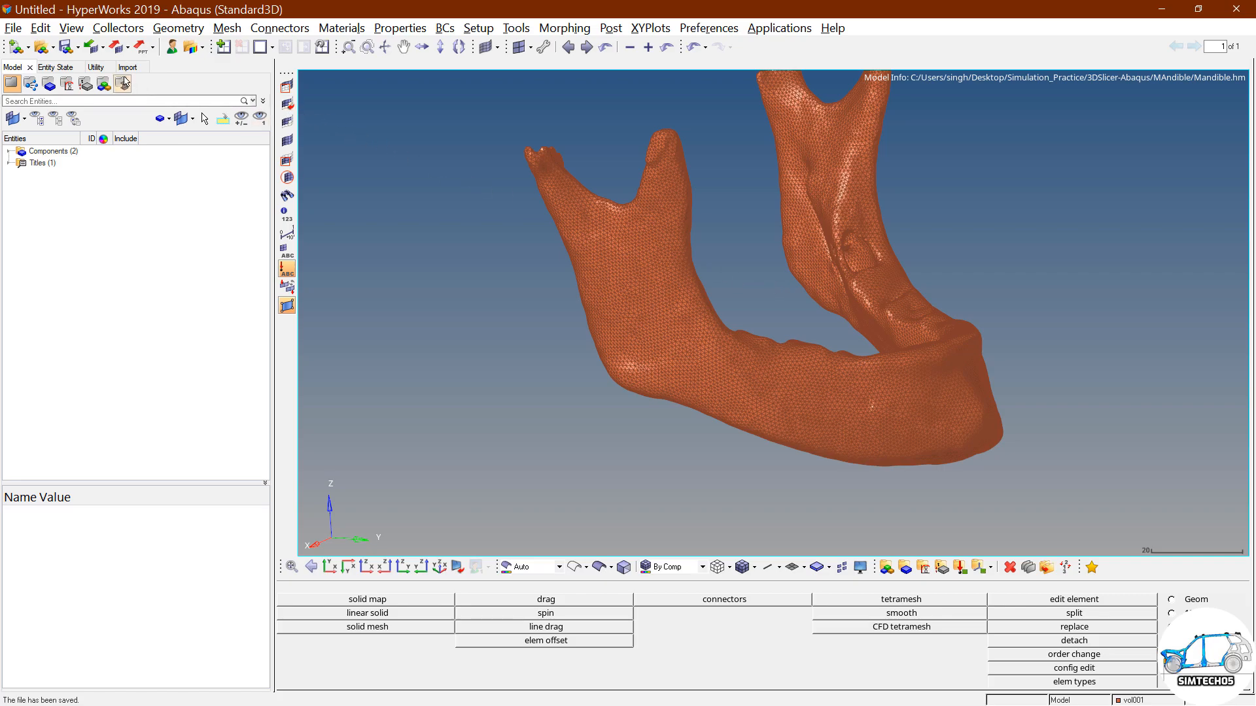
Set up a solver deck export with the Abaqus file type and the Standard3D template.
{"action": "left_click", "coordinate": [116, 48]}
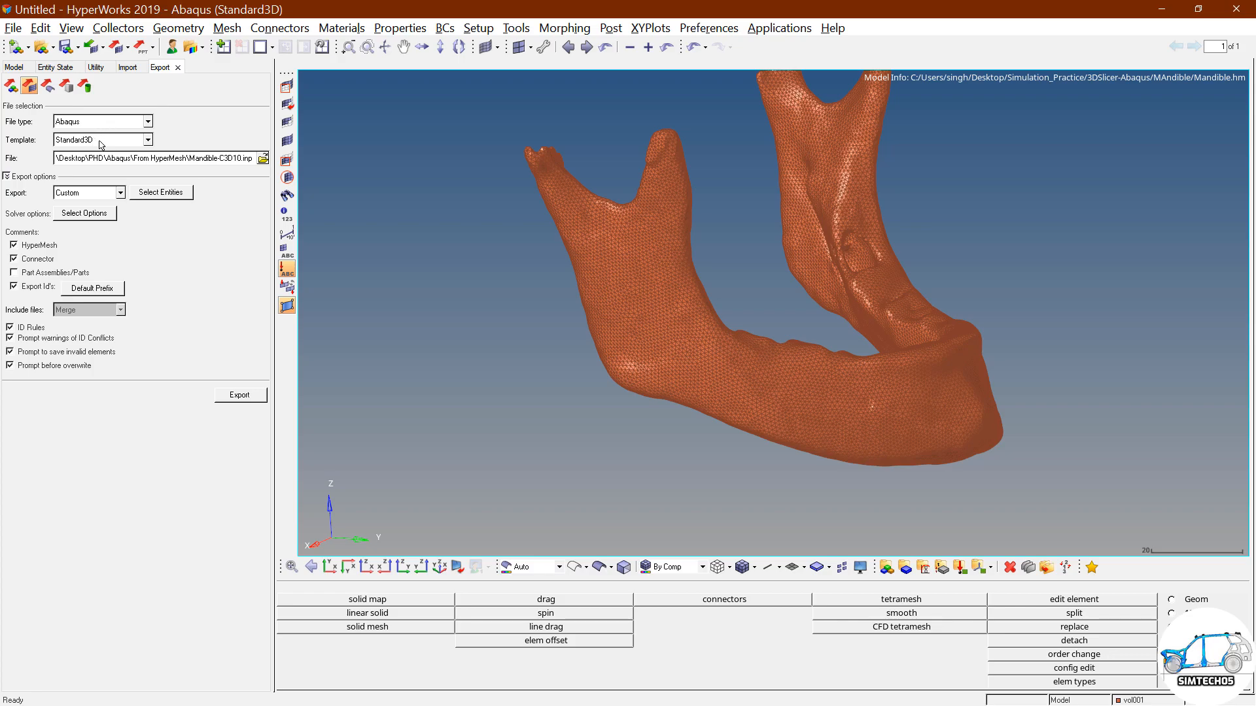
{"action": "left_click", "coordinate": [101, 140]}
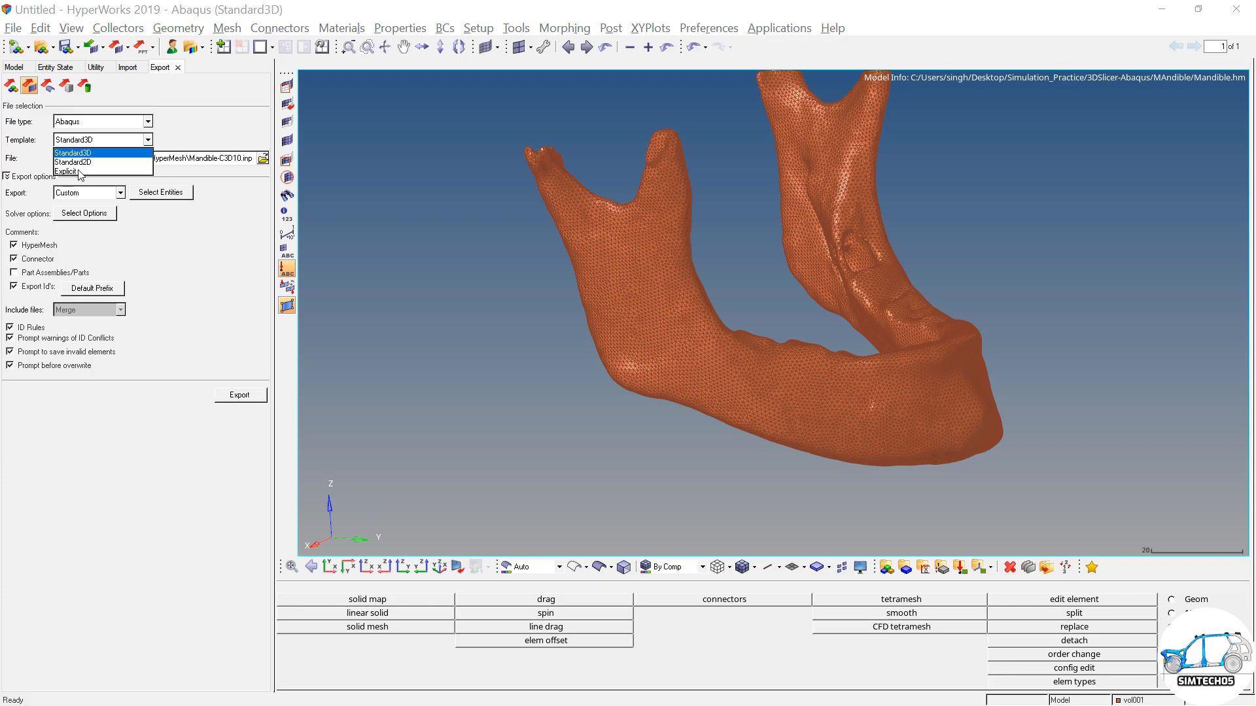
{"action": "left_click", "coordinate": [89, 153]}
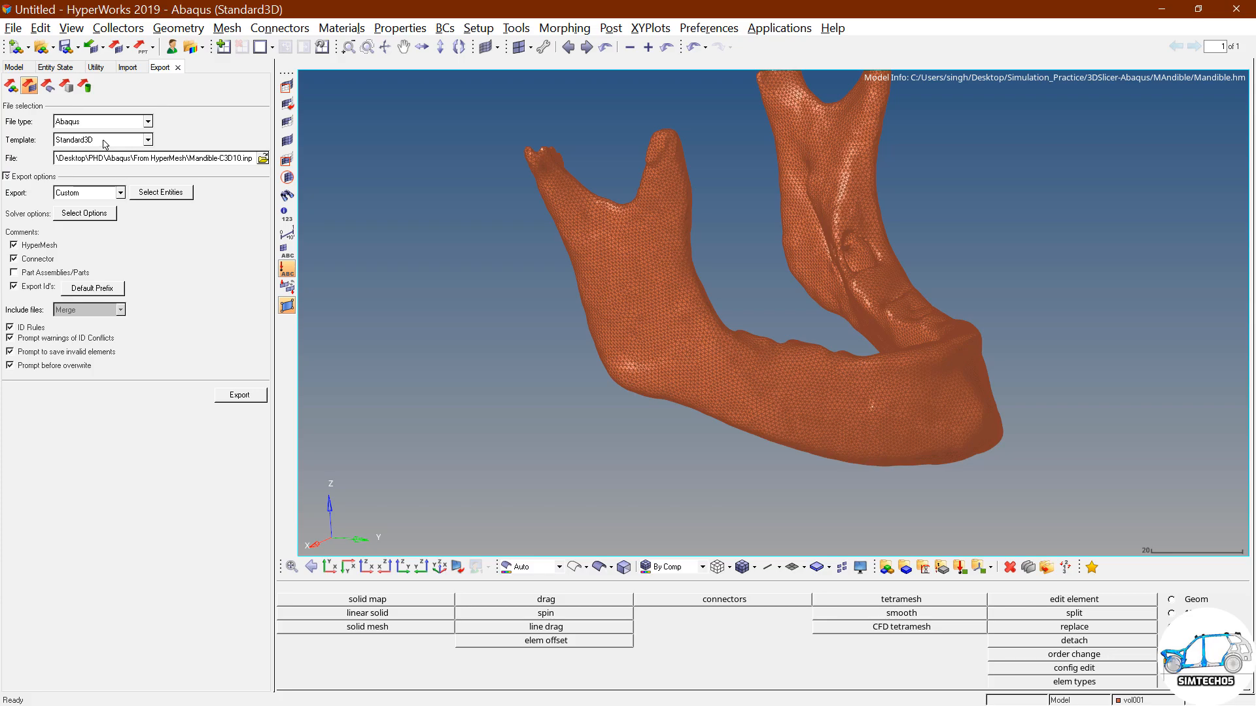
Browse to the Simulation_Practice/3DSlicer-Abaqus/MAndible folder as the location of the exported Abaqus file.
{"action": "left_click", "coordinate": [263, 158]}
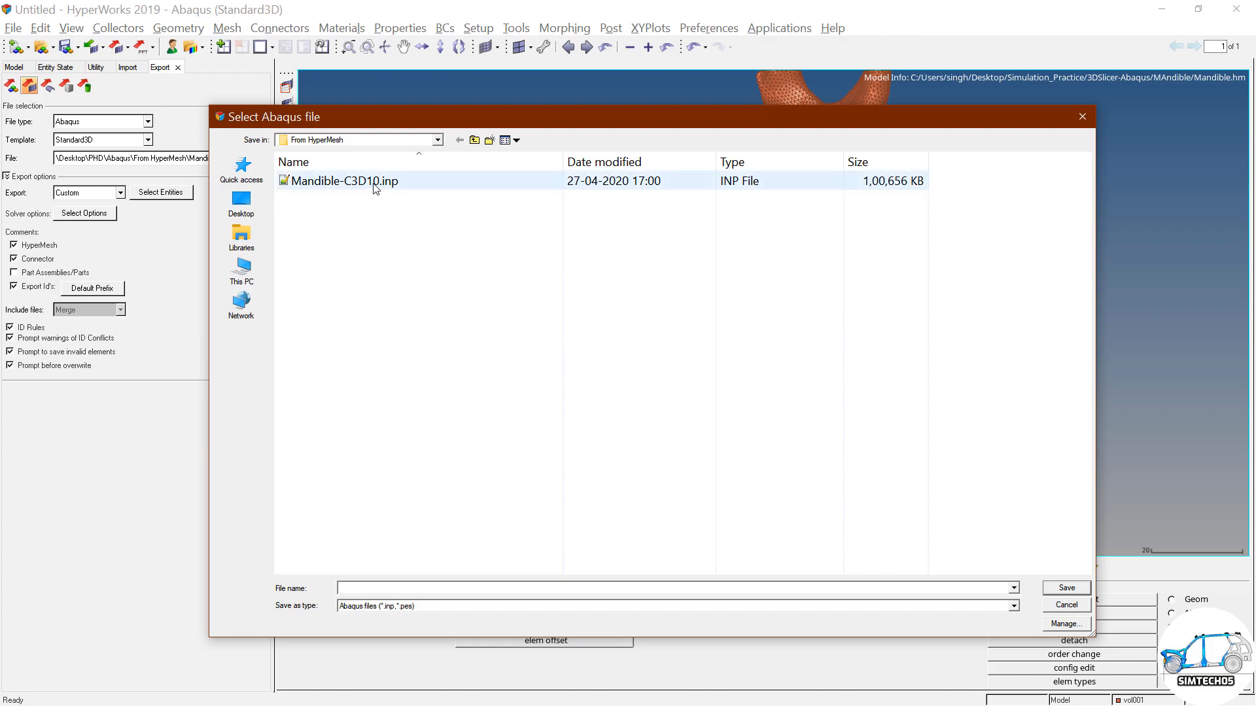
{"action": "left_click", "coordinate": [475, 140]}
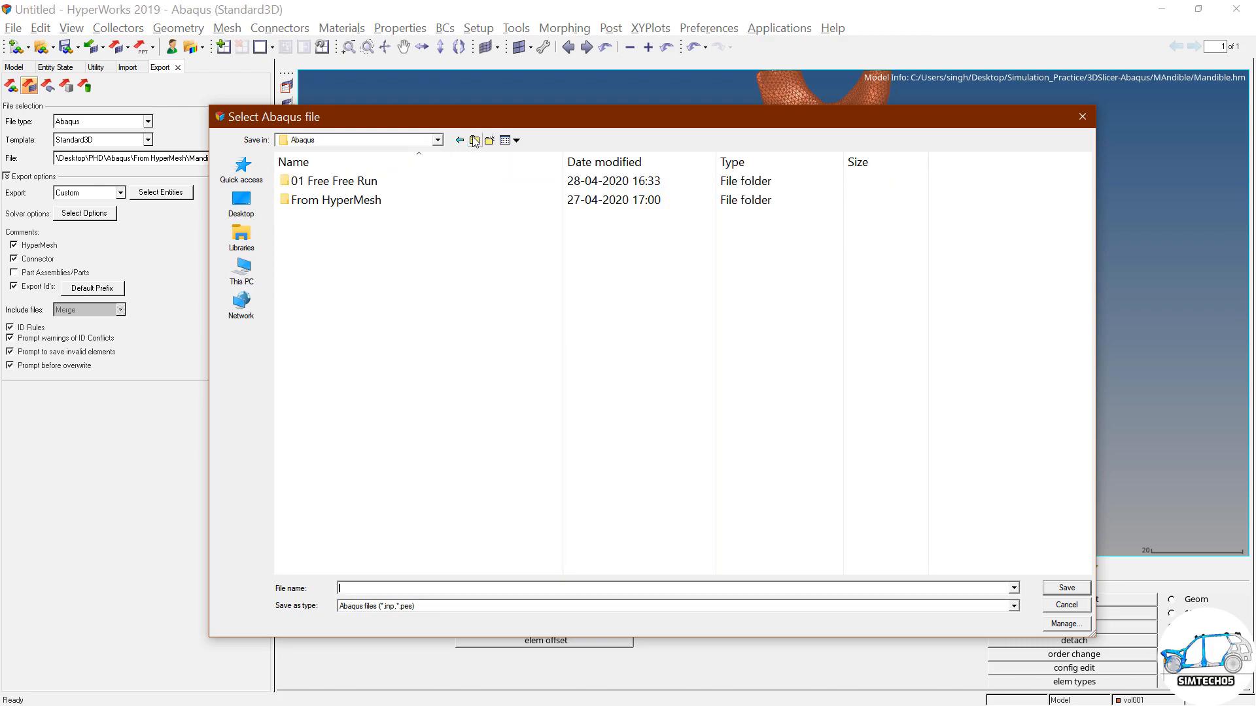
{"action": "left_click", "coordinate": [474, 140]}
{"action": "left_click", "coordinate": [474, 140]}
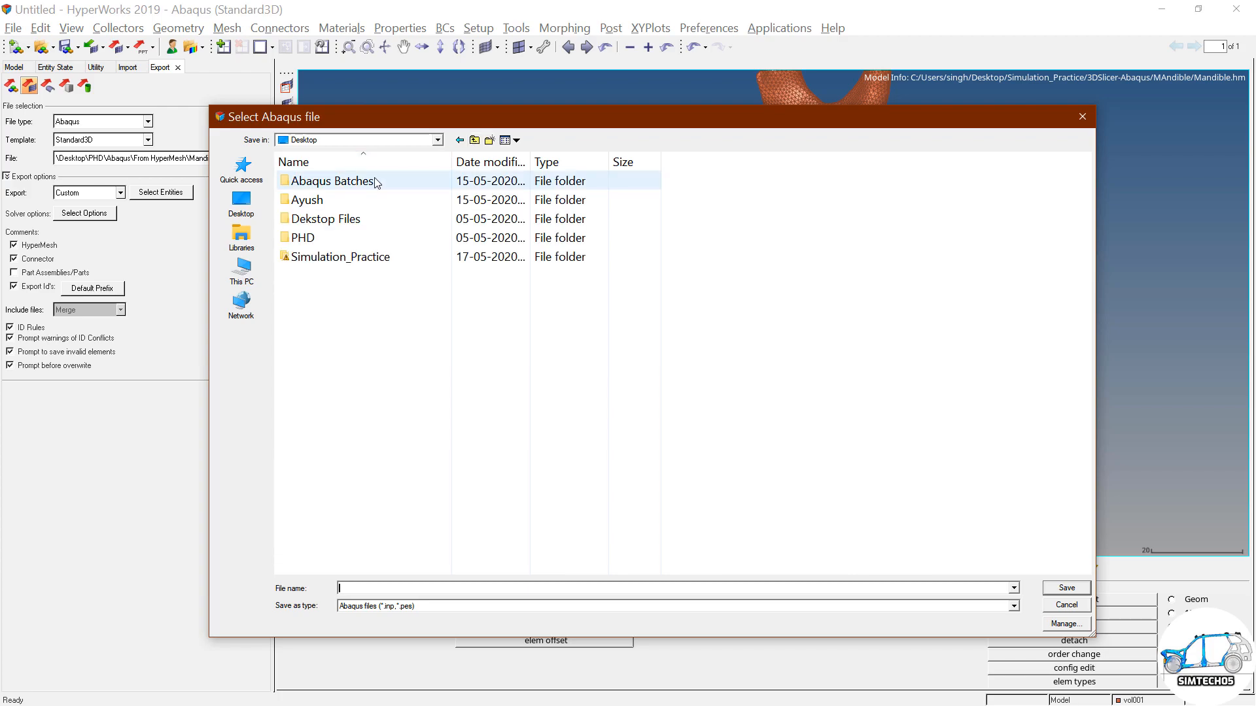
{"action": "double_click", "coordinate": [334, 257]}
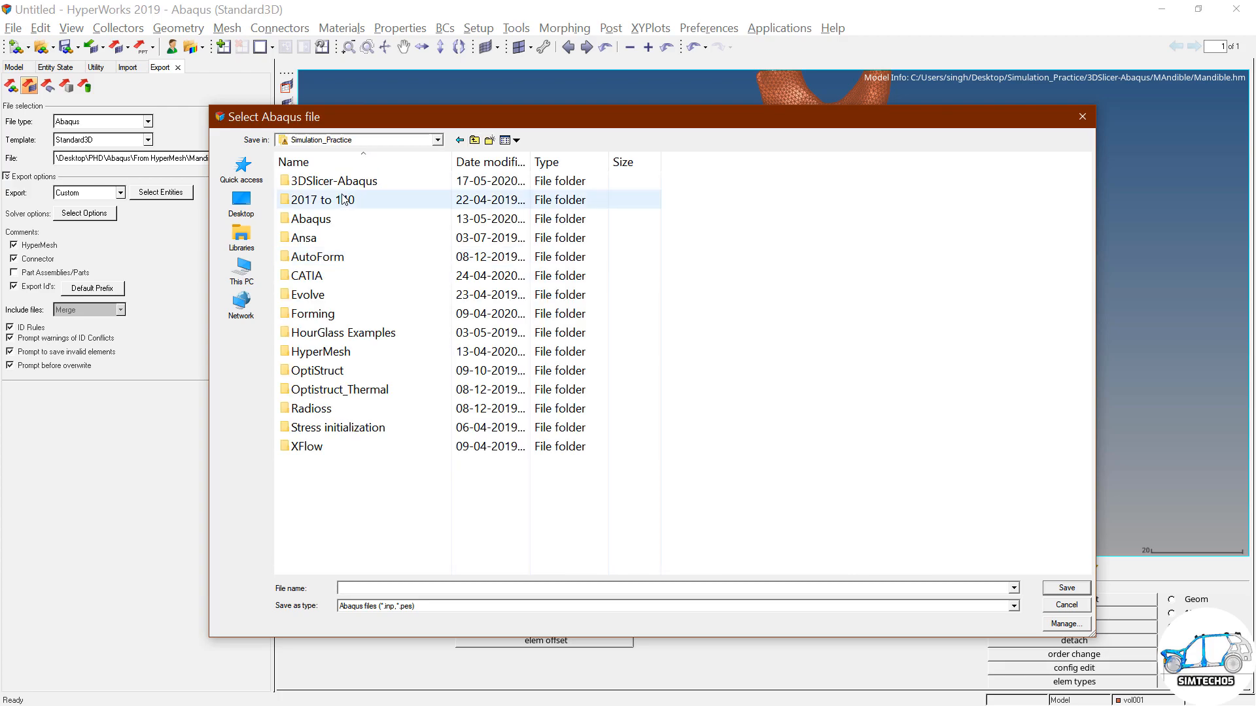
{"action": "double_click", "coordinate": [333, 181]}
{"action": "double_click", "coordinate": [309, 180]}
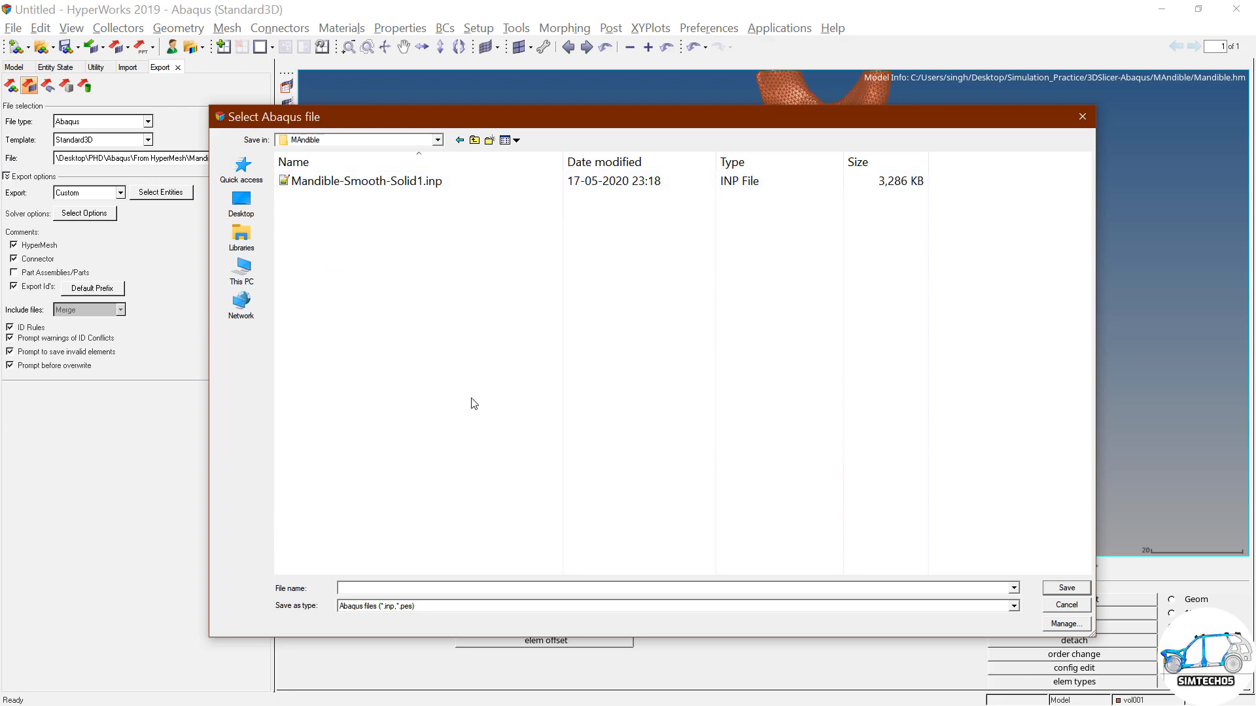
Name the export file Mandible, with Abaqus files (*.inp, *.pes) as its type.
{"action": "left_click", "coordinate": [410, 585]}
{"action": "type", "text": "Man"}
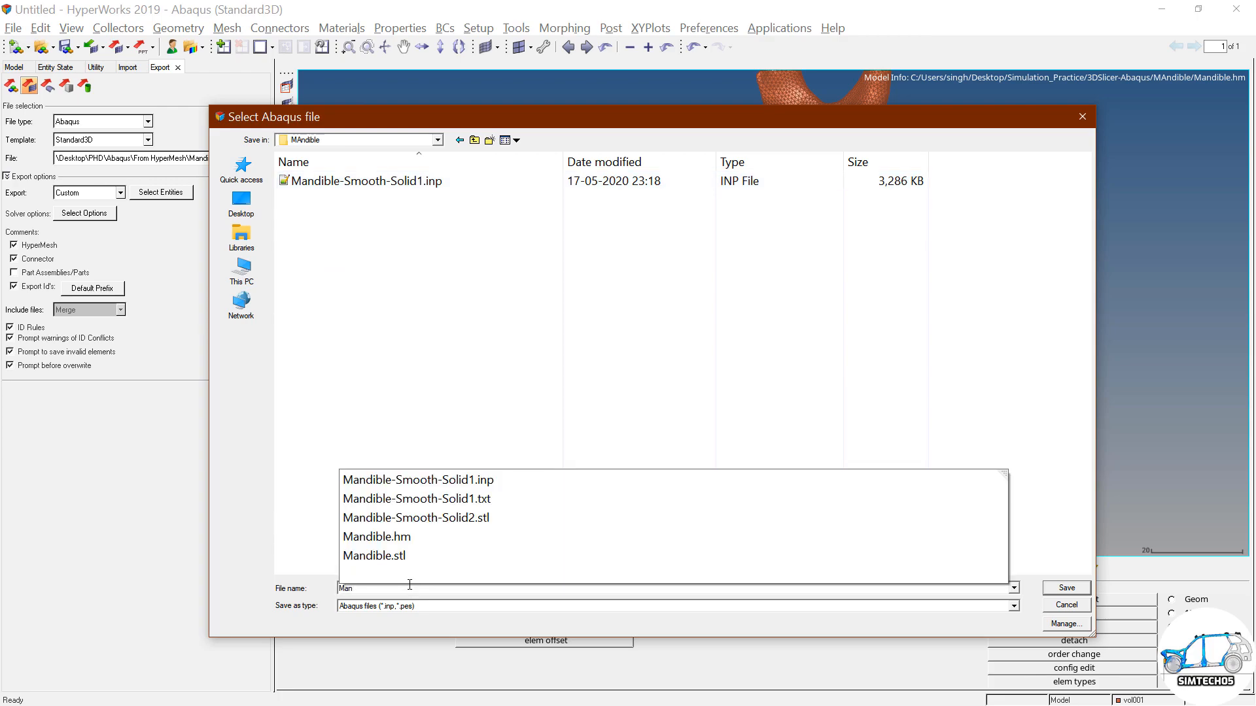
{"action": "type", "text": "dible"}
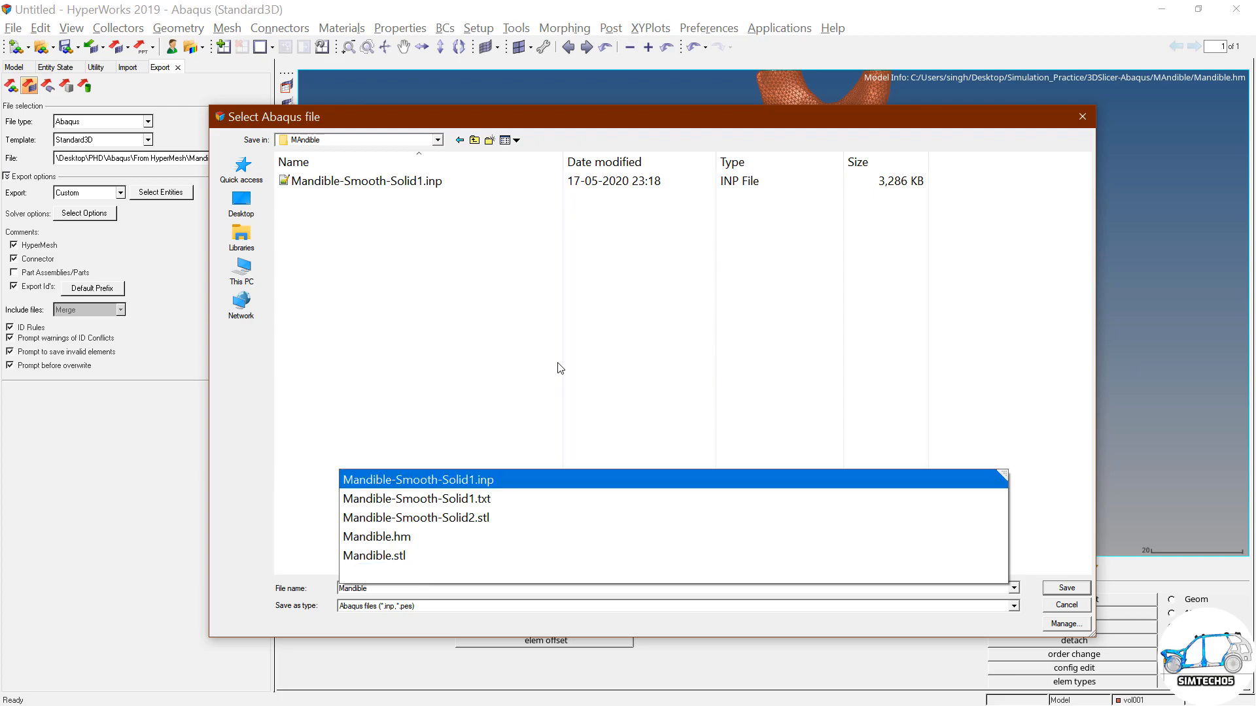
{"action": "key", "text": "Escape"}
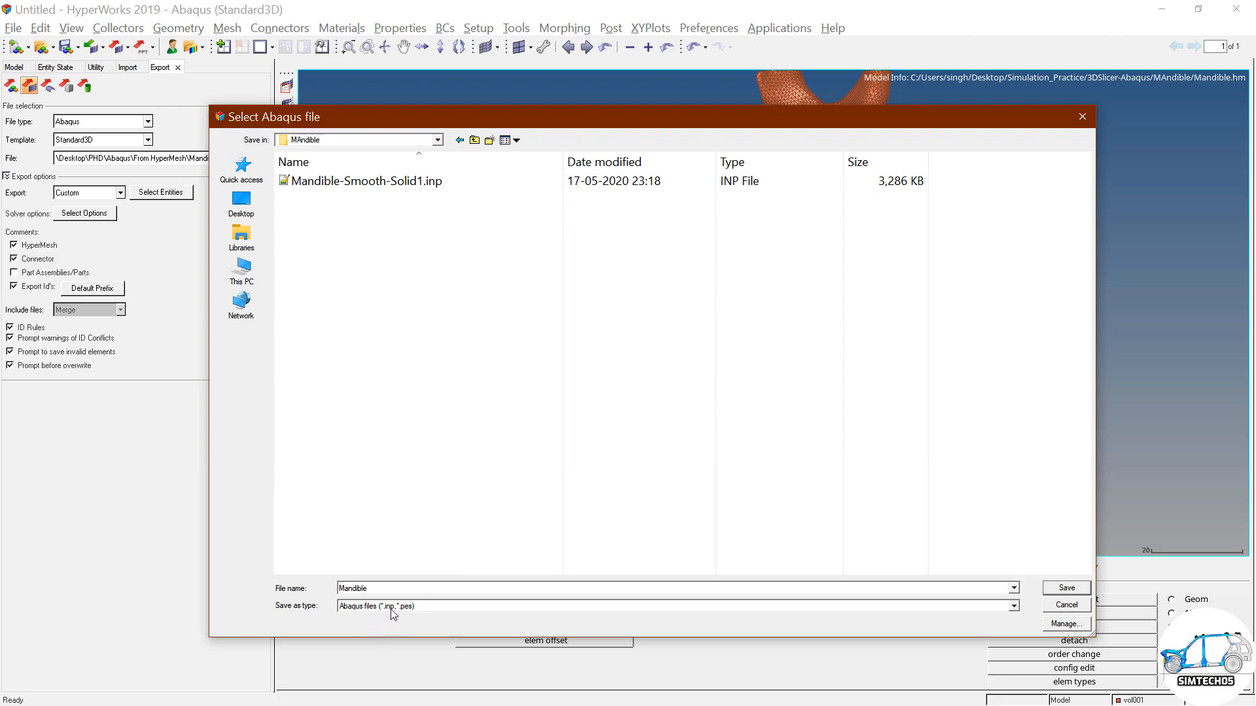
{"action": "left_click", "coordinate": [404, 609]}
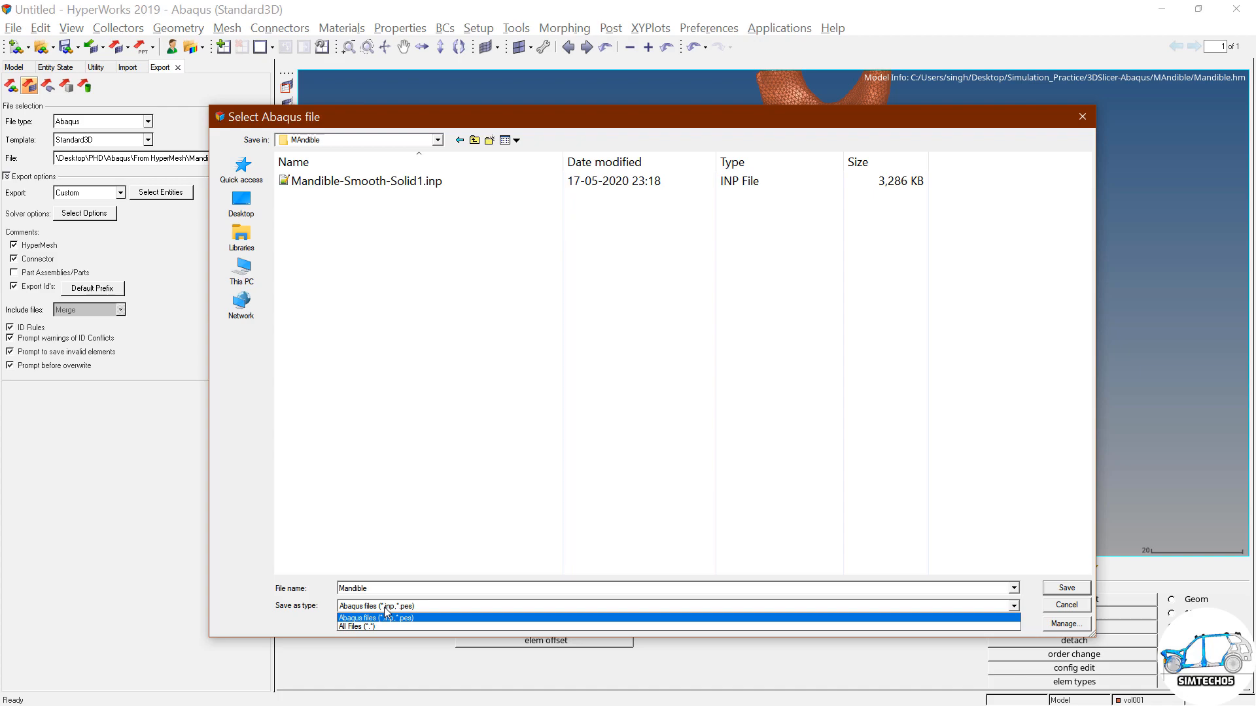
{"action": "left_click", "coordinate": [403, 618]}
{"action": "left_click", "coordinate": [1066, 588]}
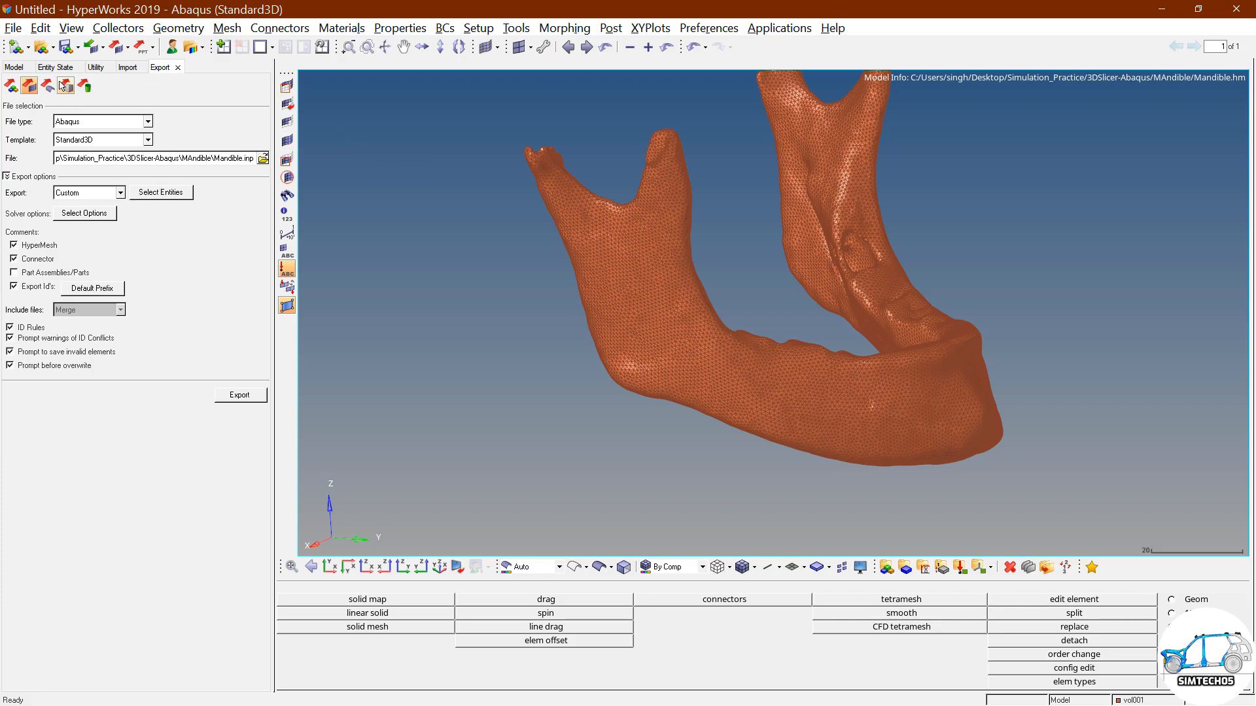
Check the model's component list and set the export scope to Displayed.
{"action": "left_click", "coordinate": [15, 68]}
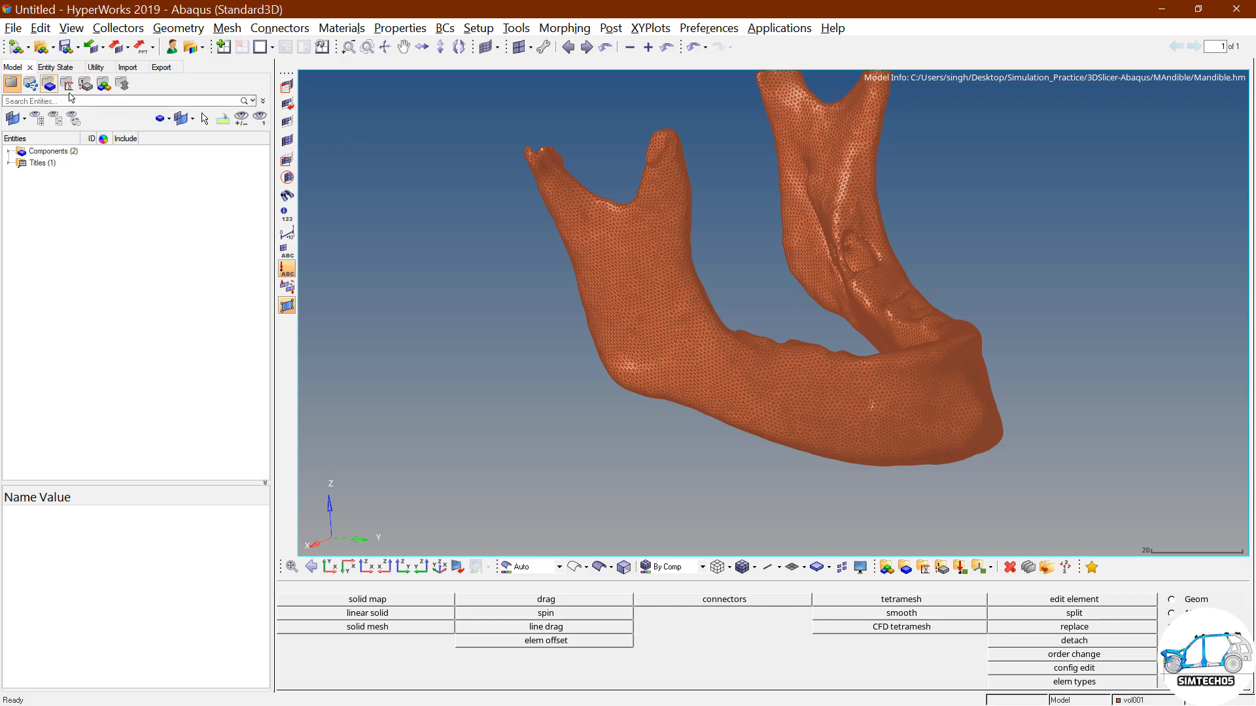
{"action": "left_click", "coordinate": [8, 151]}
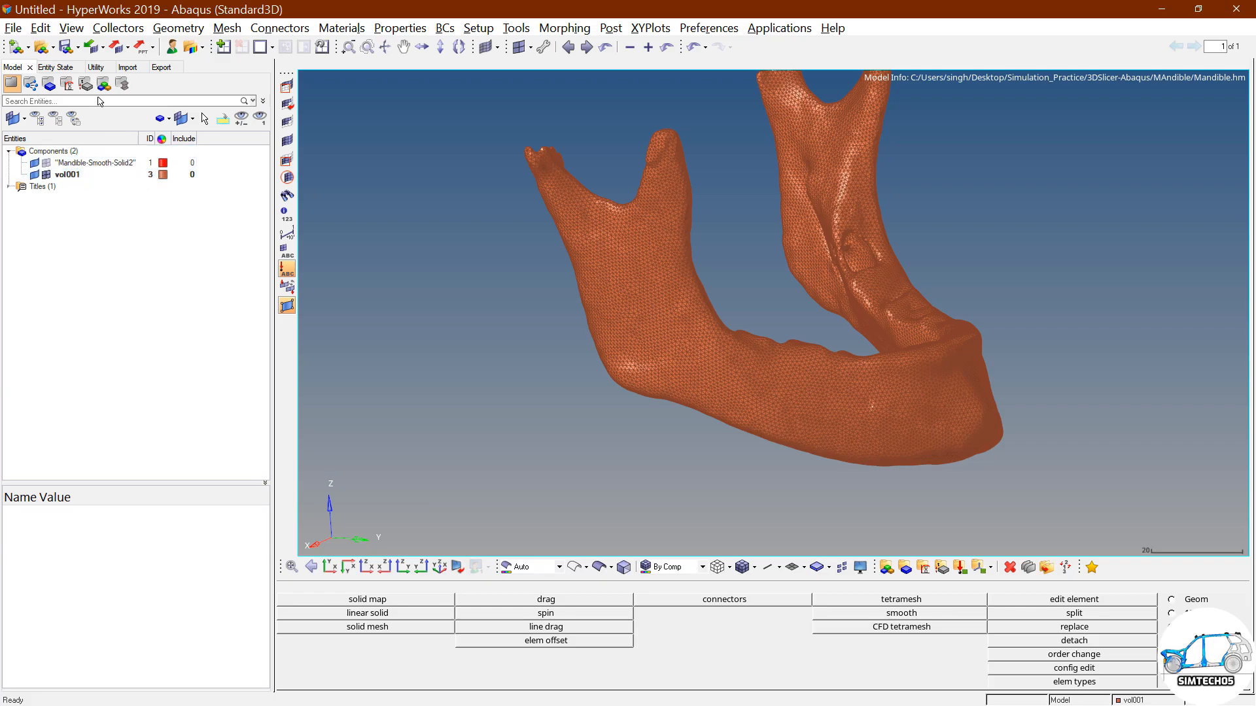
{"action": "left_click", "coordinate": [160, 67]}
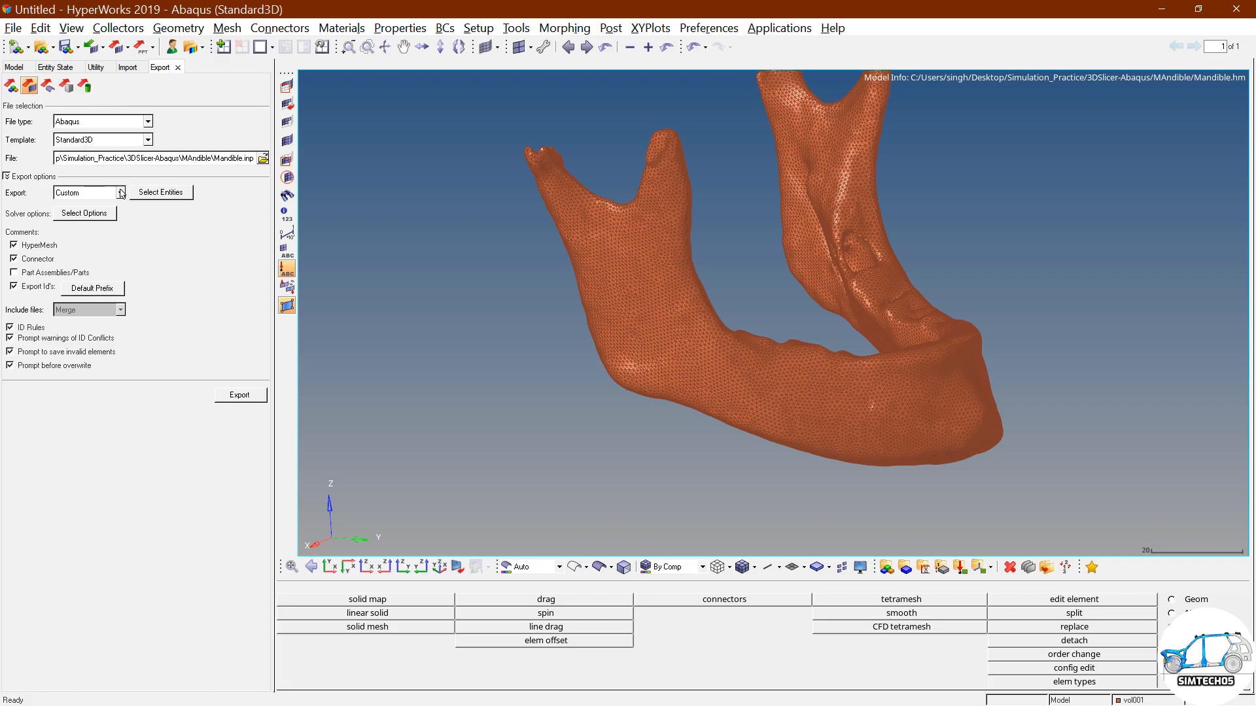
{"action": "left_click", "coordinate": [91, 195]}
{"action": "left_click", "coordinate": [93, 196]}
{"action": "left_click", "coordinate": [102, 198]}
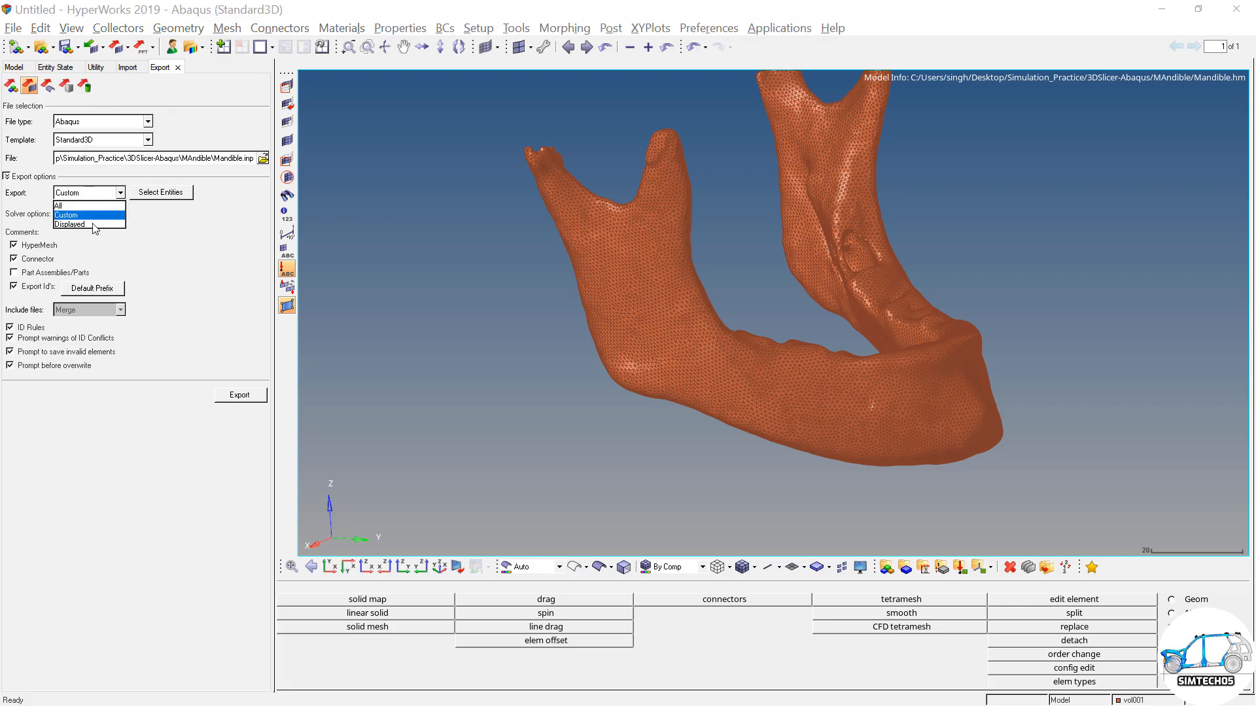
{"action": "left_click", "coordinate": [94, 225]}
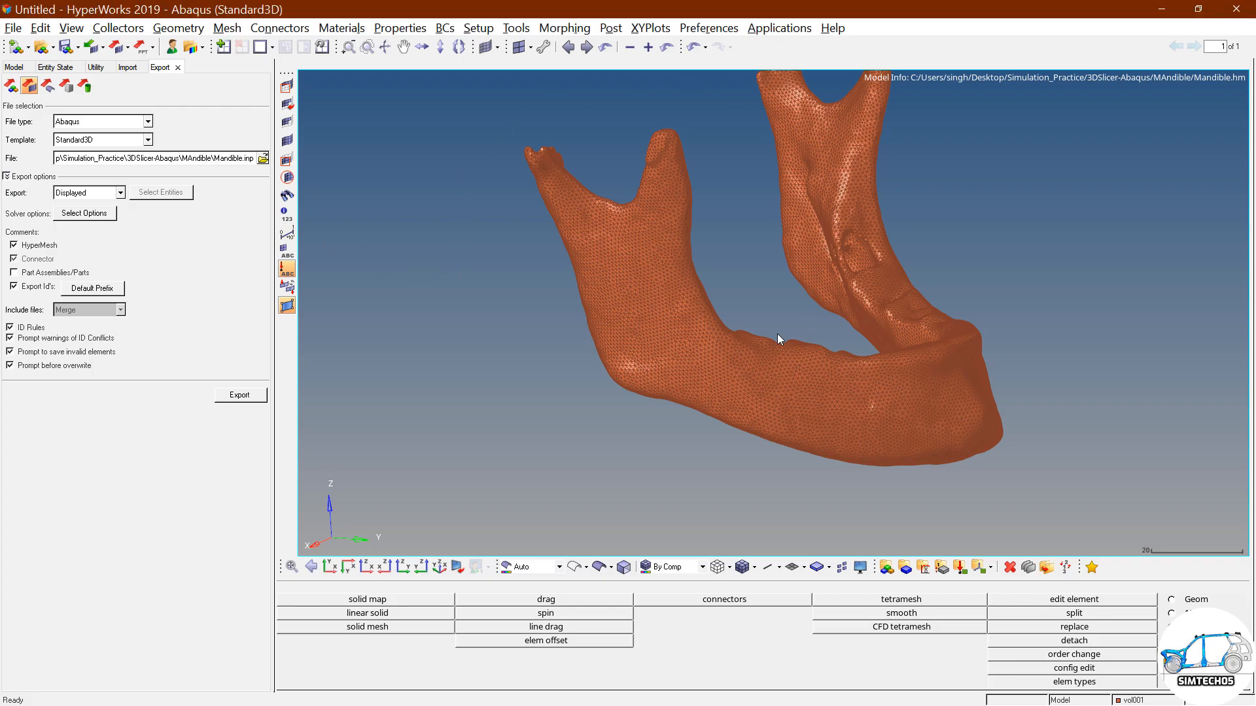
Export the displayed mandible mesh to the Mandible.inp Abaqus file and switch to Abaqus/CAE.
{"action": "scroll", "coordinate": [767, 289], "scroll_direction": "down", "scroll_amount": 3}
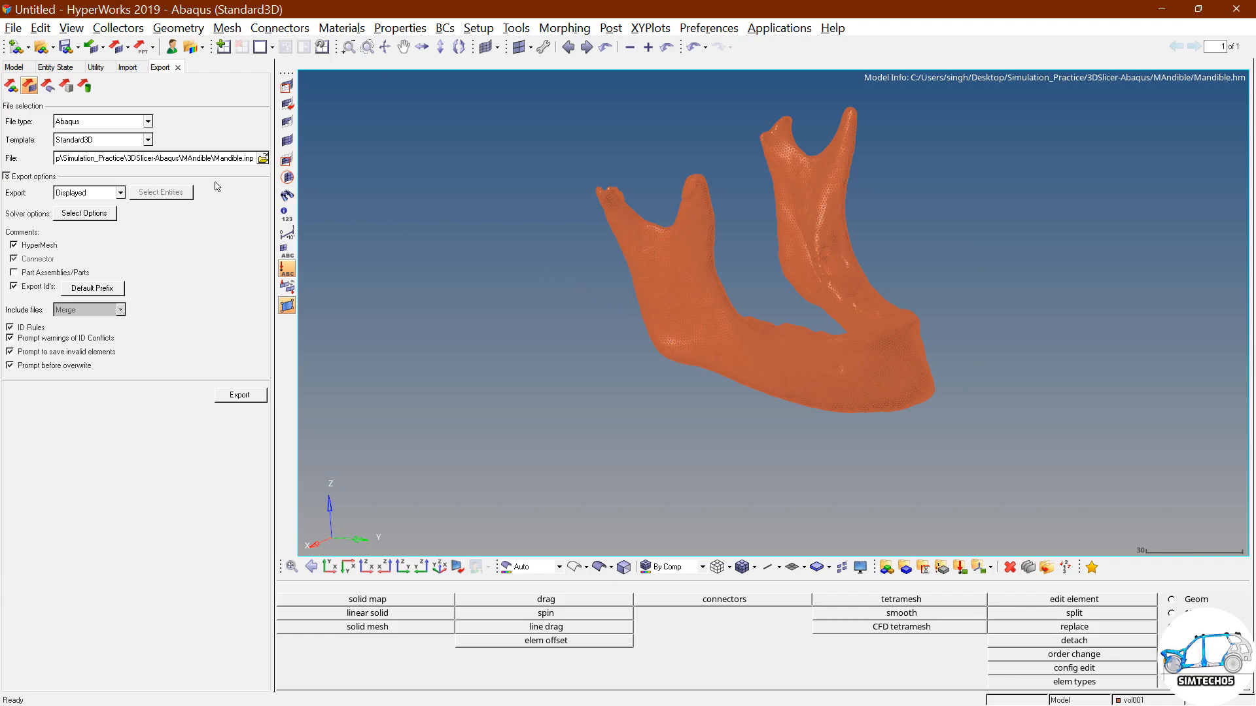
{"action": "left_click", "coordinate": [255, 394]}
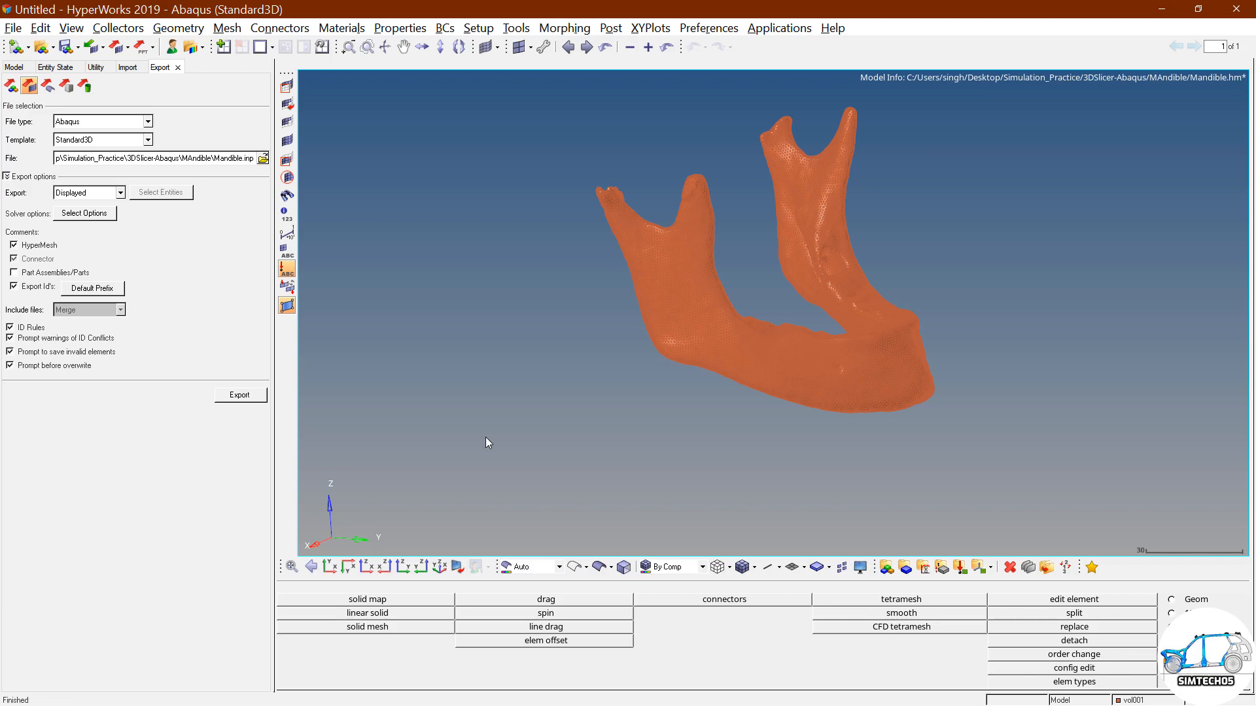
{"action": "key", "text": "super"}
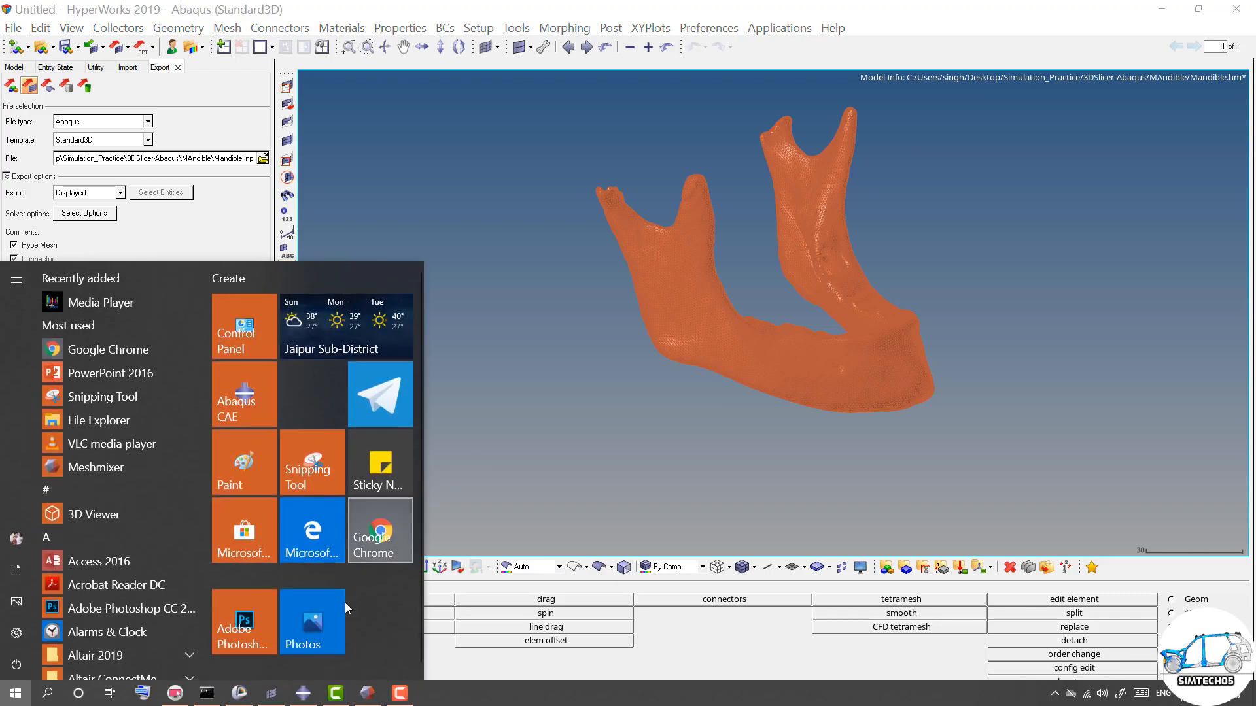
{"action": "left_click", "coordinate": [304, 690]}
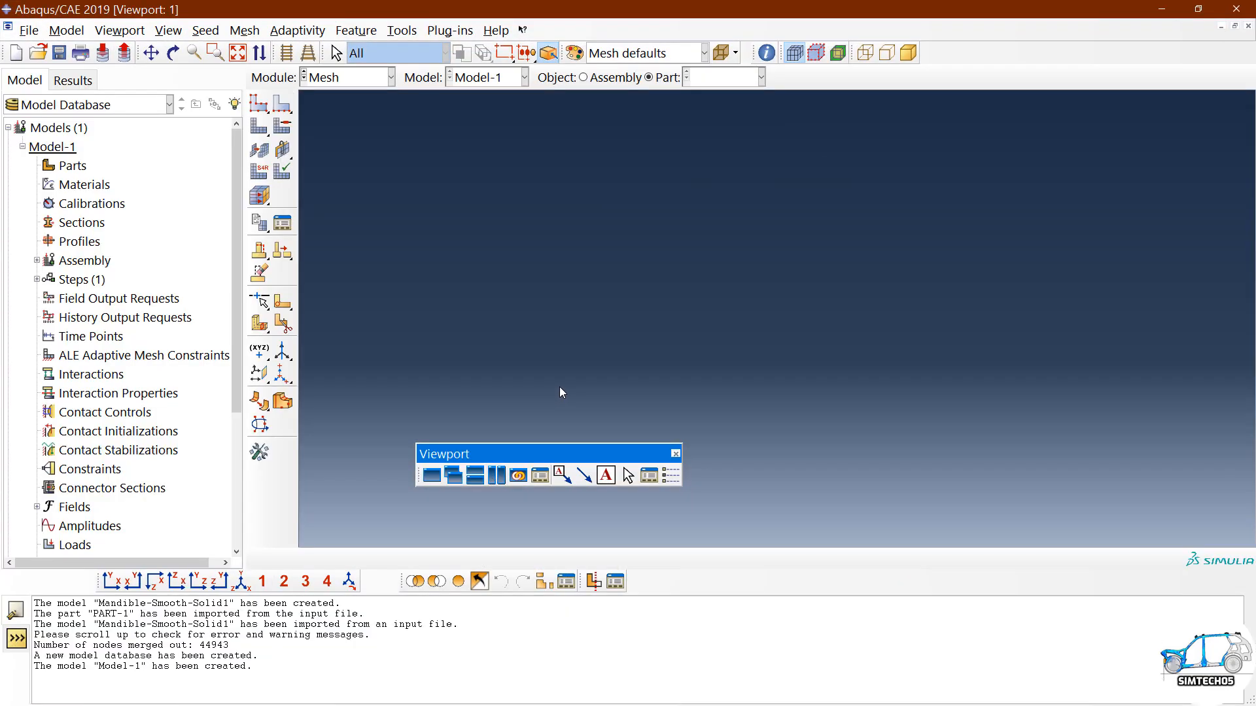
{"action": "left_click_drag", "start_coordinate": [594, 447], "coordinate": [695, 437]}
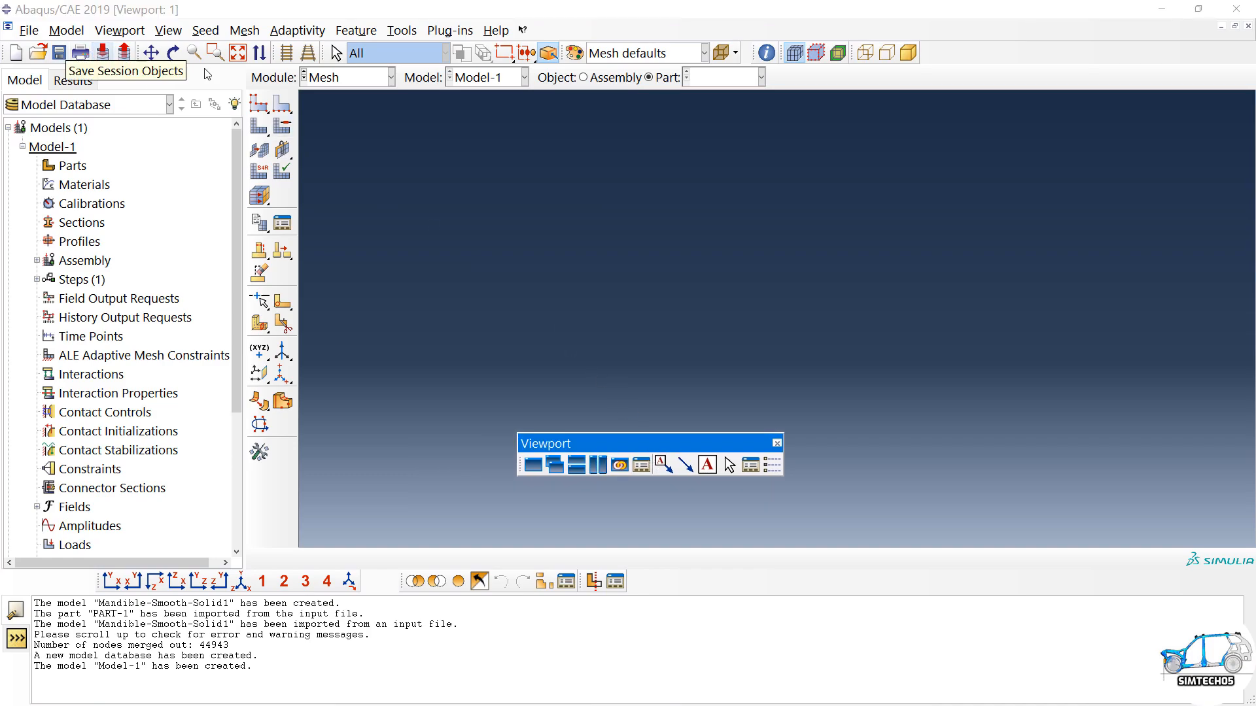
{"action": "left_click", "coordinate": [426, 157]}
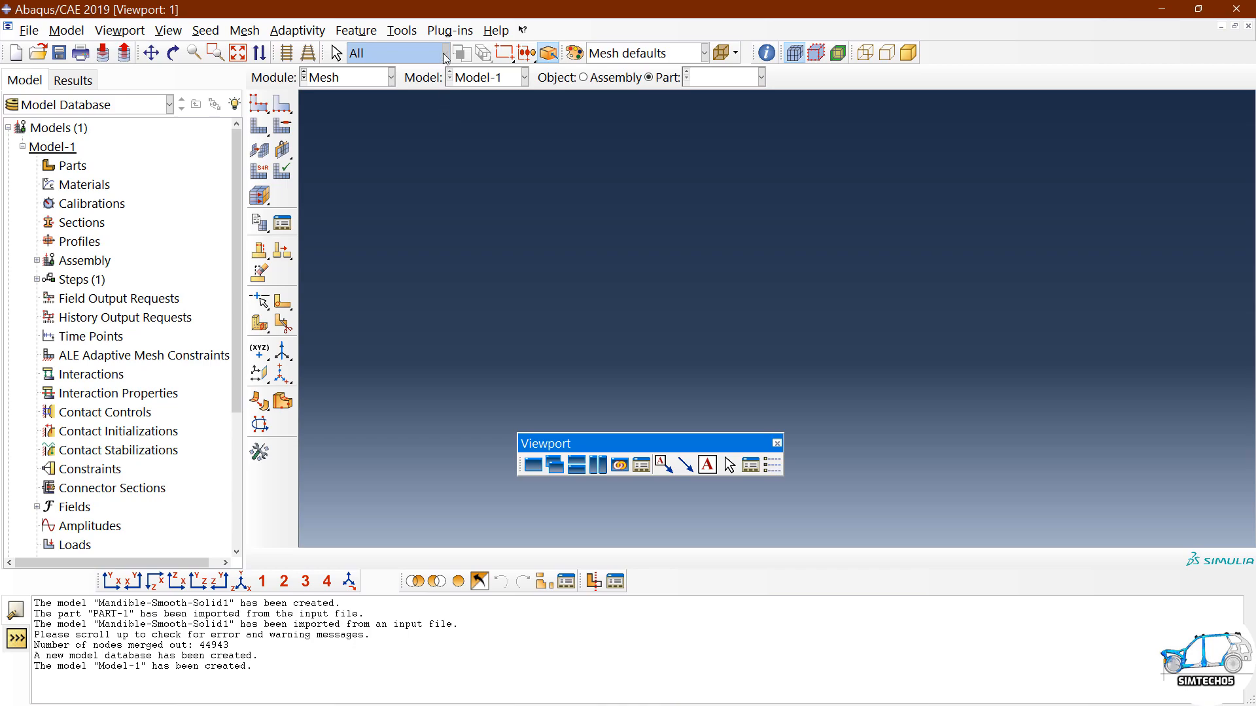
{"action": "left_click", "coordinate": [450, 31]}
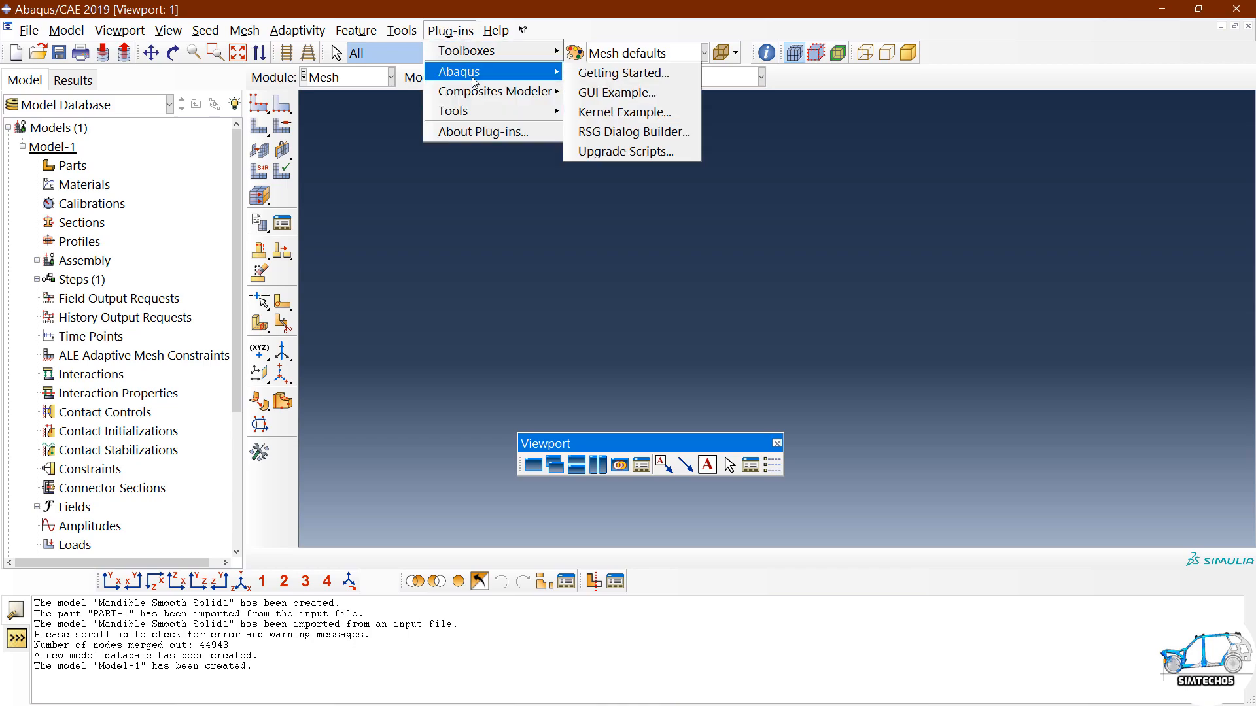
{"action": "left_click", "coordinate": [476, 250]}
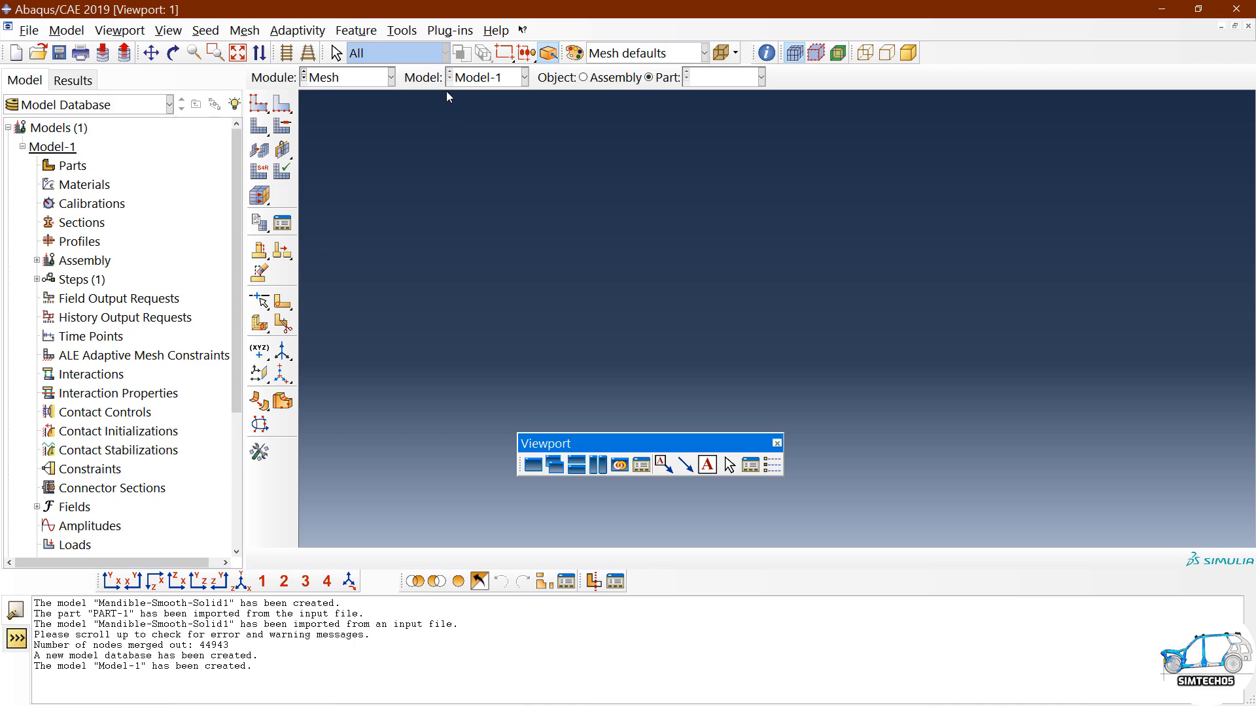
{"action": "left_click", "coordinate": [450, 30]}
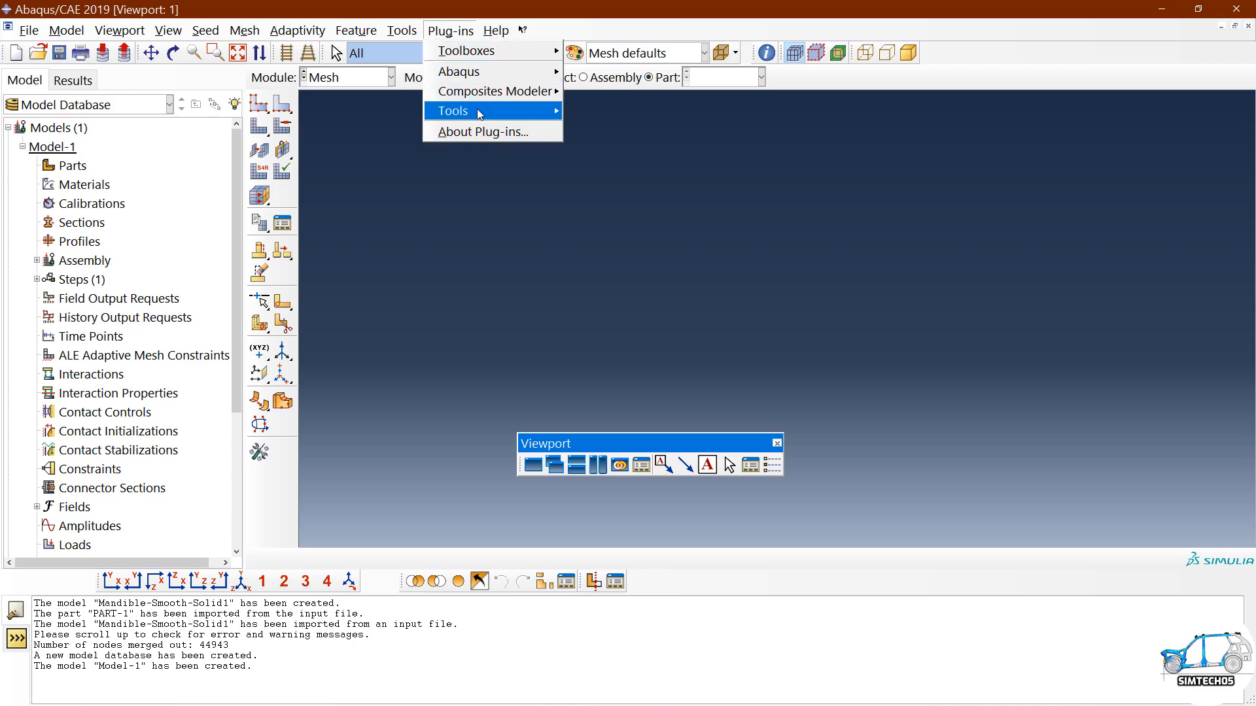
{"action": "mouse_move", "coordinate": [484, 111]}
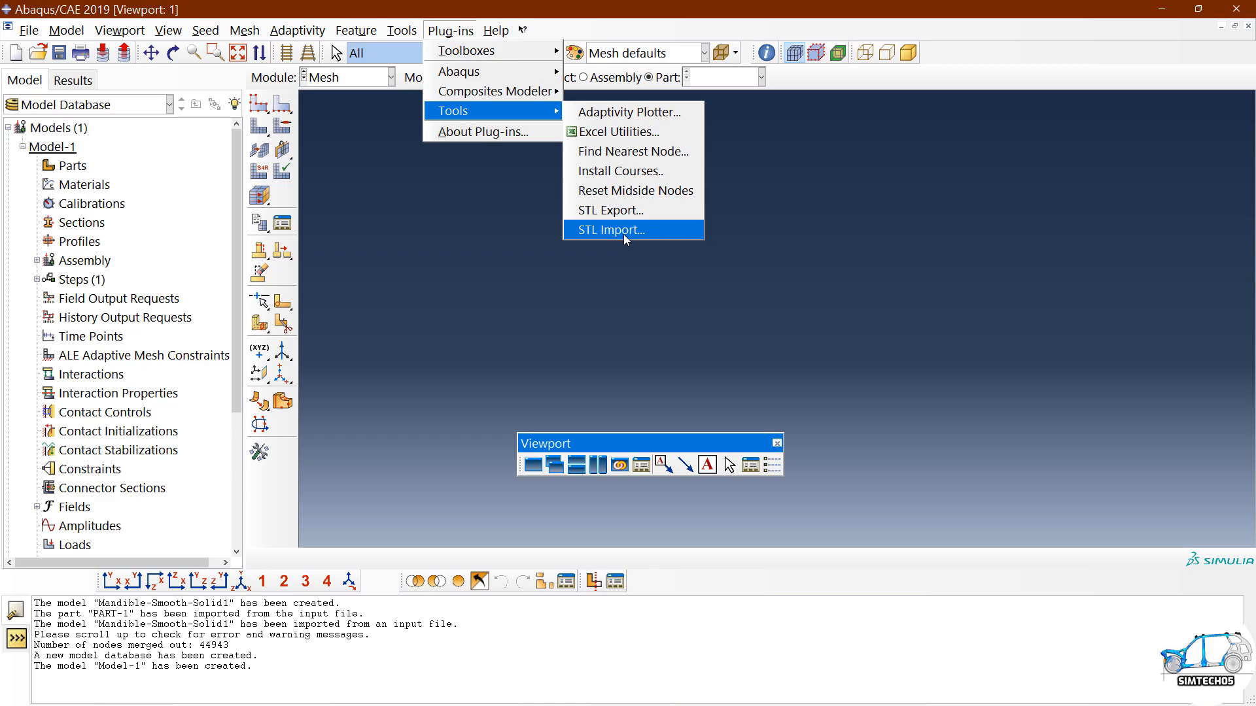
{"action": "left_click", "coordinate": [630, 265]}
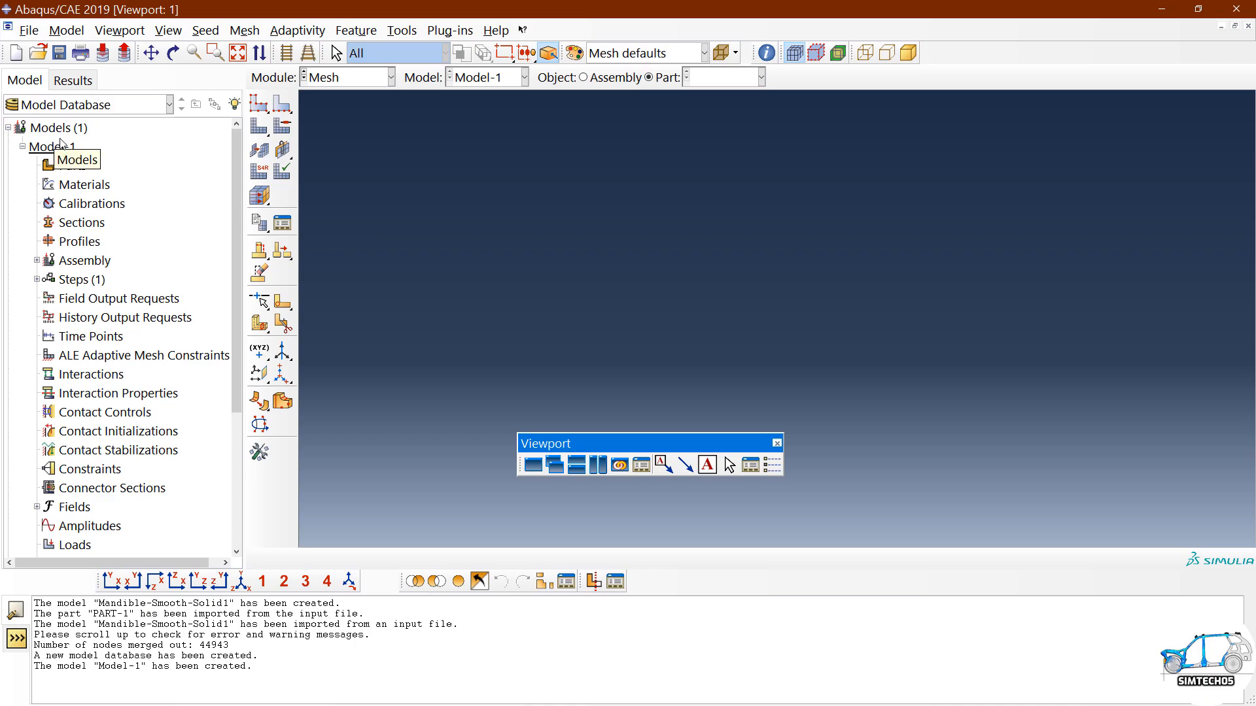
Start a part import into Model-1 with the file filter set to Abaqus Input File (*.inp).
{"action": "left_click", "coordinate": [68, 165]}
{"action": "right_click", "coordinate": [69, 165]}
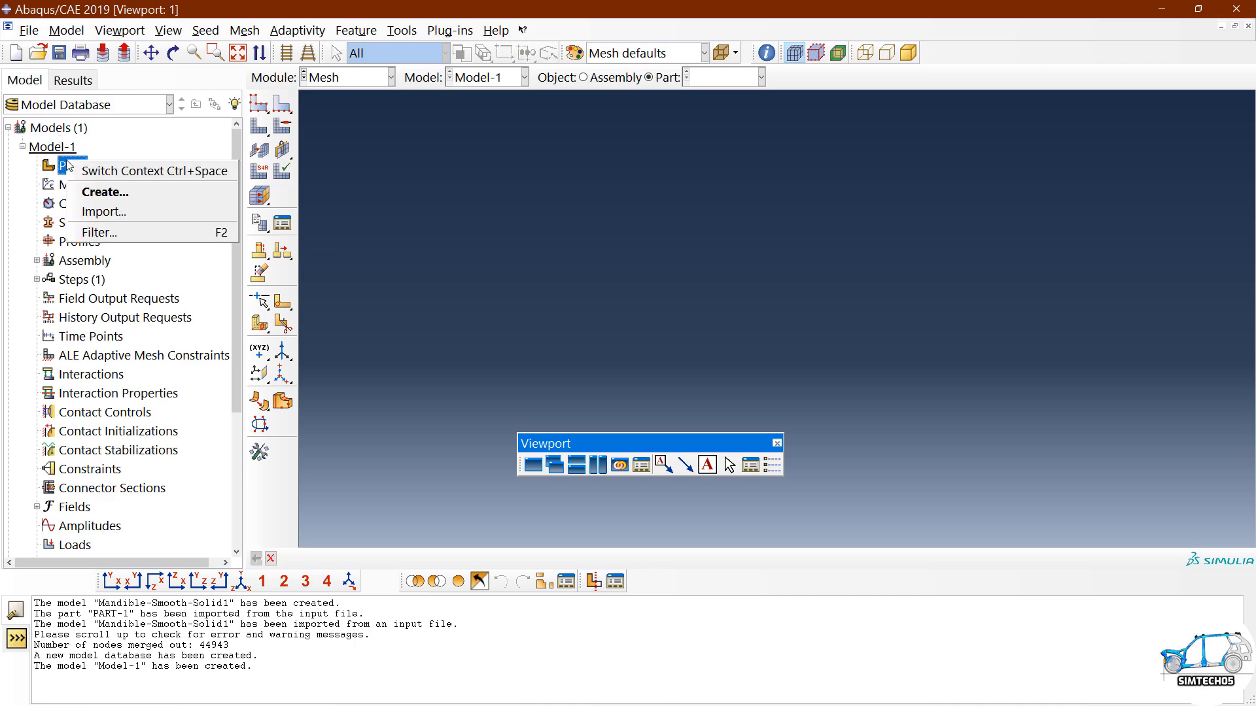
{"action": "left_click", "coordinate": [105, 212]}
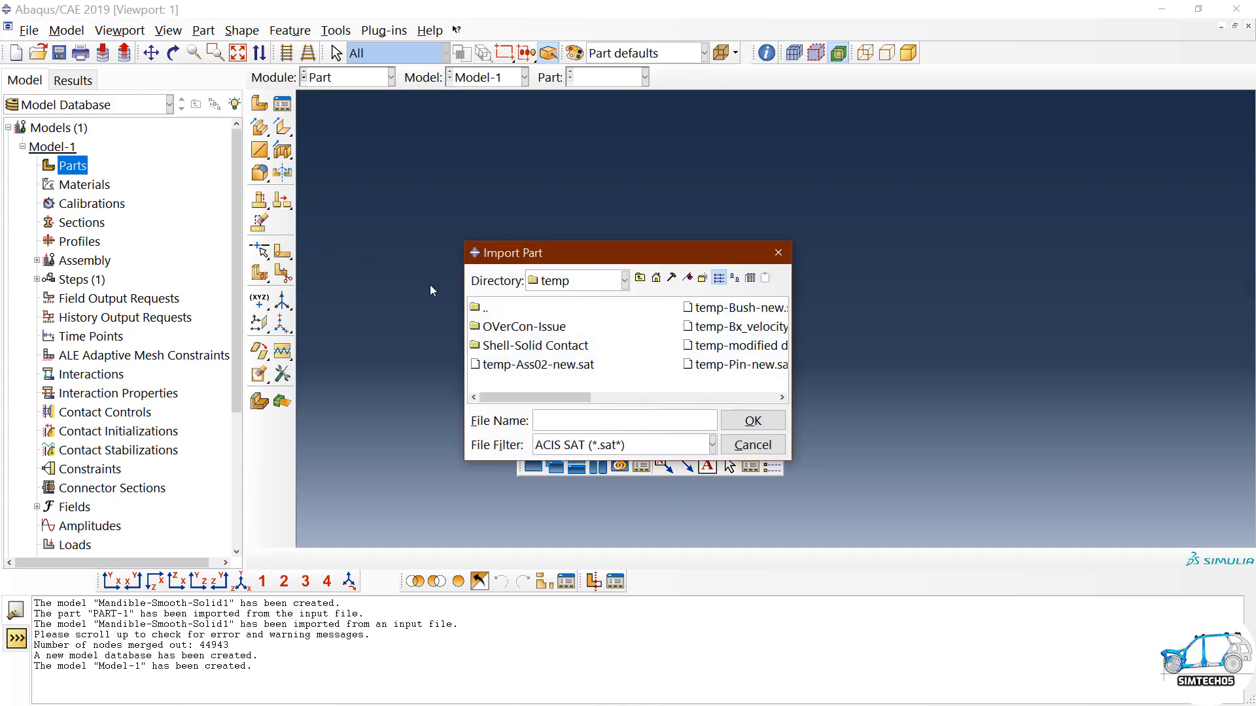
{"action": "left_click", "coordinate": [601, 445]}
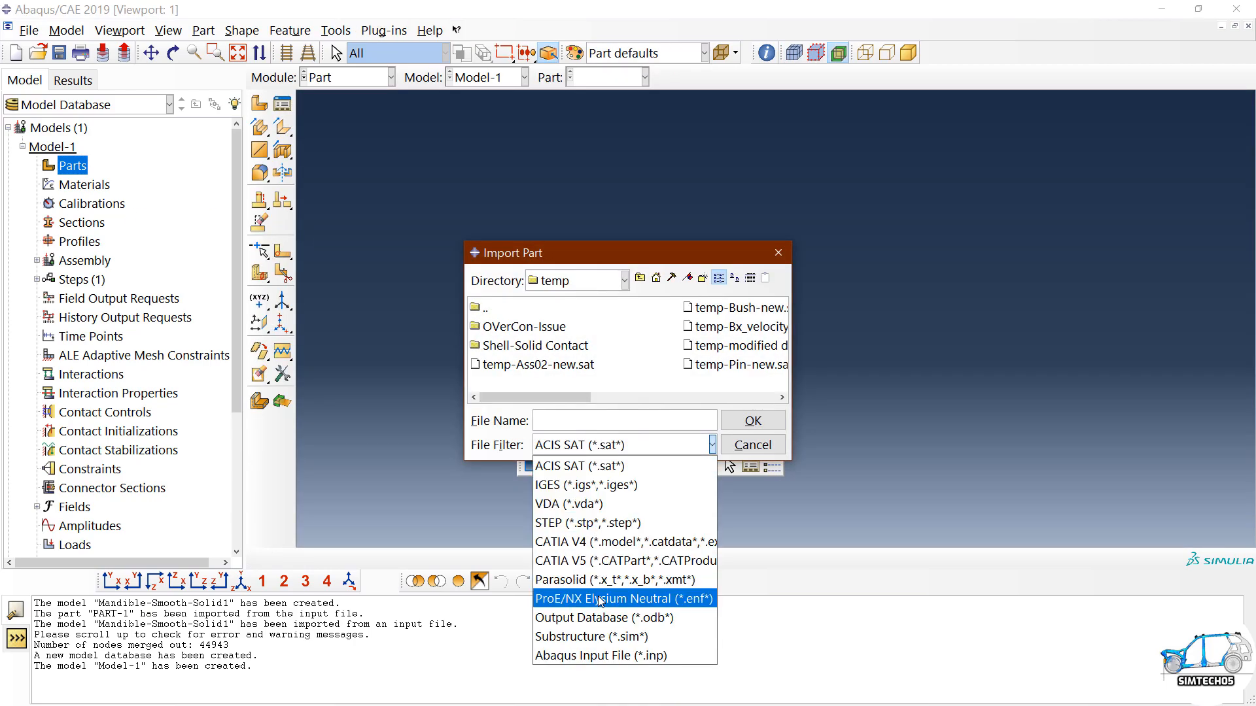
{"action": "left_click", "coordinate": [633, 656]}
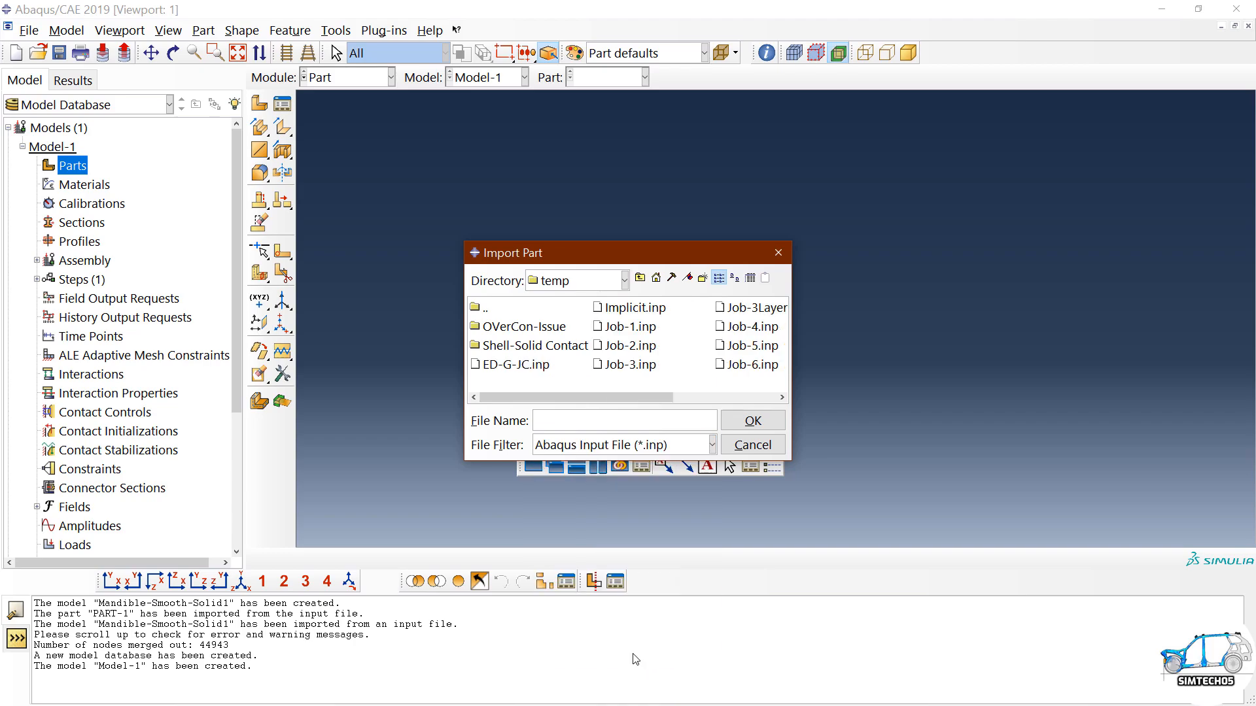
Enlarge the file browser and go to the Simulation_Practice/3DSlicer-Abaqus/MAndible folder for the part import.
{"action": "left_click", "coordinate": [687, 277]}
{"action": "left_click", "coordinate": [760, 375]}
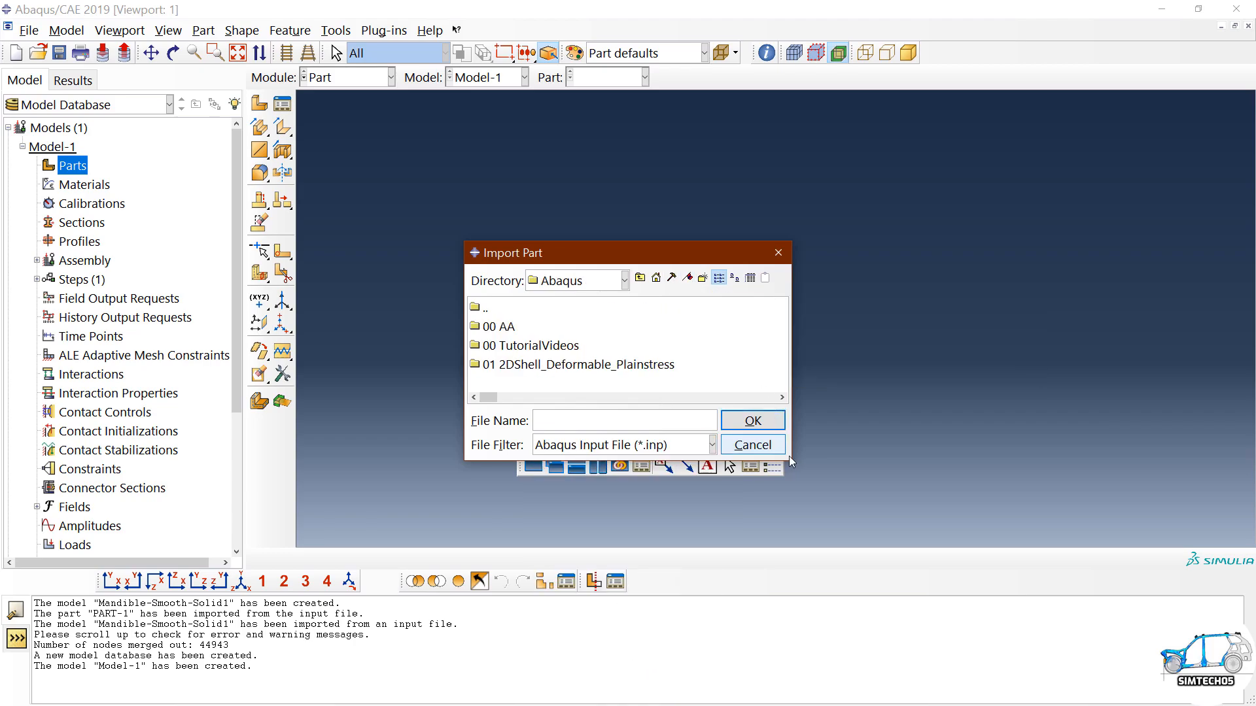
{"action": "left_click_drag", "start_coordinate": [789, 458], "coordinate": [1040, 594]}
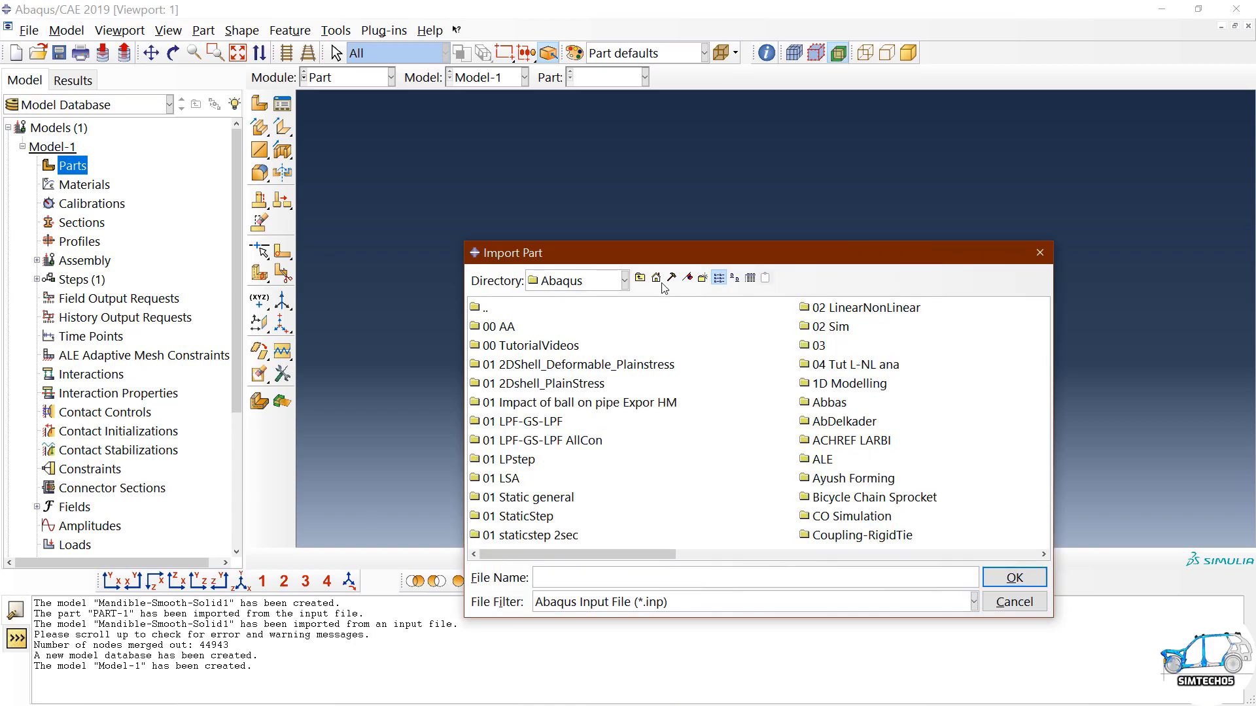
{"action": "left_click", "coordinate": [640, 278]}
{"action": "double_click", "coordinate": [530, 345]}
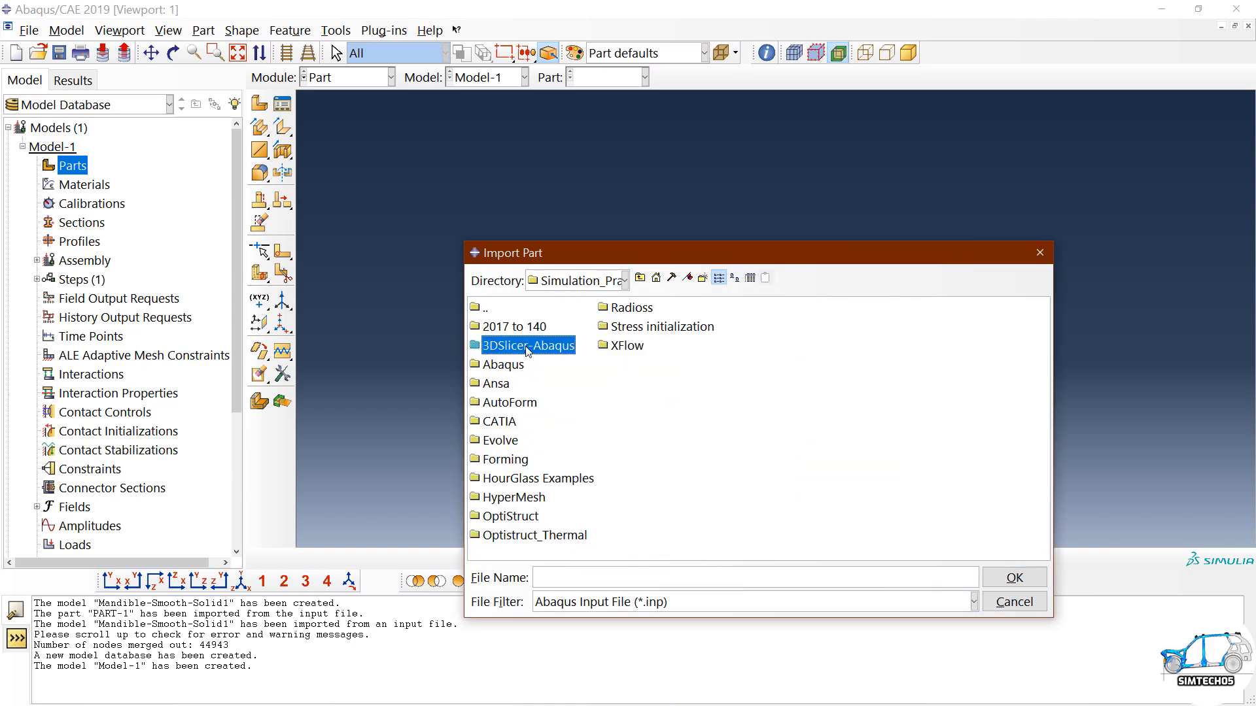
{"action": "double_click", "coordinate": [524, 327]}
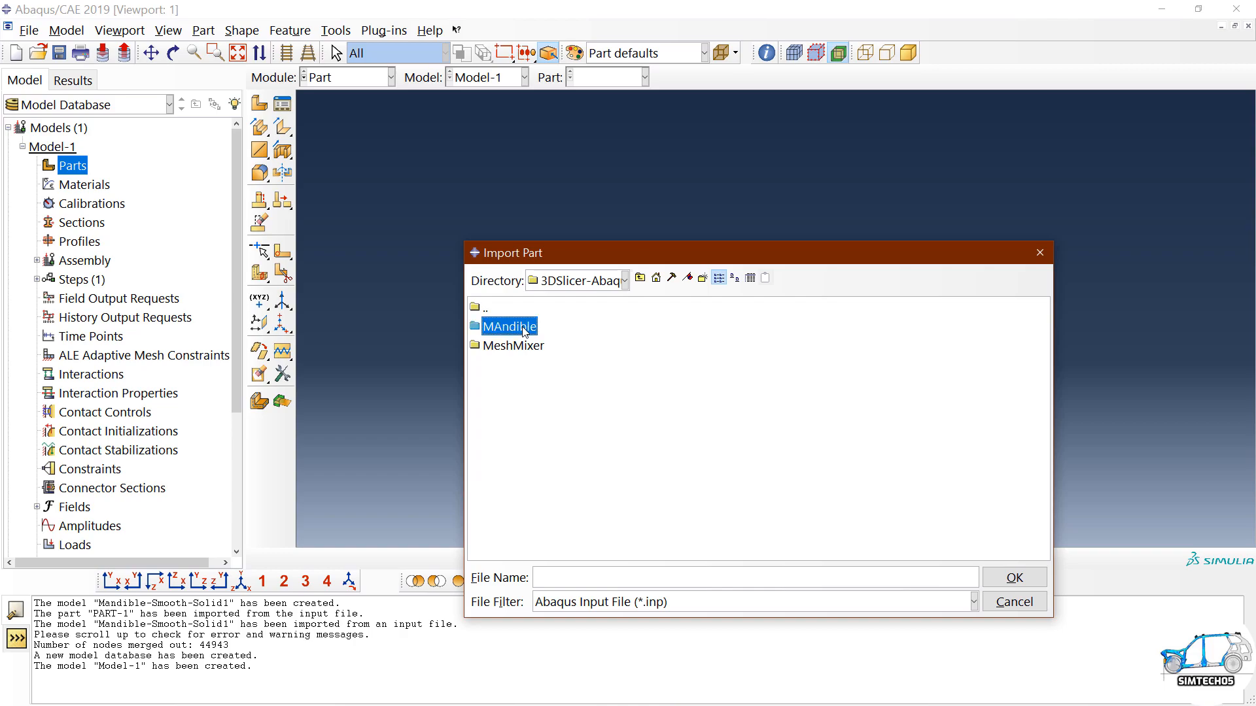
Import Mandible.inp from the MAndible folder as a part of Model-1.
{"action": "left_click", "coordinate": [526, 346]}
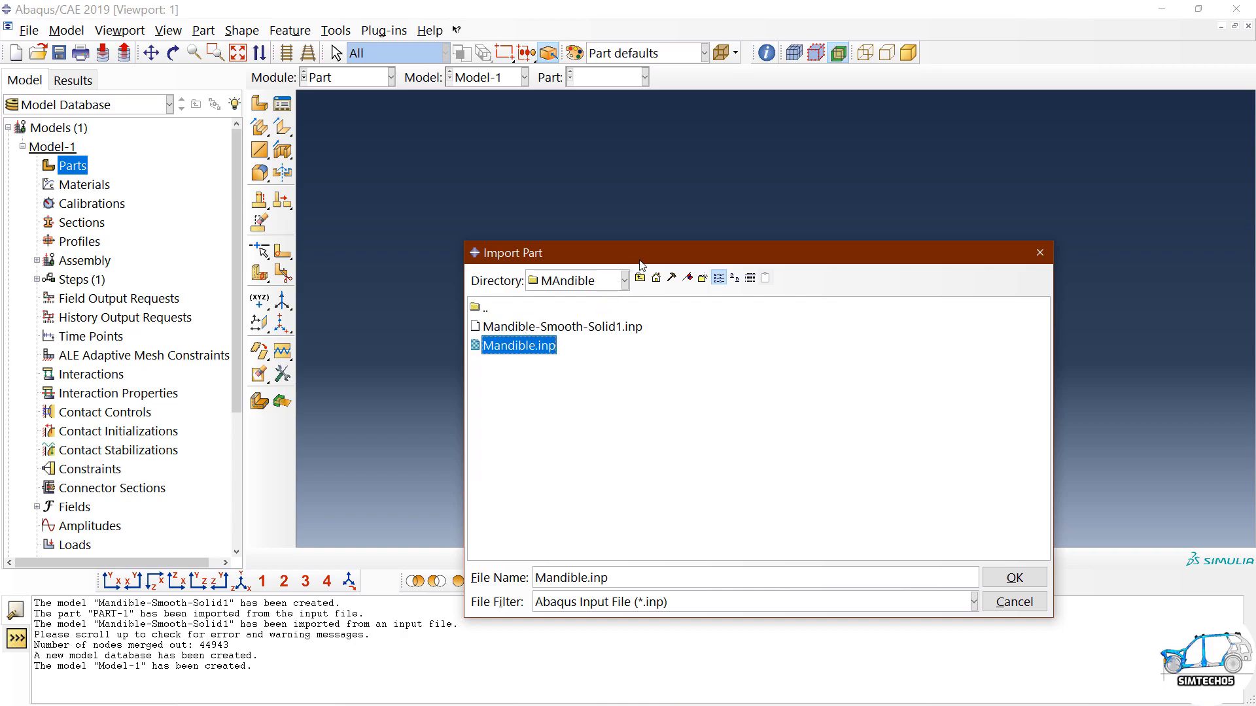
{"action": "left_click_drag", "start_coordinate": [622, 252], "coordinate": [561, 190]}
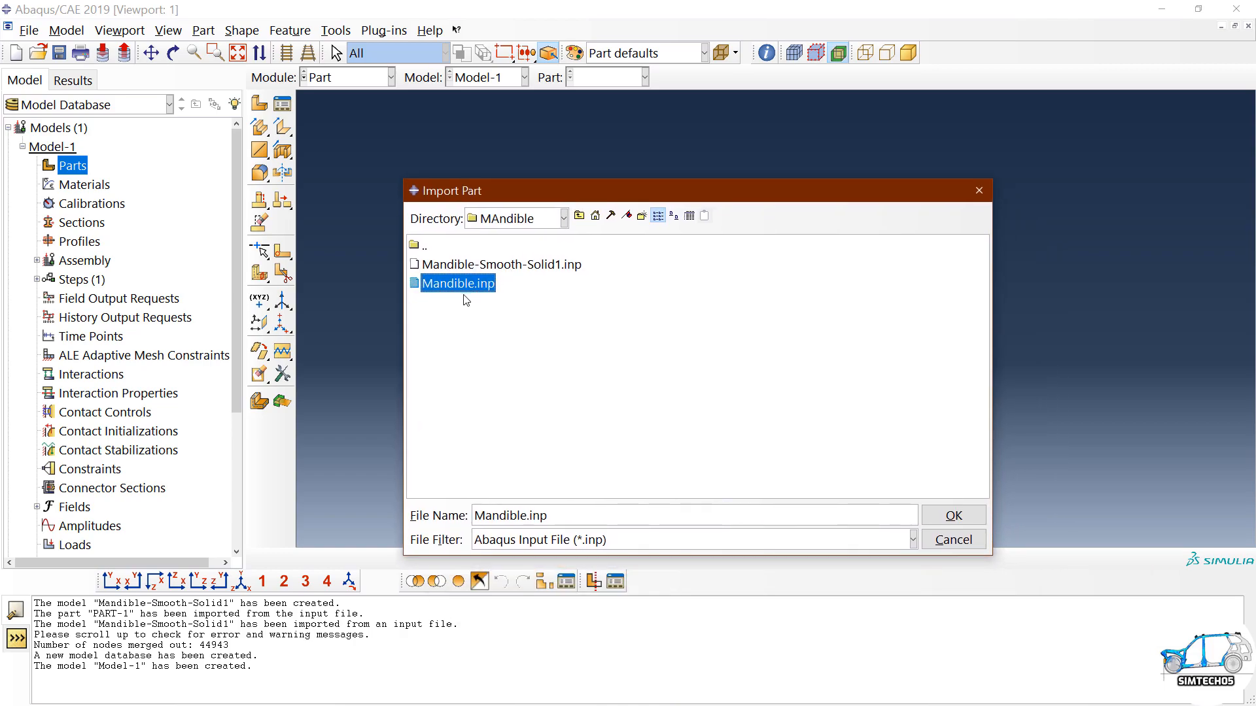
{"action": "left_click", "coordinate": [945, 516]}
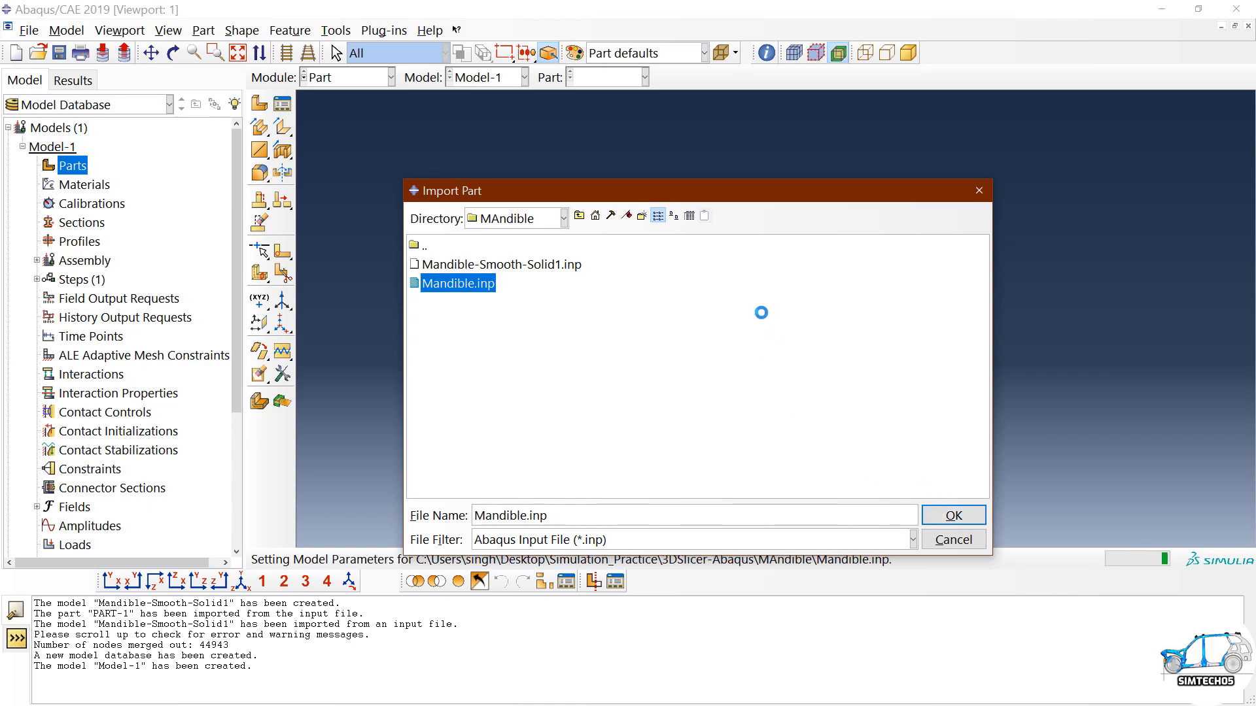
Display the imported PART-1, move the floating Viewport toolbar clear of it, and examine the mandible mesh.
{"action": "left_click", "coordinate": [588, 74]}
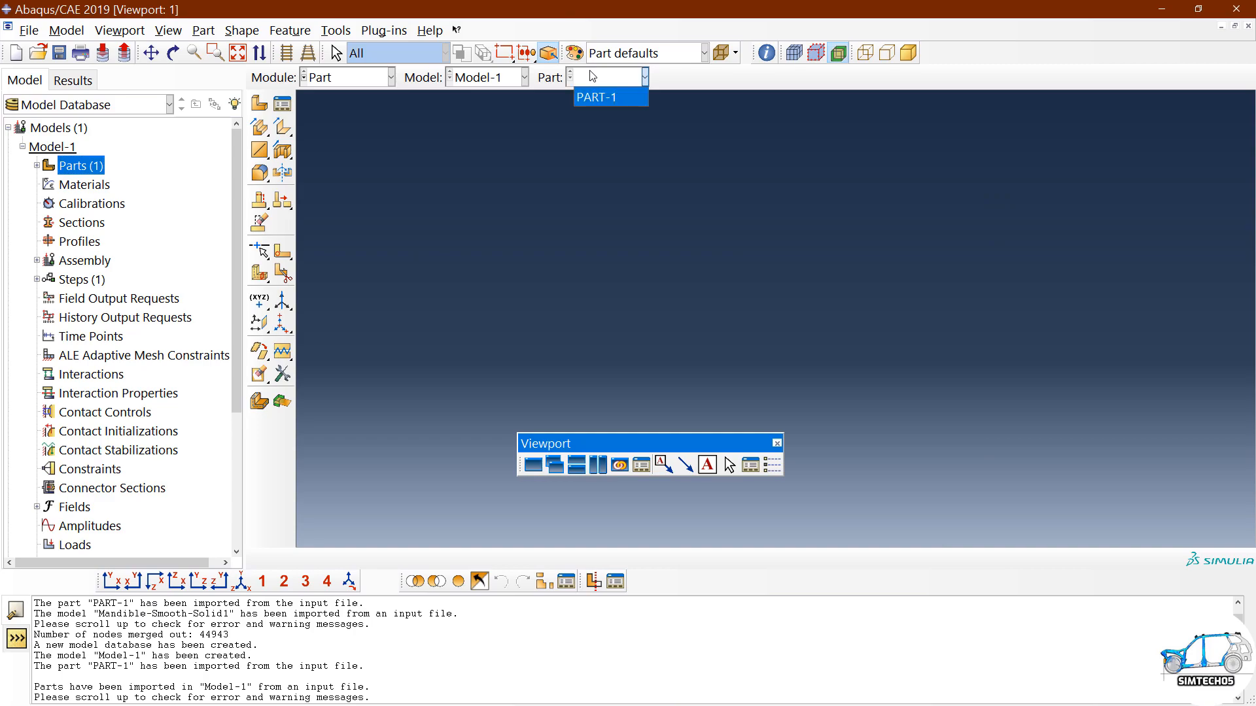
{"action": "left_click", "coordinate": [602, 97]}
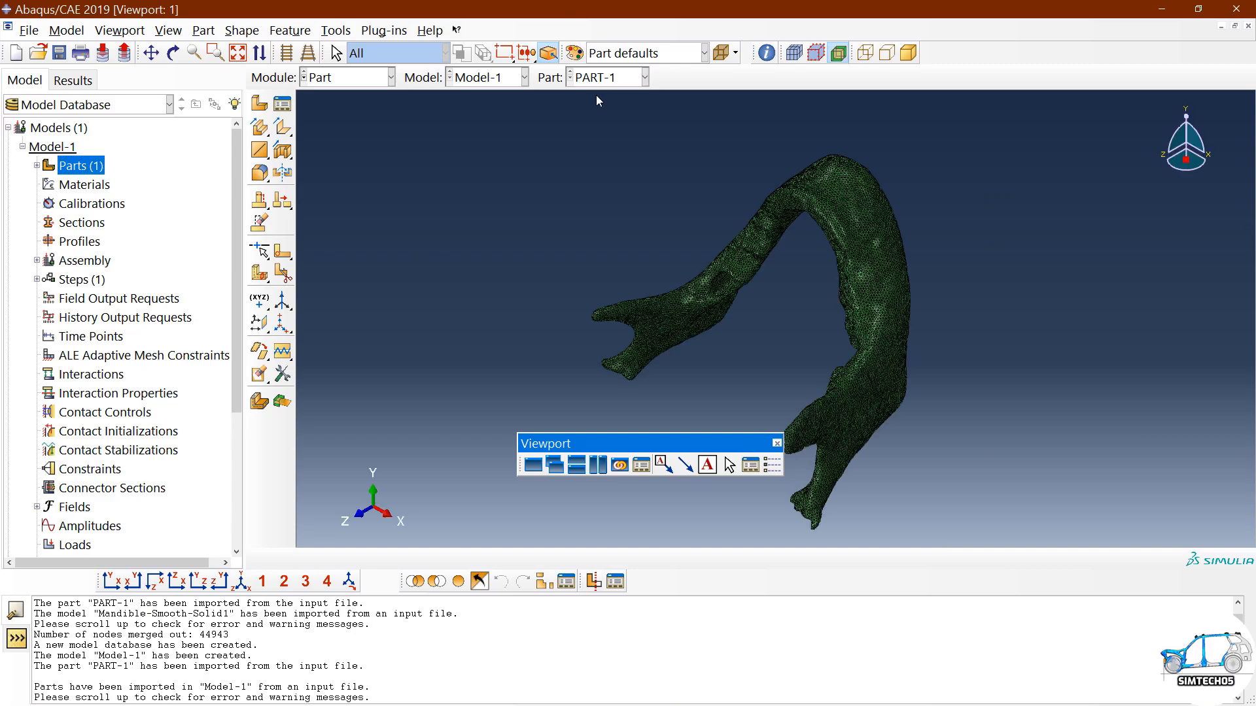
{"action": "scroll", "coordinate": [734, 307], "scroll_direction": "up", "scroll_amount": 2}
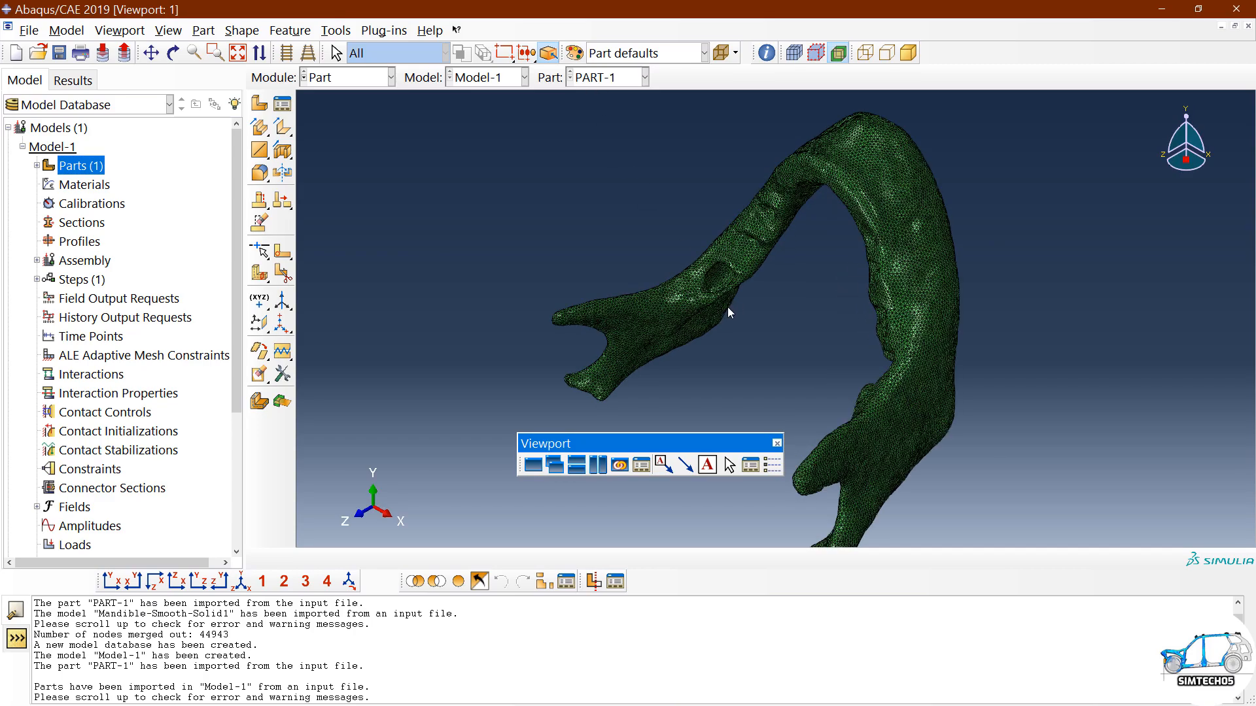
{"action": "left_click", "coordinate": [594, 79]}
{"action": "left_click", "coordinate": [594, 98]}
{"action": "mouse_move", "coordinate": [718, 319]}
{"action": "left_mouse_down", "text": "ctrl+alt"}
{"action": "mouse_move", "coordinate": [779, 222]}
{"action": "mouse_move", "coordinate": [871, 136]}
{"action": "mouse_move", "coordinate": [981, 322]}
{"action": "mouse_move", "coordinate": [752, 197]}
{"action": "mouse_move", "coordinate": [689, 224]}
{"action": "mouse_move", "coordinate": [665, 269]}
{"action": "mouse_move", "coordinate": [680, 327]}
{"action": "mouse_move", "coordinate": [698, 307]}
{"action": "mouse_move", "coordinate": [687, 388]}
{"action": "mouse_move", "coordinate": [659, 387]}
{"action": "mouse_move", "coordinate": [792, 407]}
{"action": "mouse_move", "coordinate": [788, 373]}
{"action": "mouse_move", "coordinate": [974, 327]}
{"action": "mouse_move", "coordinate": [707, 310]}
{"action": "left_mouse_up", "text": "ctrl+alt"}
{"action": "left_click_drag", "start_coordinate": [798, 376], "coordinate": [498, 434], "text": "ctrl+alt"}
{"action": "left_click_drag", "start_coordinate": [779, 396], "coordinate": [829, 348]}
{"action": "key", "text": "Escape"}
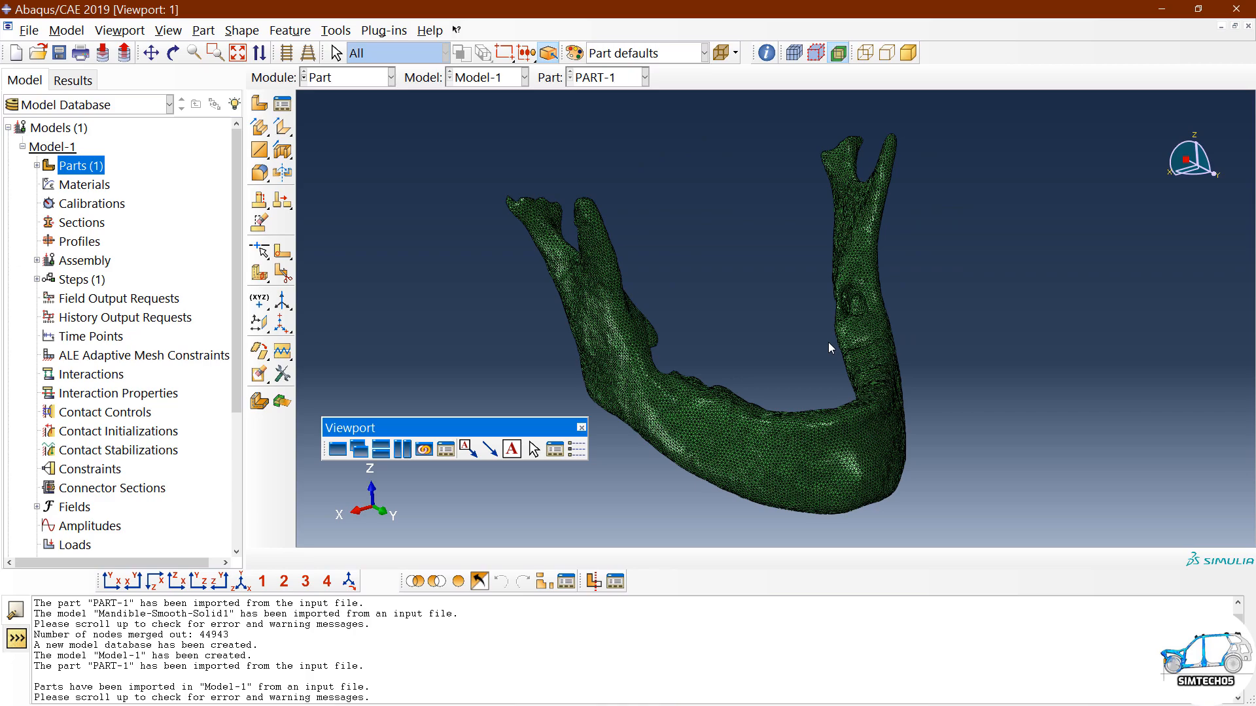